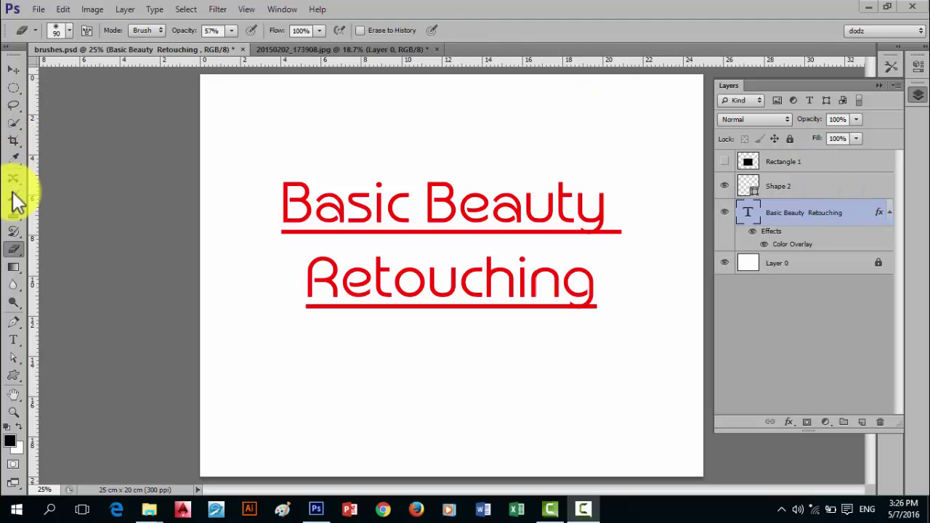
Browse the stamp and healing tool groups, then bring up the 20150202_173908.jpg portrait document
key("v")
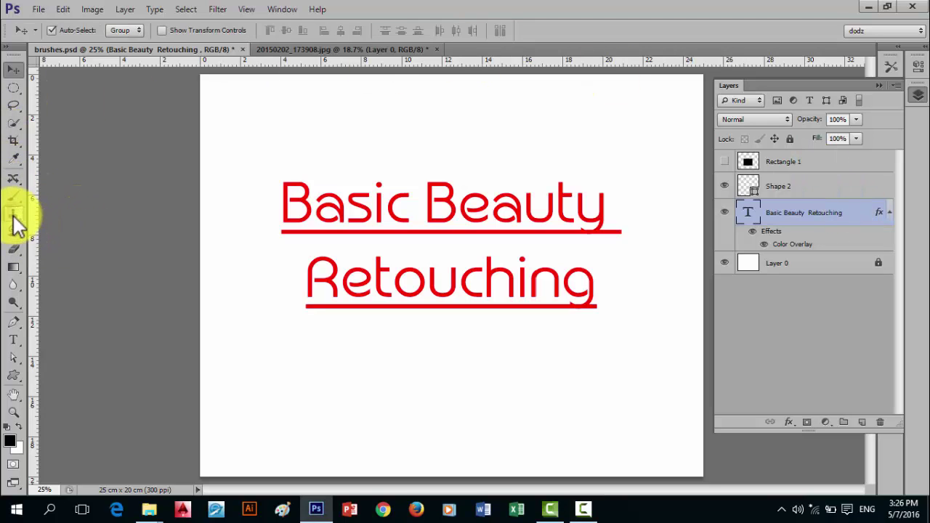
left_click(17, 219)
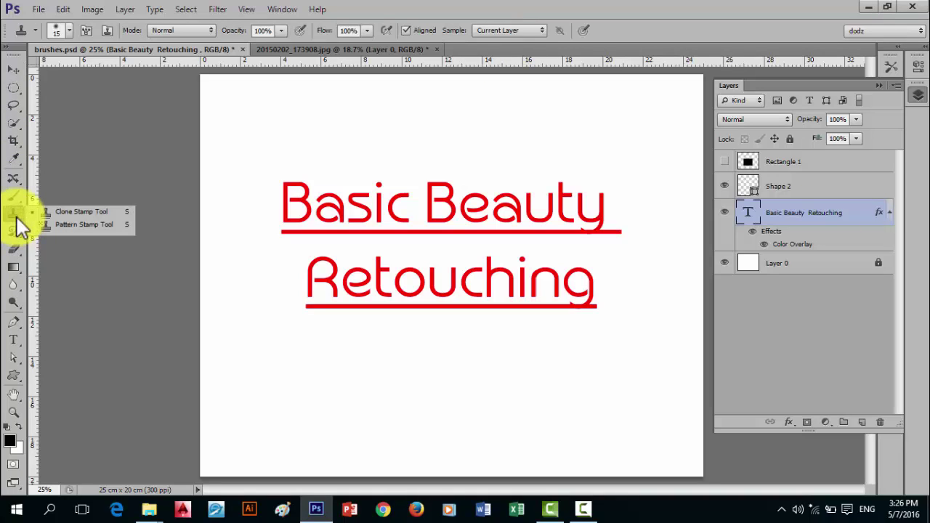
left_click(13, 178)
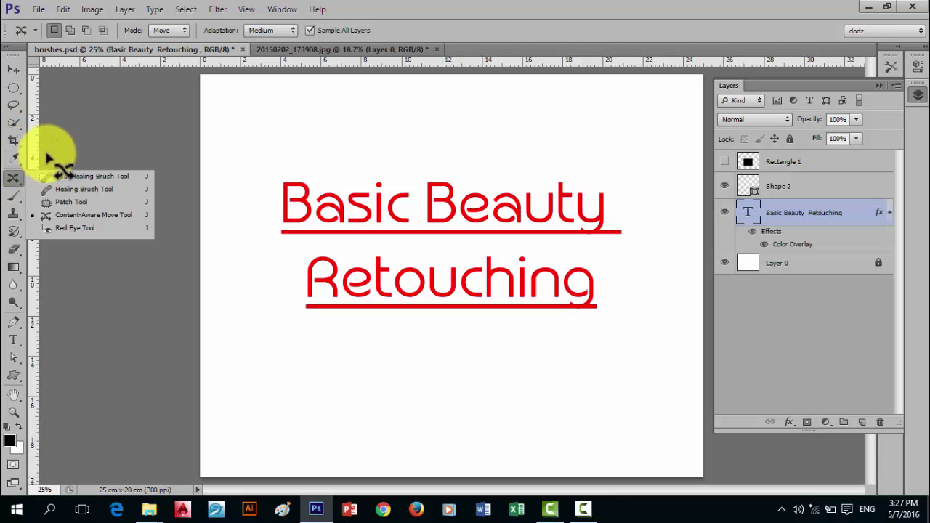
left_click(57, 176)
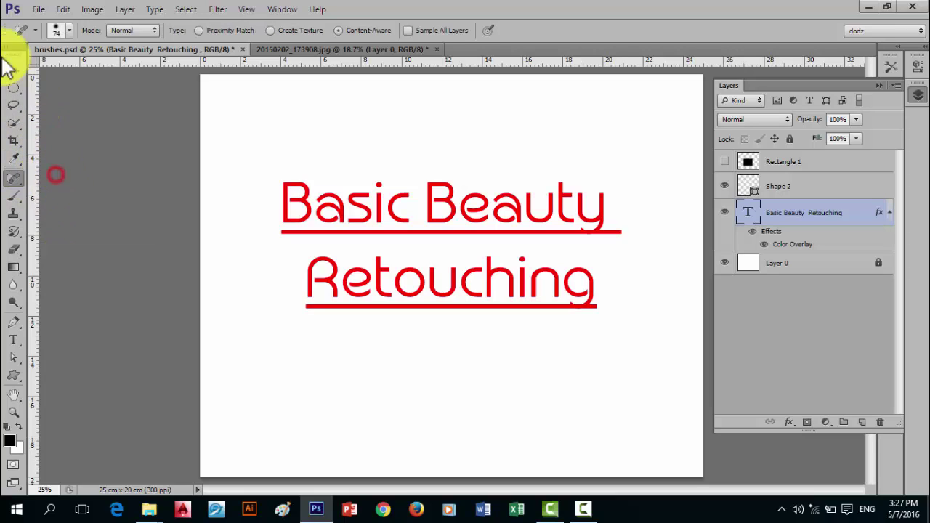
left_click(11, 70)
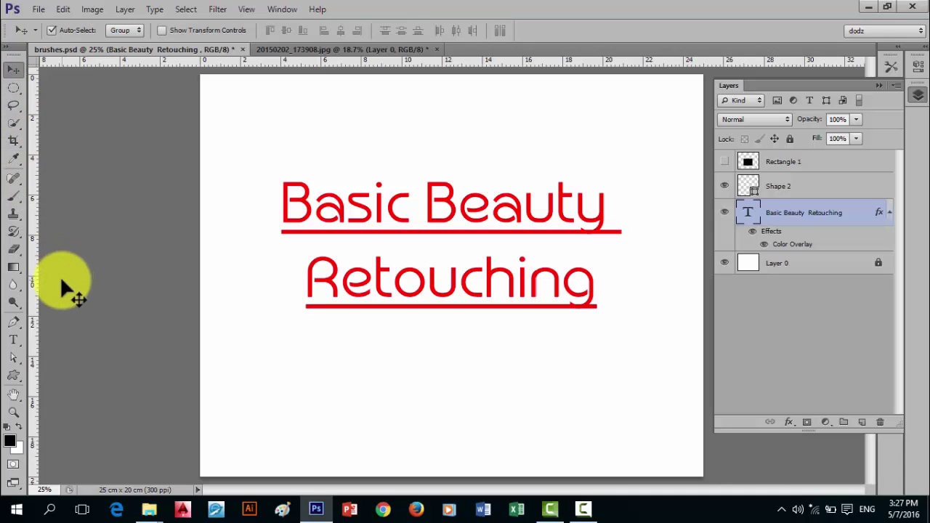
left_click(292, 49)
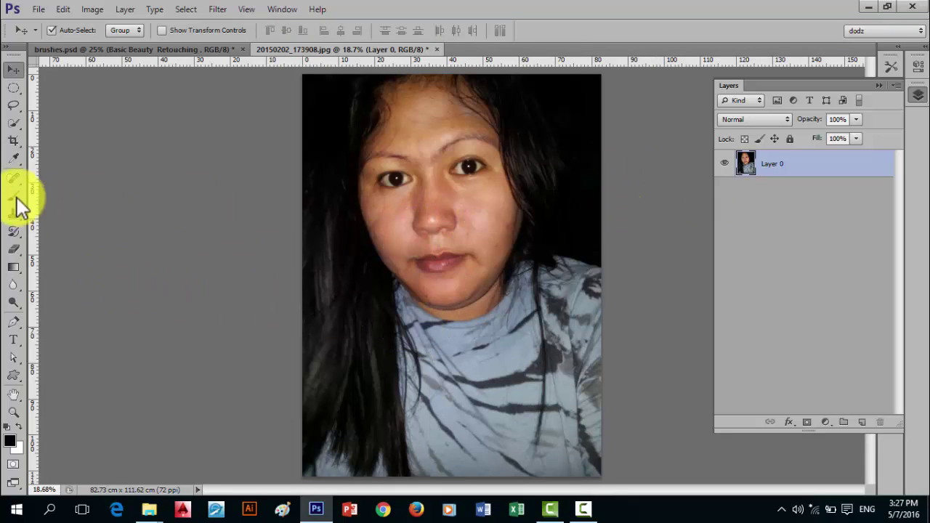
Create 'Layer 0 copy' with Duplicate Layer and turn off Layer 0's visibility
left_click(16, 176)
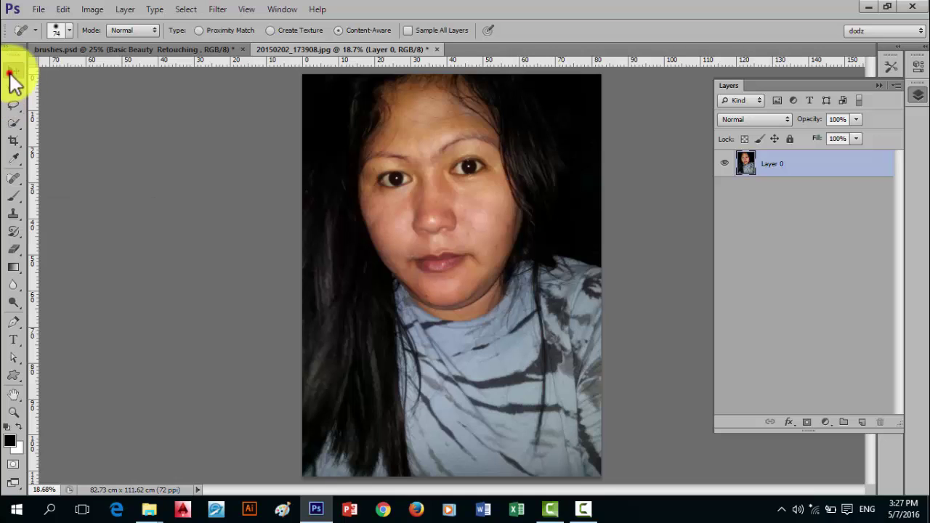
left_click(13, 70)
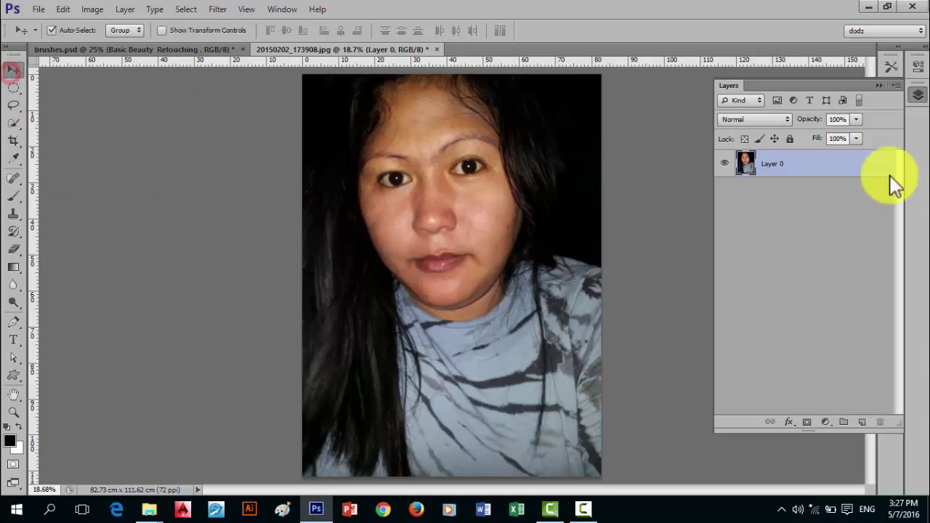
right_click(828, 164)
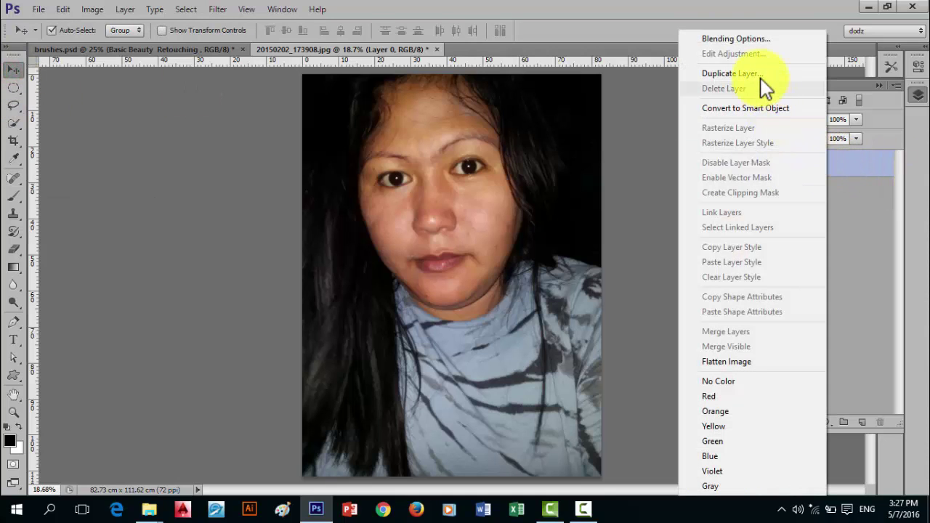
left_click(756, 74)
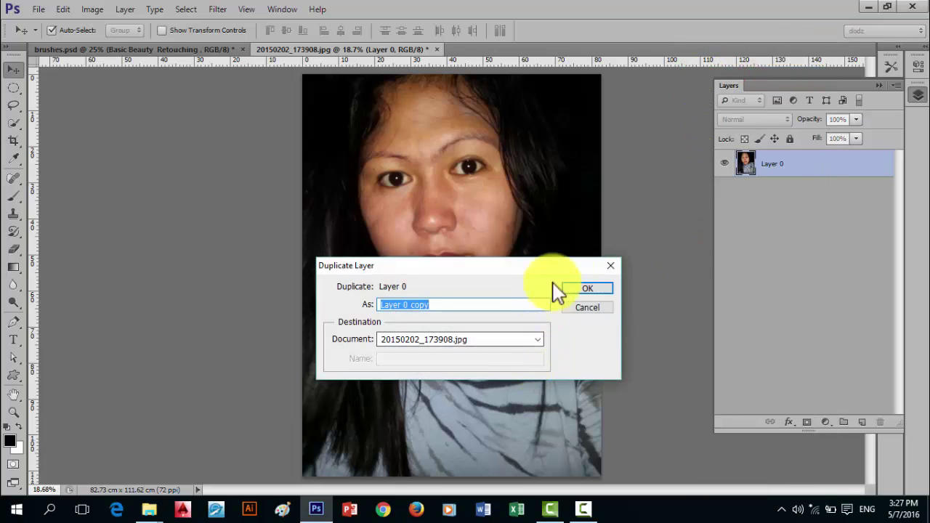
left_click(578, 291)
left_click(724, 190)
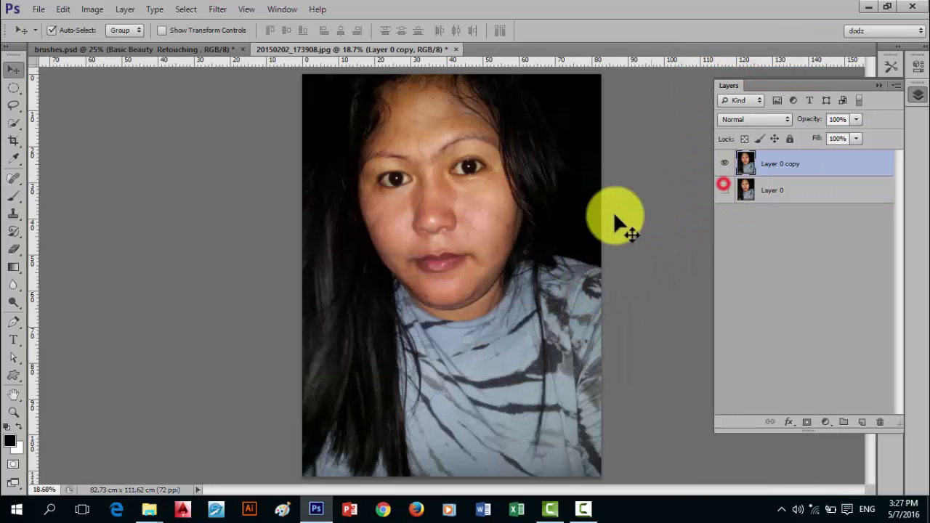
Zoom in and pan to centre the face and right cheek
scroll(432, 182, "up", 2)
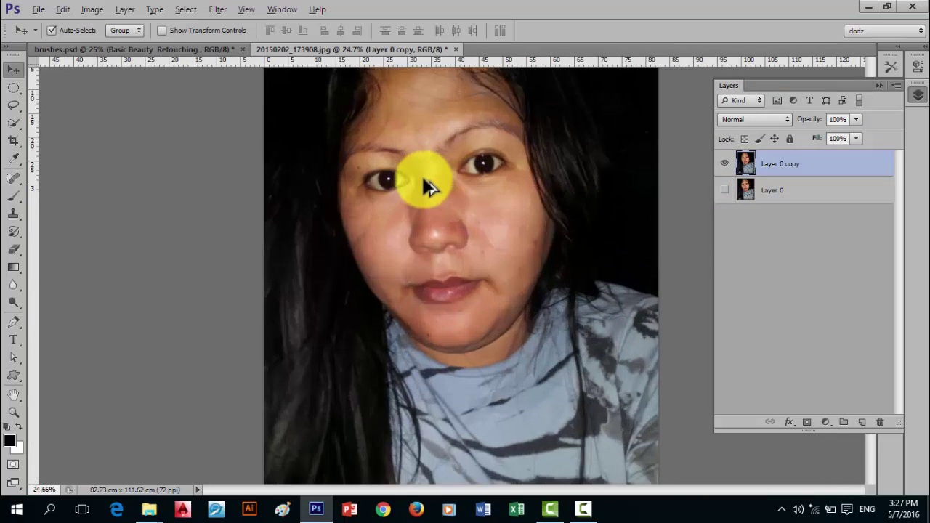
scroll(418, 178, "up", 2)
scroll(414, 178, "up", 2)
scroll(421, 189, "up", 2)
scroll(431, 195, "up", 1)
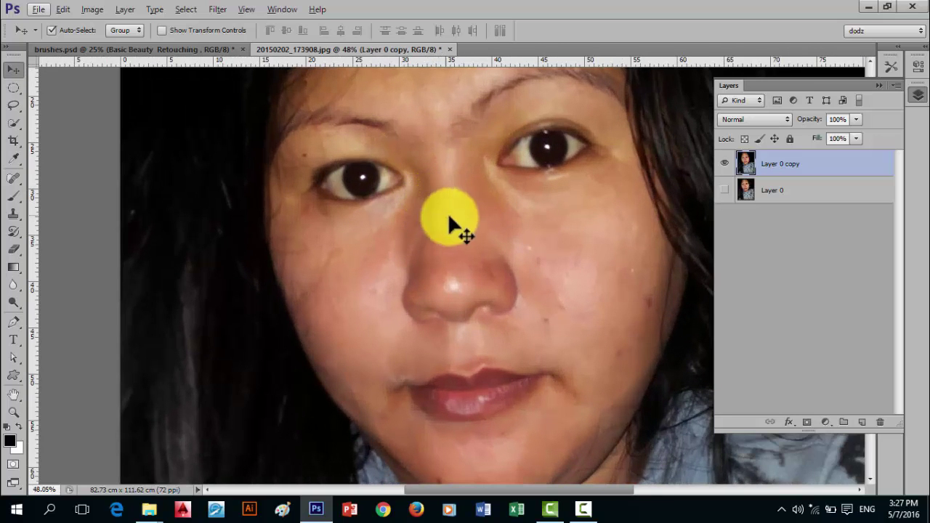
left_click_drag(417, 220, 398, 205)
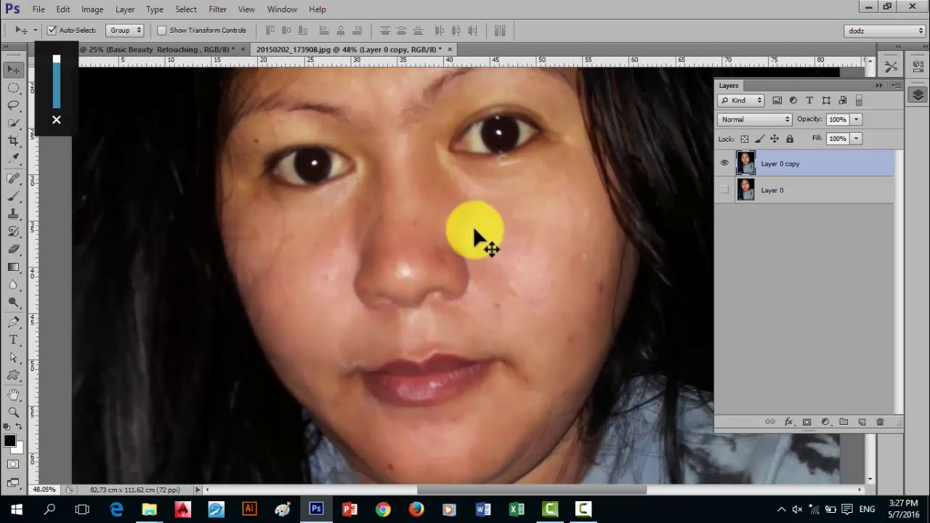
scroll(450, 246, "up", 2)
scroll(448, 243, "down", 1)
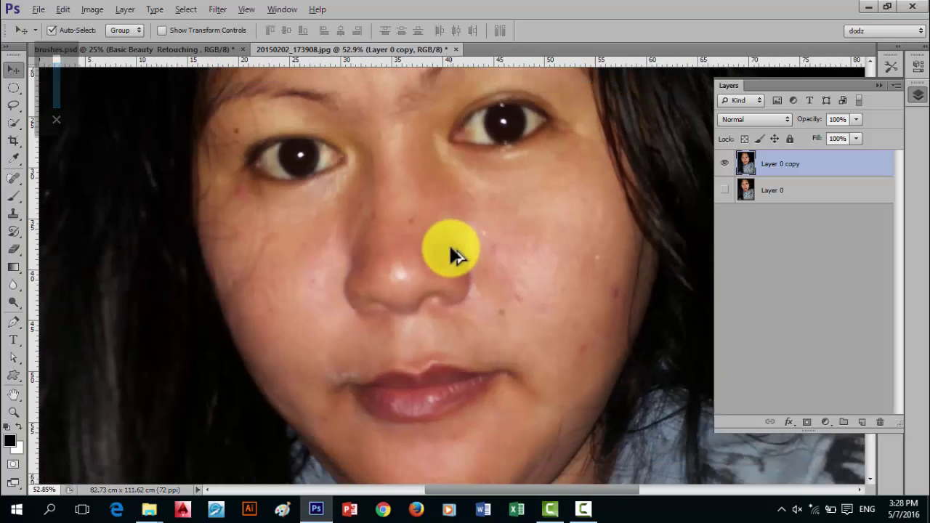
left_click_drag(411, 253, 342, 228)
scroll(458, 294, "up", 1)
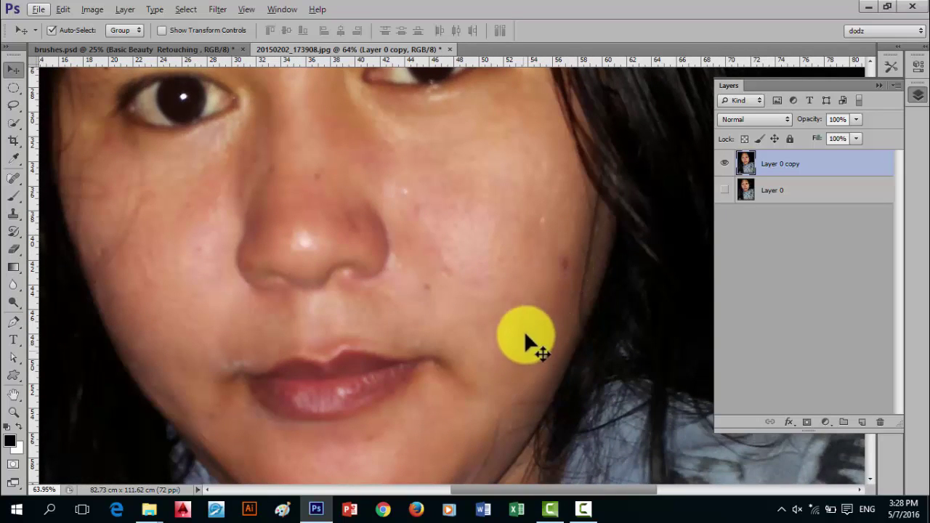
left_click_drag(438, 243, 515, 239)
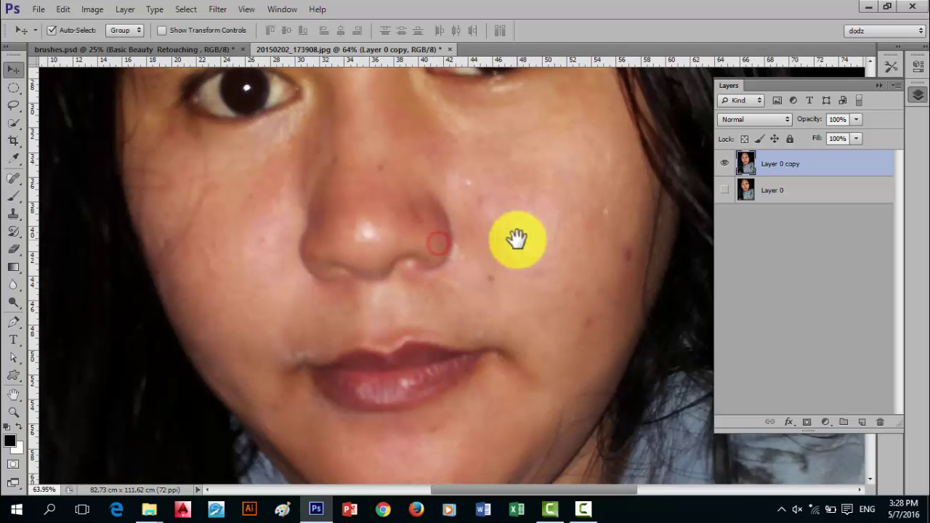
left_click_drag(466, 206, 452, 214)
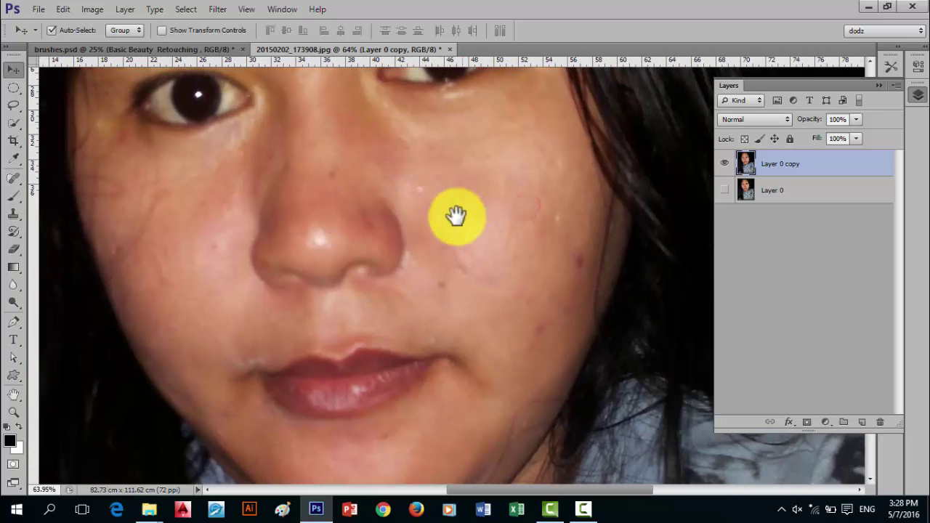
Make the Spot Healing Brush (Content-Aware, size 74) the active tool
left_click(14, 178)
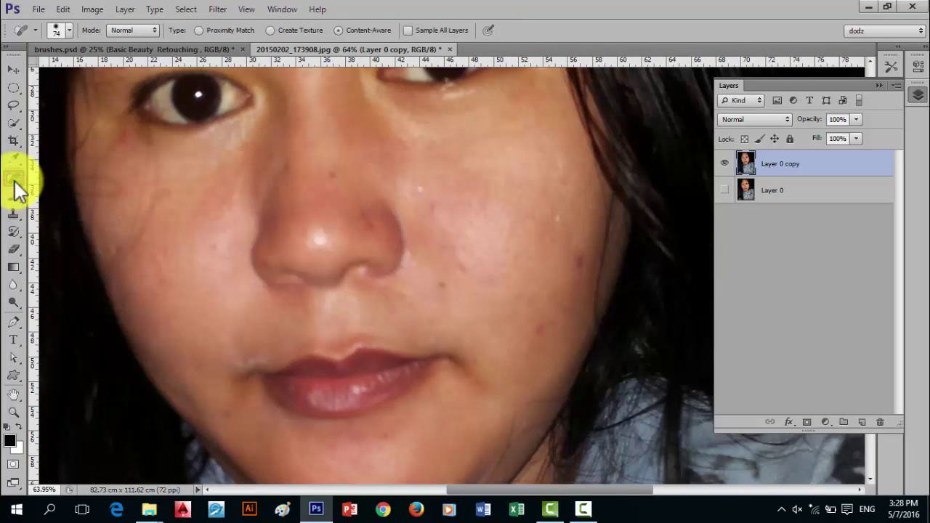
right_click(14, 181)
left_click(72, 175)
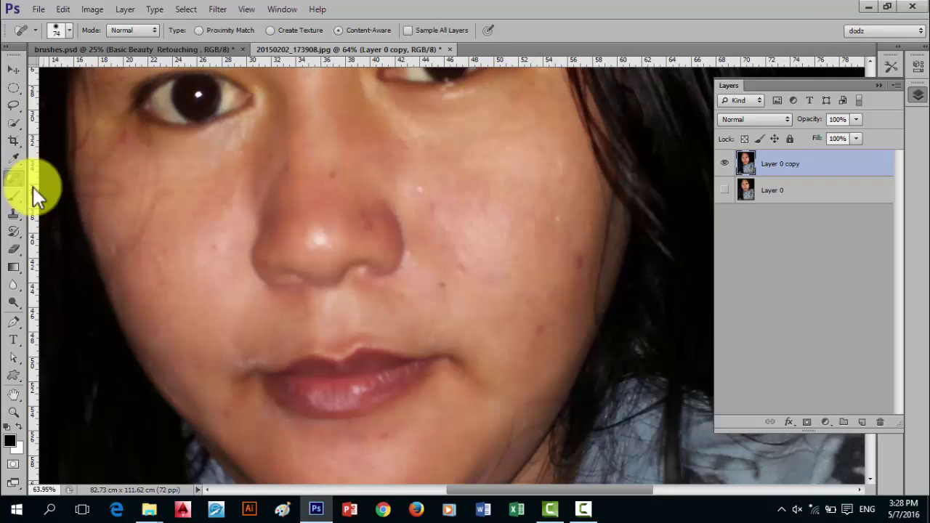
right_click(14, 179)
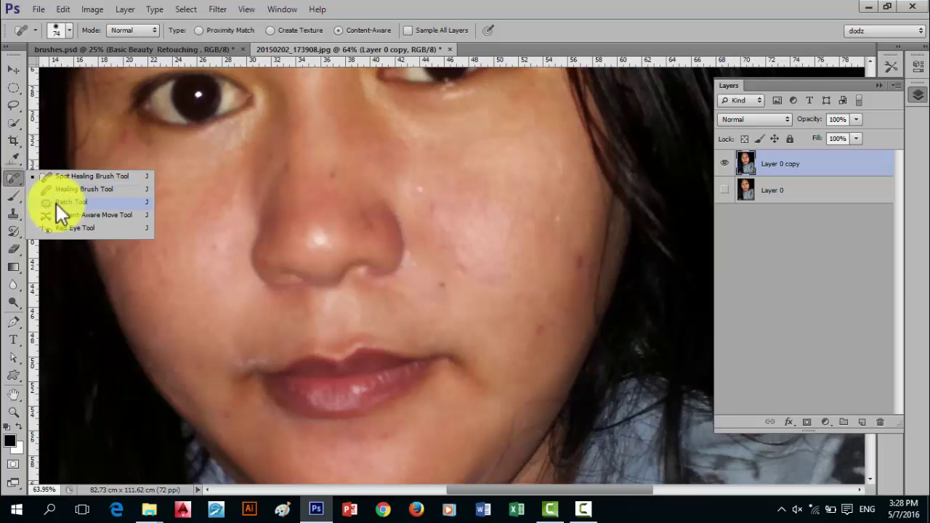
left_click(15, 178)
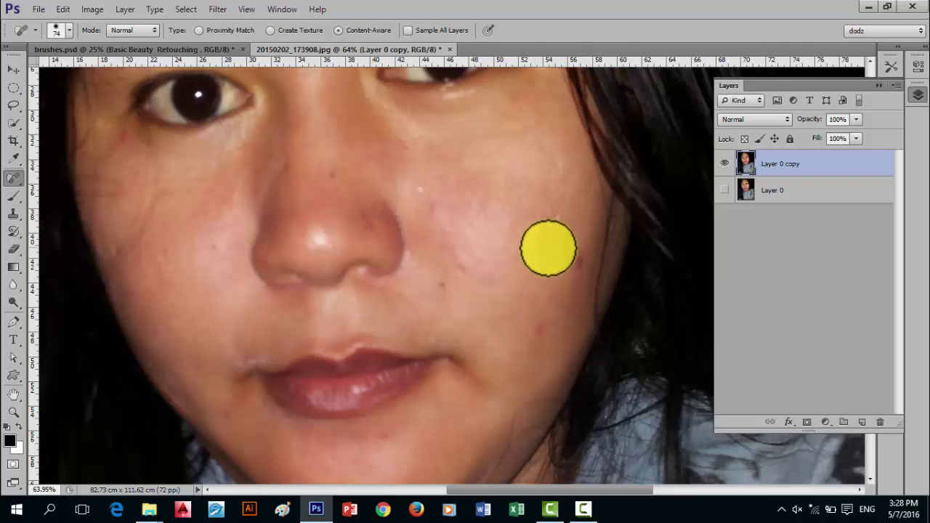
right_click(16, 188)
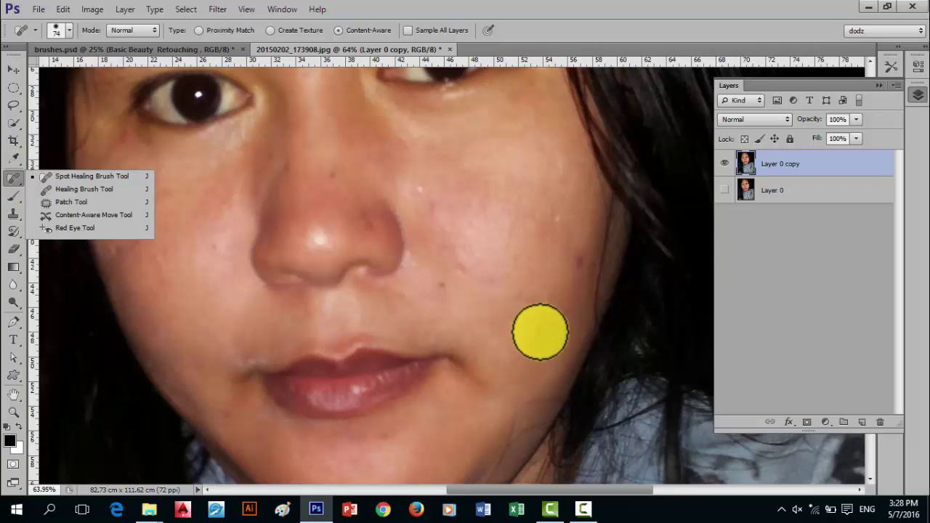
left_click(577, 258)
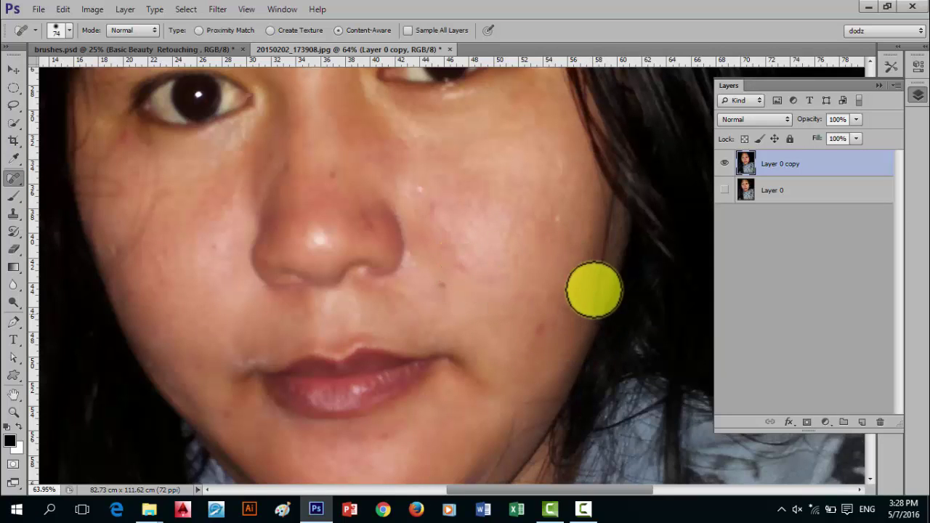
scroll(617, 303, "up", 1)
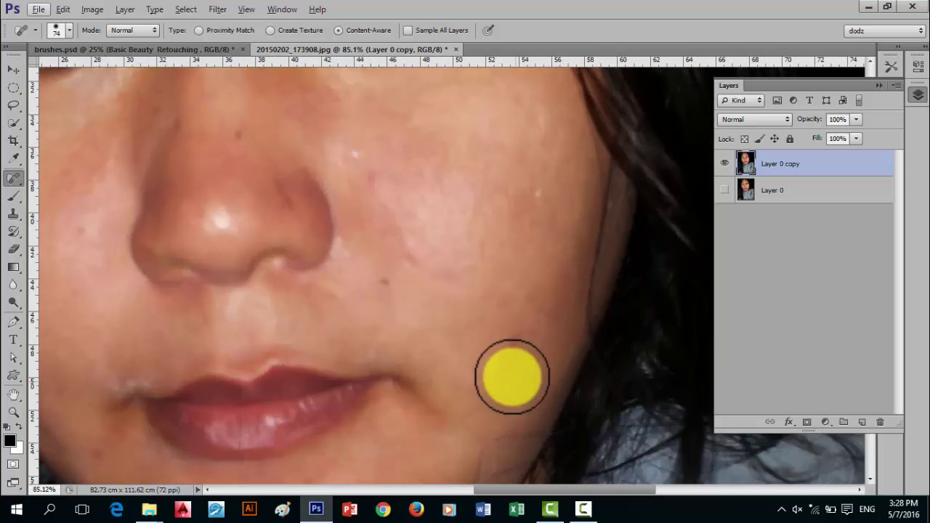
Heal the right-cheek blemish, the dark mole beside the nose and a lower-cheek spot
left_click(509, 337)
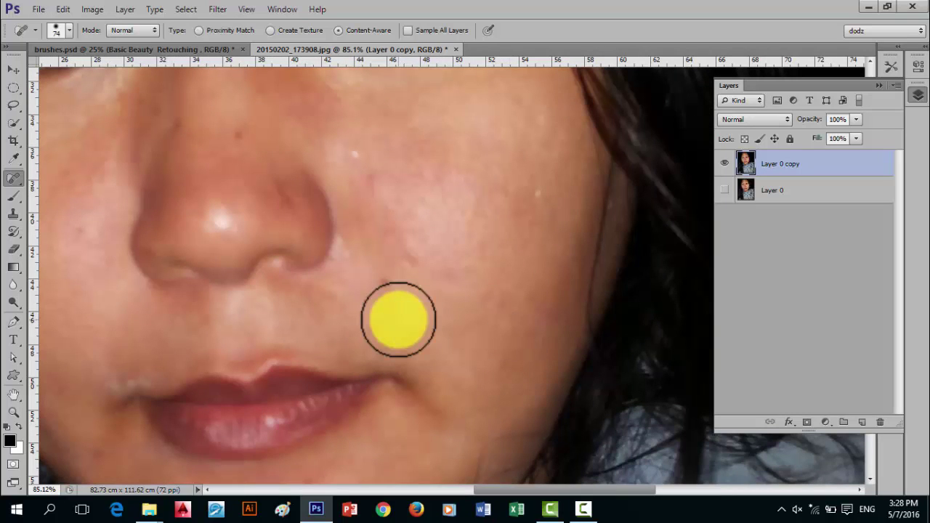
mouse_move(447, 264)
left_mouse_down()
mouse_move(499, 295)
mouse_move(501, 317)
left_mouse_up()
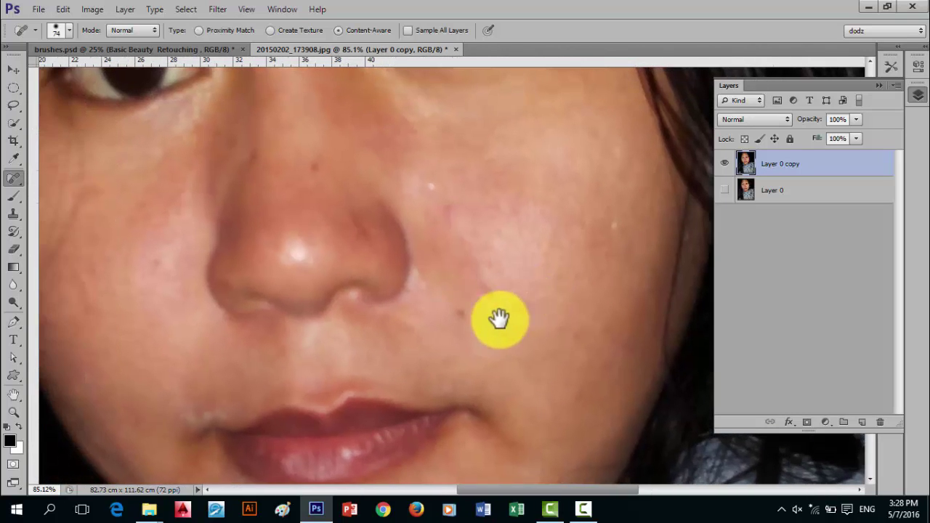
left_click(462, 311)
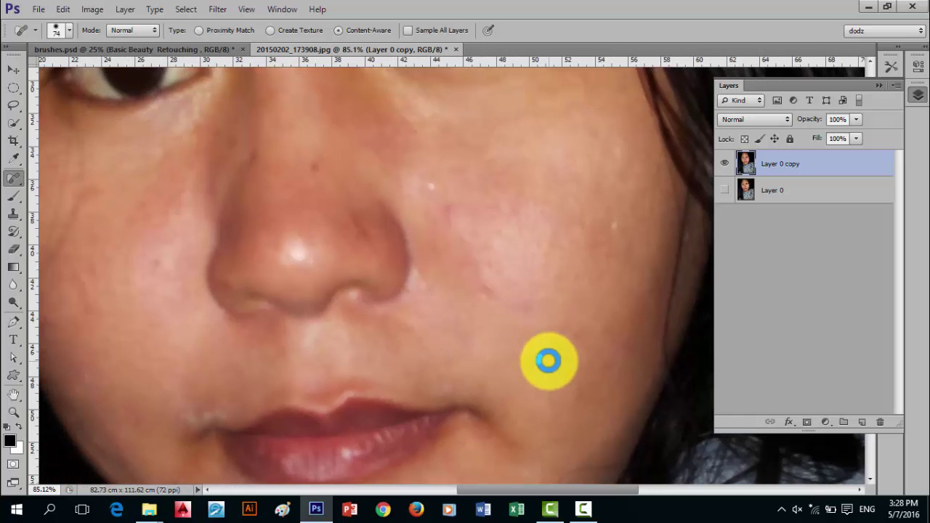
left_click(489, 298)
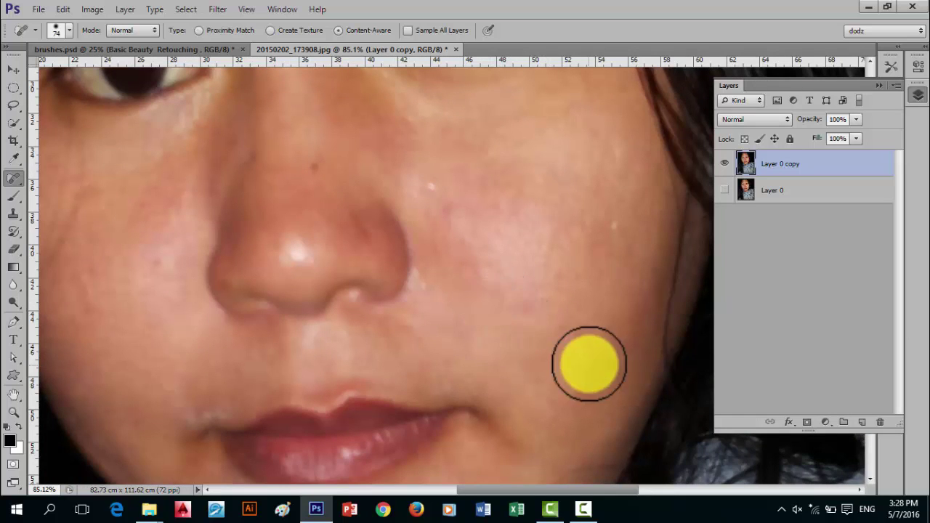
left_click_drag(463, 245, 523, 307)
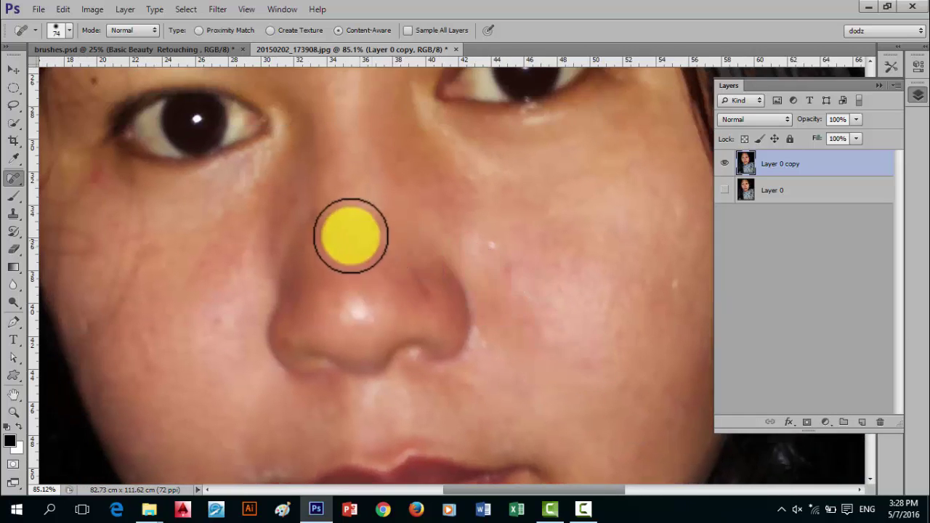
Heal three blemishes on the nose and one on the lower-left cheek
left_click(315, 217)
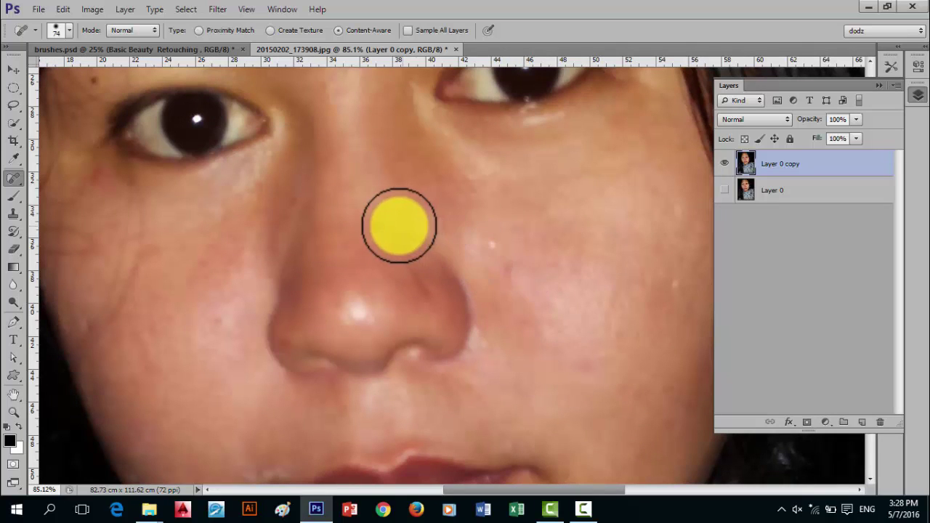
left_click(388, 224)
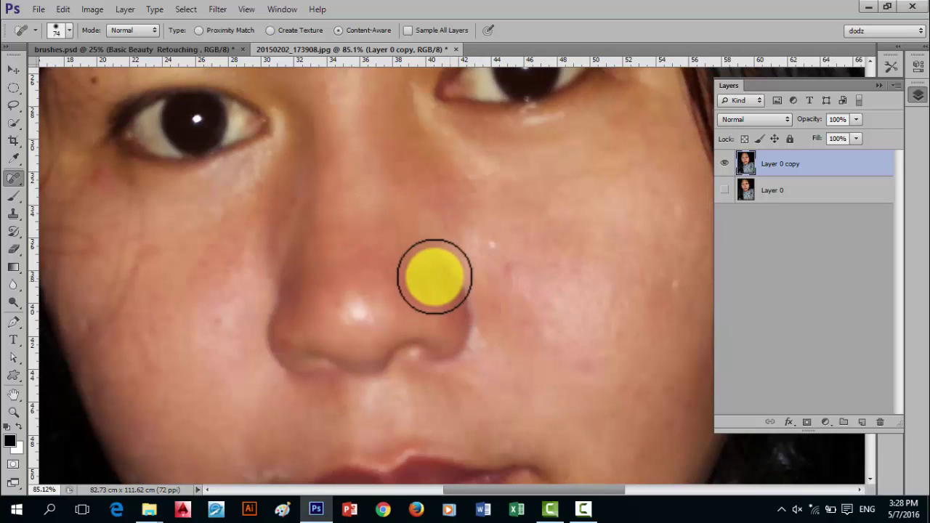
left_click(426, 276)
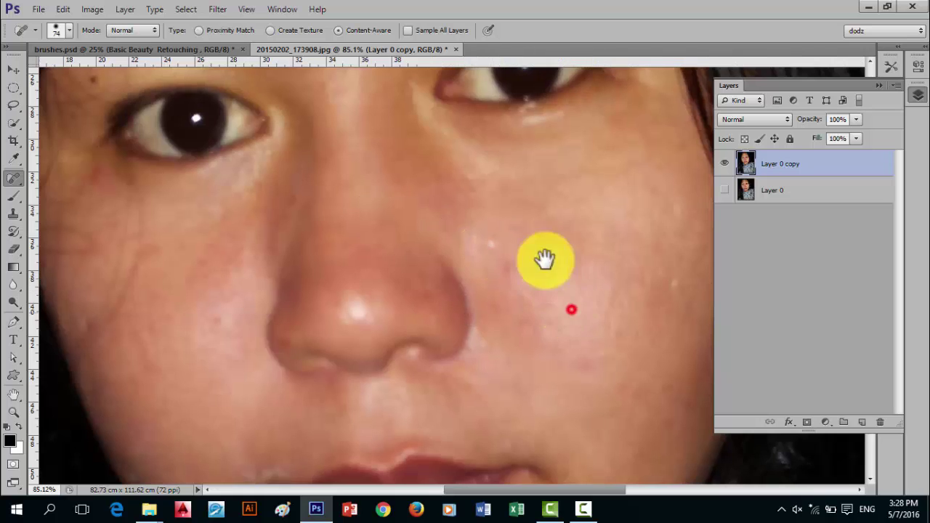
left_click_drag(571, 310, 547, 182)
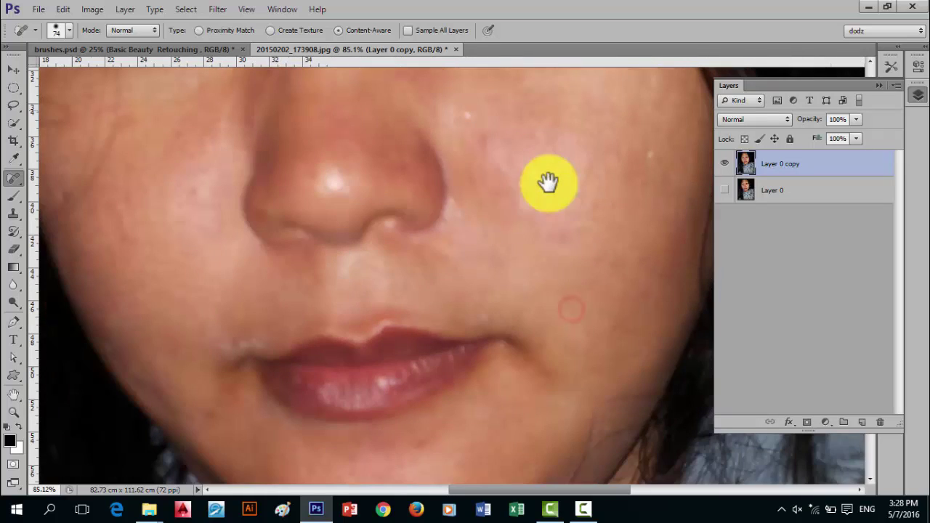
left_click(215, 415)
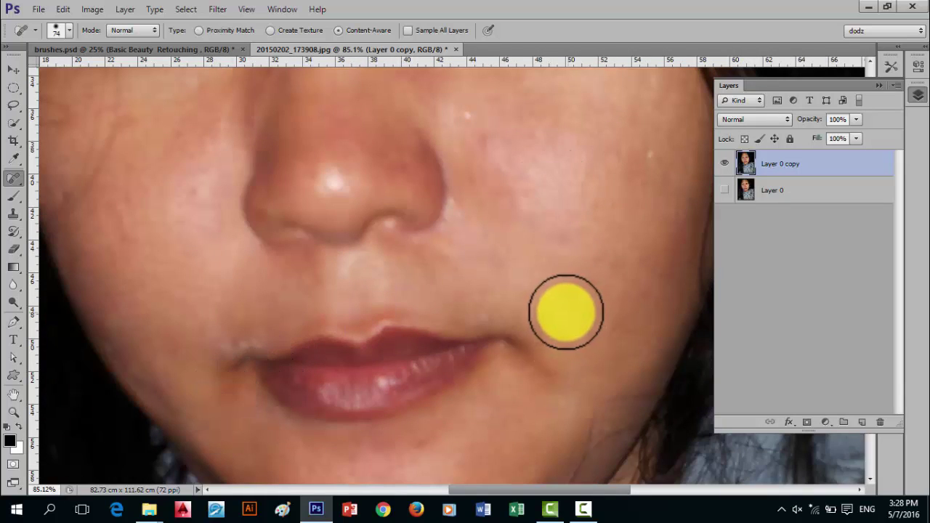
scroll(553, 316, "down", 2)
left_click_drag(309, 213, 382, 294)
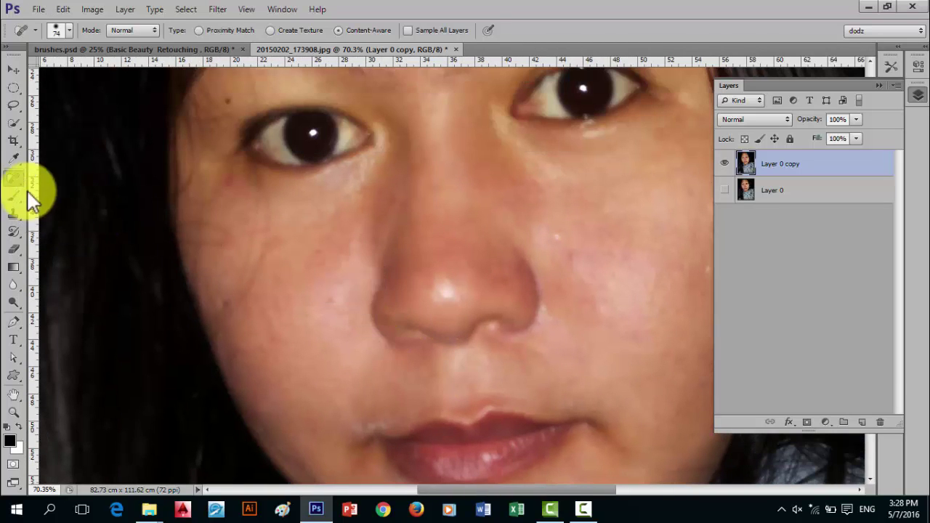
Switch to the Healing Brush and dismiss the missing-source error
right_click(16, 179)
left_click(69, 189)
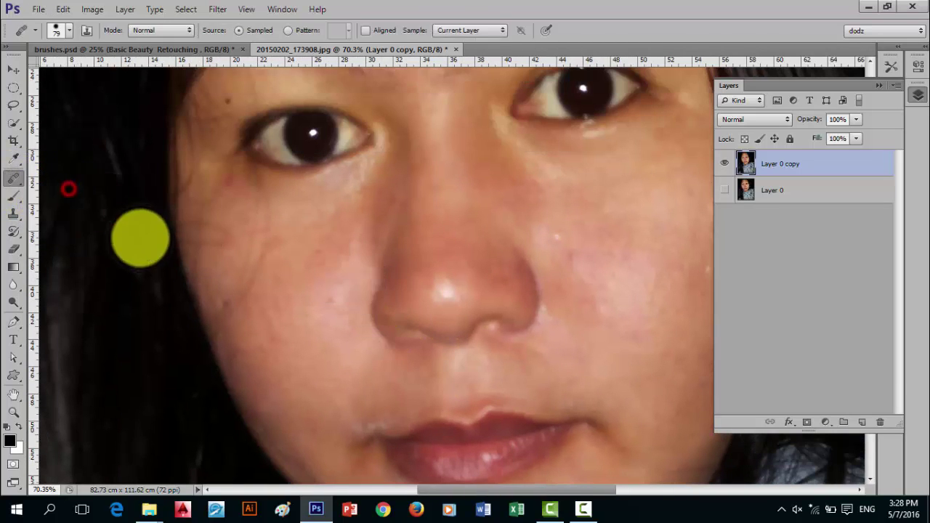
left_click(573, 225)
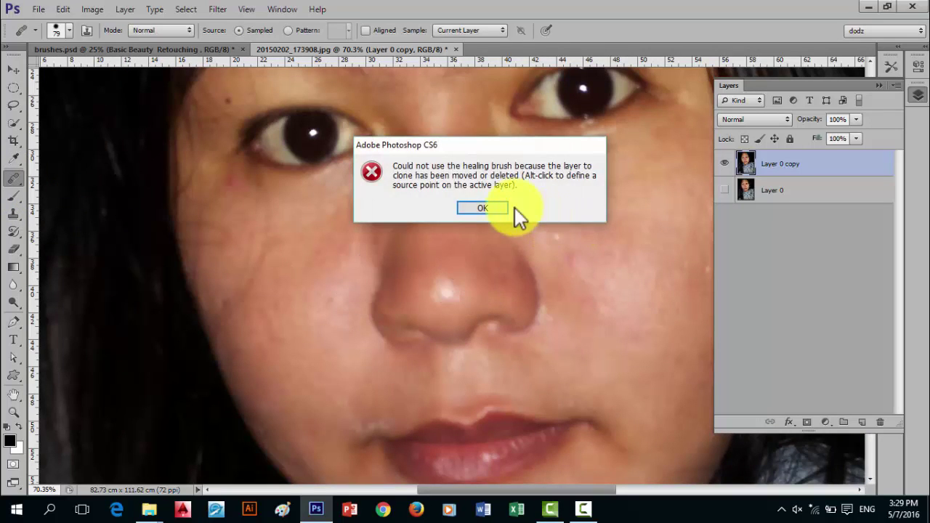
left_click(482, 208)
left_click_drag(429, 208, 336, 209)
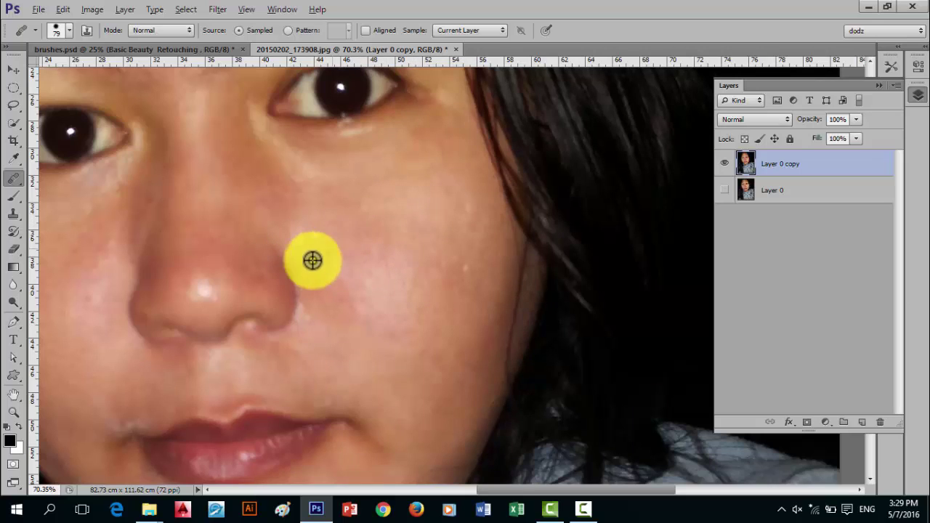
Sample clean cheek skin as the source and heal three patches on the right cheek
left_click(359, 233, "alt")
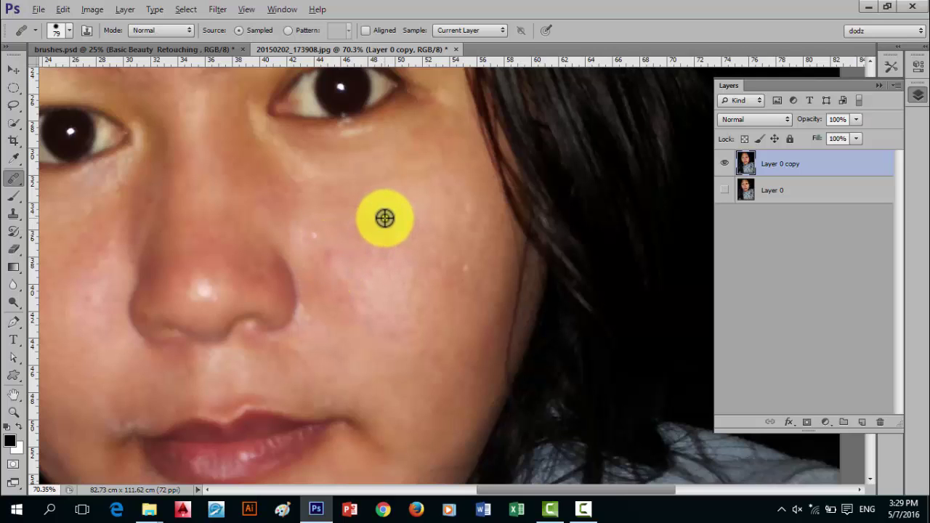
left_click(373, 212)
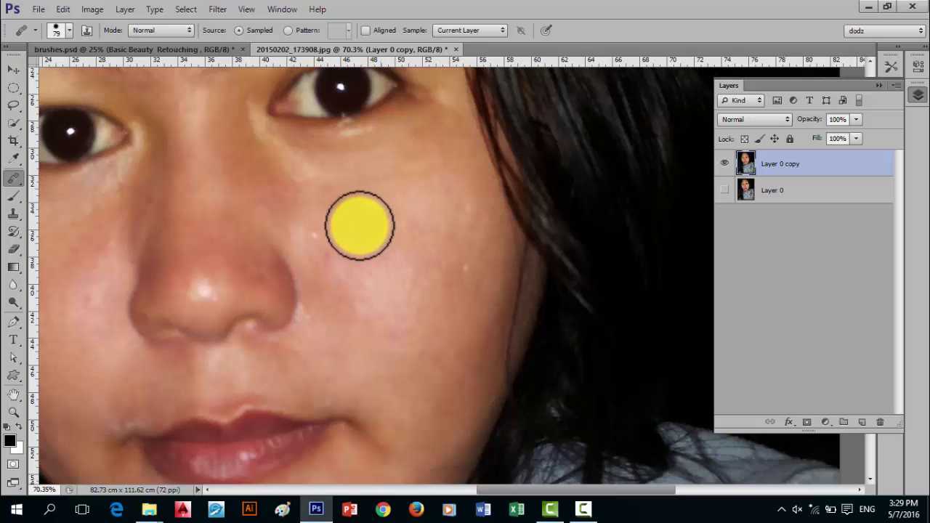
left_click(329, 258)
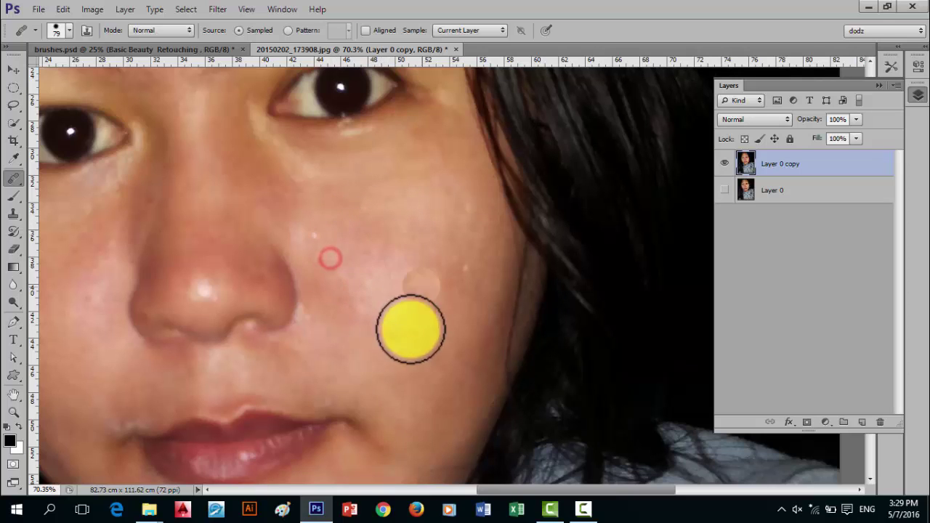
left_click(457, 314)
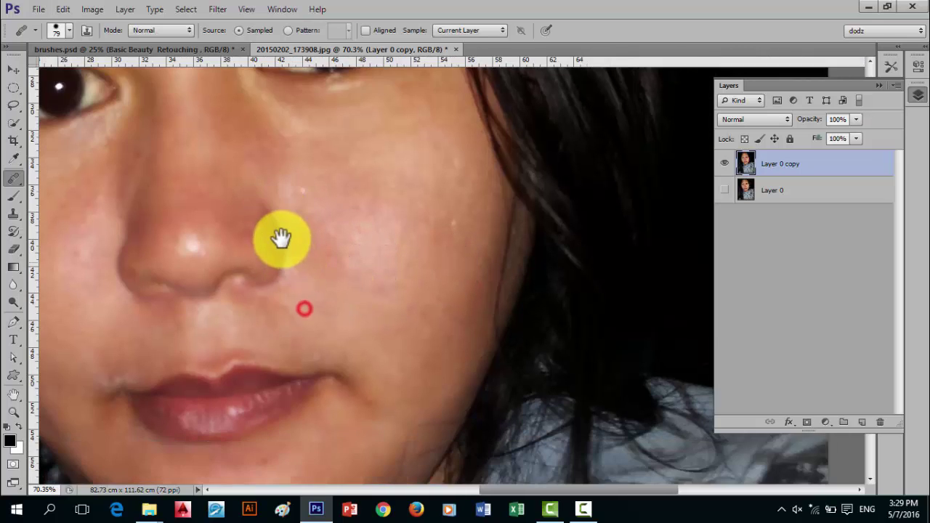
left_click_drag(307, 312, 280, 239)
scroll(375, 297, "up", 2)
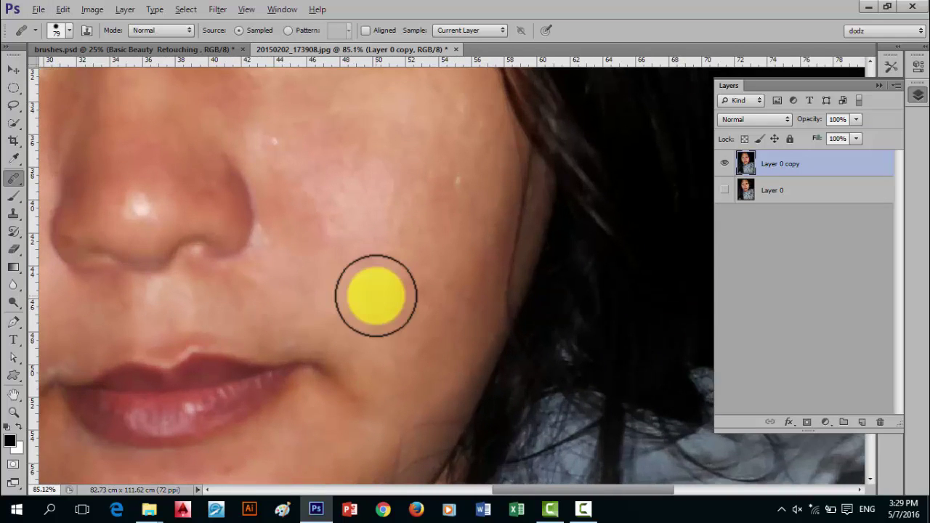
scroll(375, 296, "down", 2)
mouse_move(167, 280)
left_mouse_down()
mouse_move(298, 266)
mouse_move(281, 318)
left_mouse_up()
scroll(280, 318, "up", 1)
scroll(305, 305, "up", 2)
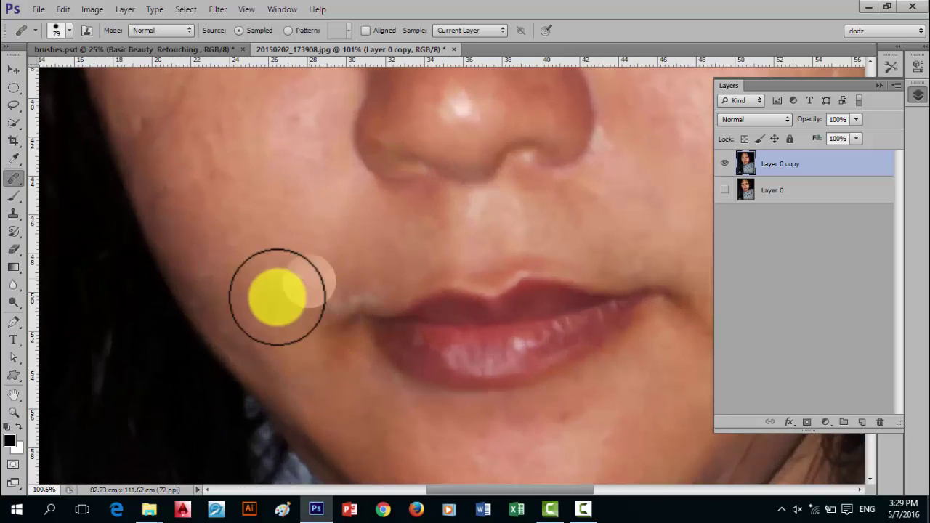
Resample cheek skin, soften the brush to 43% hardness, and heal the lip corner and left cheek
left_click(365, 251, "alt")
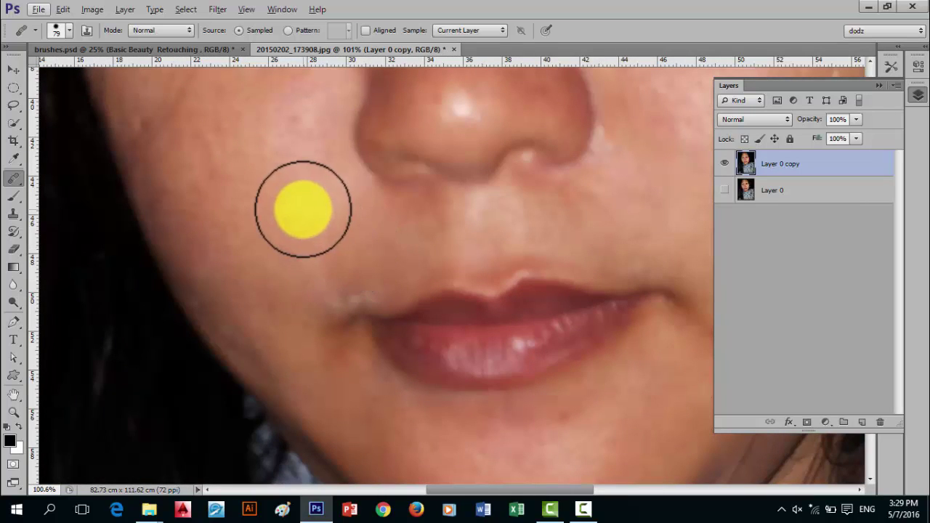
right_click(331, 205)
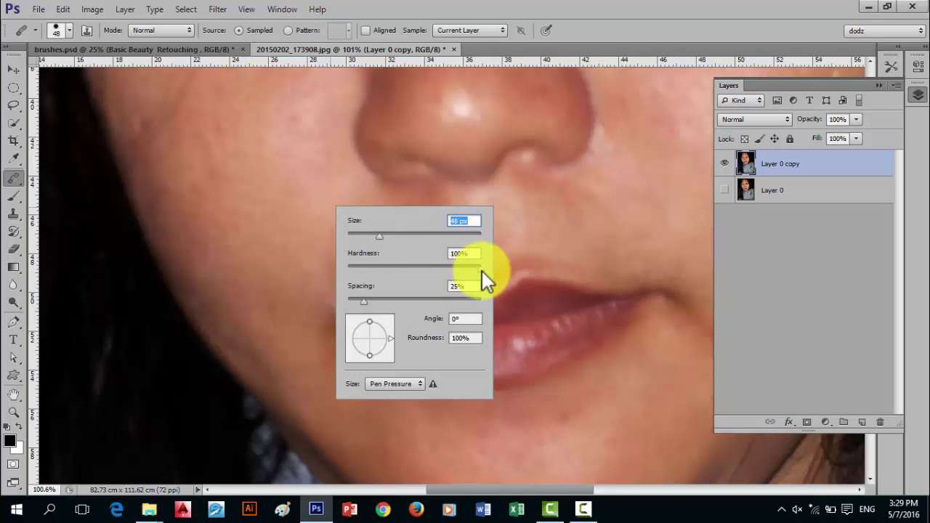
left_click_drag(479, 270, 439, 267)
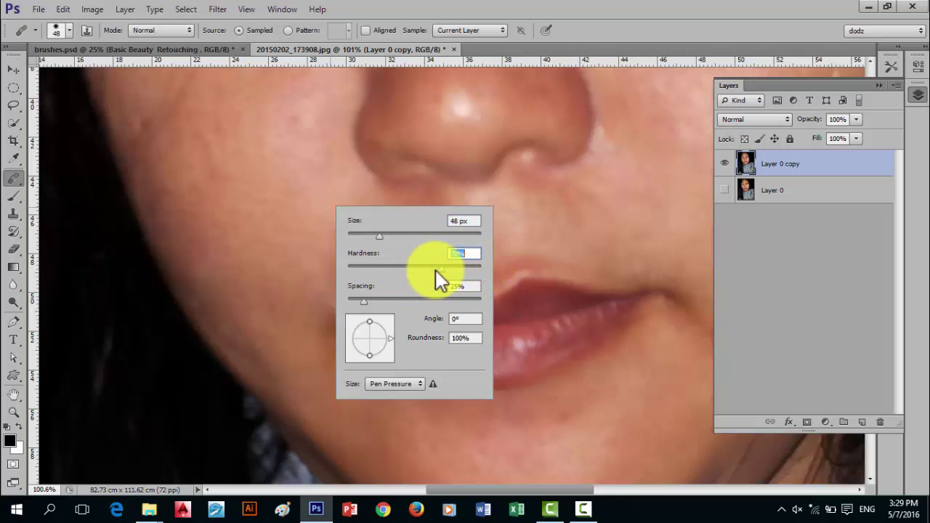
left_click_drag(436, 271, 405, 273)
left_click(268, 241)
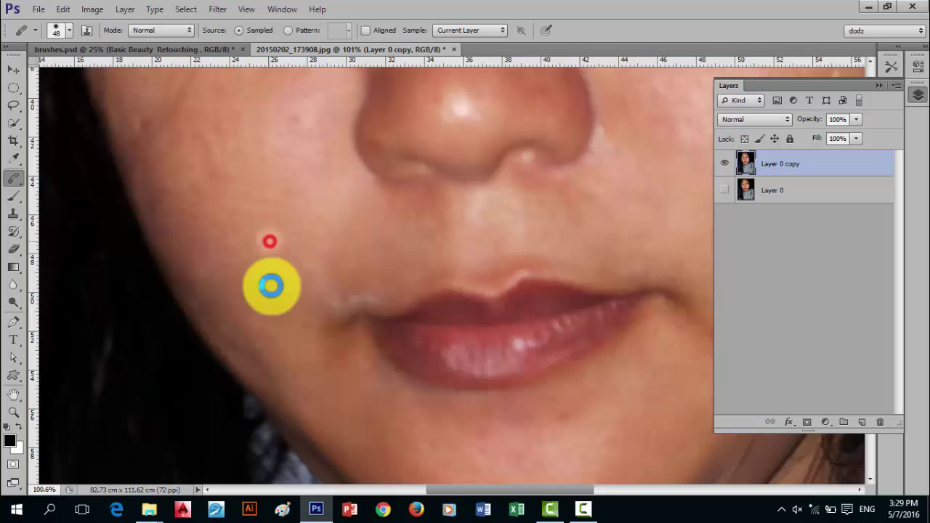
left_click(331, 296)
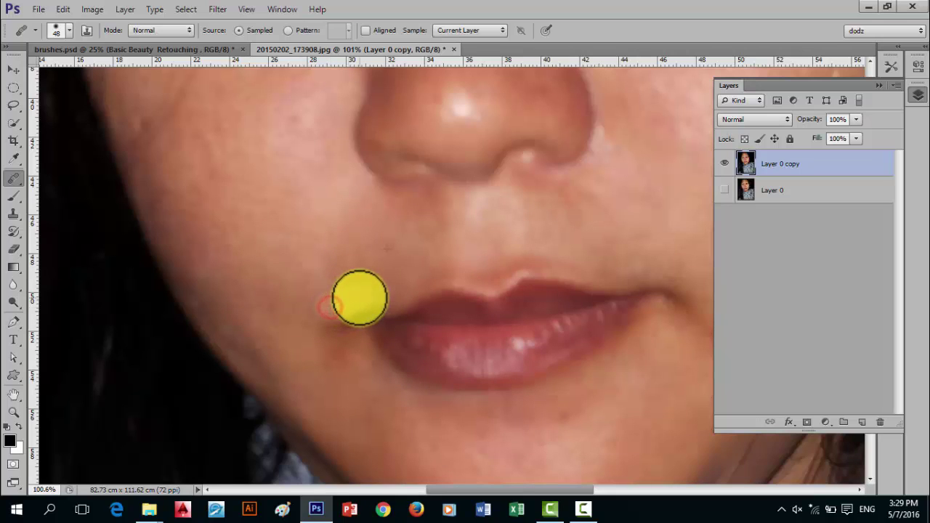
left_click(196, 292)
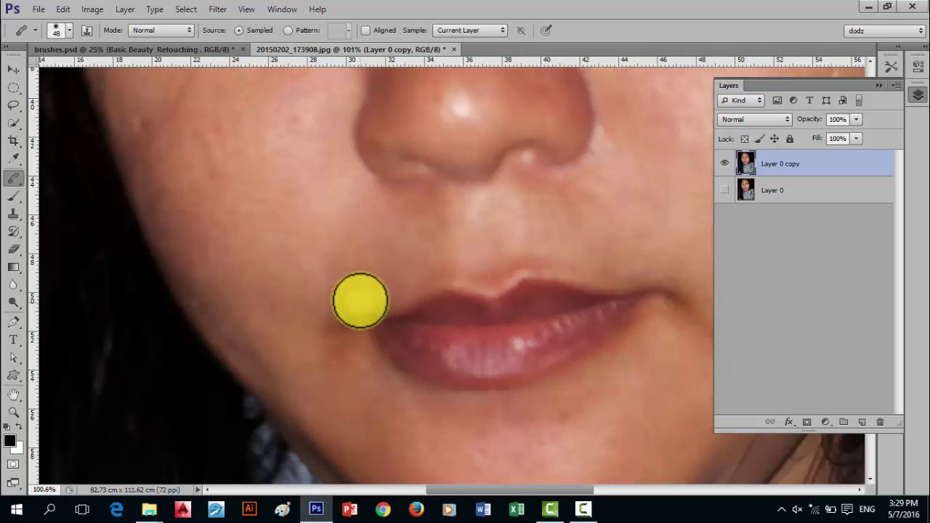
scroll(218, 239, "down", 2, "alt")
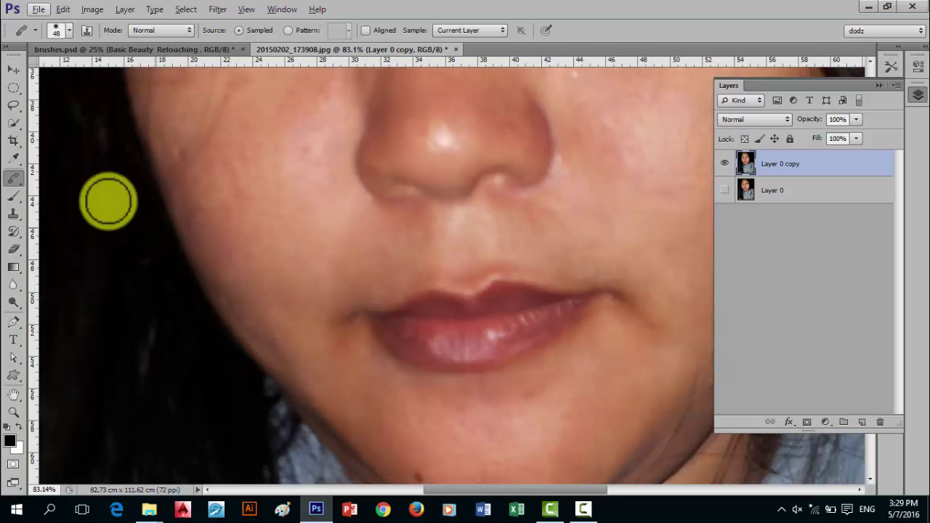
Switch to the Clone Stamp at 150 px and bring the chin into view
left_click(15, 215)
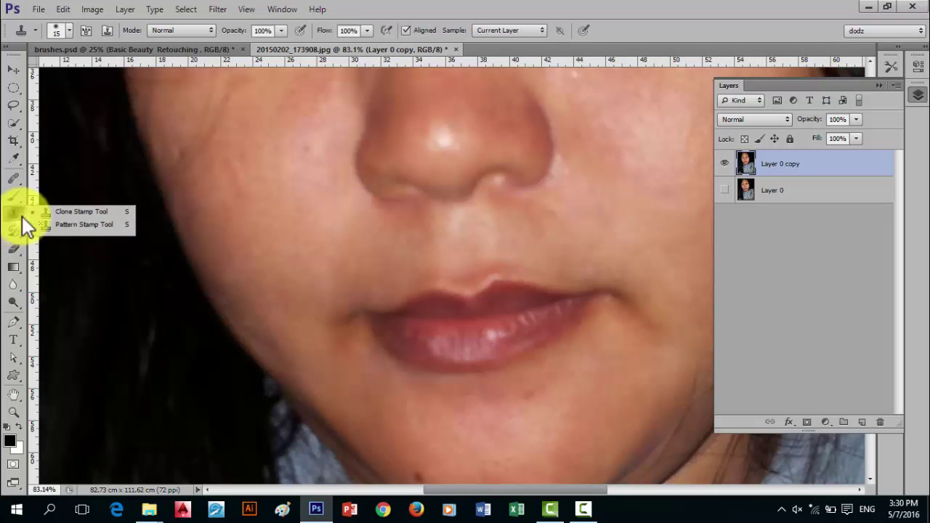
left_click(75, 208)
scroll(251, 240, "down", 1, "alt")
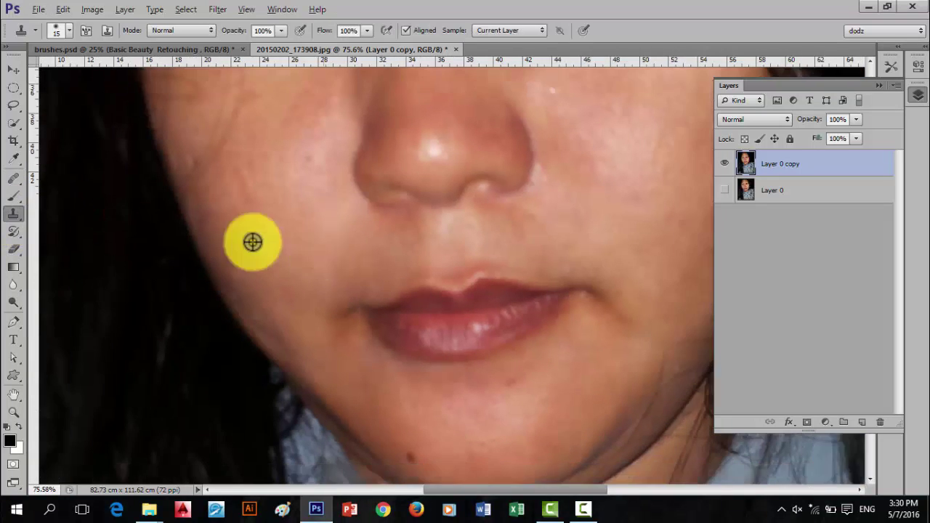
scroll(242, 233, "down", 1, "alt")
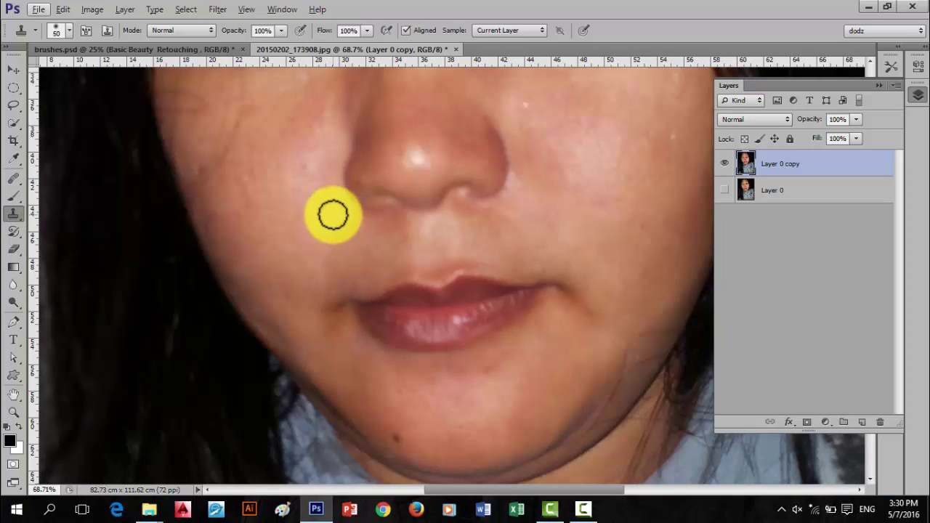
key("bracketright")
key("bracketright")
key("bracketright")
key("bracketright")
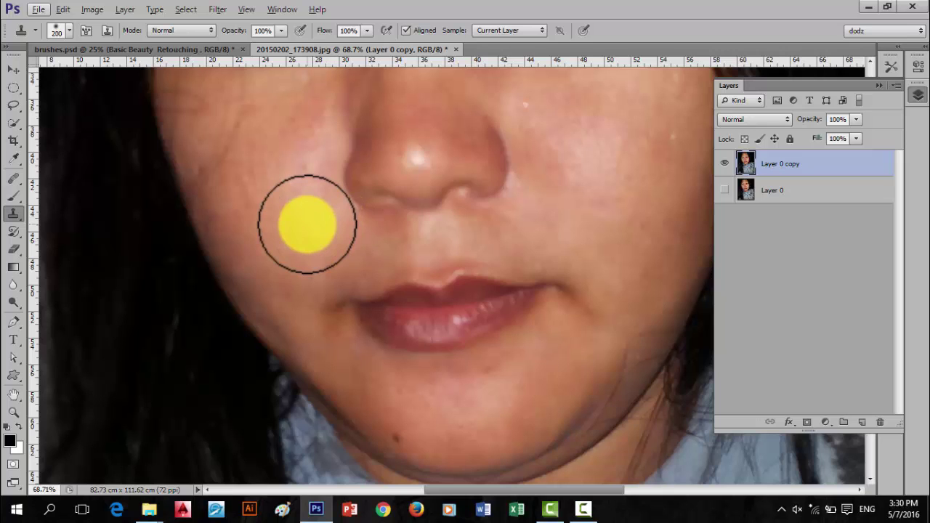
key("space")
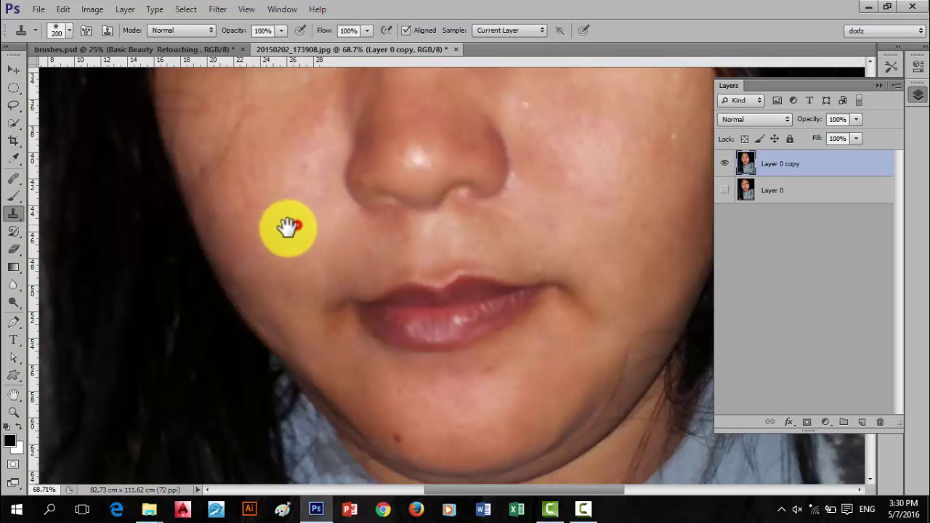
mouse_move(288, 227)
left_mouse_down()
mouse_move(161, 242)
mouse_move(160, 260)
mouse_move(159, 173)
left_mouse_up()
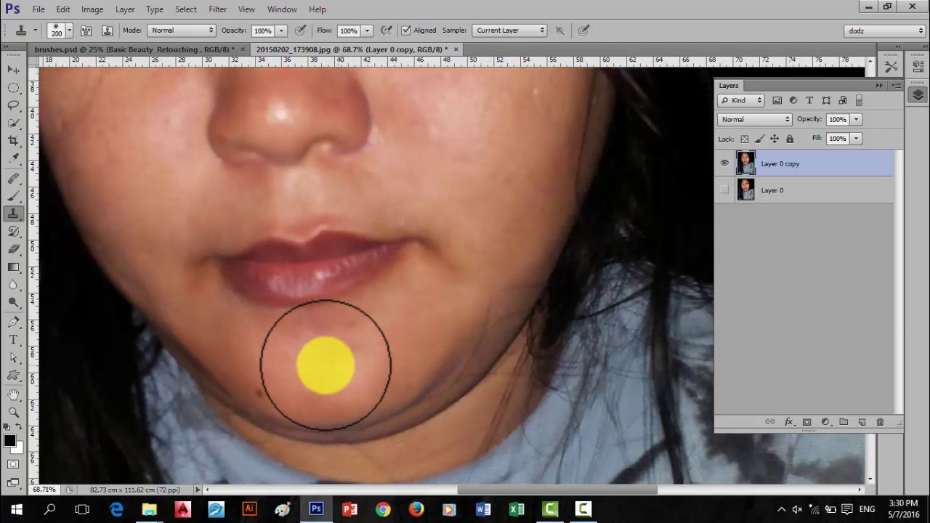
Clone clean chin skin with a 90 px brush over the jaw spot and chin mole
left_click_drag(322, 363, 311, 318)
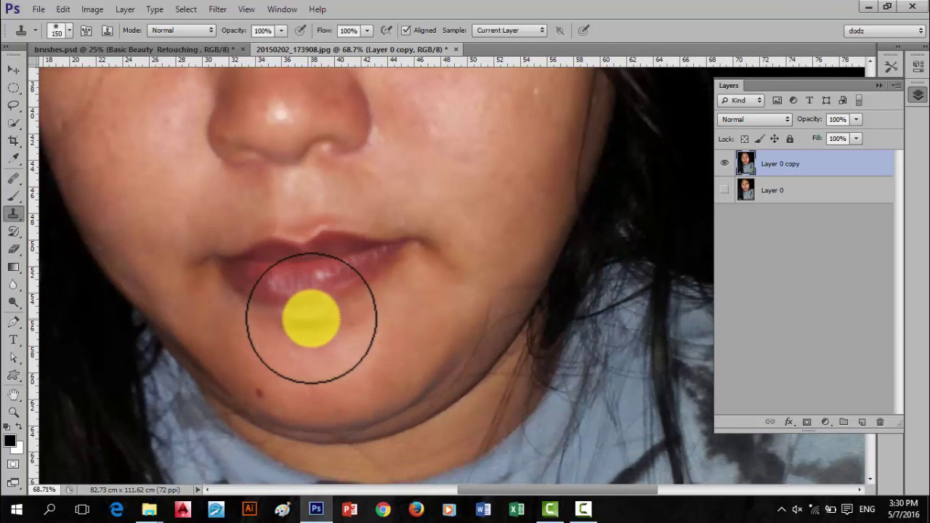
key("bracketleft")
key("bracketleft")
key("bracketleft")
left_click(269, 404, "alt")
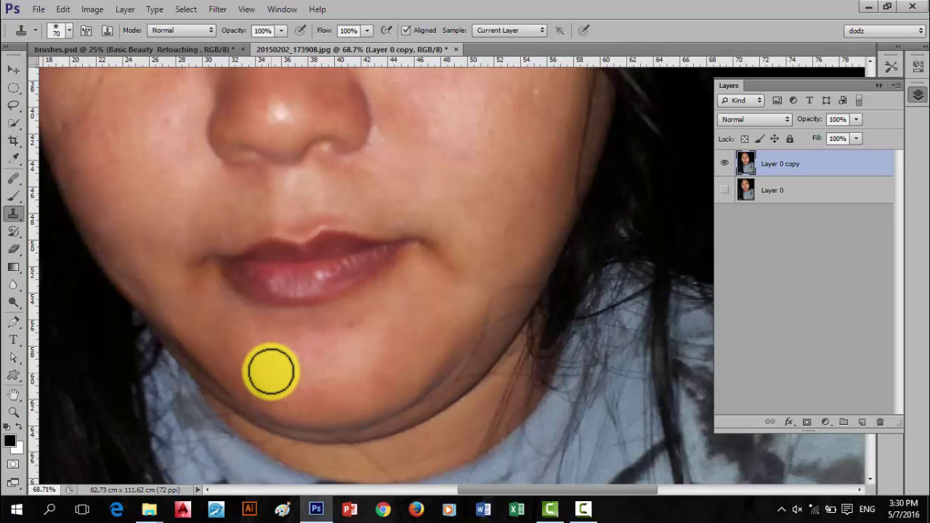
left_click_drag(297, 378, 340, 382)
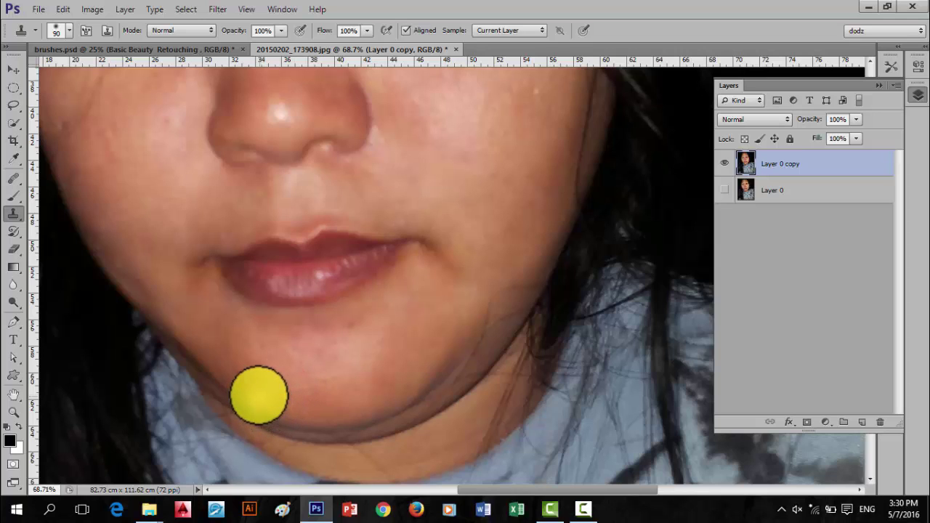
left_click(259, 395)
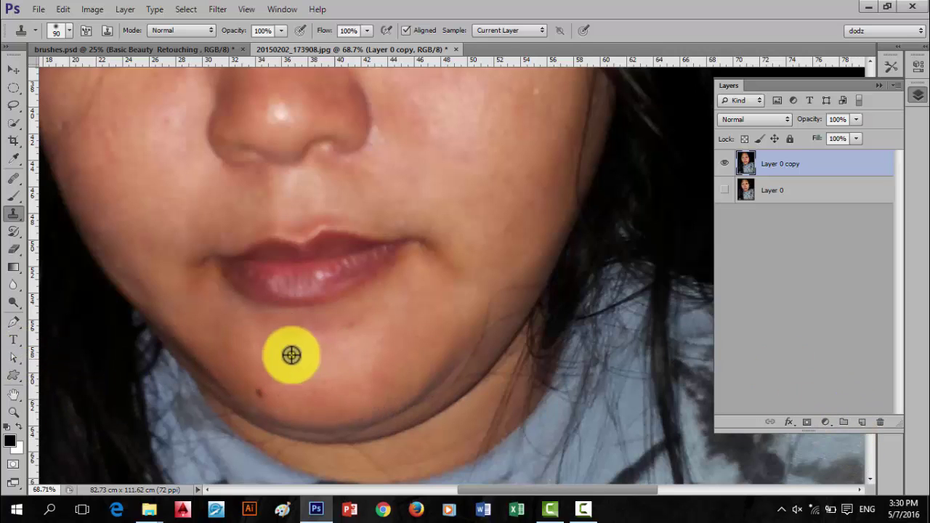
left_click(294, 377, "alt")
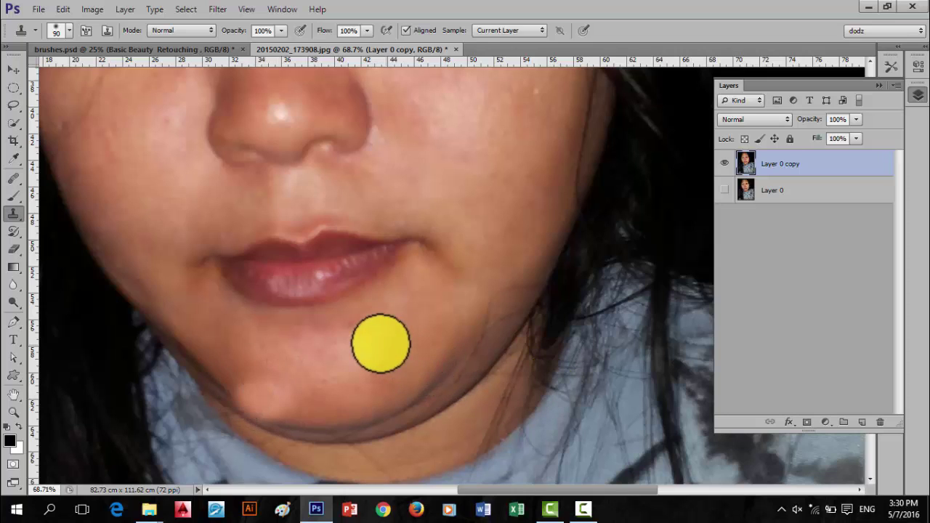
left_click(295, 347, "alt")
left_click(253, 390)
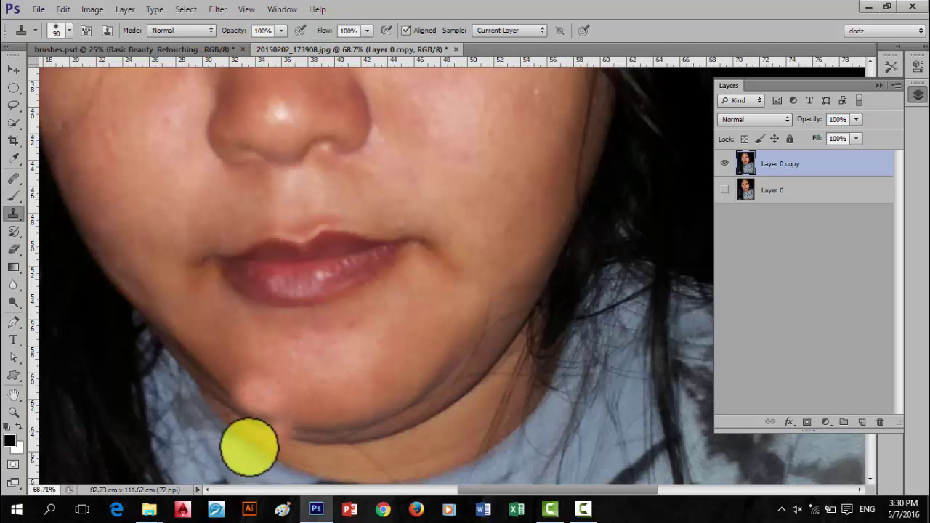
Undo the mole clone and repaint the chin mole at 38% opacity
scroll(459, 425, "down", 2)
scroll(402, 422, "up", 1)
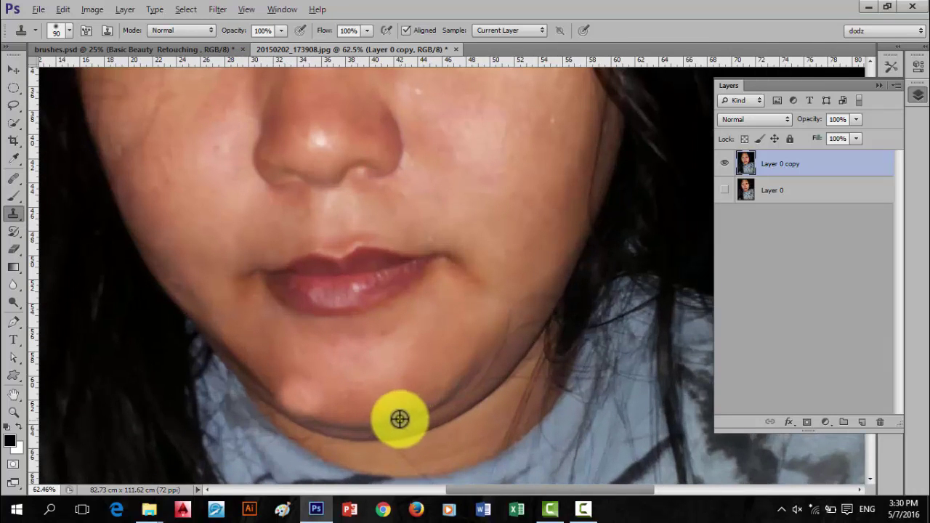
key("ctrl+z")
type("38")
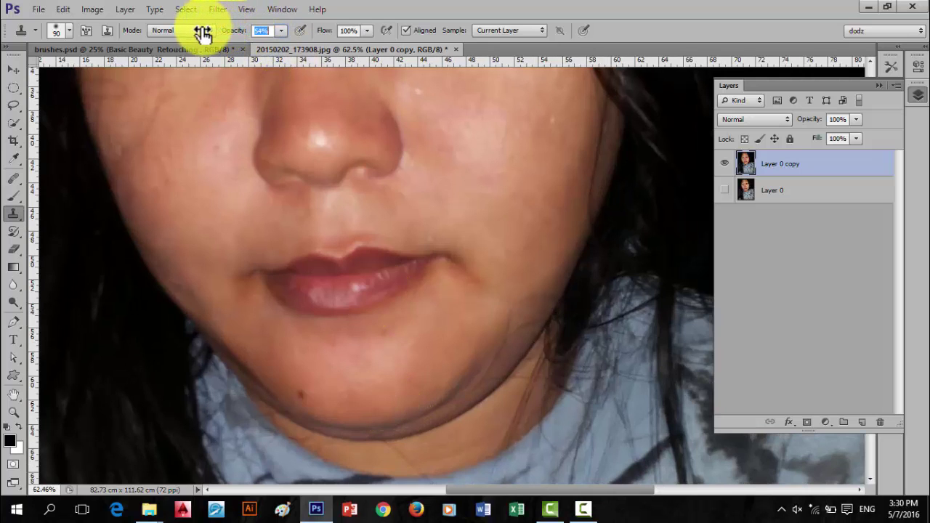
left_click(322, 378)
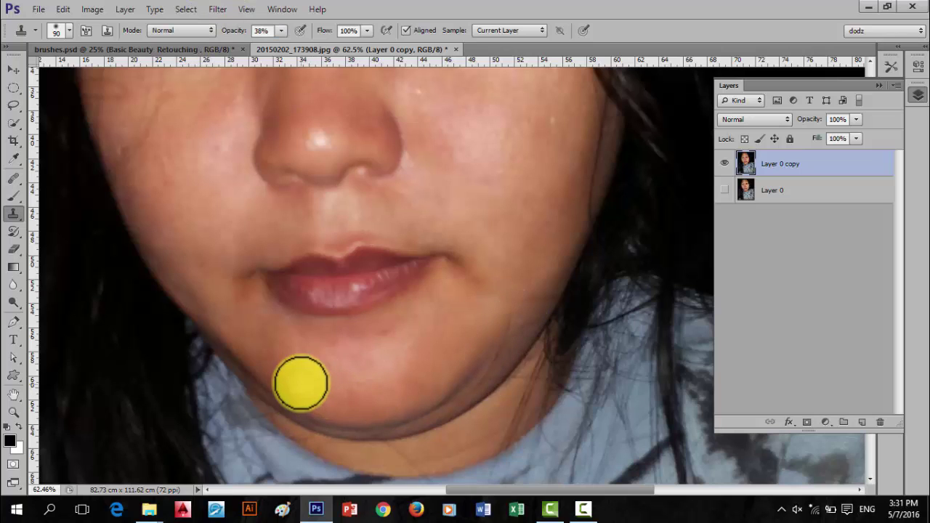
left_click(296, 384)
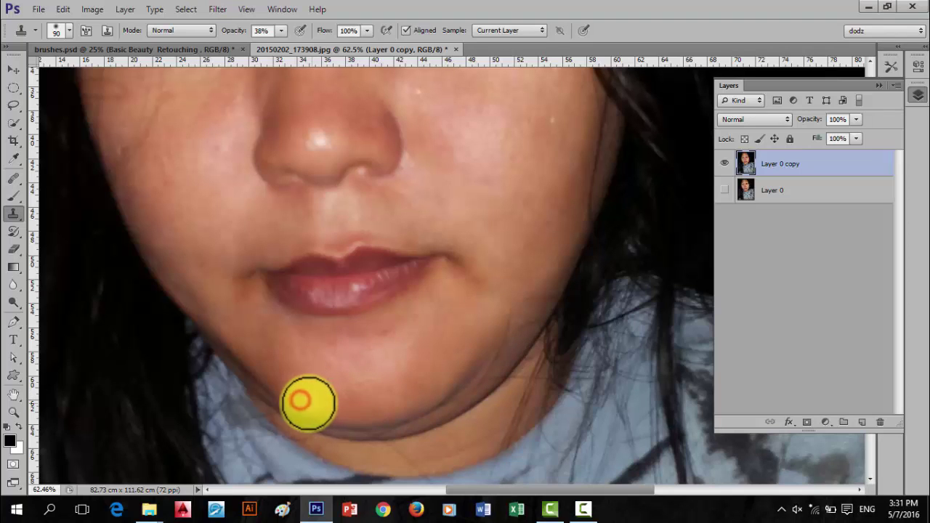
scroll(425, 380, "down", 1)
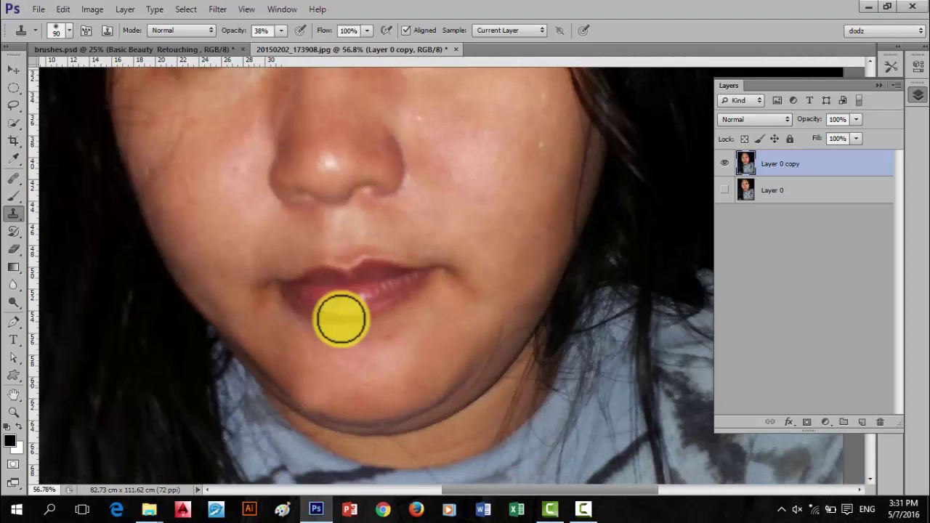
Return to the Clone Stamp and bring the eyes and nose into view
left_click(15, 179)
right_click(17, 179)
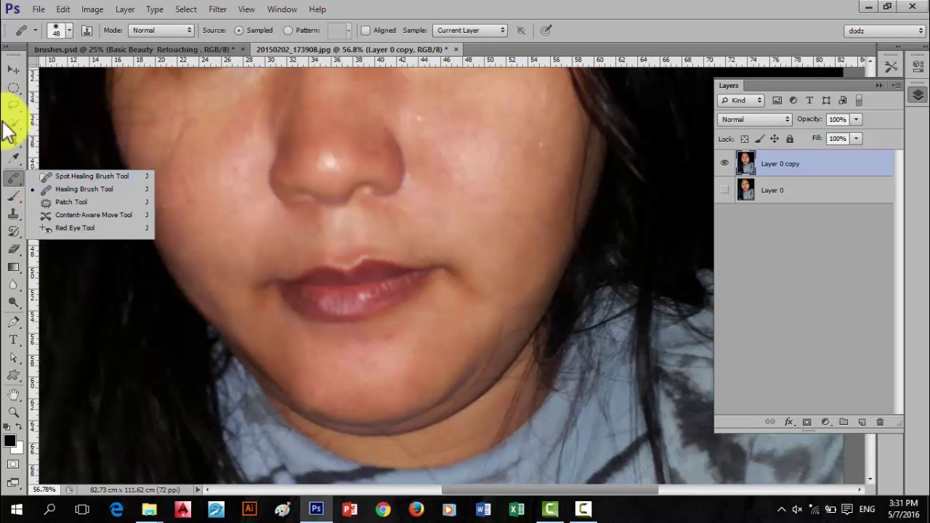
left_click(13, 70)
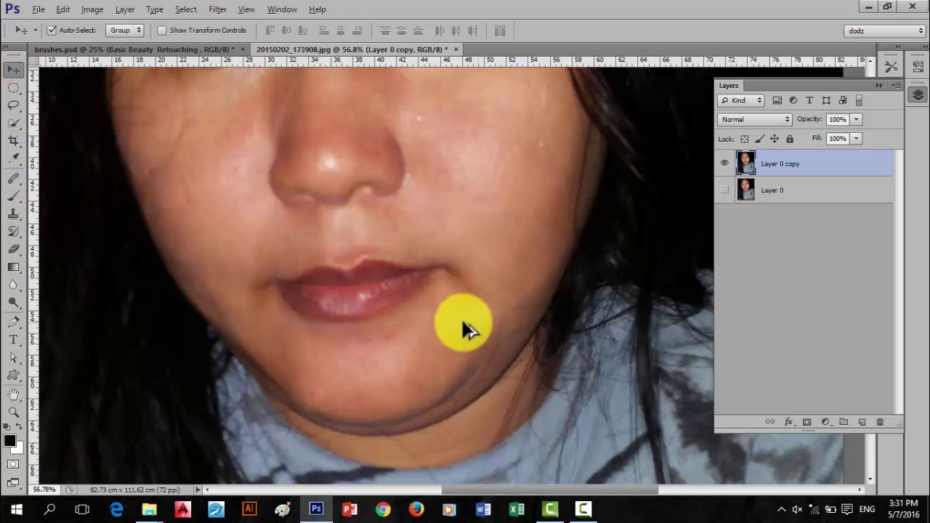
scroll(400, 341, "down", 2)
scroll(389, 356, "up", 1)
key("alt")
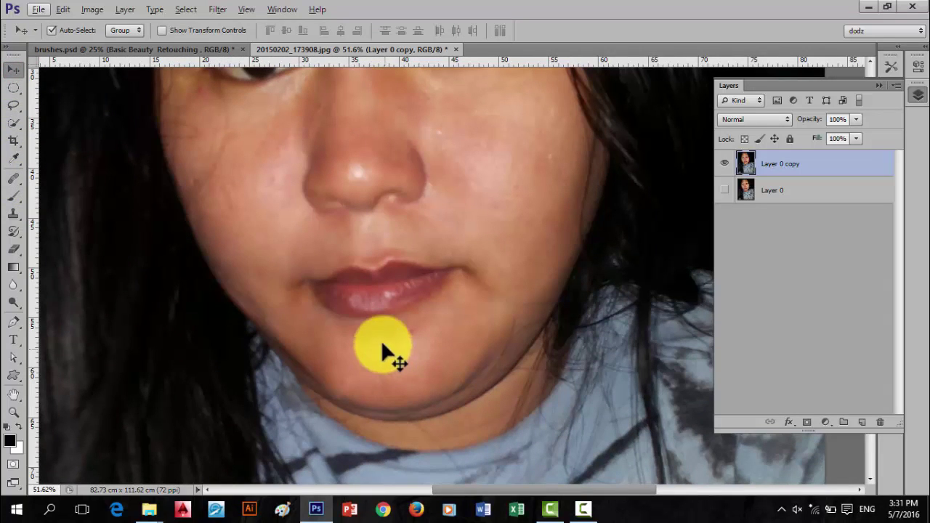
left_click(15, 215)
left_click_drag(327, 154, 298, 209)
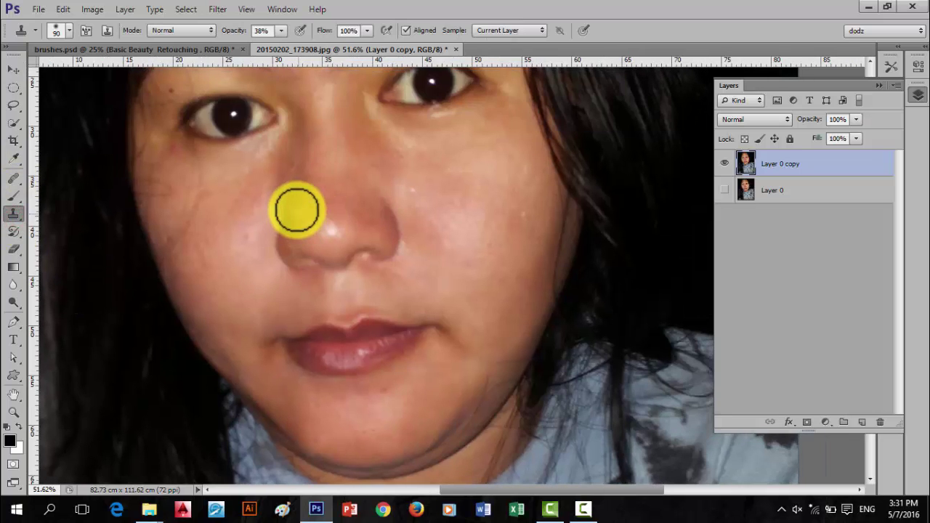
Clone nose skin across the right cheek at 250 px and 100% opacity, undoing the dark smear
key("bracketright")
key("bracketright")
key("bracketright")
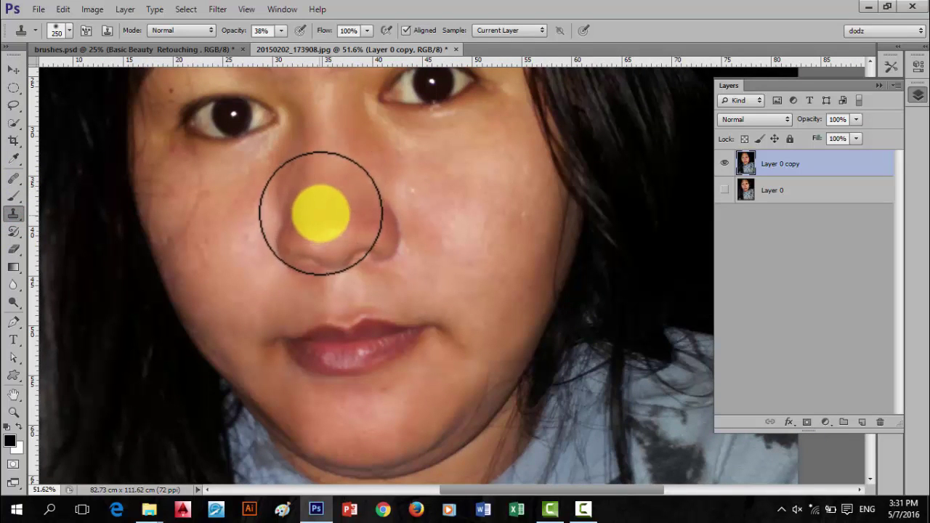
left_click(327, 217, "alt")
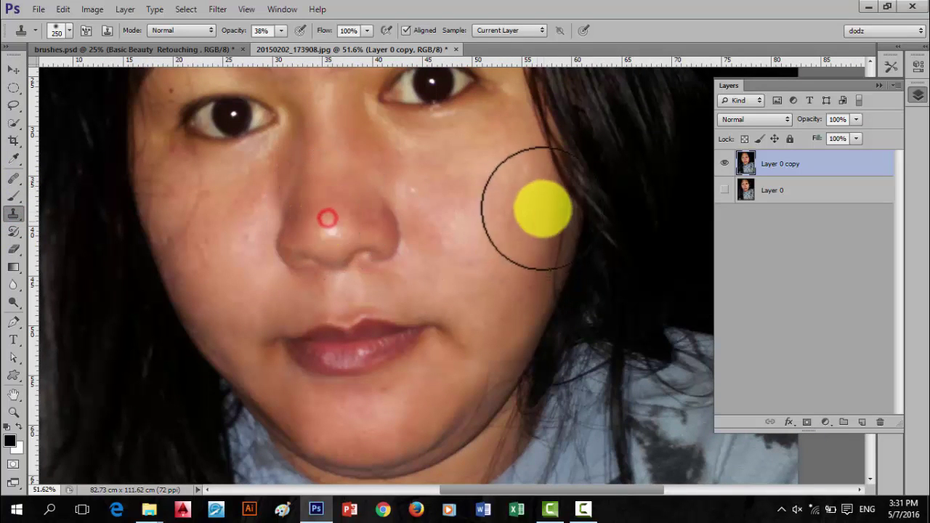
left_click_drag(509, 210, 504, 201)
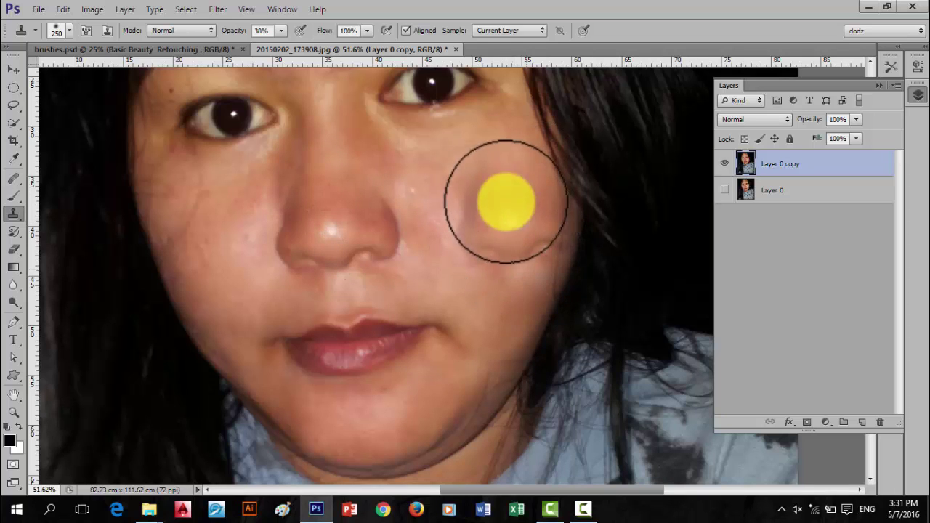
left_click_drag(233, 34, 299, 32)
mouse_move(480, 175)
left_mouse_down()
mouse_move(525, 260)
mouse_move(519, 177)
left_mouse_up()
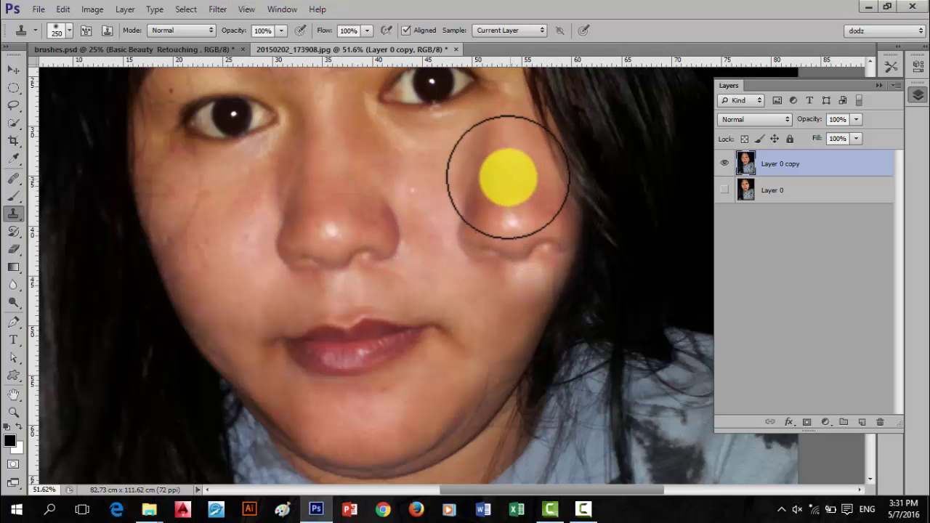
left_click_drag(508, 182, 512, 215)
mouse_move(506, 175)
left_mouse_down()
mouse_move(504, 145)
mouse_move(513, 208)
mouse_move(453, 295)
mouse_move(683, 198)
mouse_move(508, 196)
mouse_move(492, 218)
mouse_move(473, 208)
mouse_move(516, 209)
mouse_move(361, 293)
mouse_move(369, 266)
mouse_move(328, 266)
mouse_move(37, 197)
mouse_move(83, 183)
mouse_move(260, 215)
left_mouse_up()
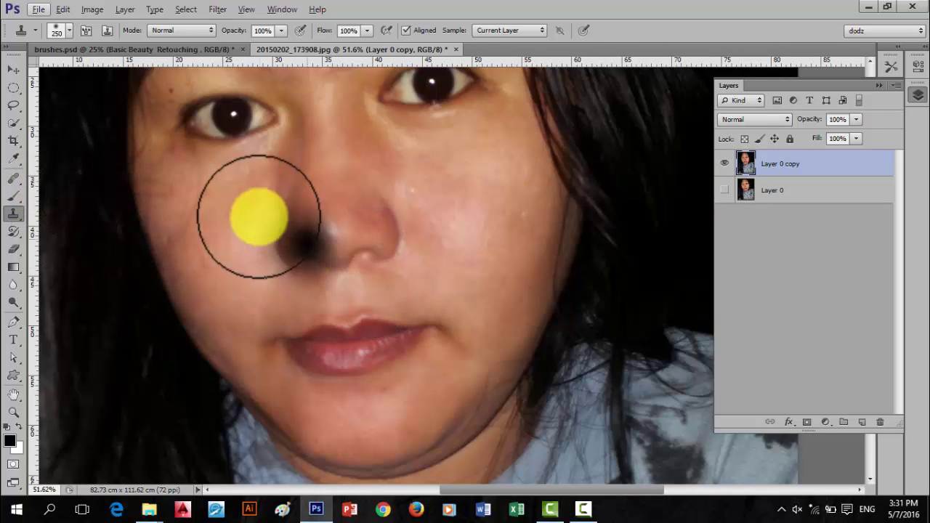
key("ctrl+z")
With the Spot Healing Brush, heal one left-cheek blemish and two on the other cheek
right_click(17, 179)
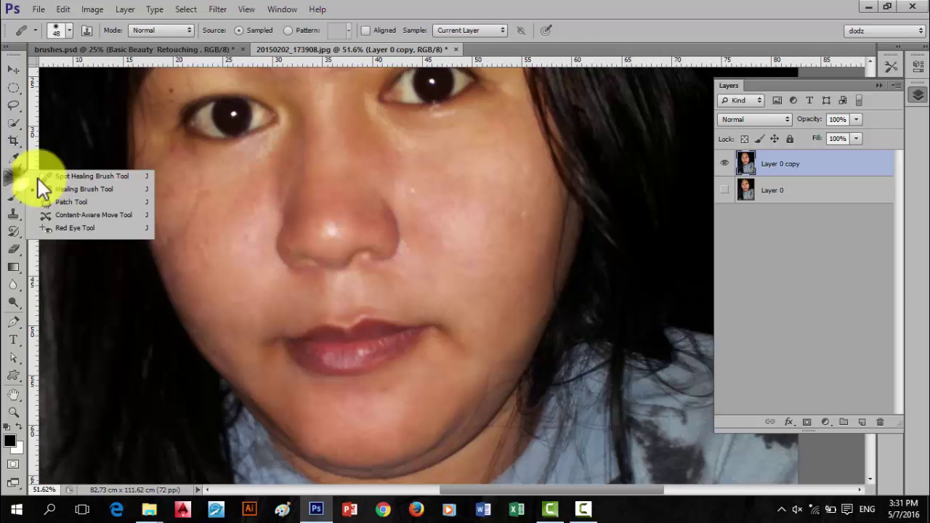
left_click(75, 178)
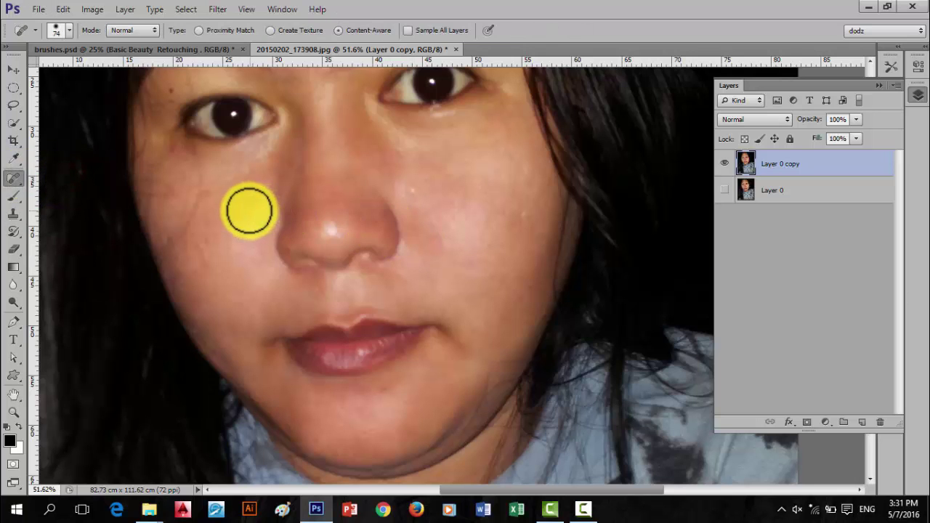
scroll(226, 196, "up", 1)
scroll(226, 195, "up", 1)
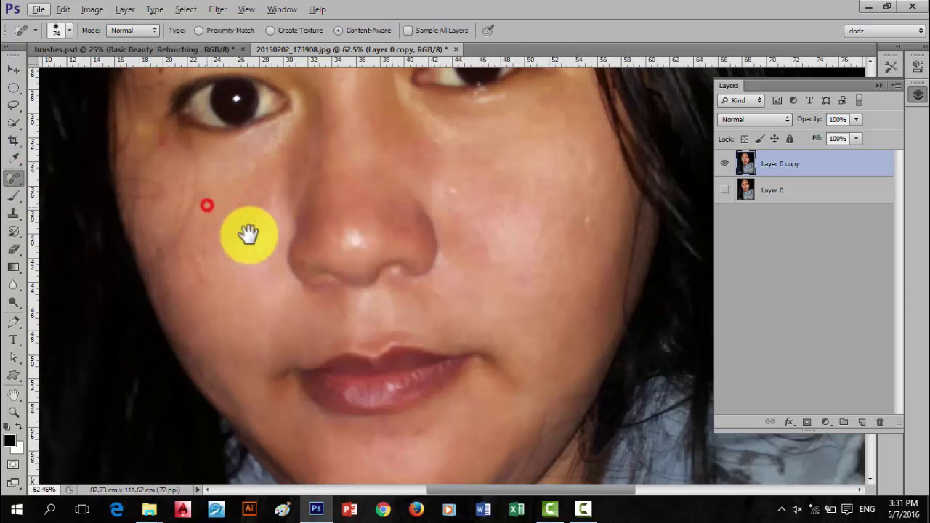
left_click_drag(206, 206, 307, 271)
left_click(253, 323)
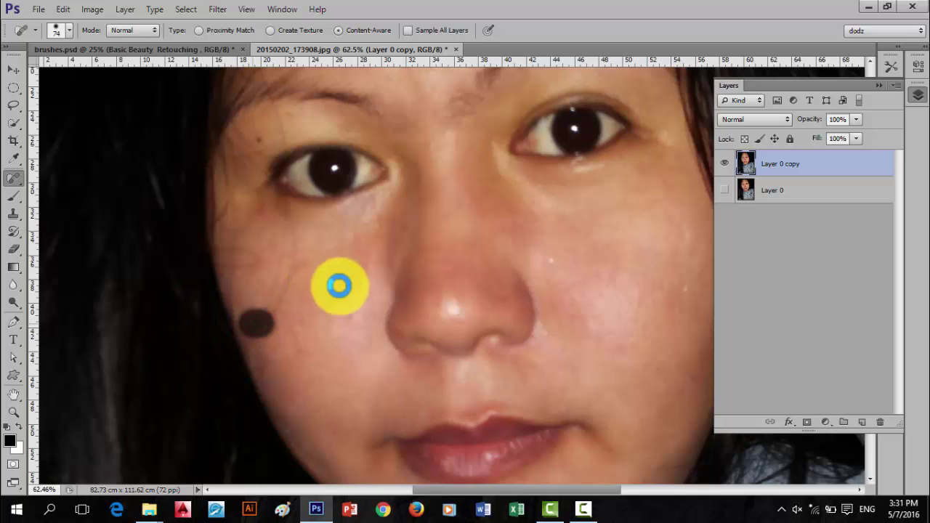
mouse_move(294, 307)
left_mouse_down()
mouse_move(251, 245)
mouse_move(82, 236)
left_mouse_up()
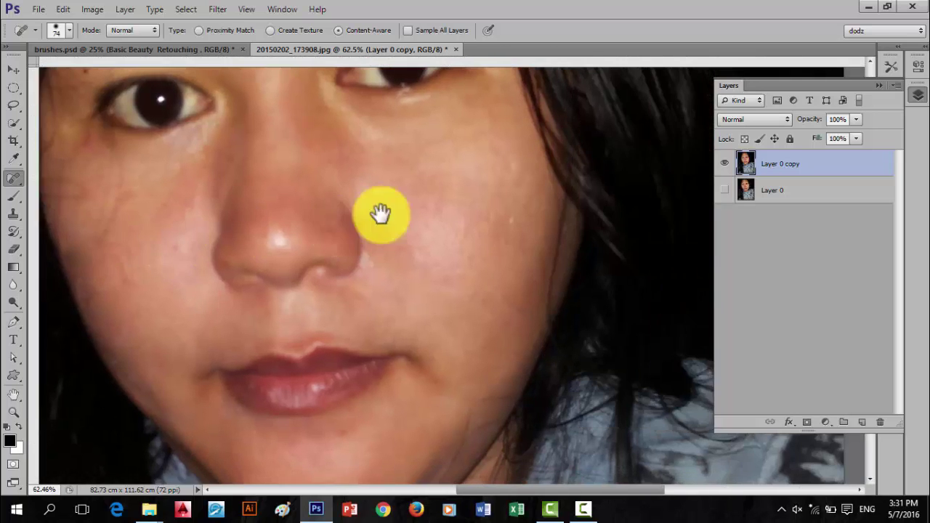
left_click(476, 218)
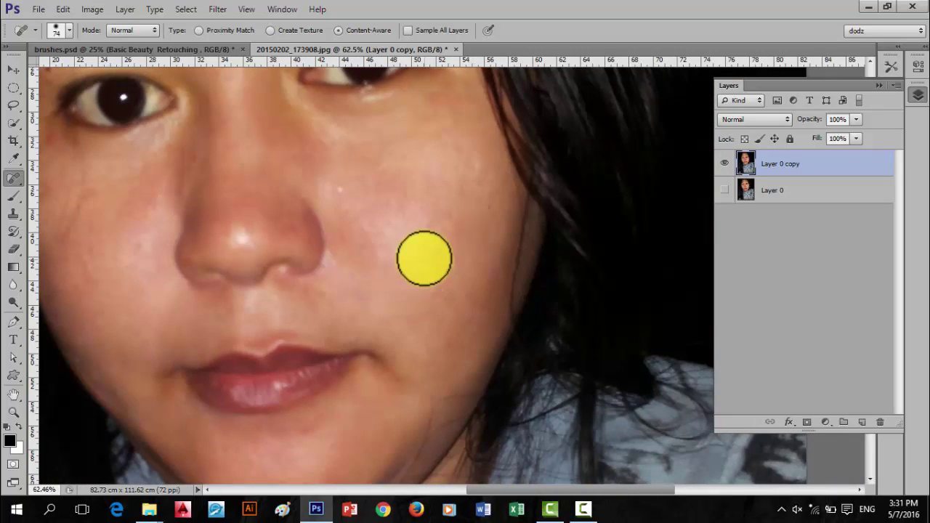
left_click(424, 258)
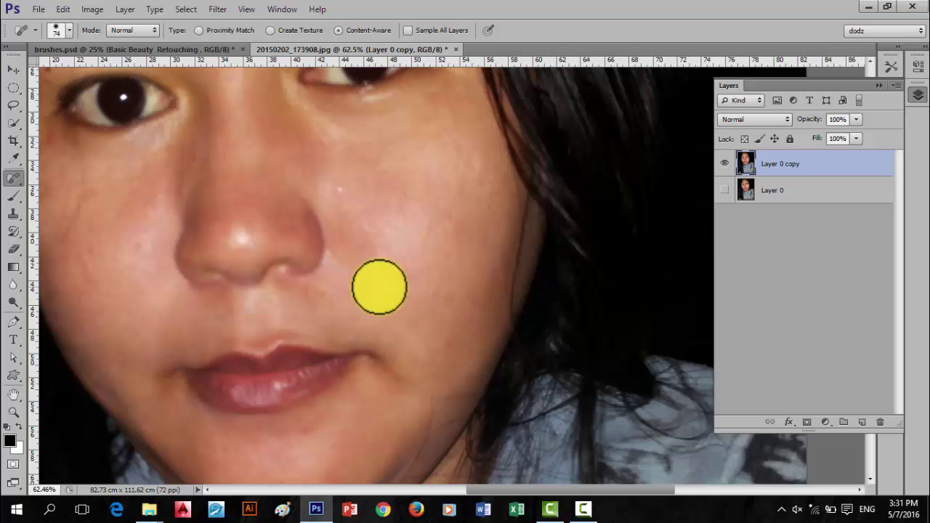
Heal the cheek patches and the skin beneath both eyes
left_click_drag(345, 170, 426, 245)
left_click(426, 260)
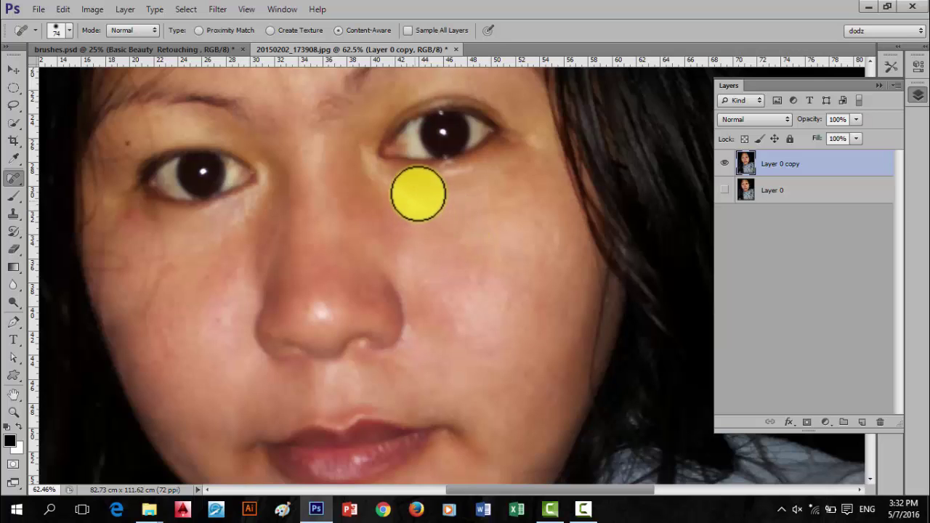
left_click_drag(409, 188, 479, 182)
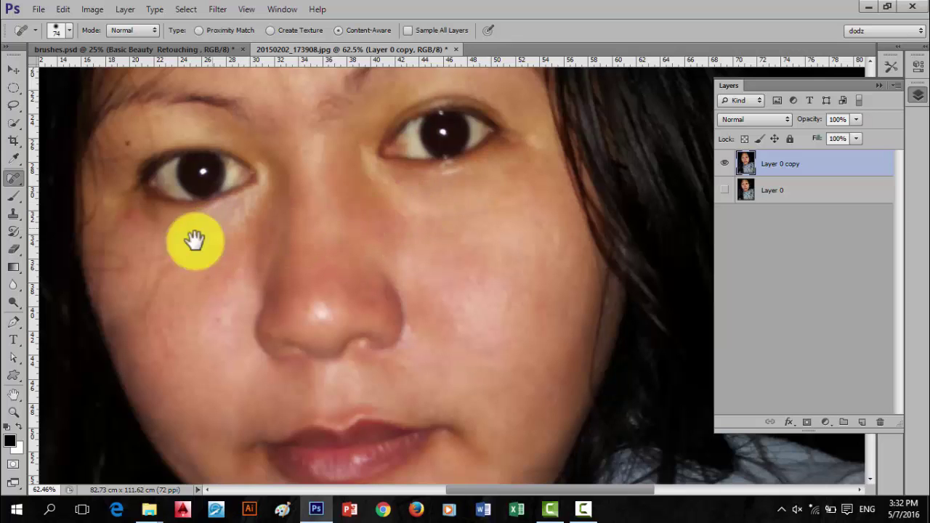
left_click_drag(269, 280, 233, 360)
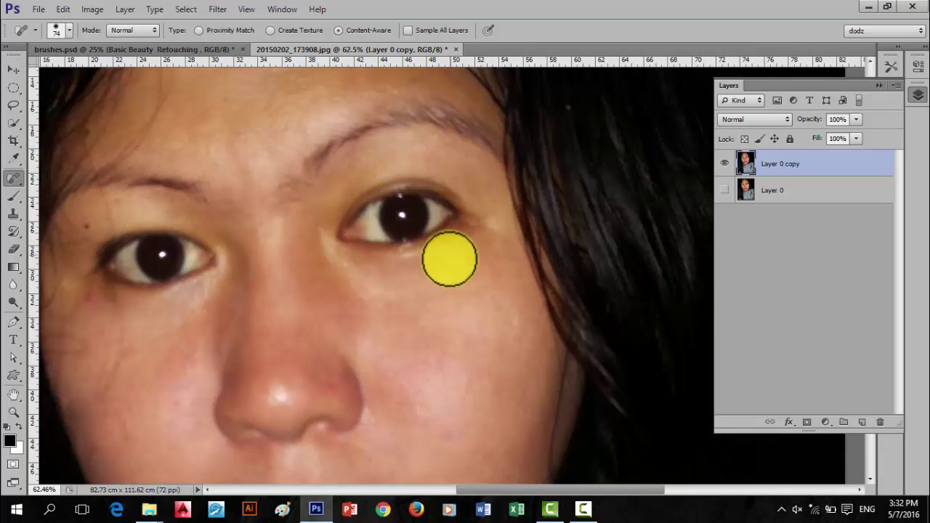
left_click_drag(478, 251, 439, 276)
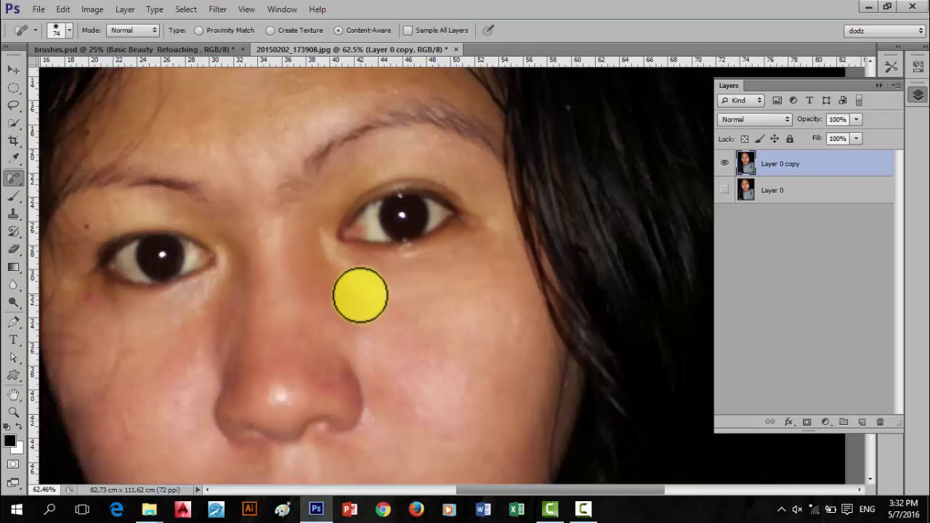
left_click_drag(321, 242, 409, 258)
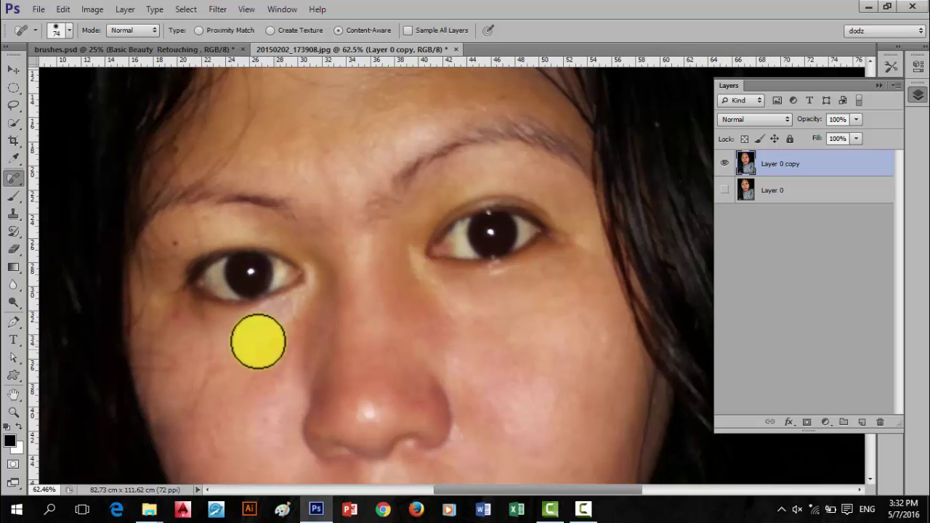
left_click_drag(191, 320, 255, 327)
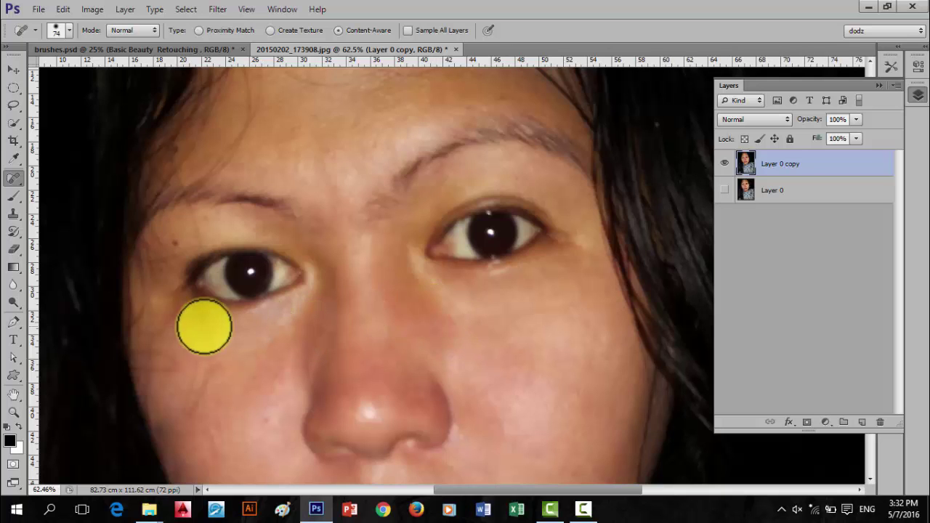
left_click(172, 314)
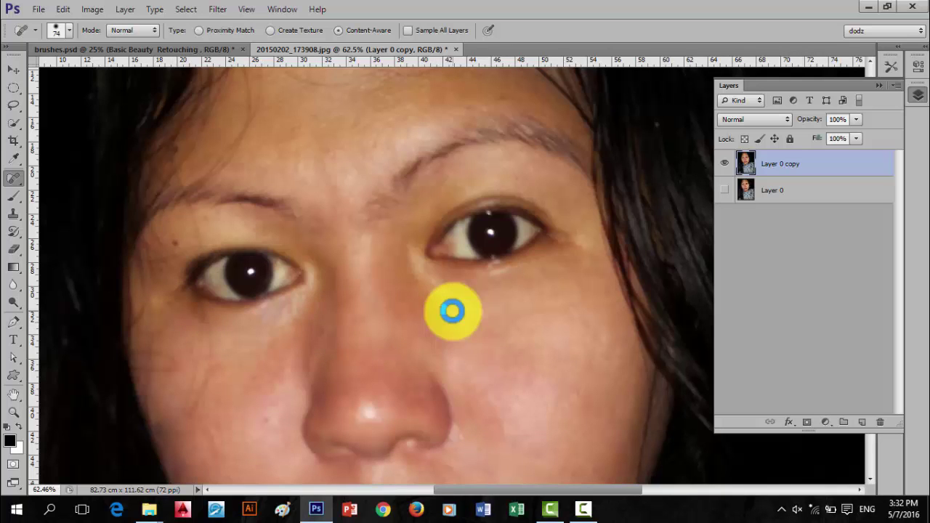
Zoom out and heal two chin blemishes and two spots on the left cheek
scroll(452, 311, "down", 2)
scroll(436, 308, "down", 1)
left_click_drag(340, 309, 315, 205)
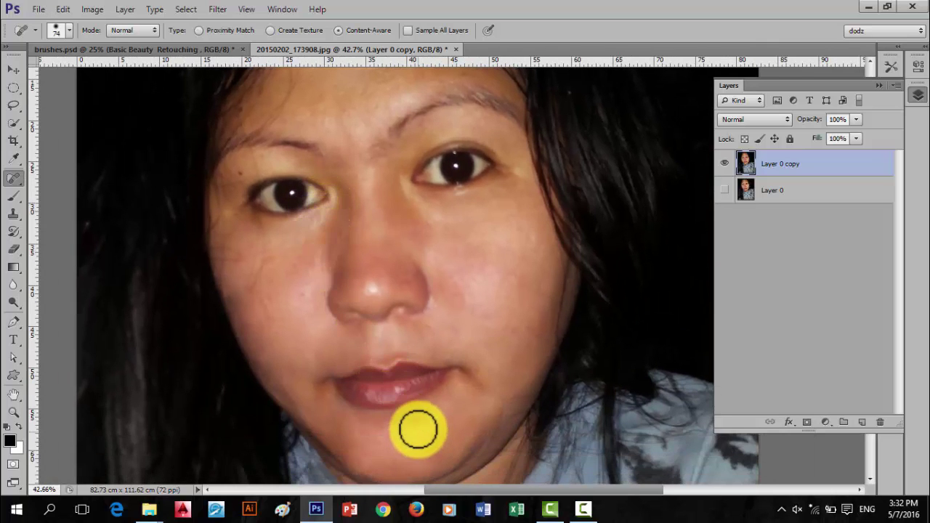
left_click(416, 427)
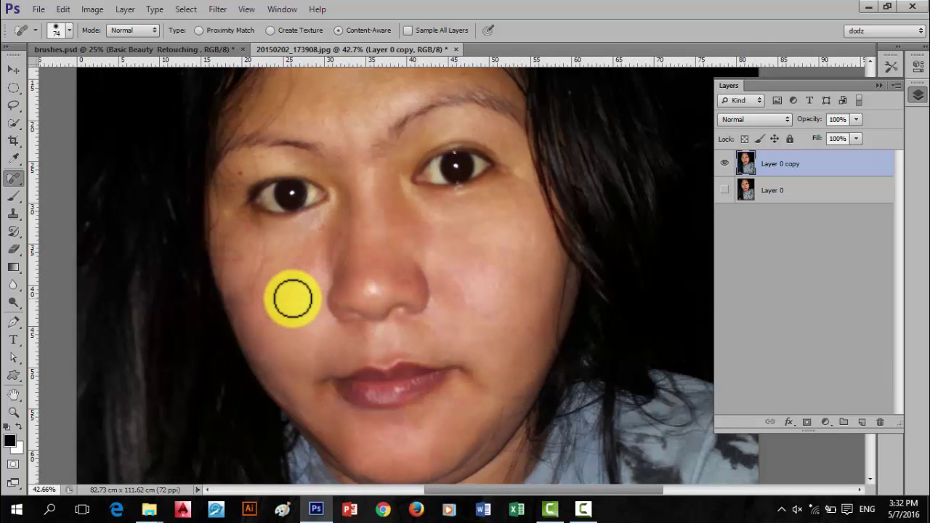
left_click(292, 297)
left_click(263, 308)
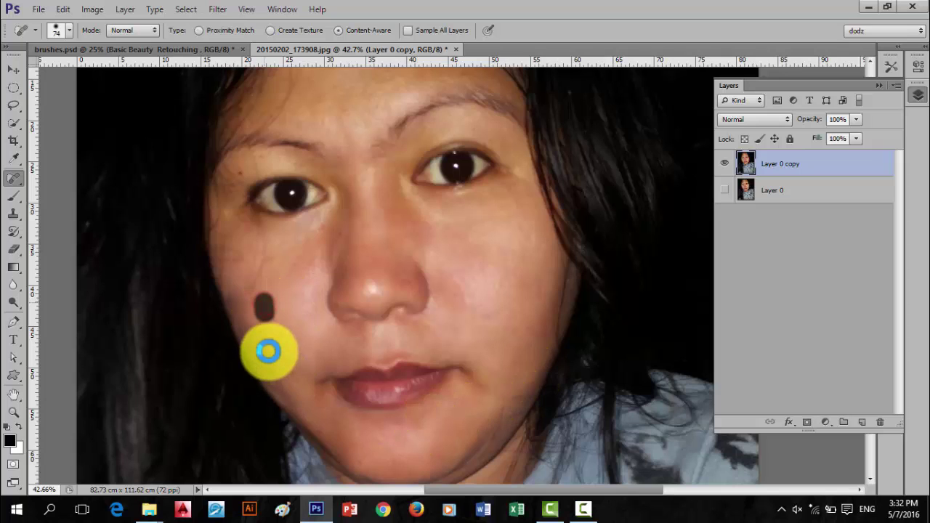
left_click(233, 286)
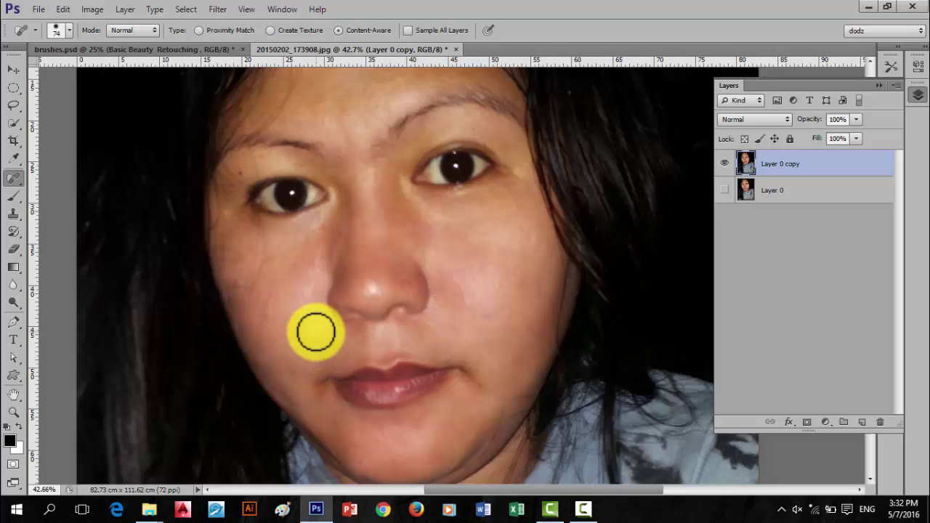
scroll(316, 332, "down", 2)
scroll(316, 332, "down", 1)
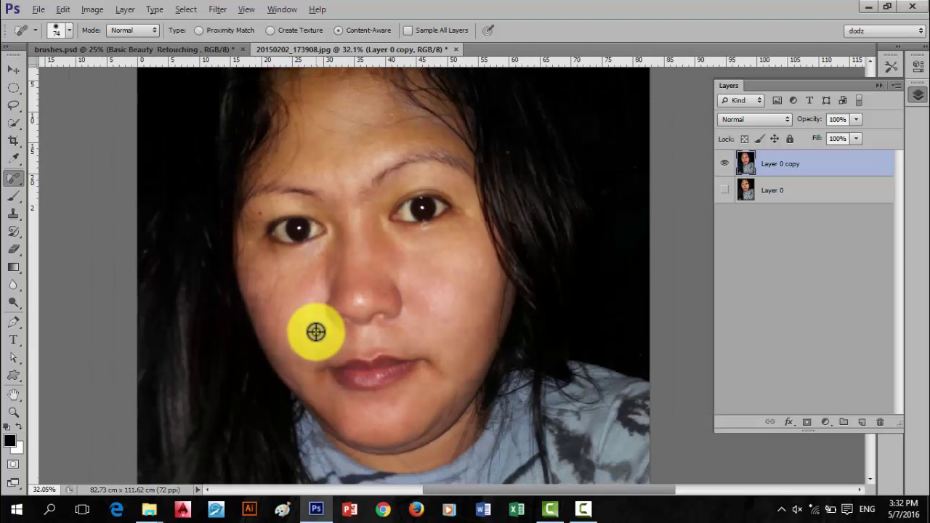
Briefly switch to the Move tool, then return to the Spot Healing Brush while zooming
right_click(16, 181)
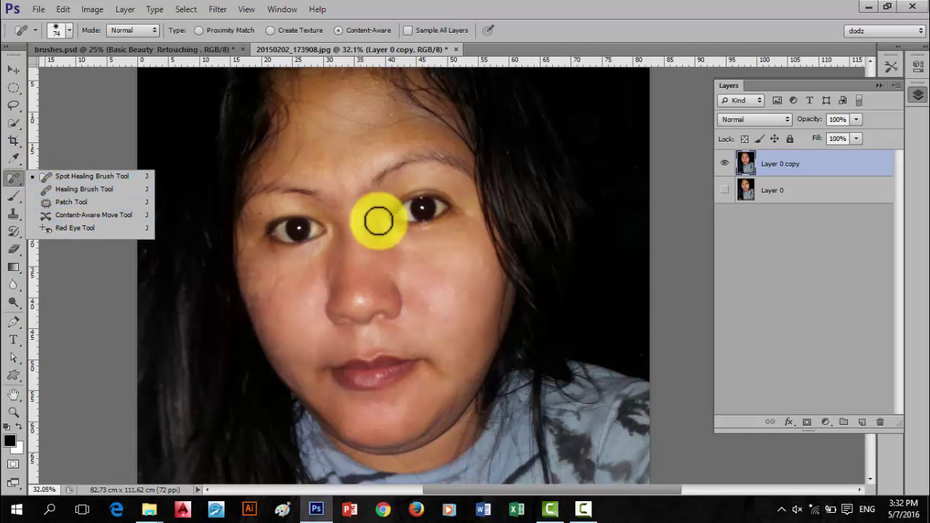
left_click(15, 69)
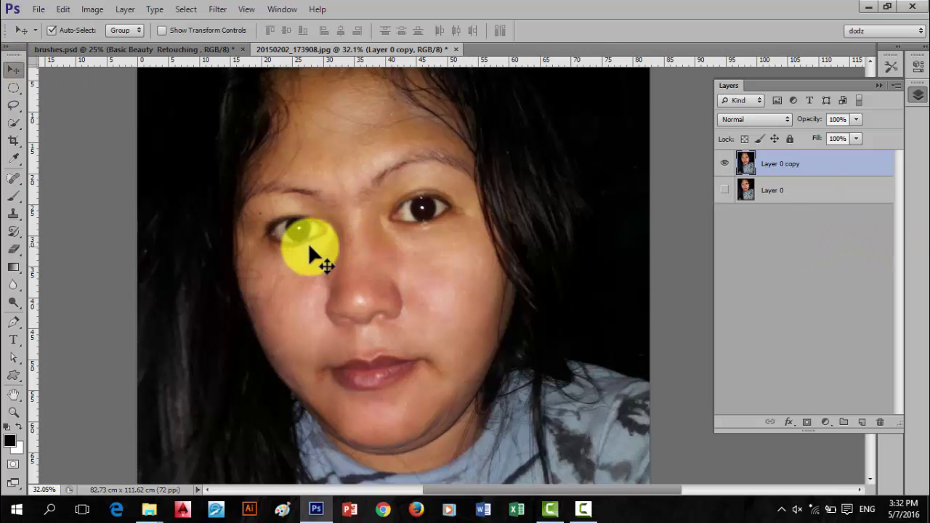
scroll(308, 242, "up", 3)
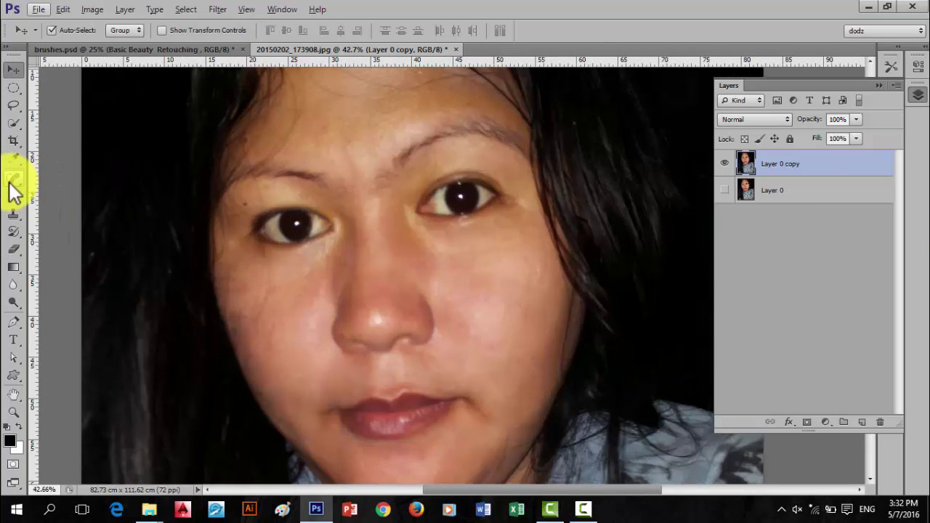
left_click(12, 177)
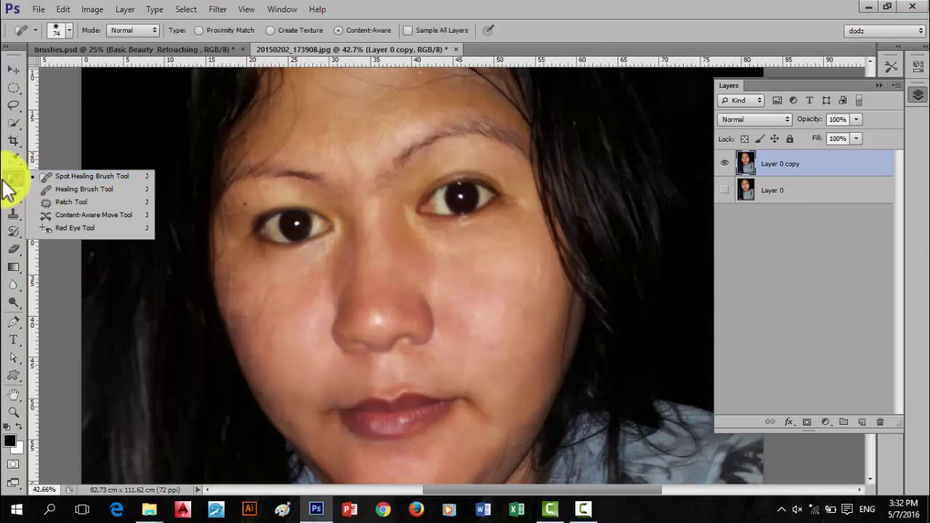
left_click(13, 177)
scroll(331, 241, "up", 1)
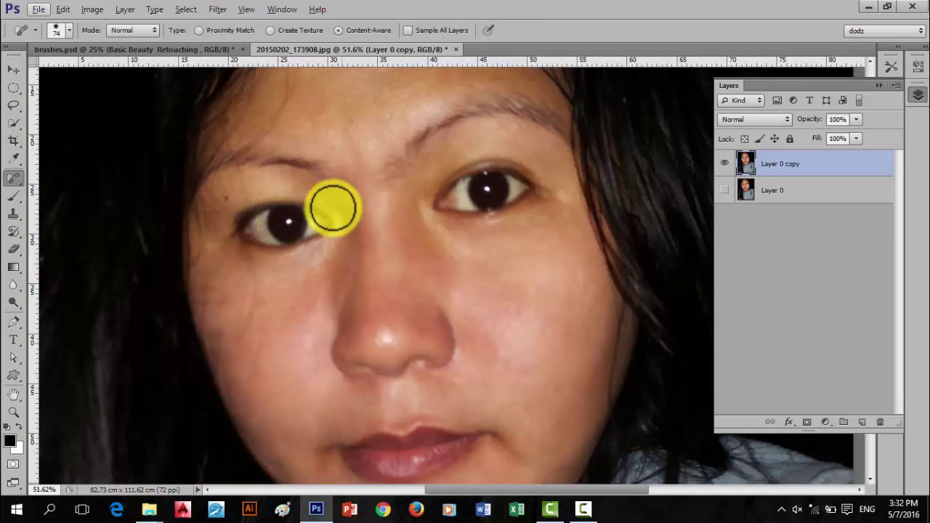
scroll(338, 230, "down", 1)
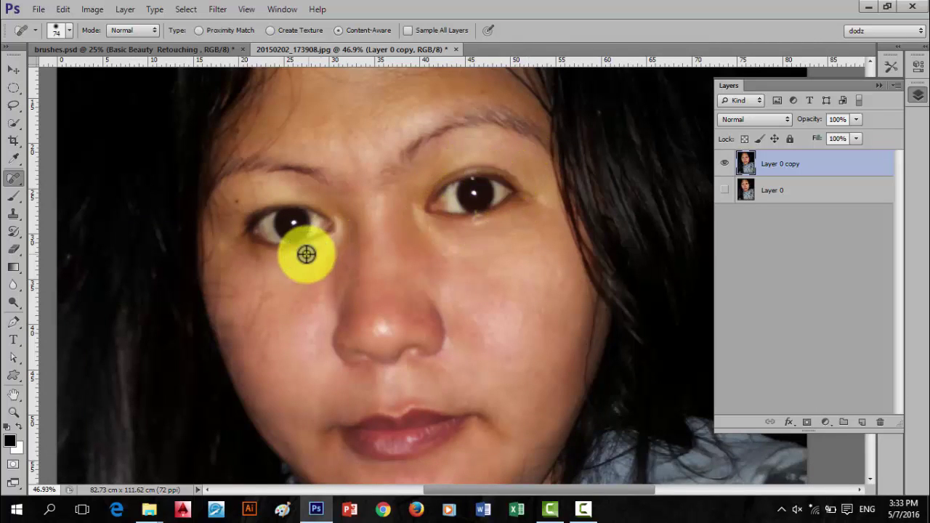
scroll(280, 254, "up", 1)
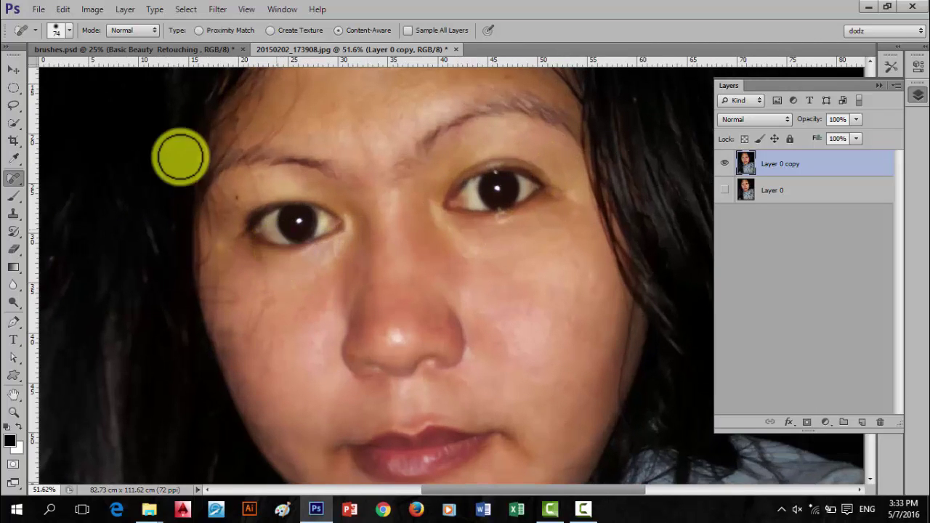
Try an elliptical selection over the left eye, then draw a freehand lasso loop around it instead
left_click(12, 105)
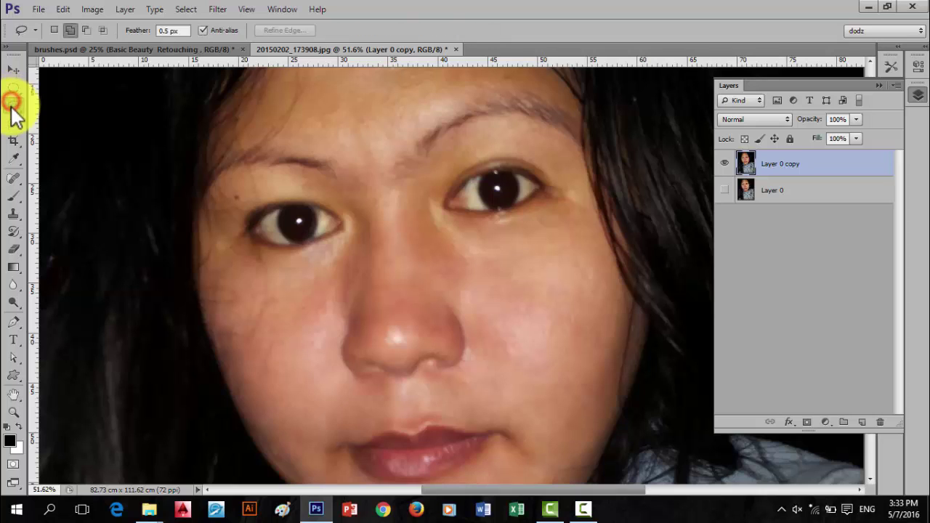
right_click(13, 109)
left_click(48, 108)
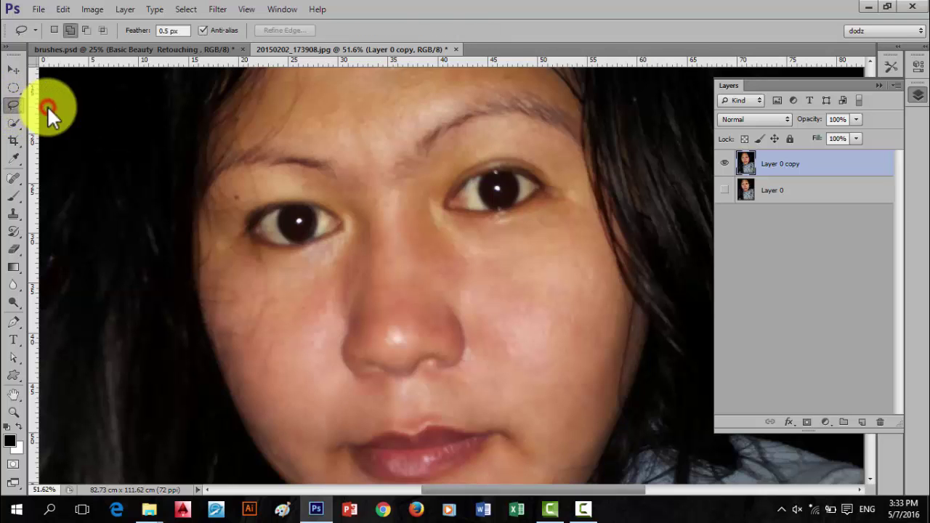
right_click(11, 103)
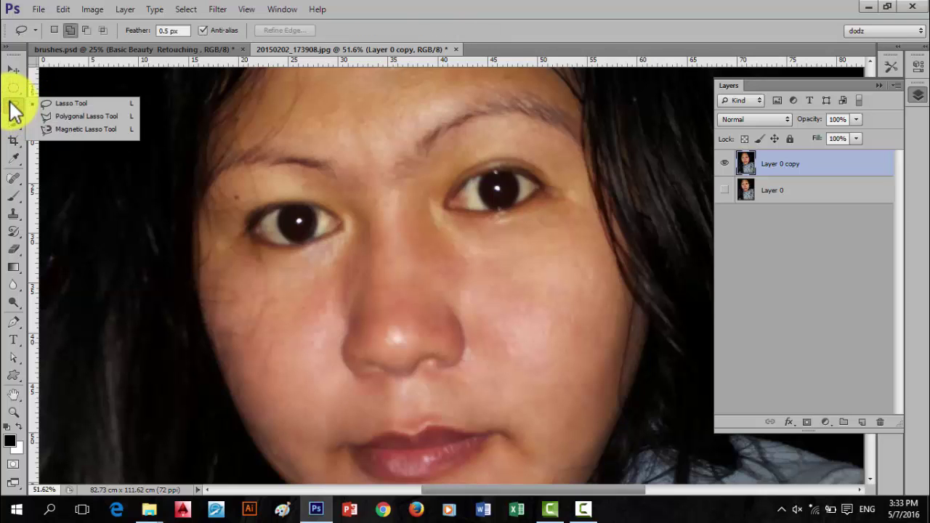
left_click(13, 87)
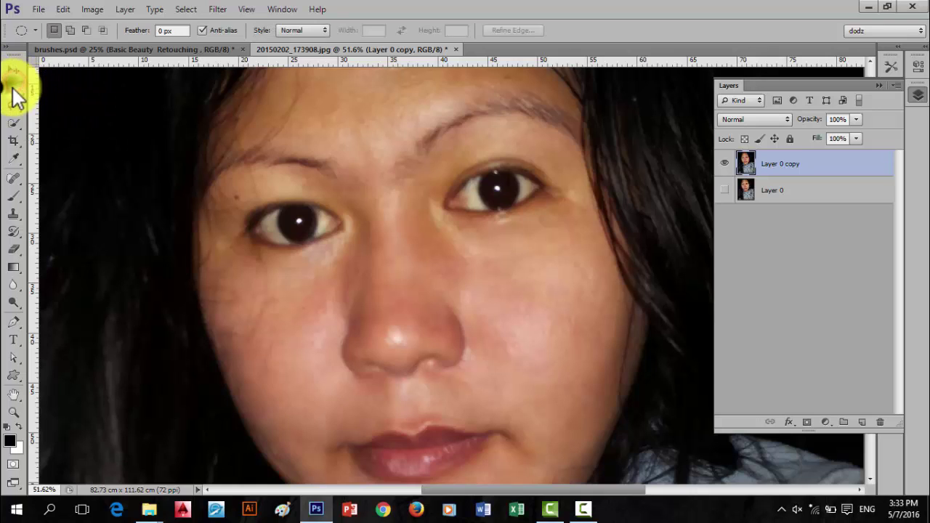
right_click(12, 88)
left_click(12, 86)
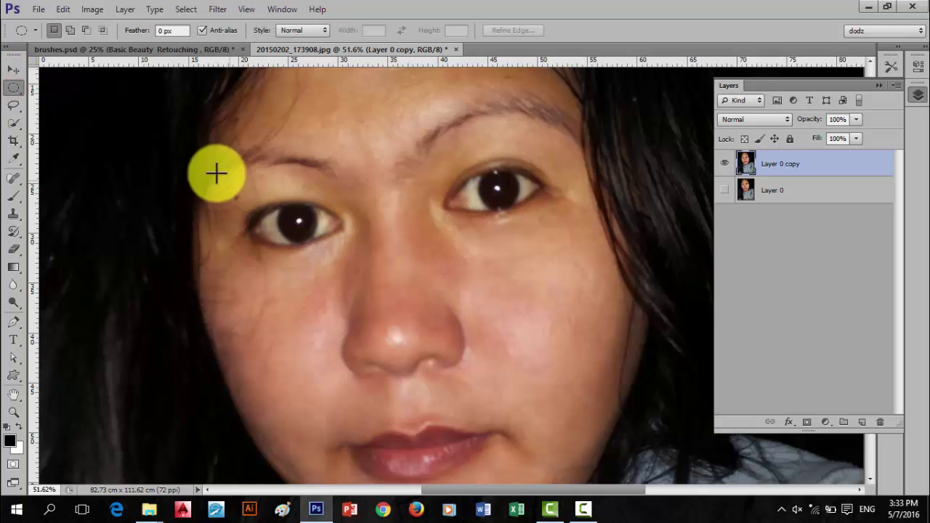
mouse_move(215, 168)
left_mouse_down()
mouse_move(369, 278)
mouse_move(414, 273)
mouse_move(381, 270)
mouse_move(369, 279)
left_mouse_up()
left_click(14, 107)
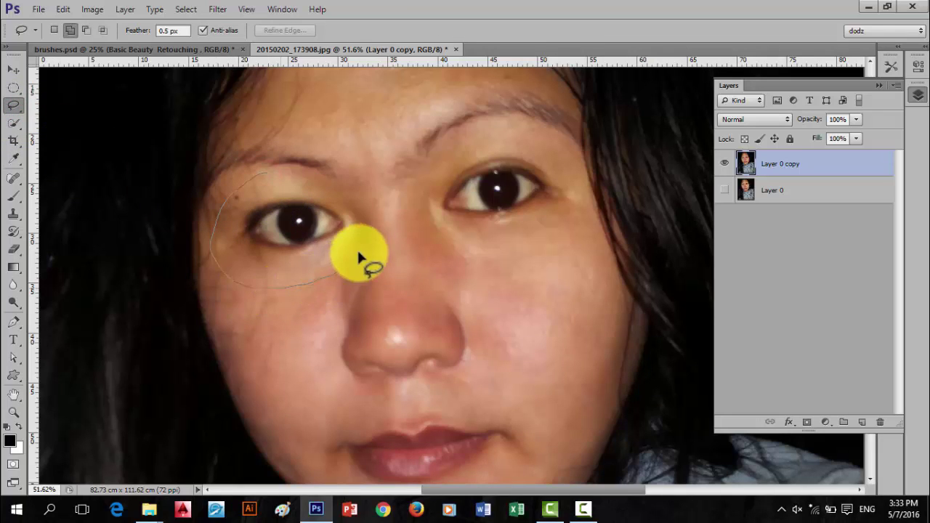
left_click_drag(248, 186, 246, 188)
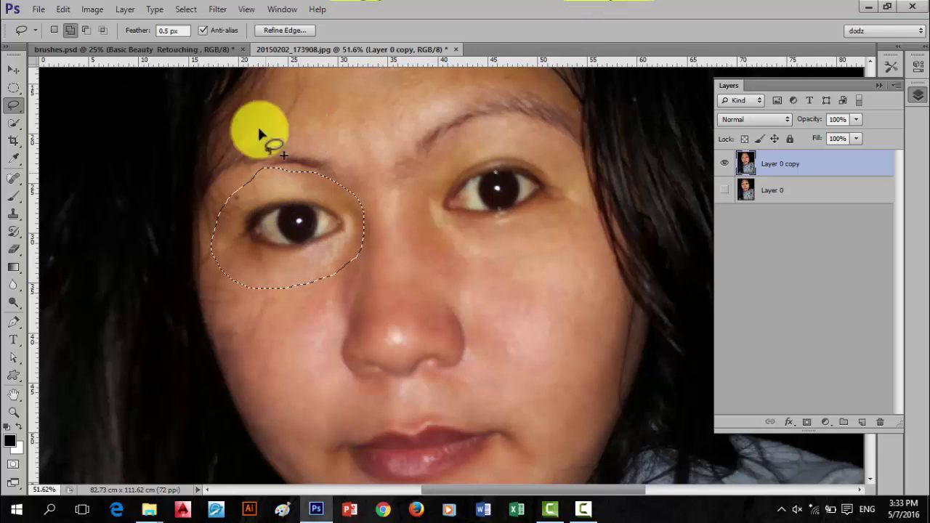
Feather the eye selection to 123.5 px in Refine Edge, previewing it On Black
left_click(279, 31)
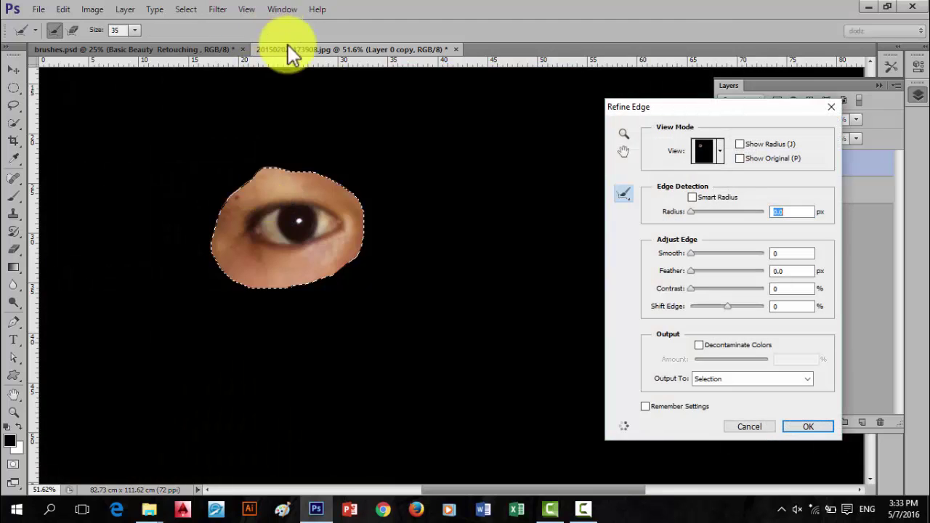
left_click(721, 154)
left_click(708, 182)
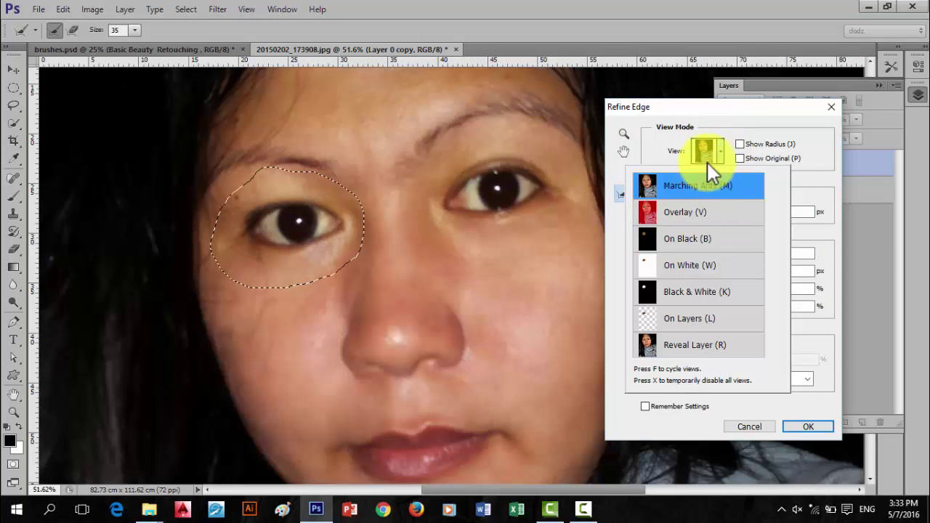
left_click(690, 240)
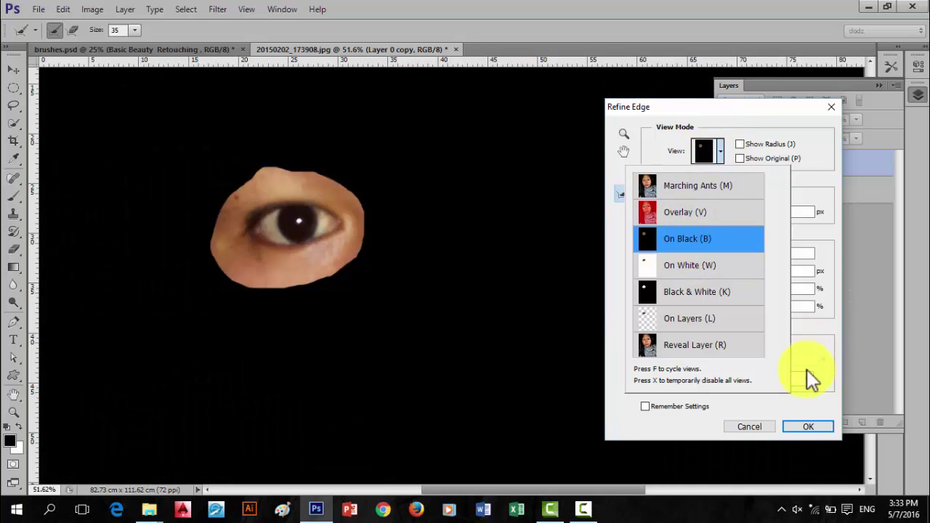
left_click(811, 138)
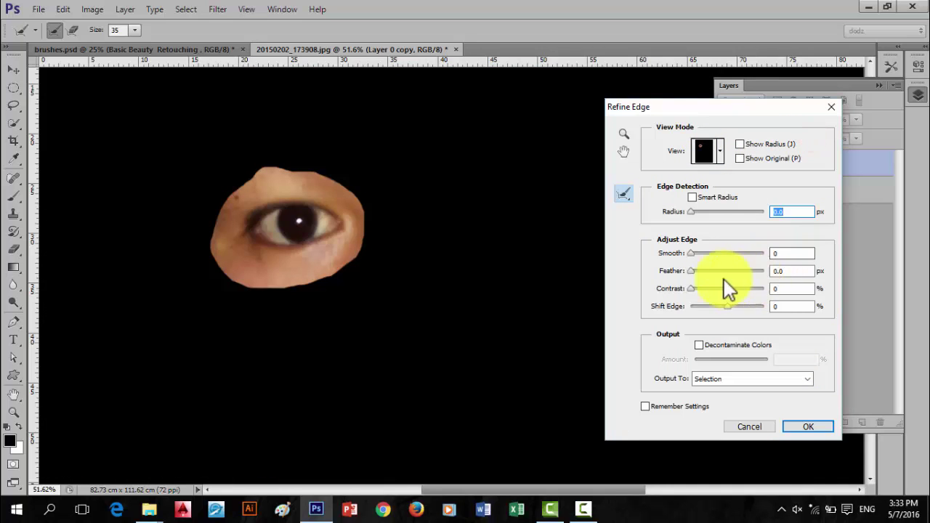
left_click_drag(691, 271, 704, 275)
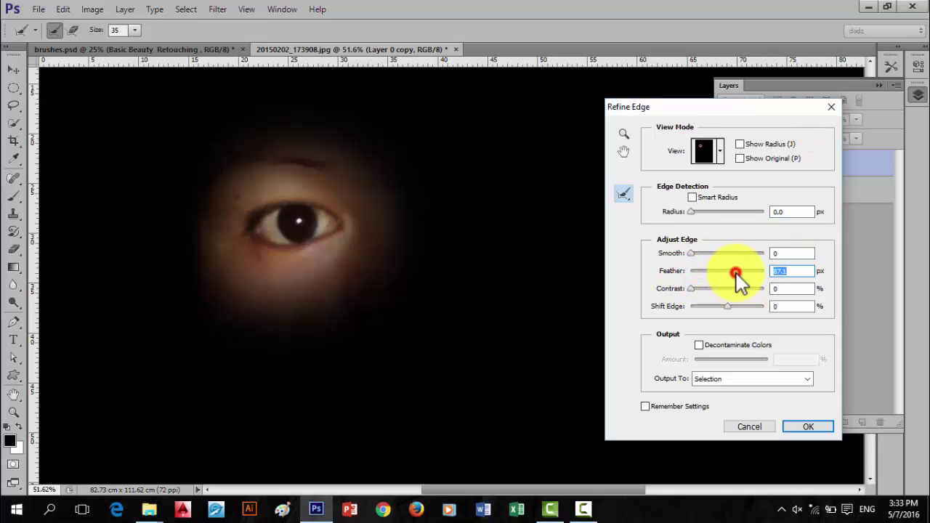
left_click_drag(736, 273, 739, 273)
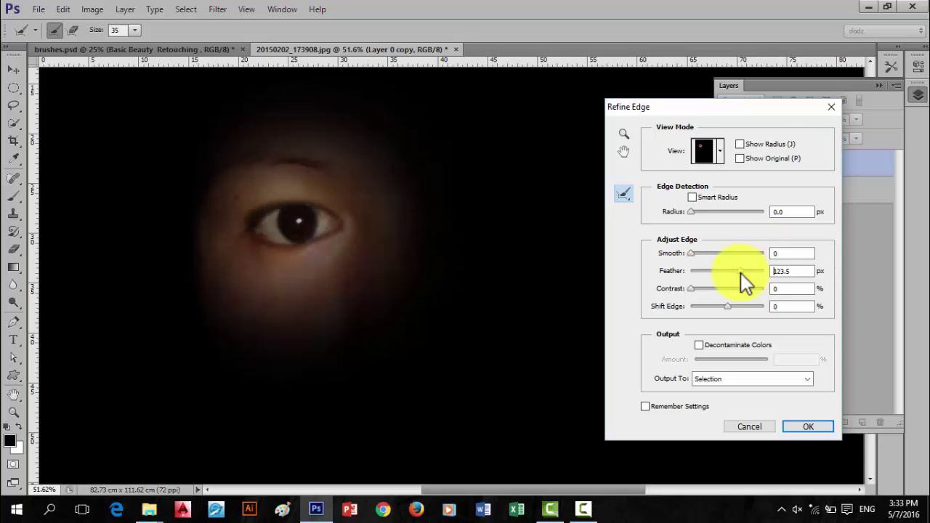
left_click(740, 273)
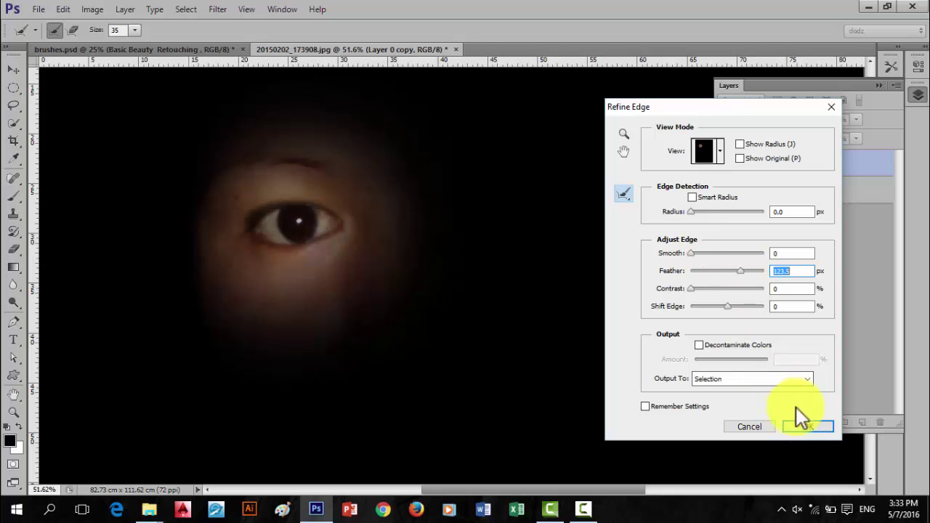
left_click(806, 425)
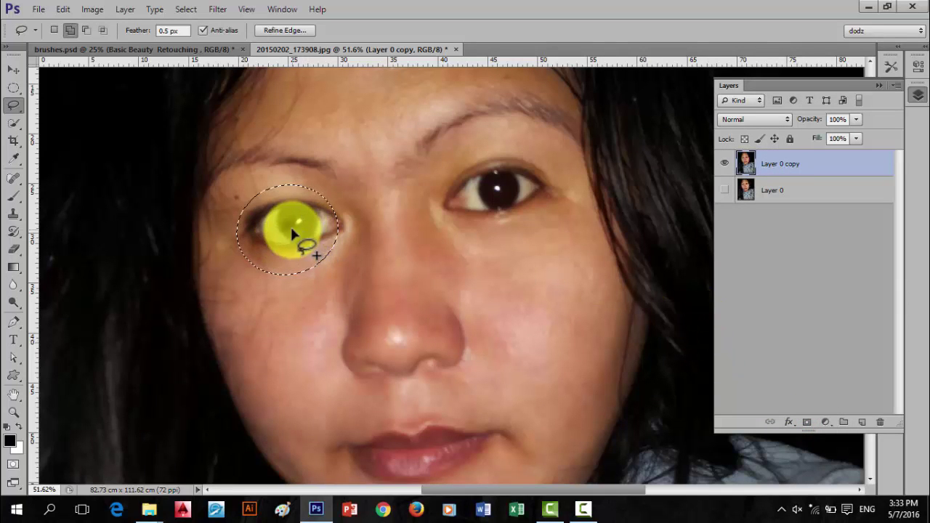
Copy the feathered eye onto a new Layer 1 and make it visible
right_click(291, 230)
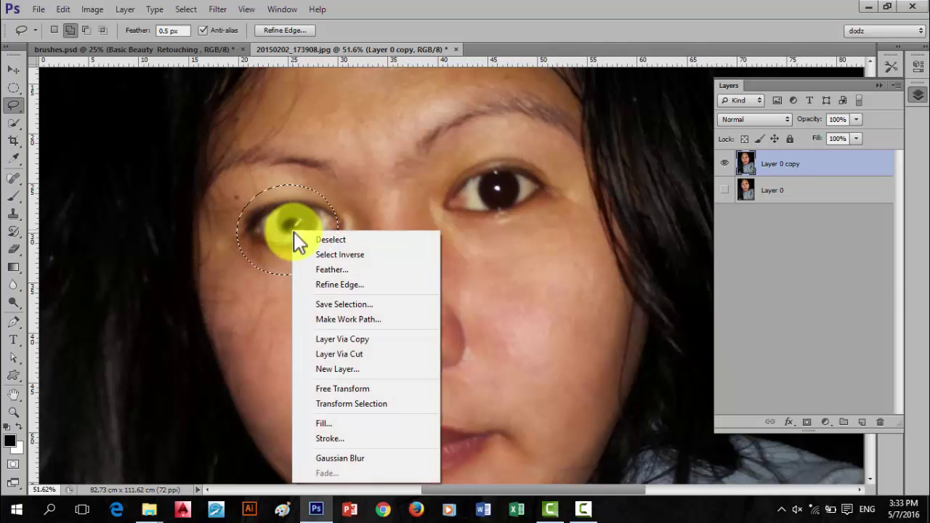
left_click(362, 334)
left_click(726, 166)
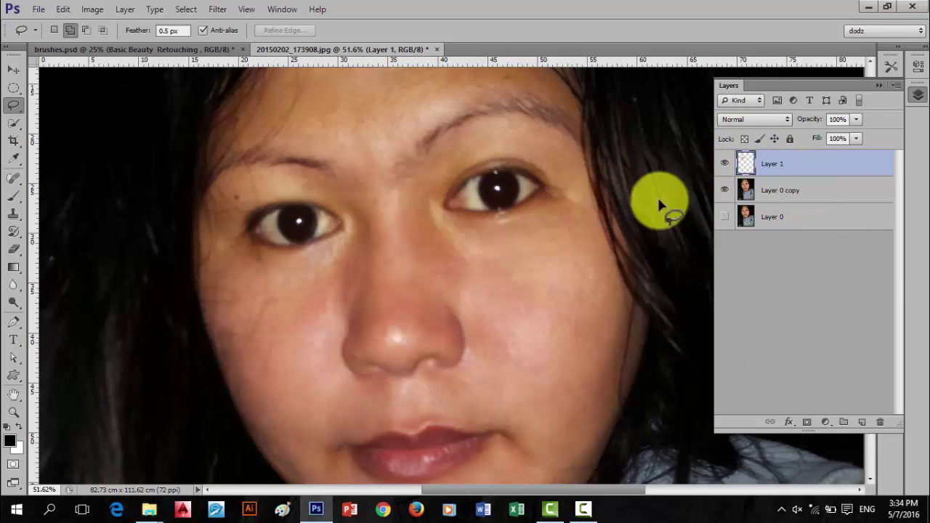
Scale the copied eye up to about 118.6% and commit the transform
key("ctrl+t")
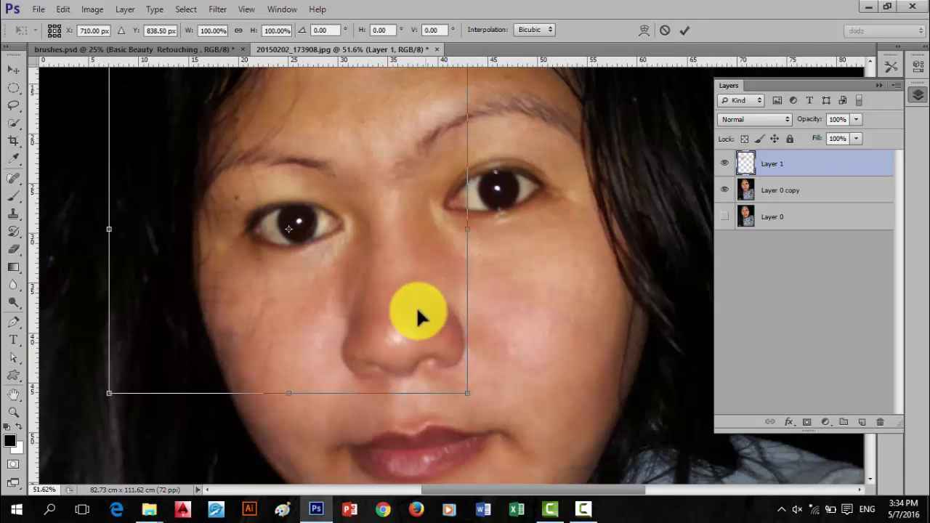
scroll(342, 372, "down", 1)
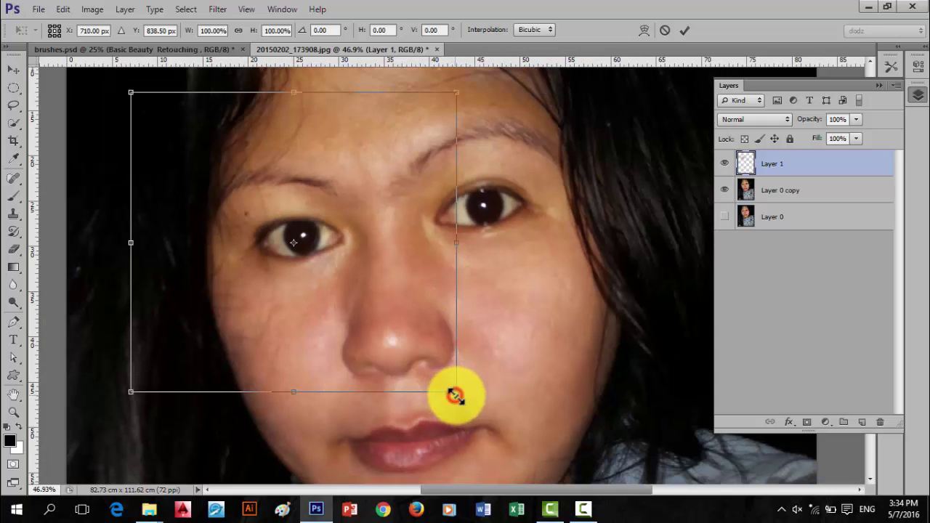
left_click_drag(458, 396, 473, 420)
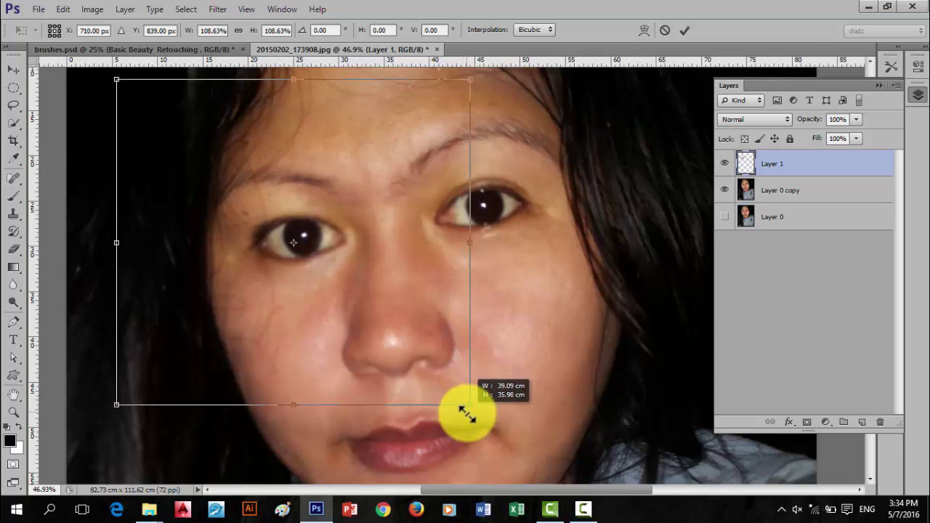
left_click_drag(472, 420, 476, 426)
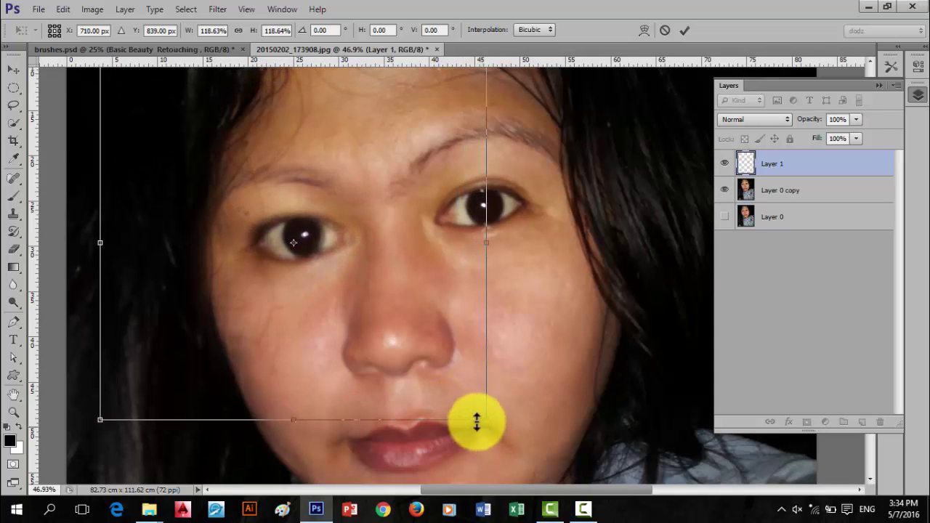
left_click(684, 30)
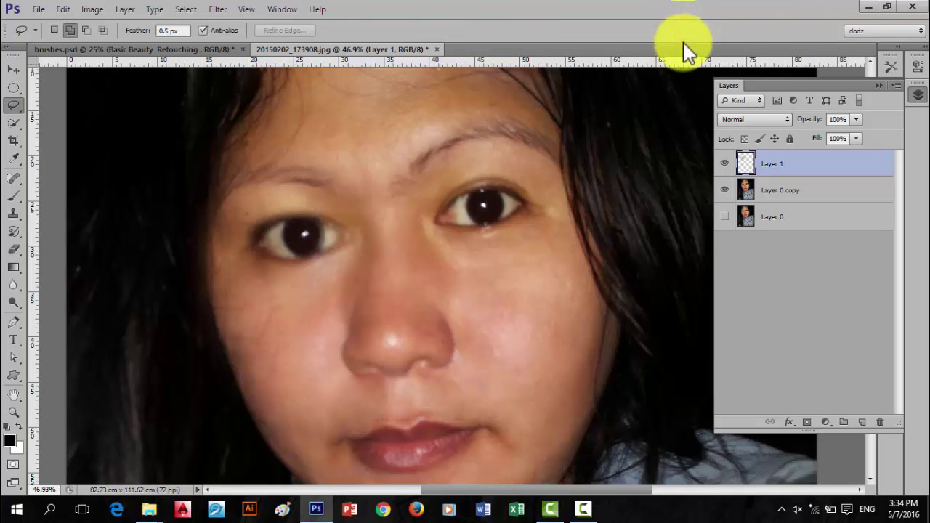
Switch to the Eraser and hide Layer 0 copy so only the enlarged eye patch shows
scroll(451, 271, "down", 1)
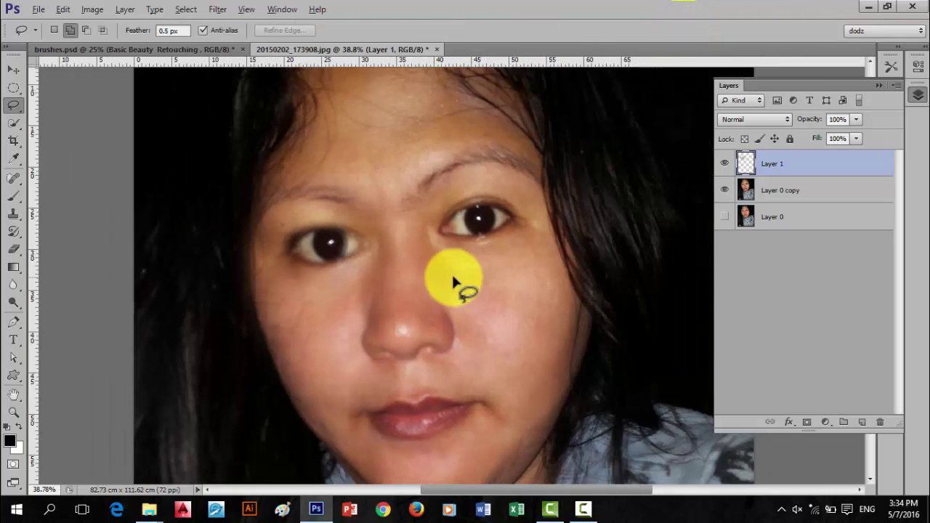
scroll(451, 273, "down", 1)
scroll(435, 253, "up", 1)
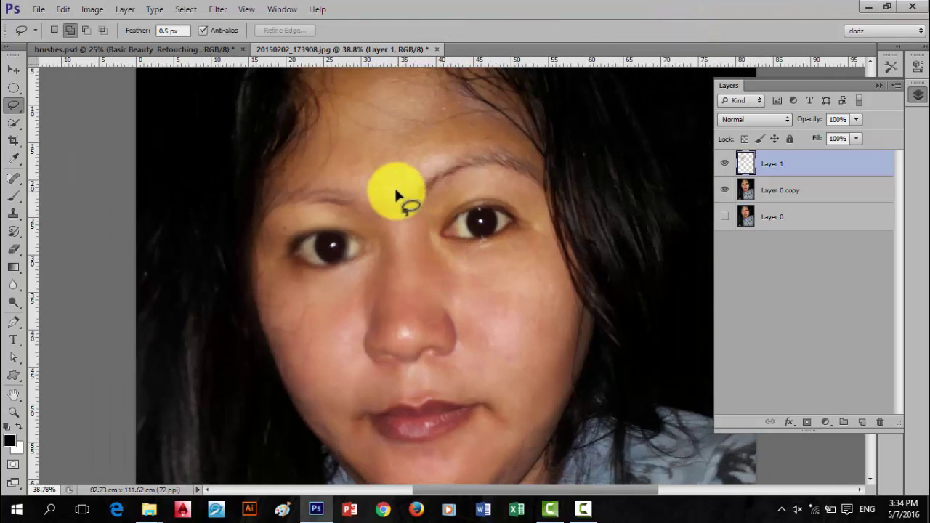
key("e")
left_click(327, 183)
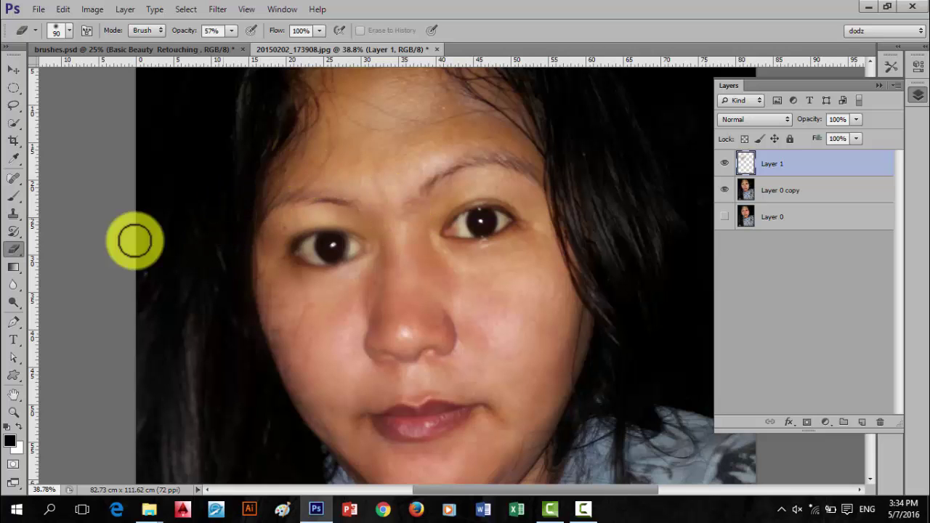
left_click(722, 192)
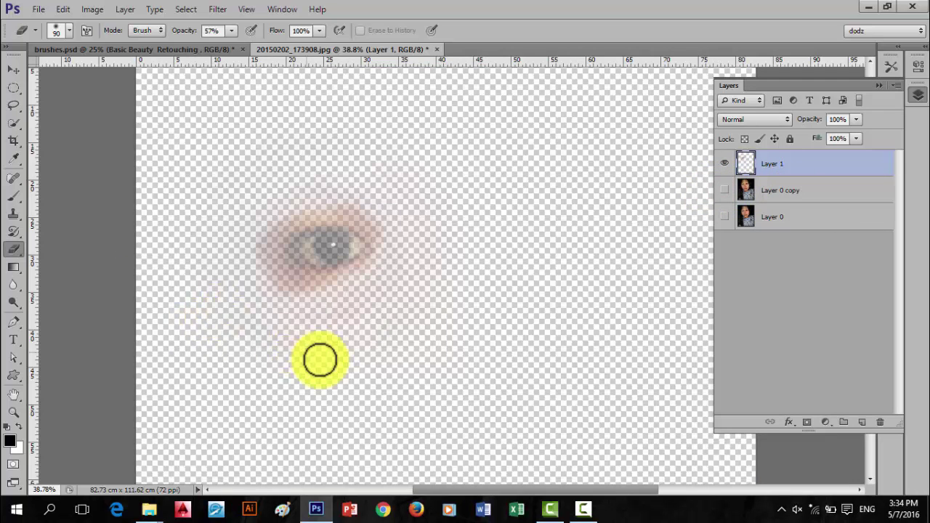
scroll(315, 356, "up", 2)
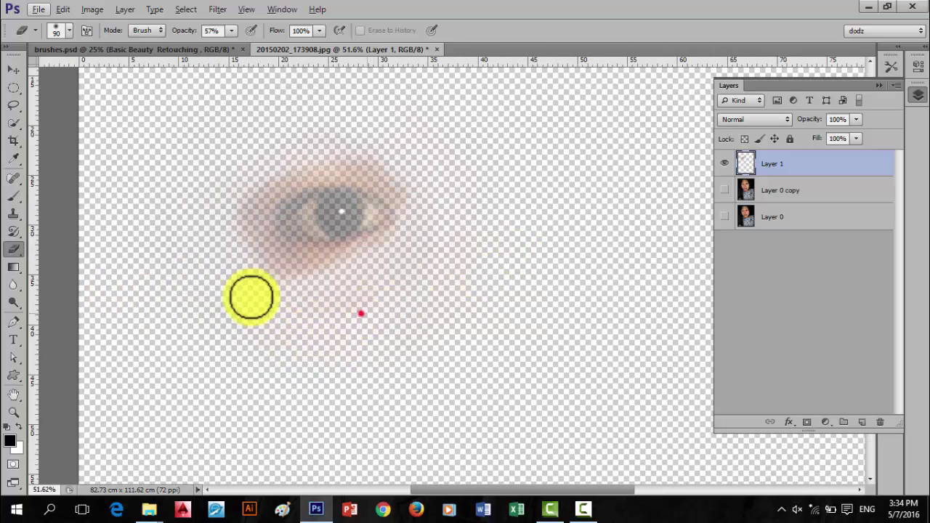
Show Layer 0 copy again and toggle Layer 1 on and off to compare
left_click(728, 190)
scroll(519, 258, "down", 2)
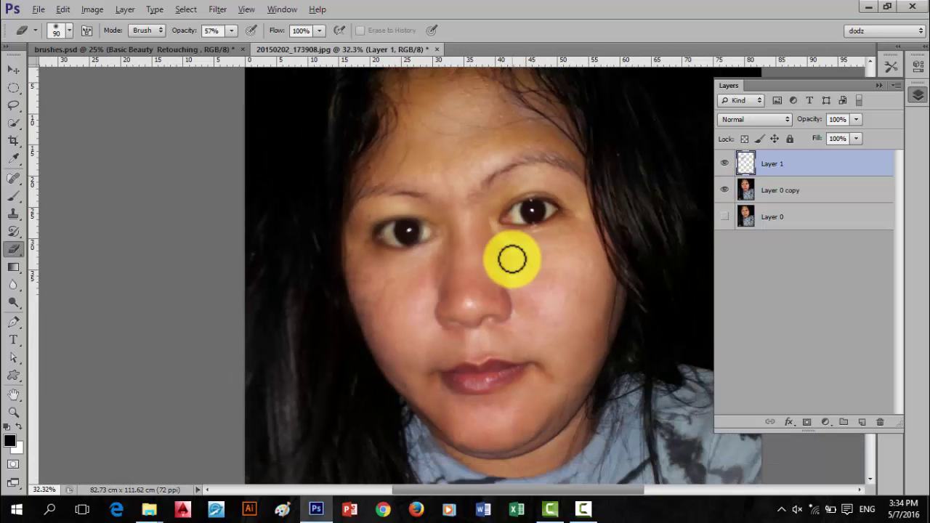
left_click(725, 164)
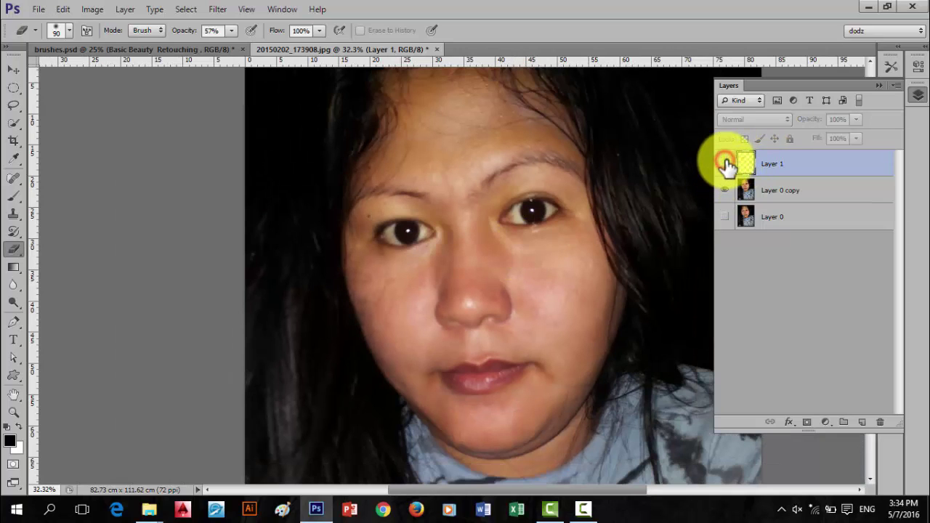
left_click(725, 163)
left_click(726, 164)
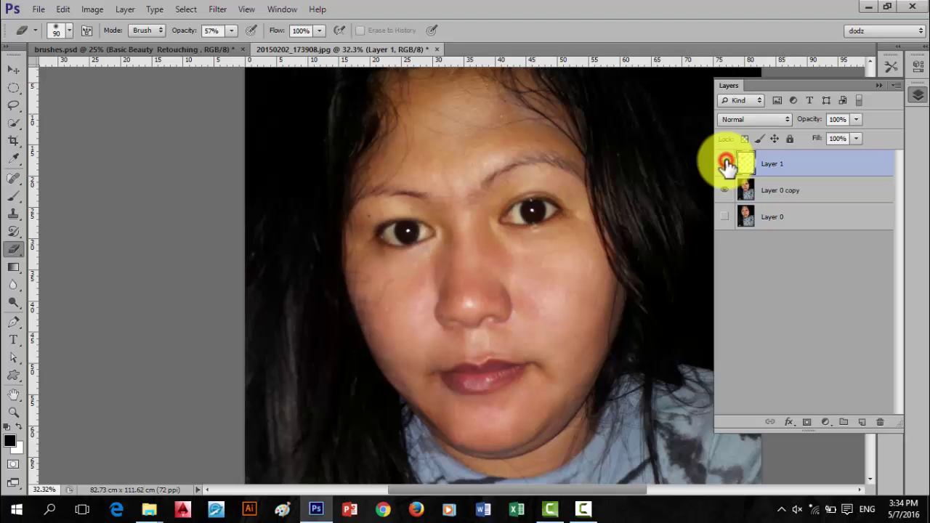
left_click(726, 164)
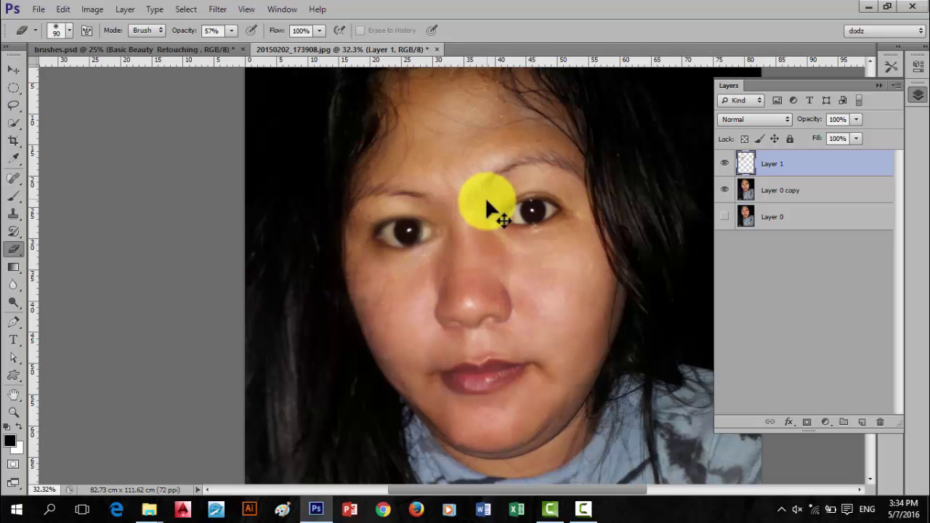
Shrink the eye copy to about 98%, keep Layer 0 hidden, and delete Layer 1
key("ctrl+t")
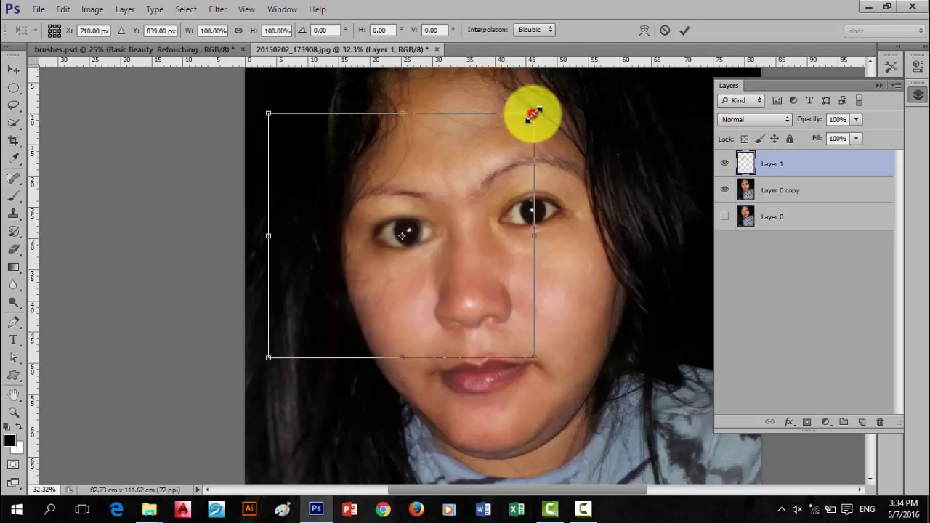
left_click_drag(534, 114, 528, 118)
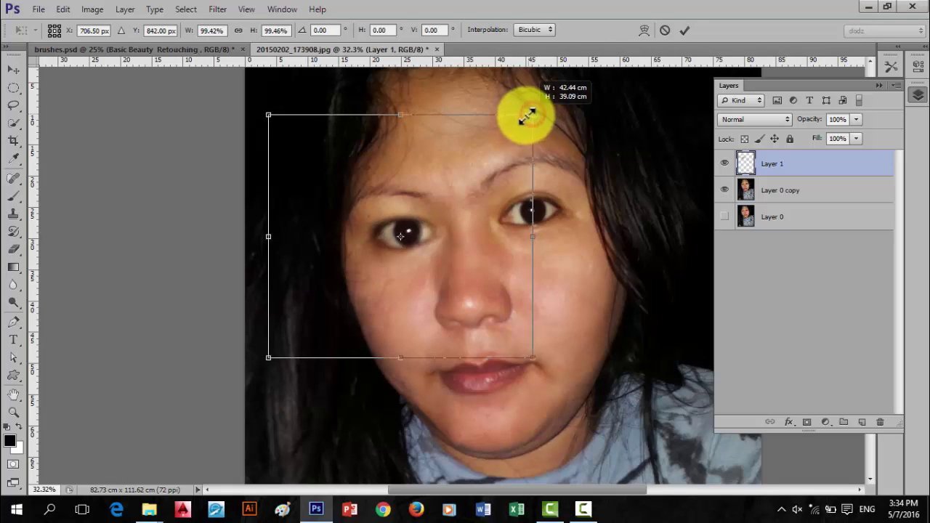
left_click(686, 32)
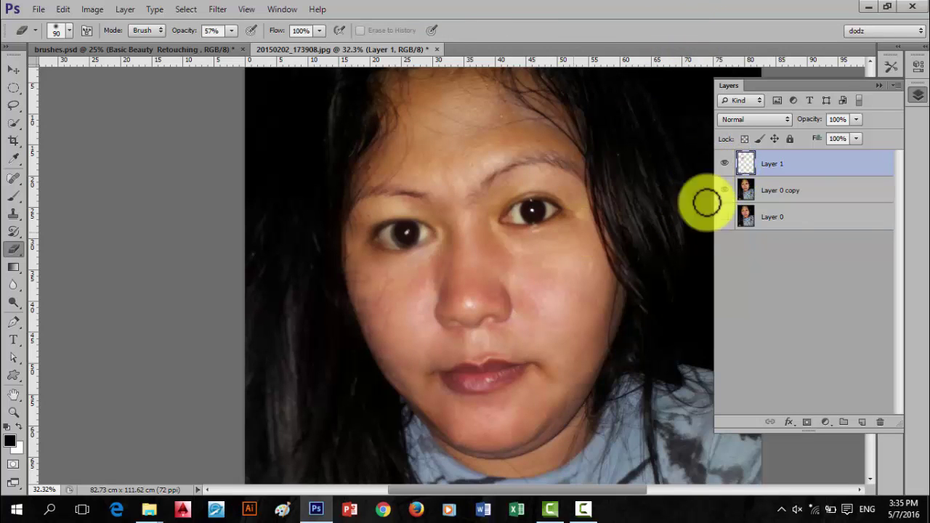
left_click(725, 216)
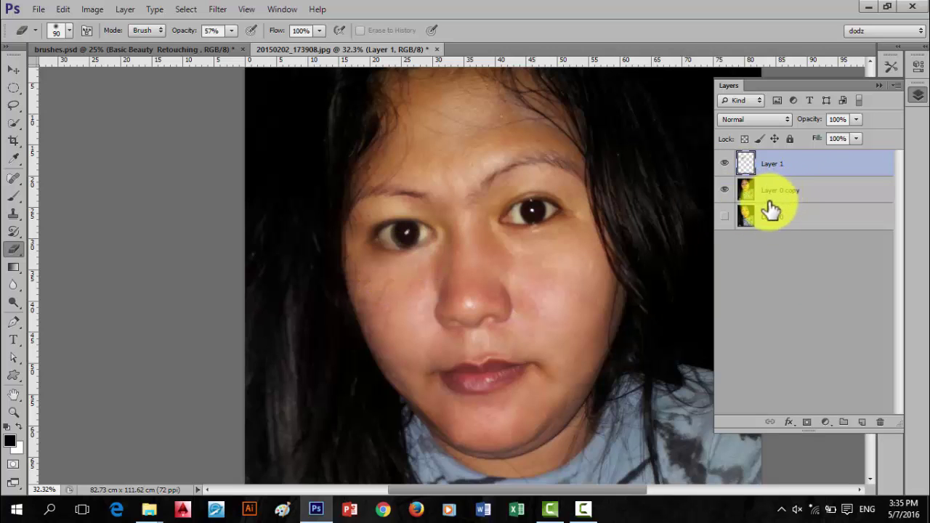
key("Delete")
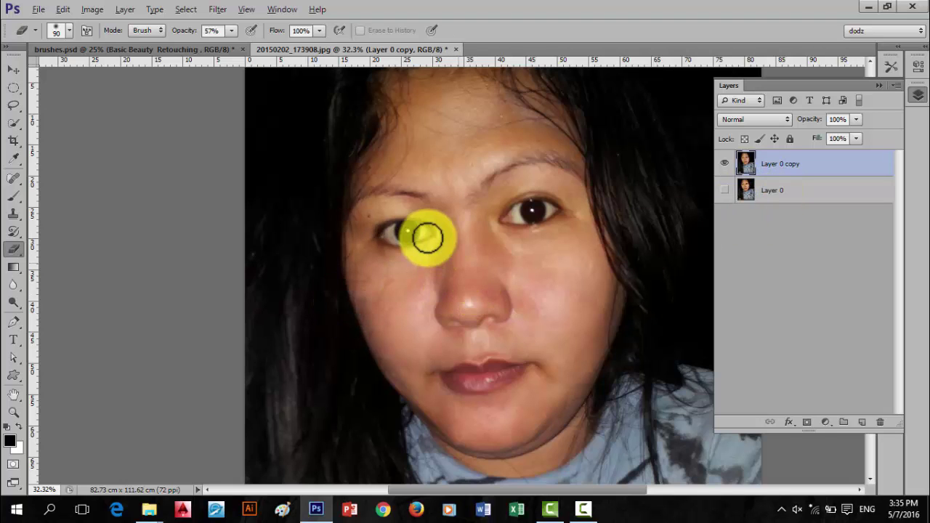
Draw an elliptical selection around the left eye and feather it heavily in Refine Edge
scroll(428, 238, "up", 1)
left_click(13, 87)
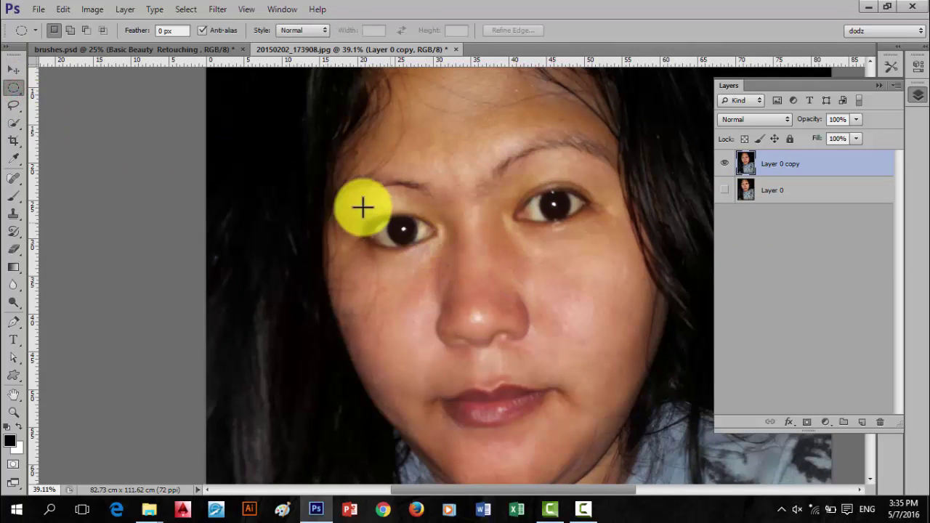
mouse_move(331, 207)
left_mouse_down()
mouse_move(436, 266)
mouse_move(406, 242)
left_mouse_up()
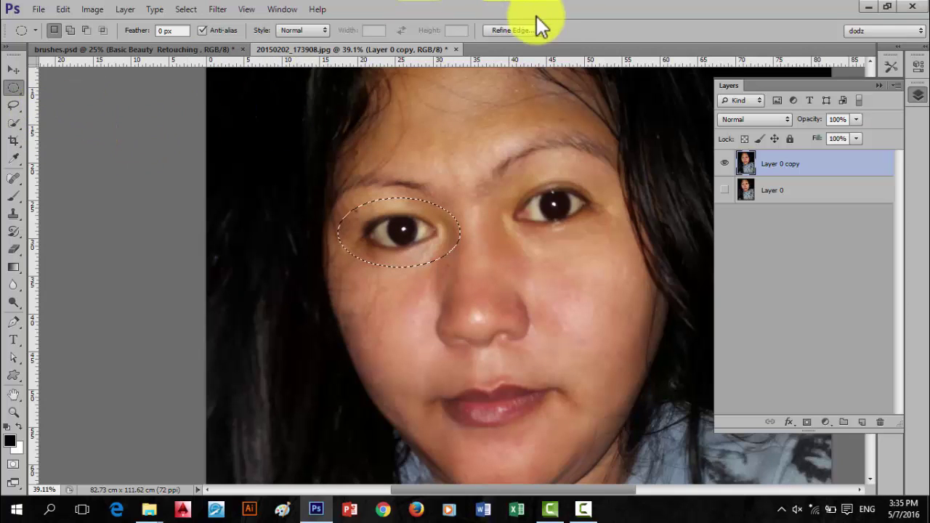
left_click(520, 29)
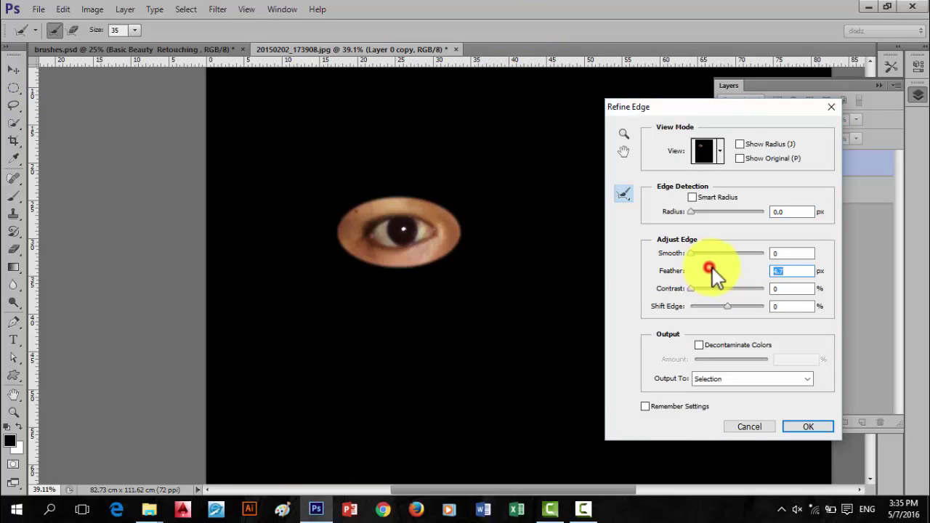
left_click_drag(712, 267, 720, 266)
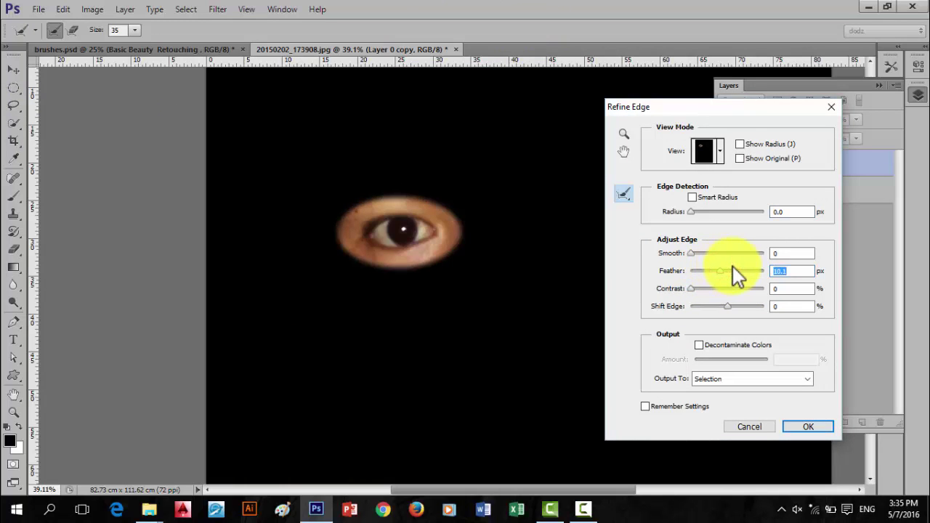
mouse_move(719, 270)
left_mouse_down()
mouse_move(738, 274)
mouse_move(729, 276)
left_mouse_up()
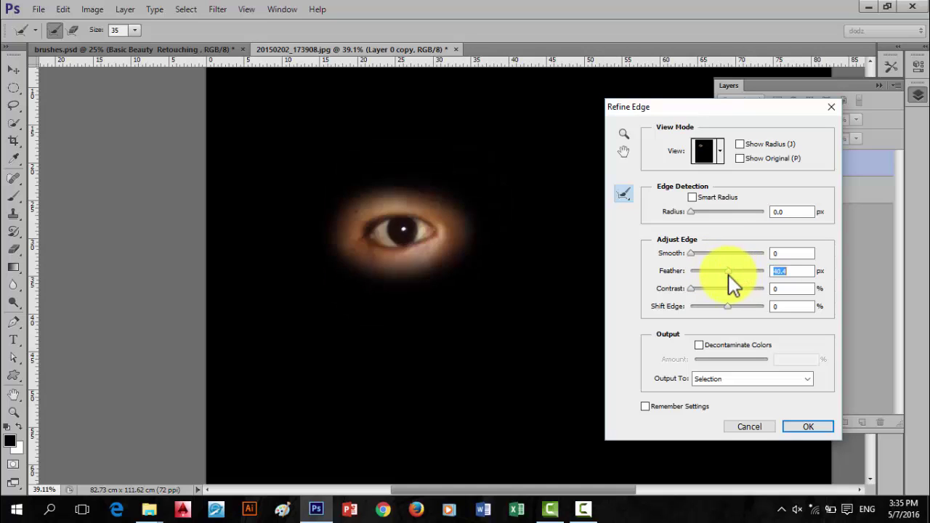
Apply the feather, copy the eye to a new Layer 1, and scale it to about 92%
left_click(805, 422)
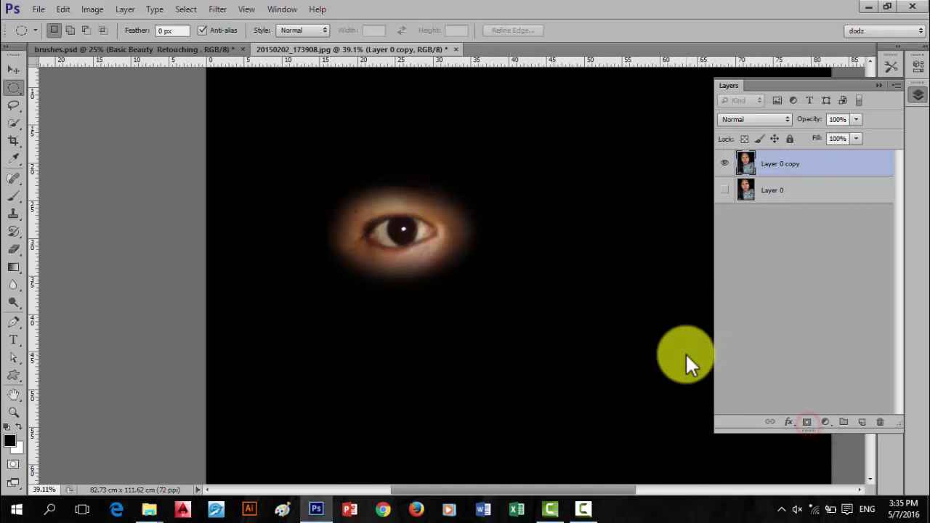
key("ctrl+j")
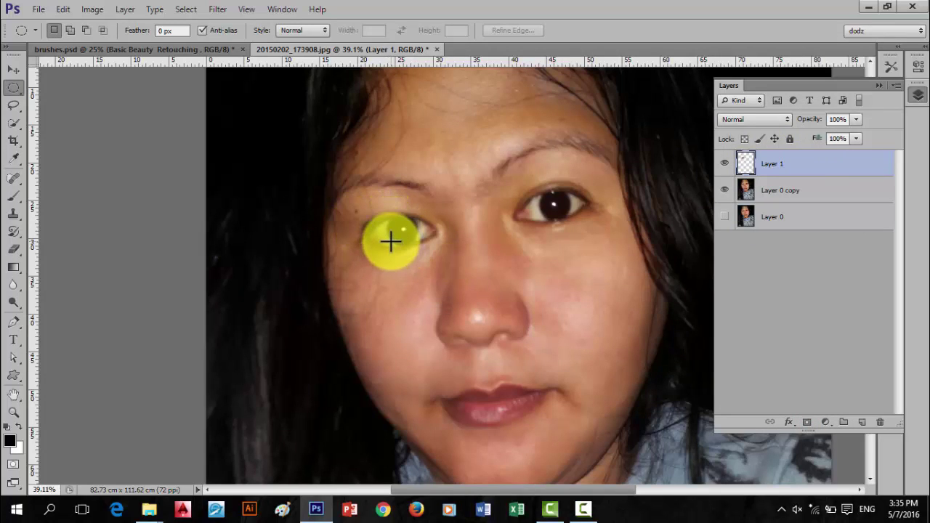
key("ctrl+t")
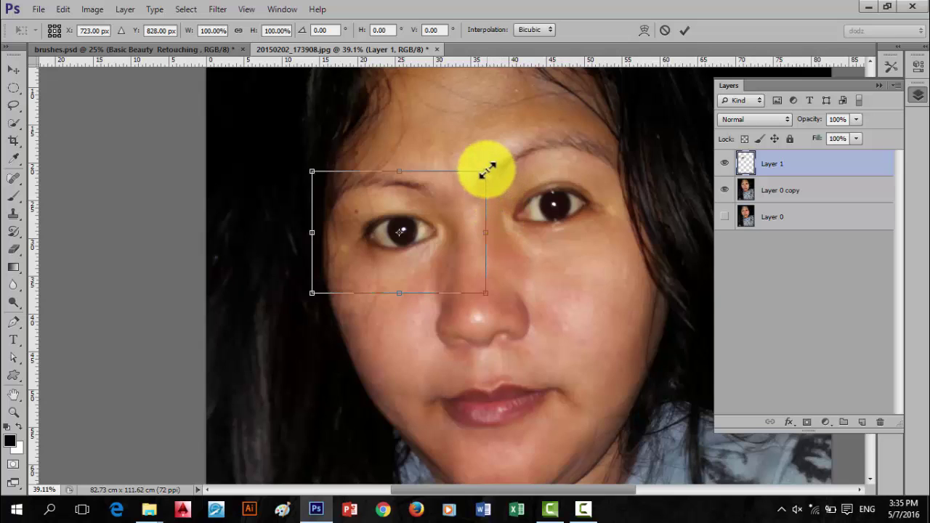
left_click_drag(484, 170, 477, 175)
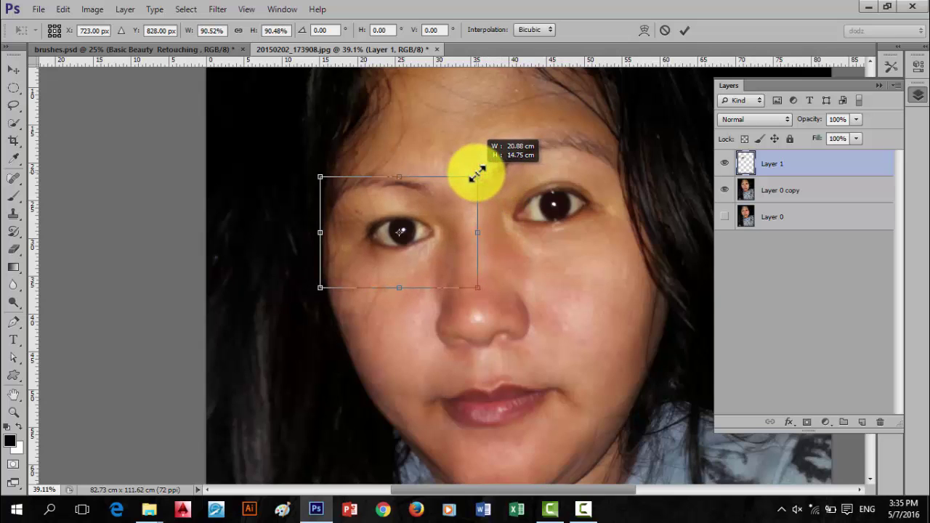
left_click_drag(476, 173, 478, 172)
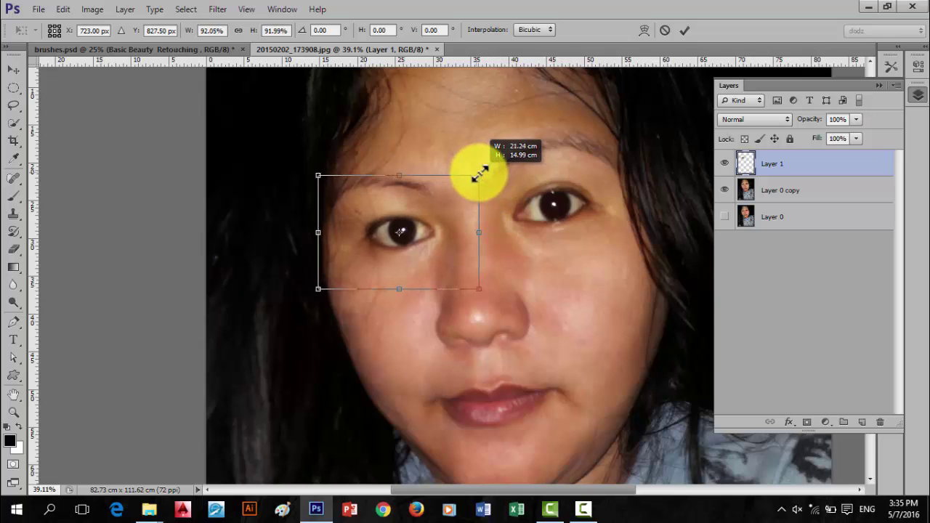
left_click(689, 29)
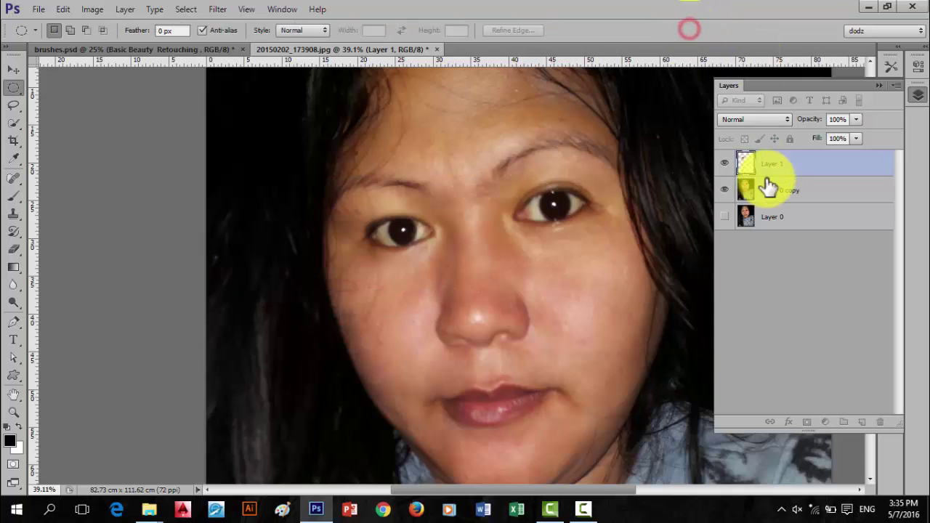
Zoom in around the cheek and toggle Layer 1's visibility to compare before and after
left_click_drag(305, 258, 438, 279)
scroll(438, 279, "down", 2)
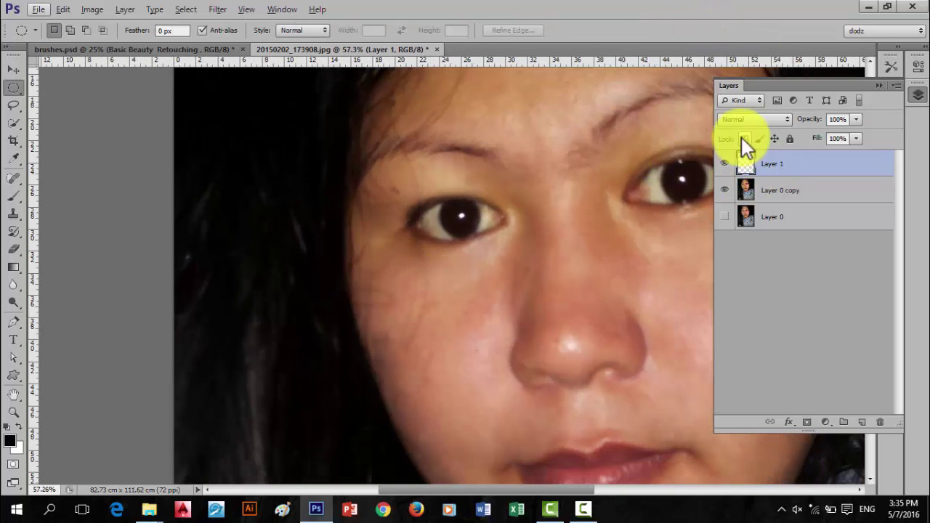
left_click(725, 165)
left_click(724, 164)
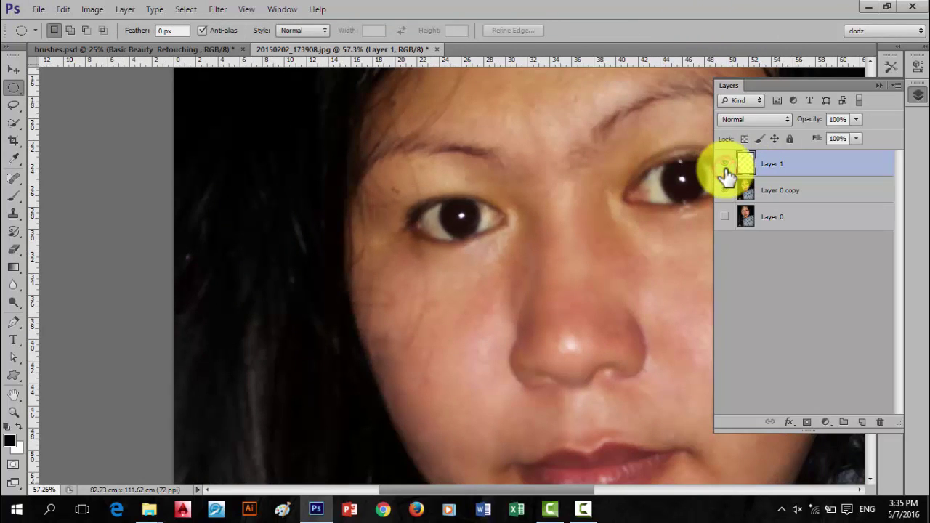
left_click(724, 164)
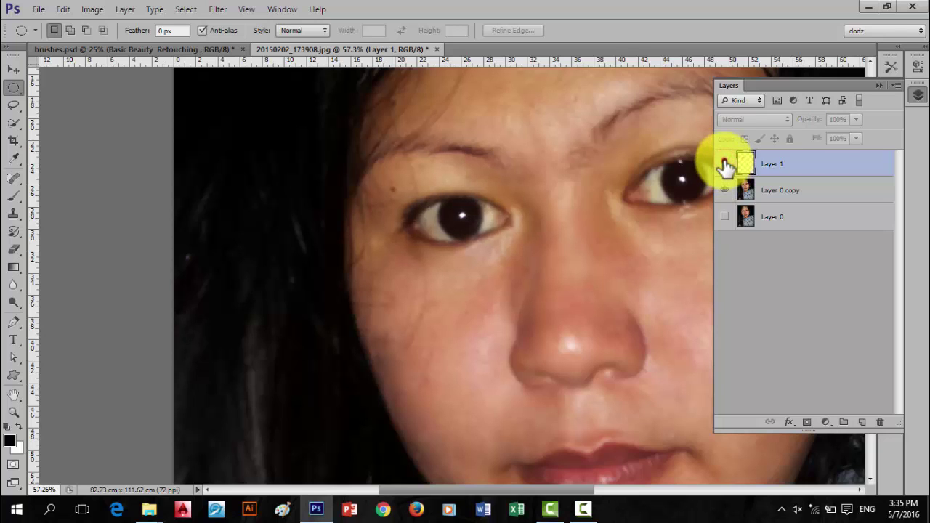
left_click(724, 165)
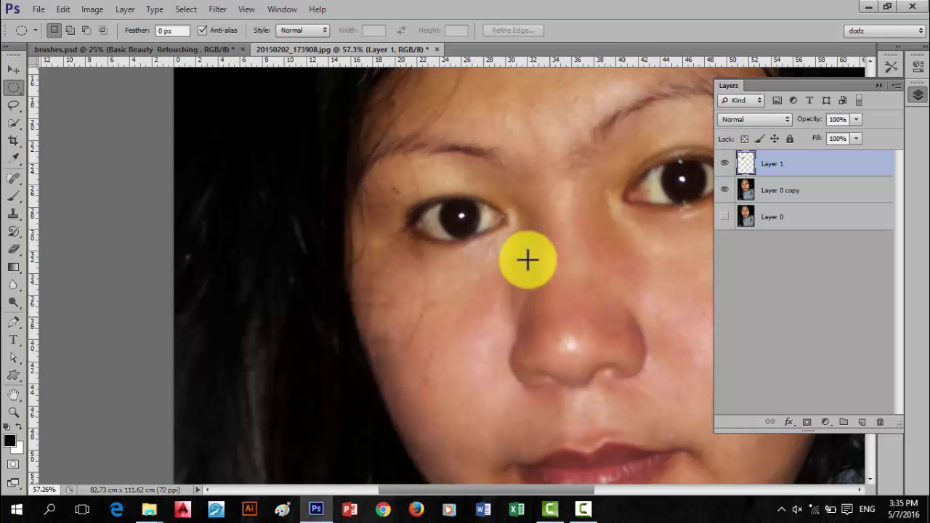
key("e")
left_click(500, 157)
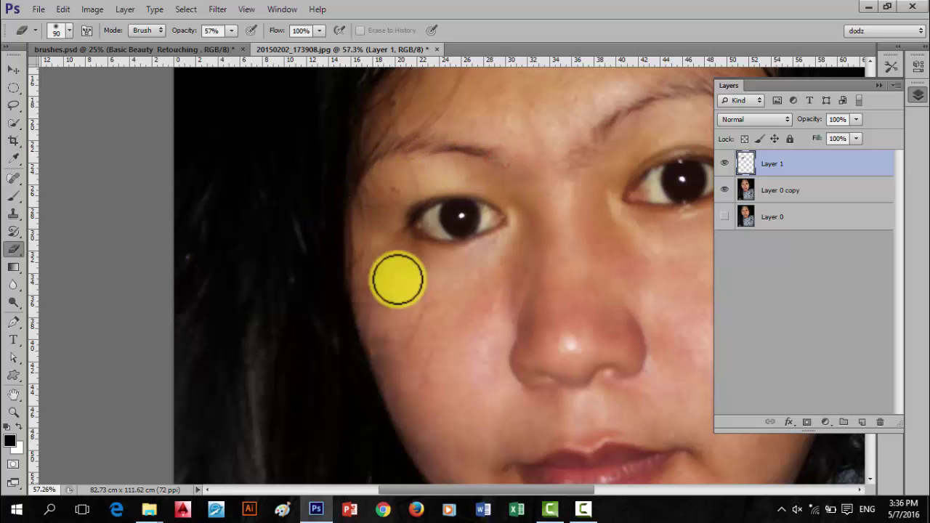
left_click(424, 279)
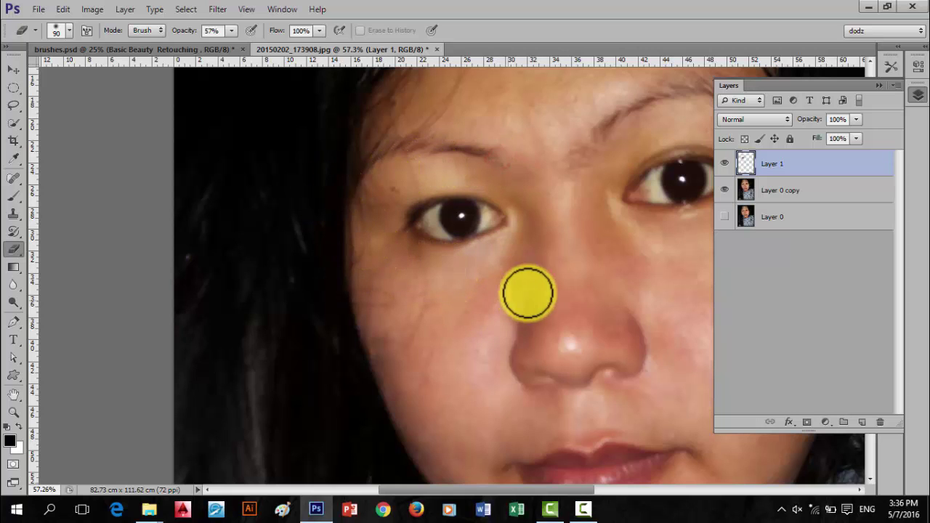
left_click(548, 252)
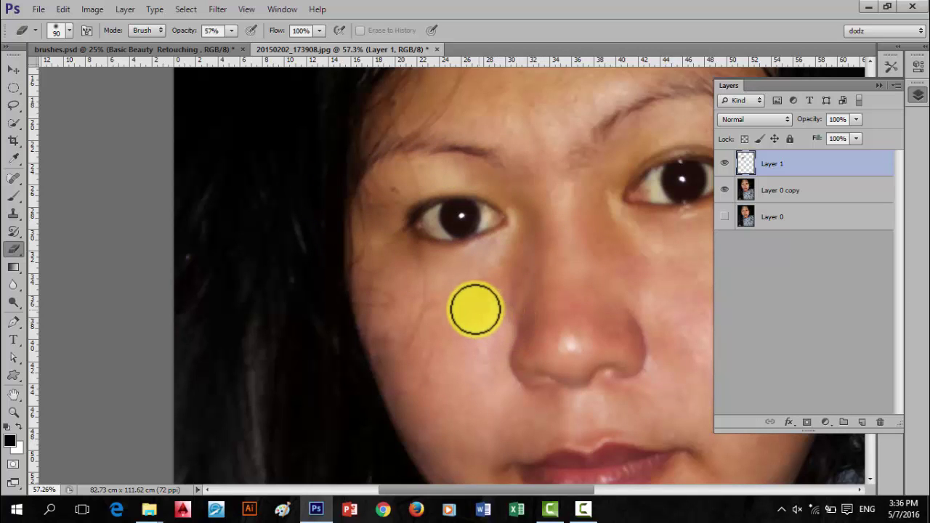
scroll(434, 320, "down", 2)
scroll(425, 326, "down", 1)
scroll(414, 336, "down", 1)
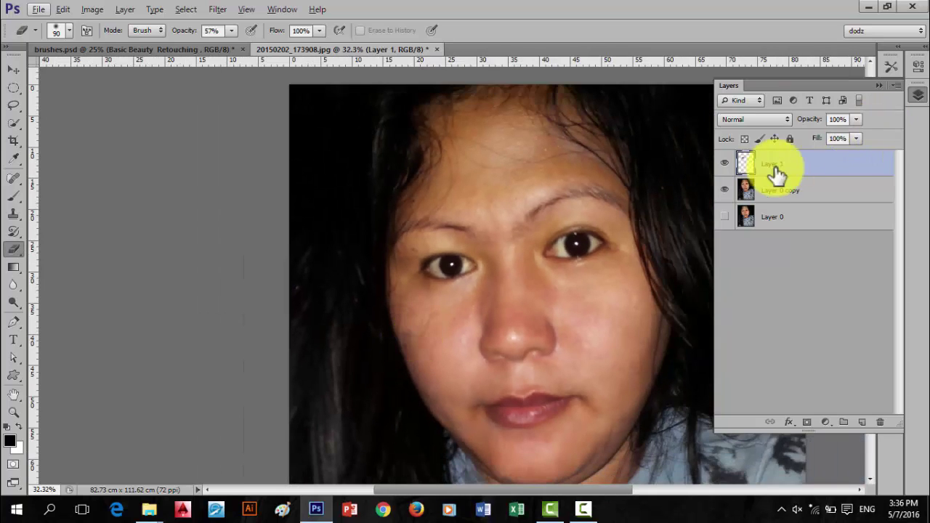
left_click(725, 165)
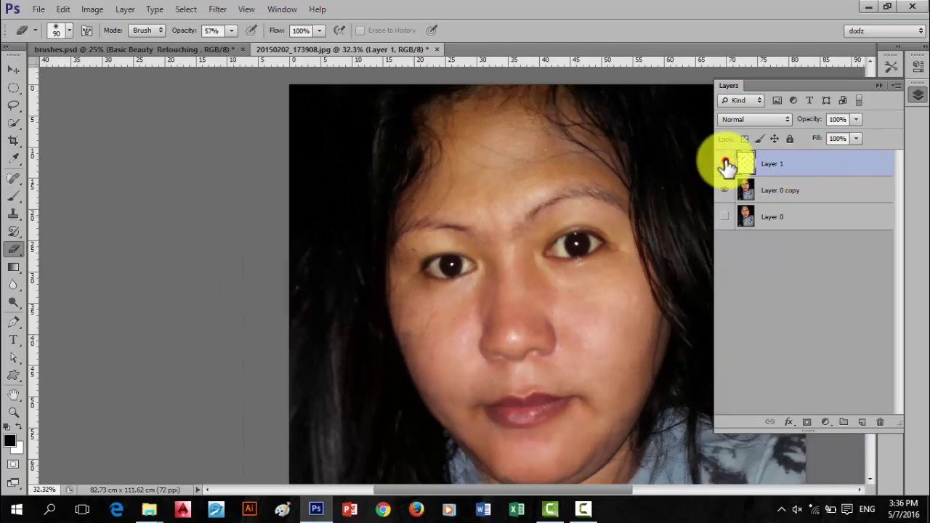
left_click(726, 166)
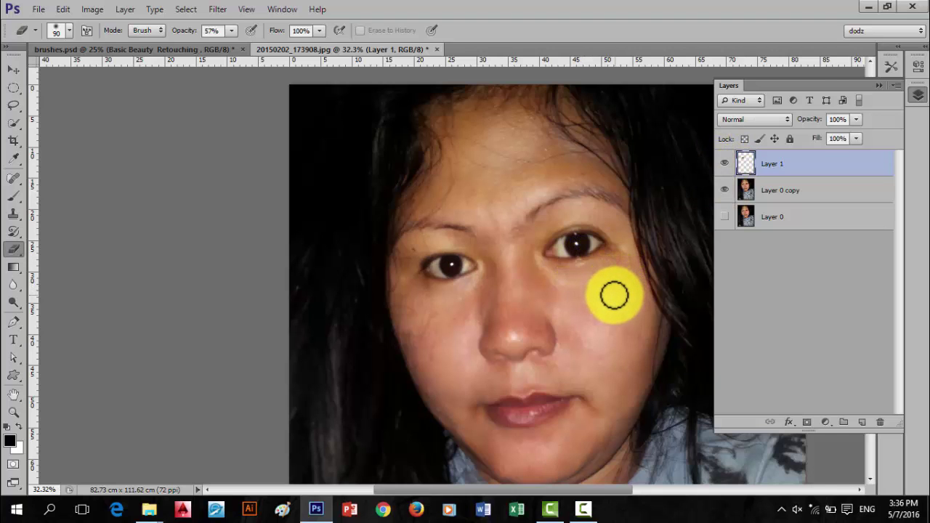
scroll(614, 284, "up", 1)
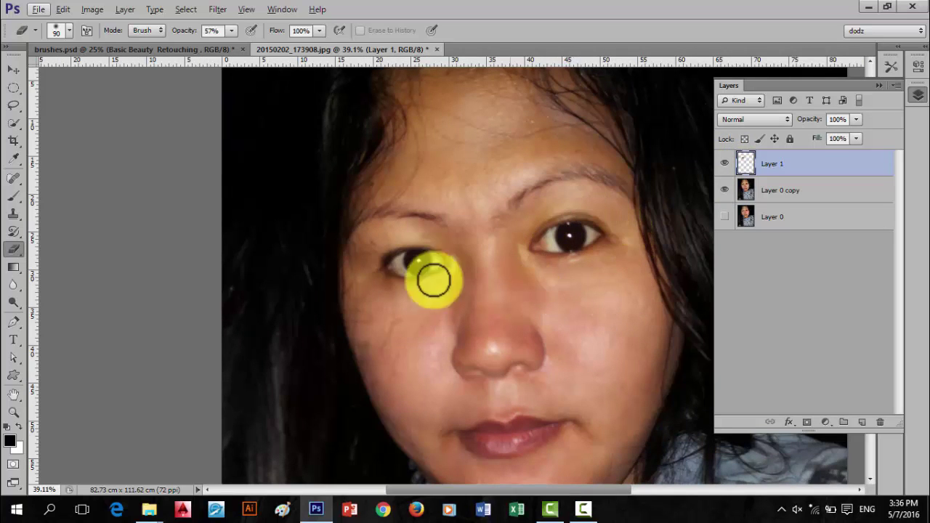
Trace a freehand lasso selection around the nose and make Layer 0 copy active
left_click(13, 104)
left_click_drag(476, 240, 462, 266)
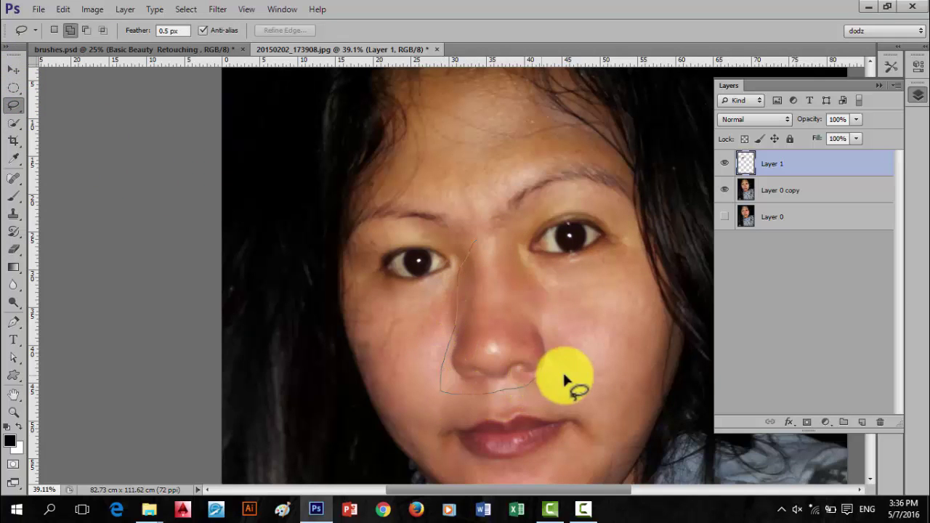
left_click_drag(476, 242, 479, 239)
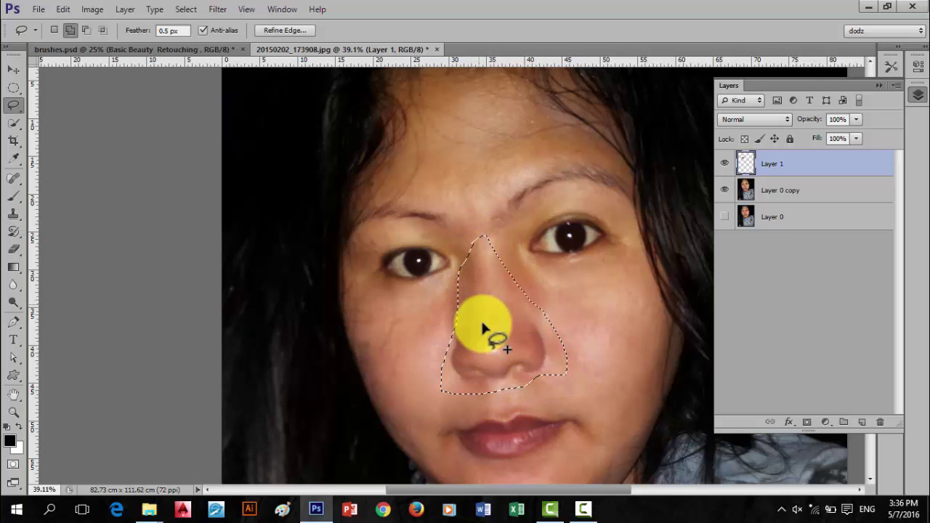
left_click(821, 193)
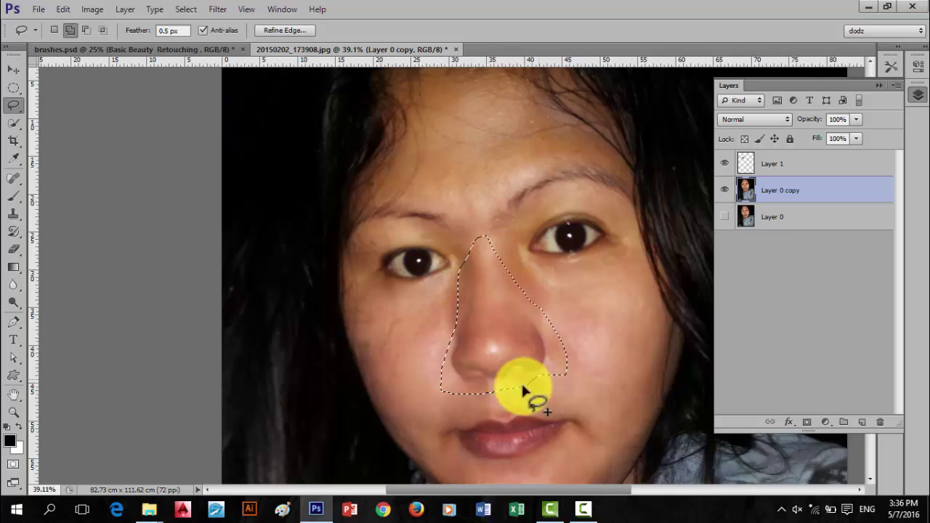
left_click(828, 197)
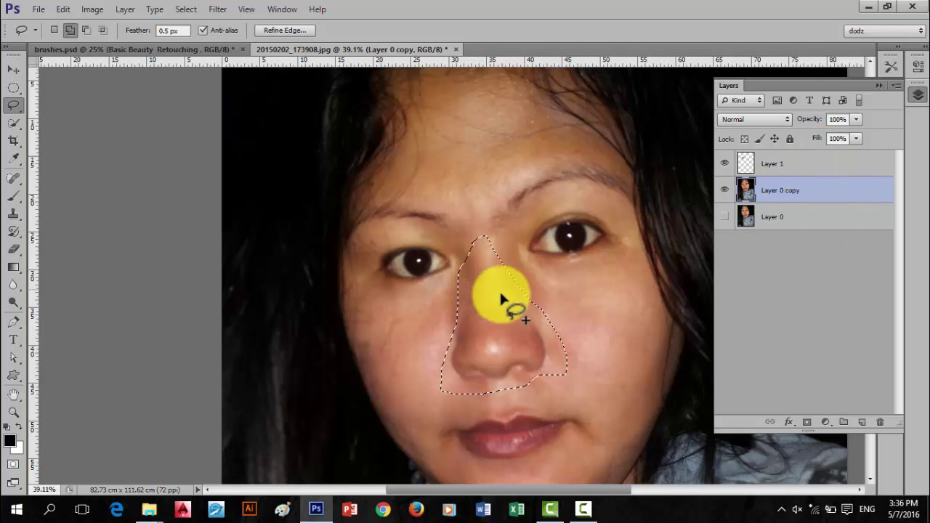
Feather the nose selection to about 9 px in Refine Edge and apply it
left_click(290, 30)
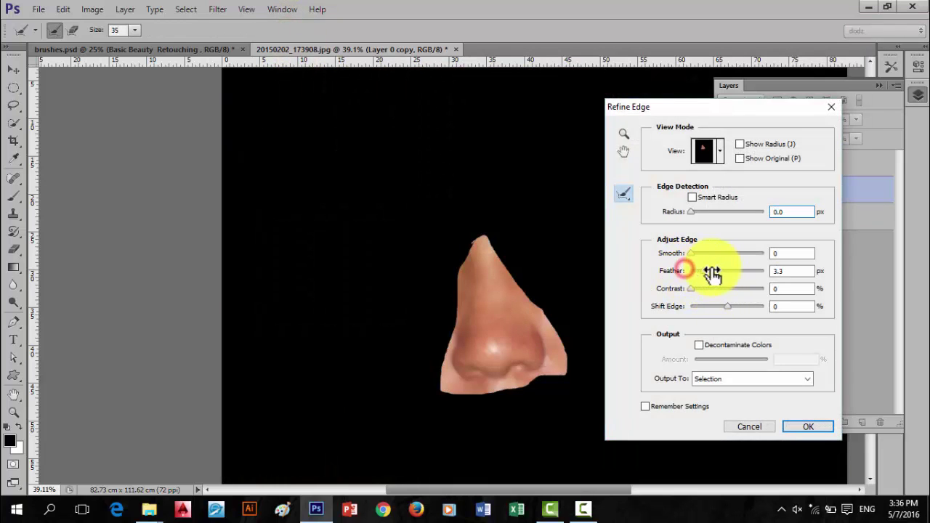
left_click_drag(684, 272, 726, 272)
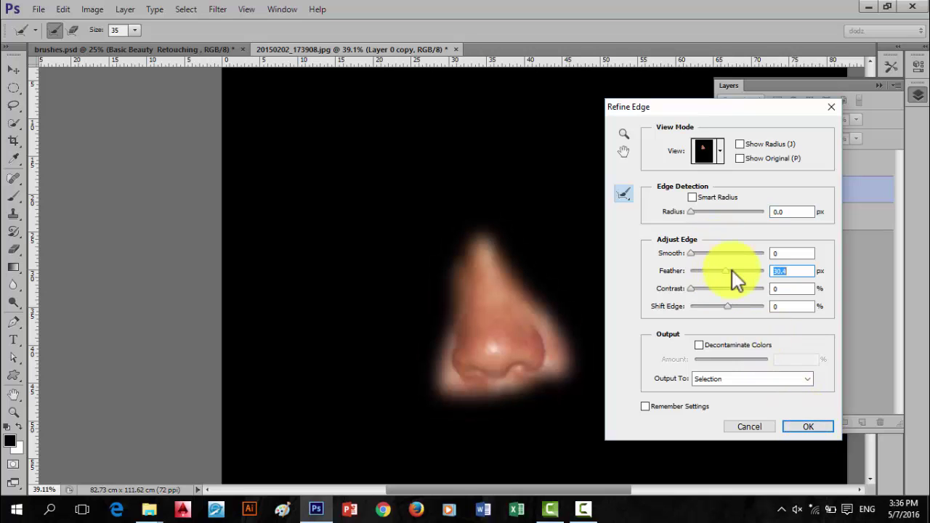
left_click_drag(732, 270, 718, 271)
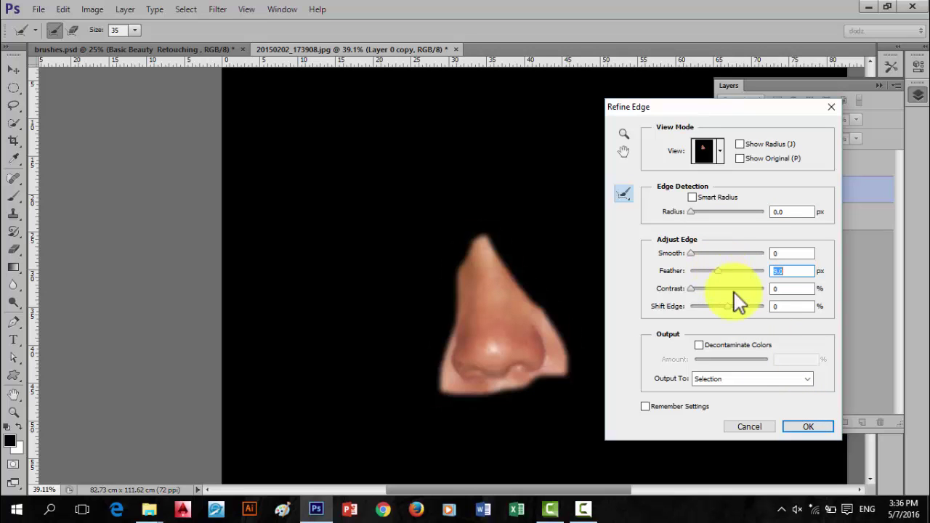
left_click(812, 428)
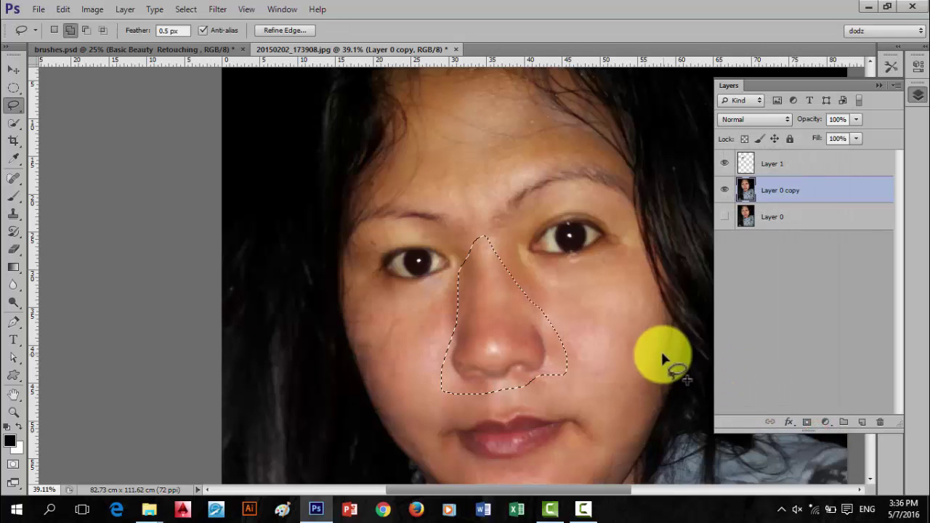
right_click(488, 298)
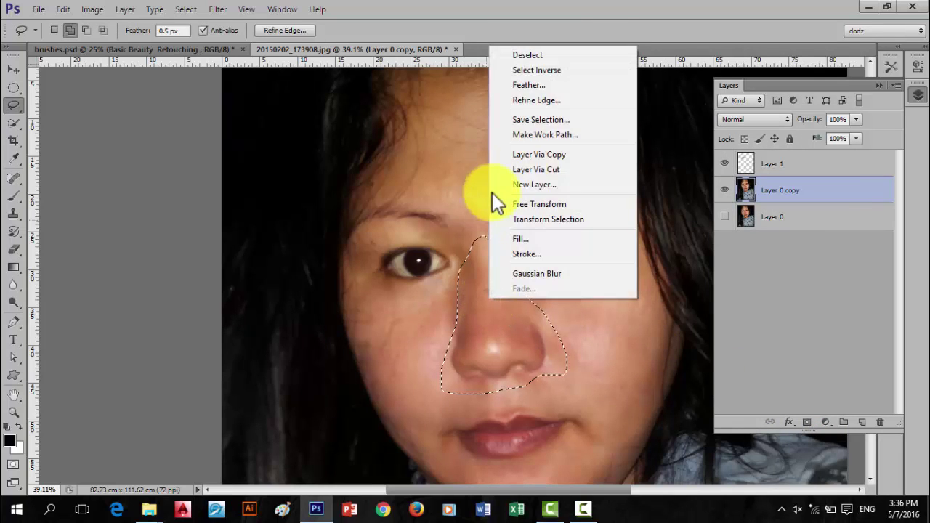
Copy the feathered nose onto a new Layer 2 with Layer Via Copy
left_click(538, 156)
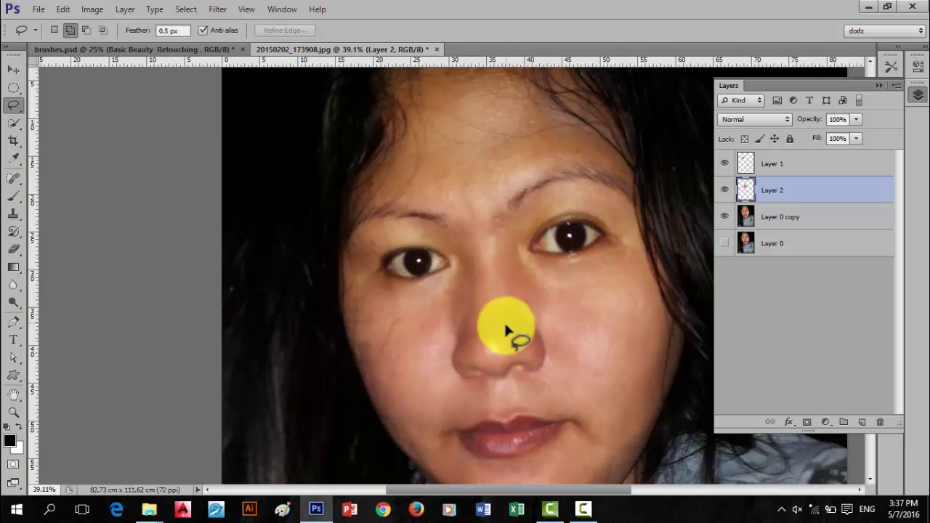
key("ctrl+t")
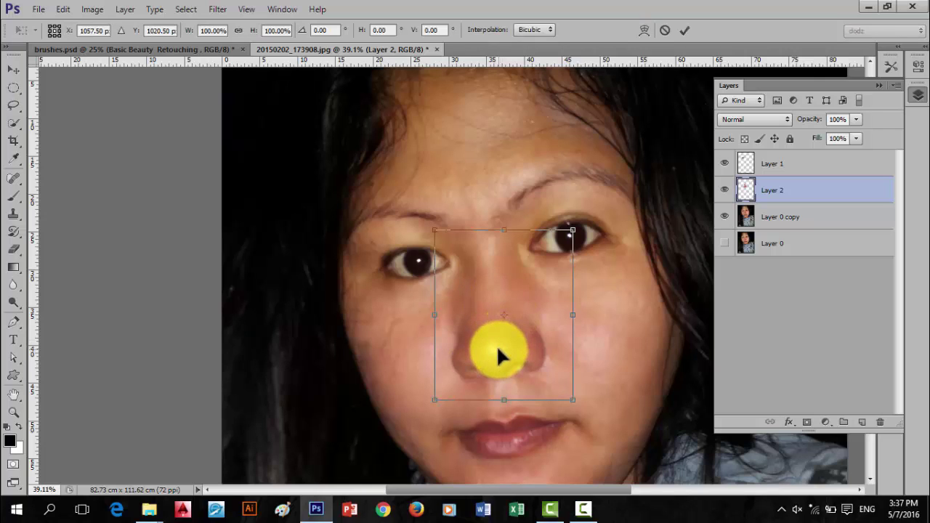
key("Return")
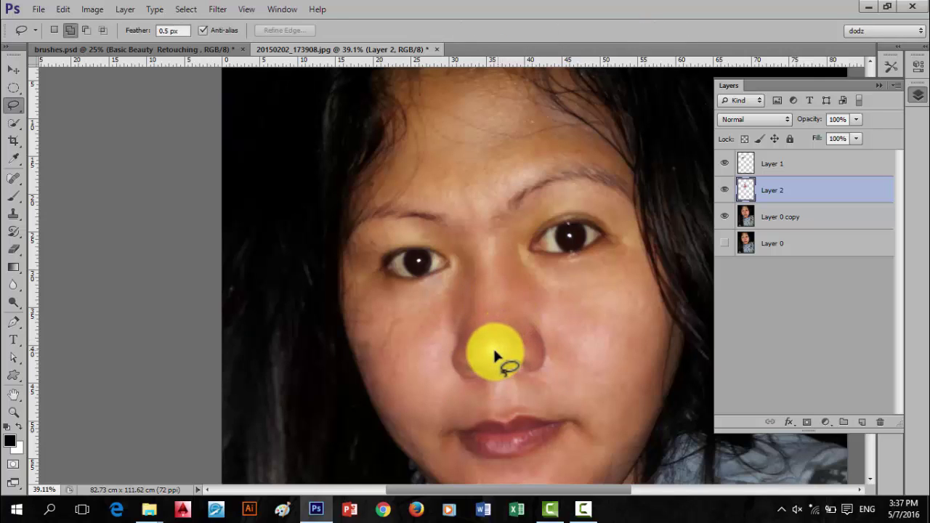
Select Layer 2 with the Move tool and check its transform without changes
left_click(15, 69)
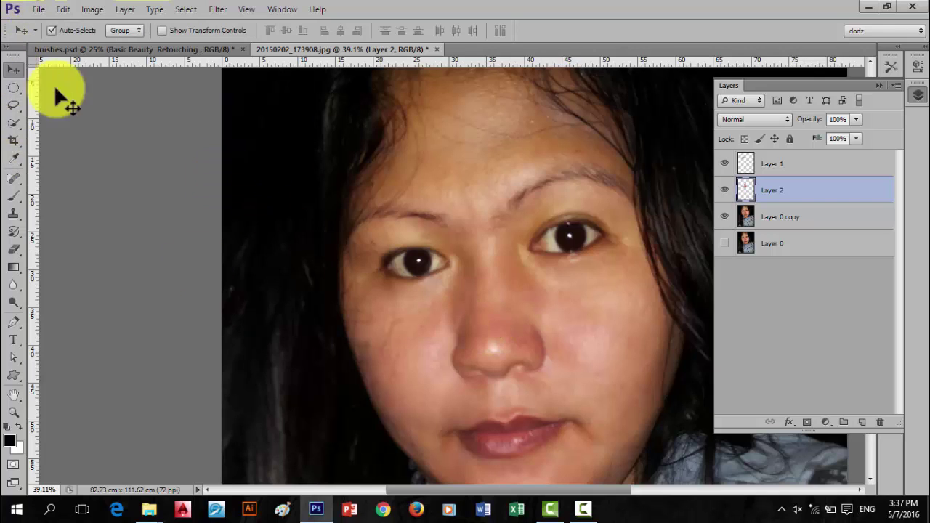
right_click(491, 317)
left_click(823, 190)
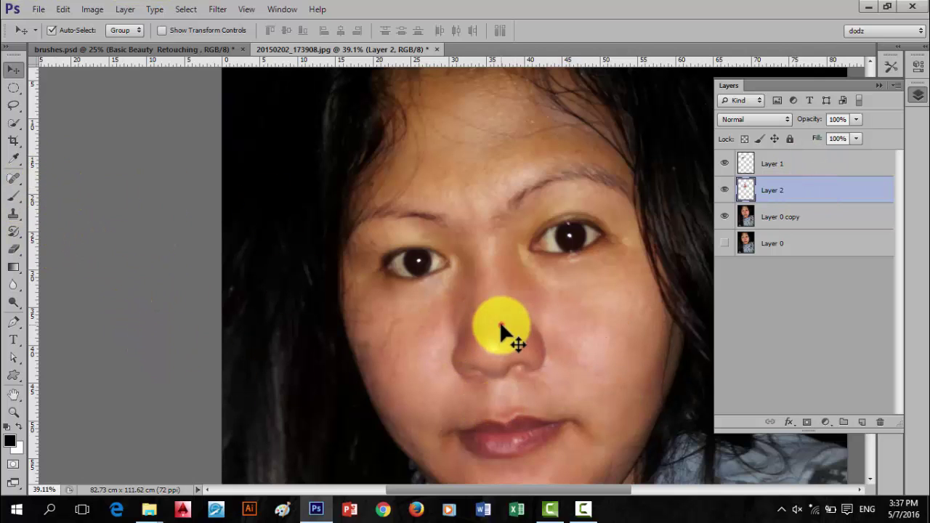
key("ctrl+t")
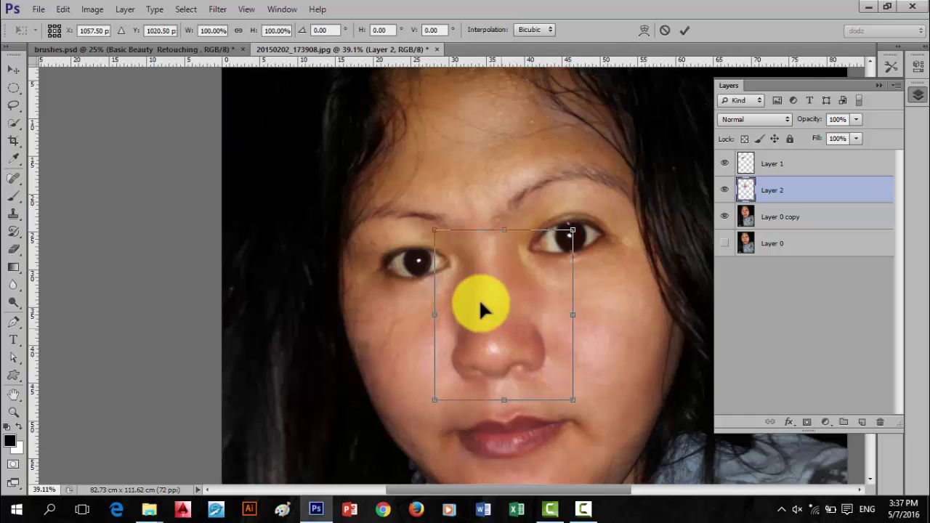
key("Return")
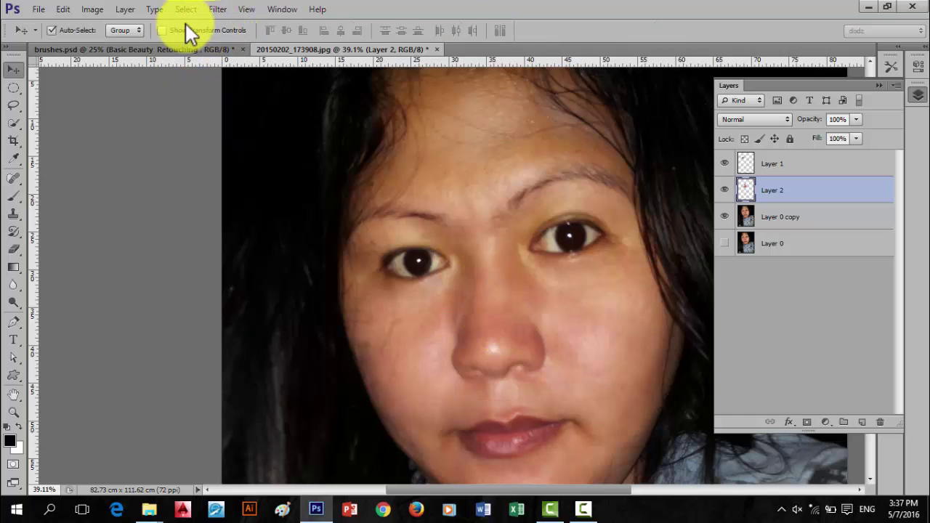
Enlarge the nose on Layer 2 to about 105% with Free Transform and commit it
left_click(194, 10)
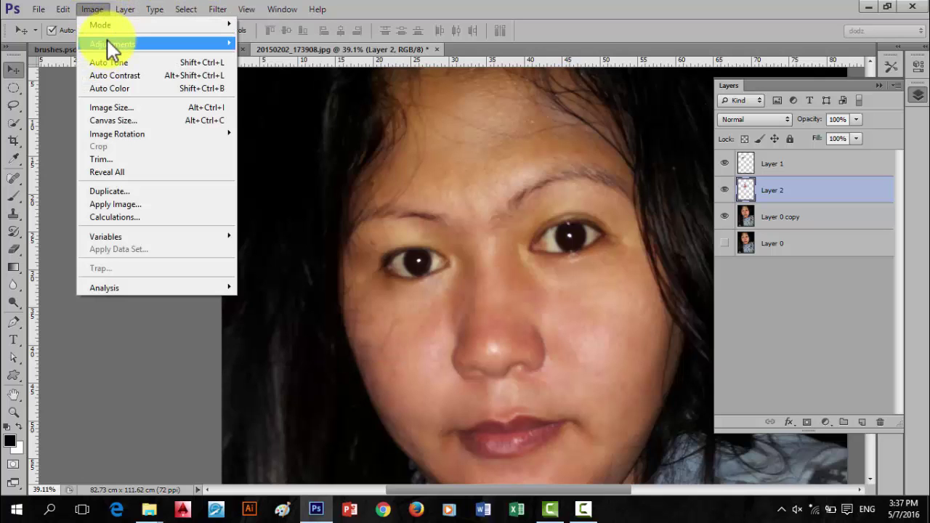
mouse_move(63, 10)
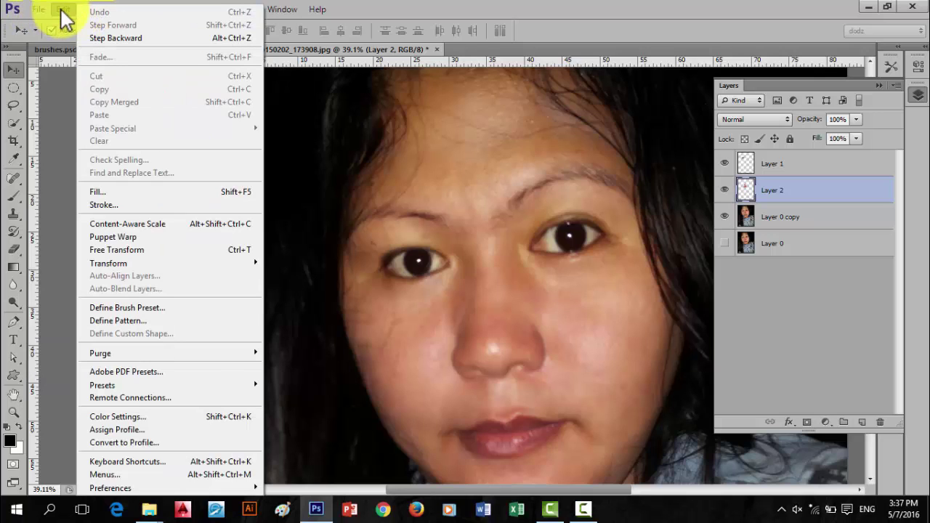
left_click(120, 263)
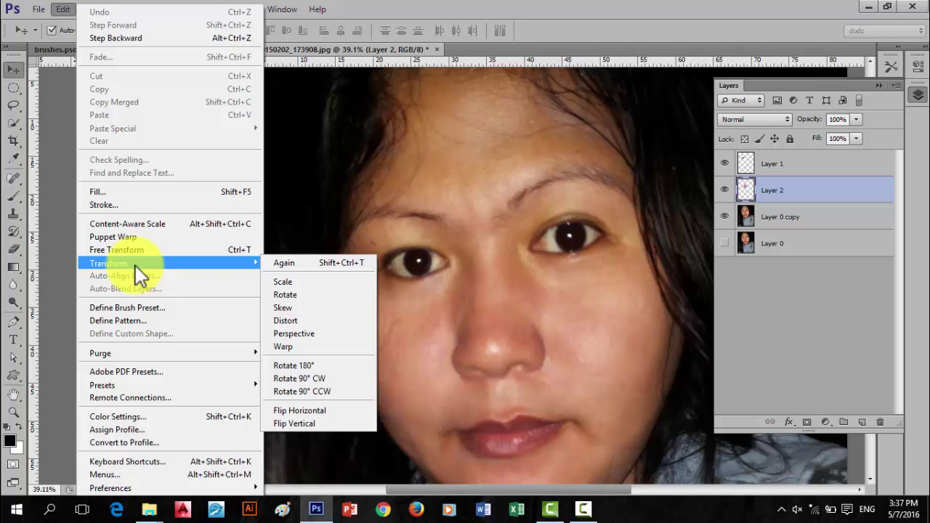
left_click(332, 4)
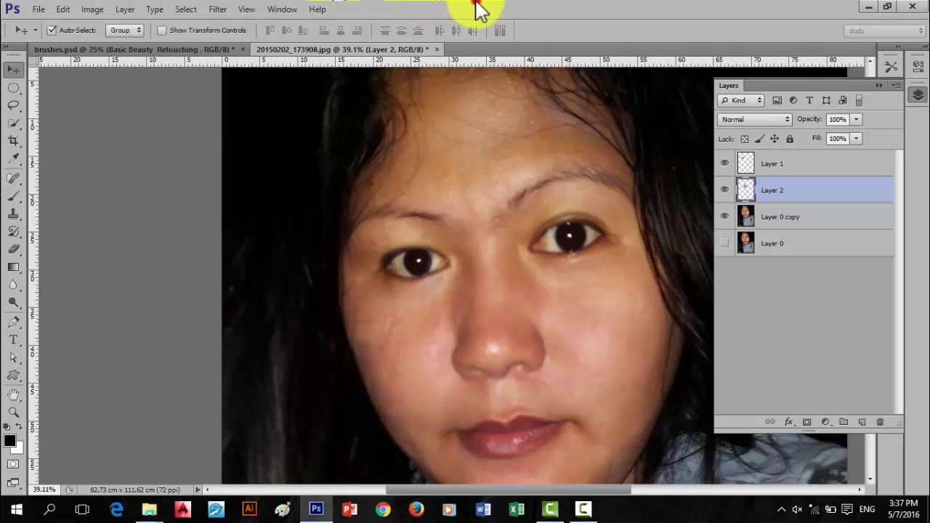
left_click(476, 5)
key("ctrl+t")
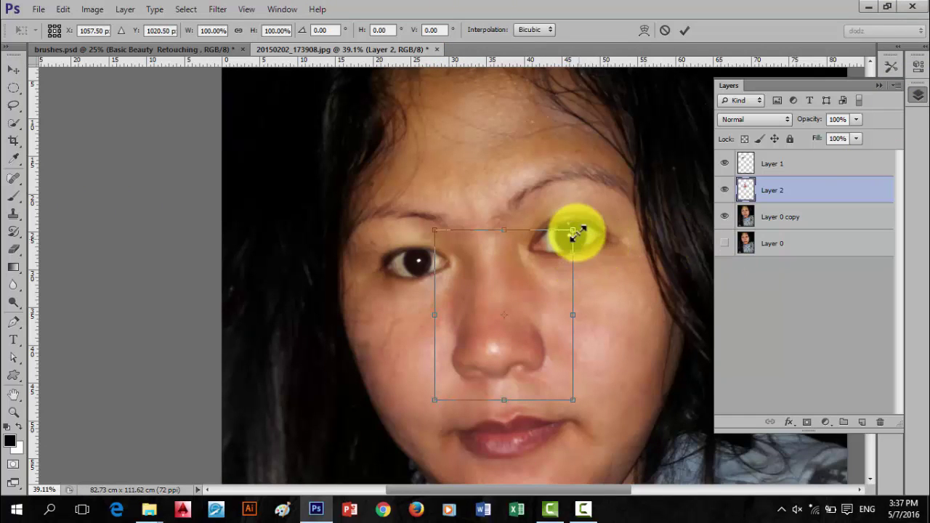
mouse_move(574, 230)
left_mouse_down()
mouse_move(585, 220)
mouse_move(574, 234)
mouse_move(578, 227)
left_mouse_up()
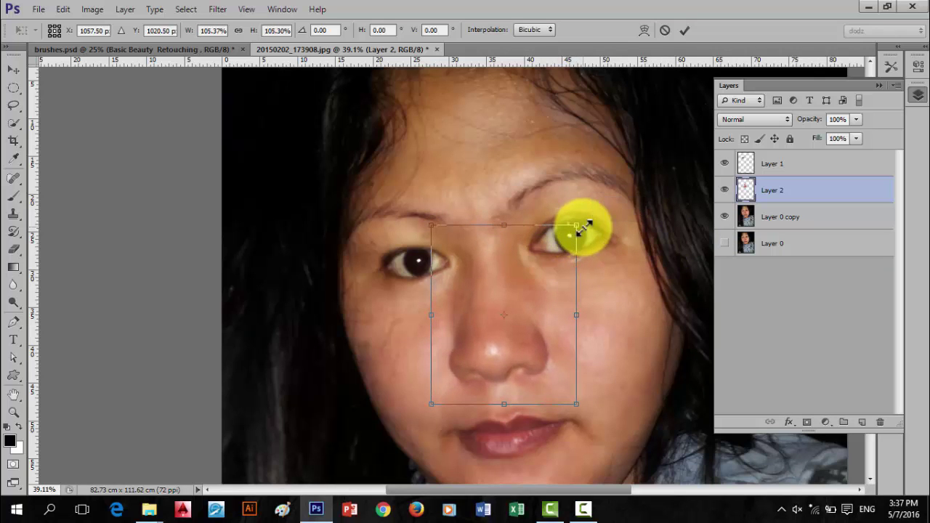
left_click(684, 31)
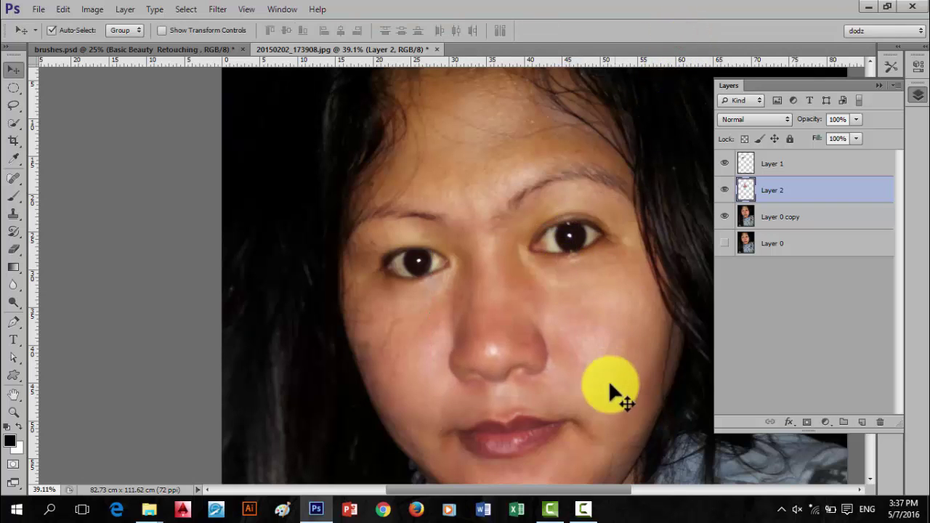
scroll(588, 352, "down", 2)
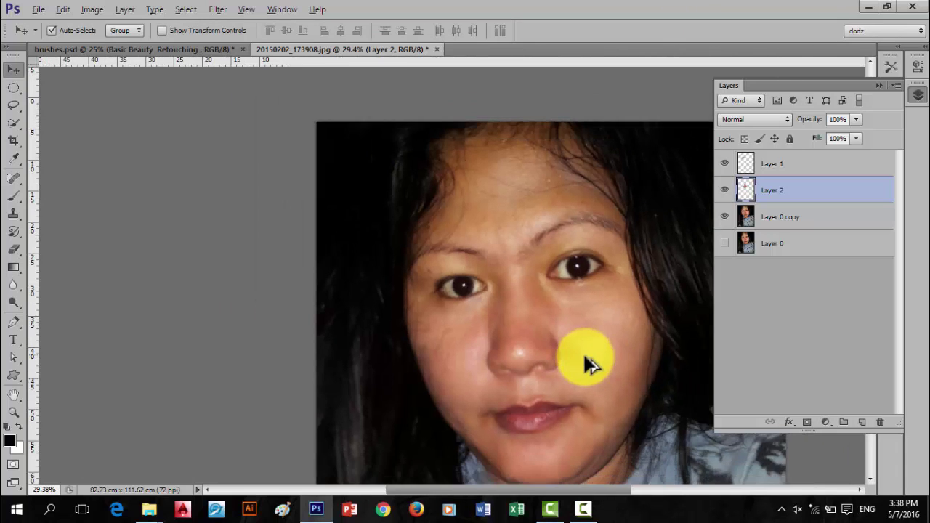
Select the standard Eraser Tool from the eraser group in the toolbar
key("e")
key("alt+e")
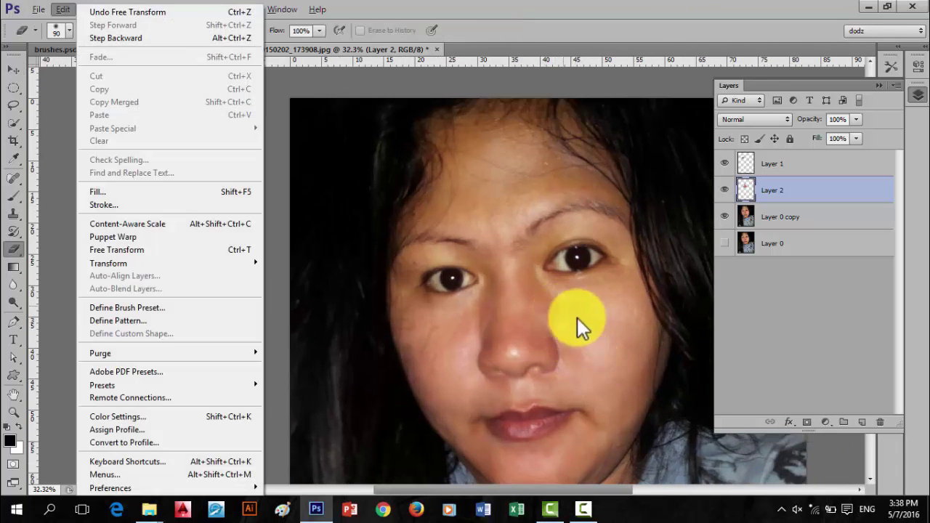
left_click(581, 311)
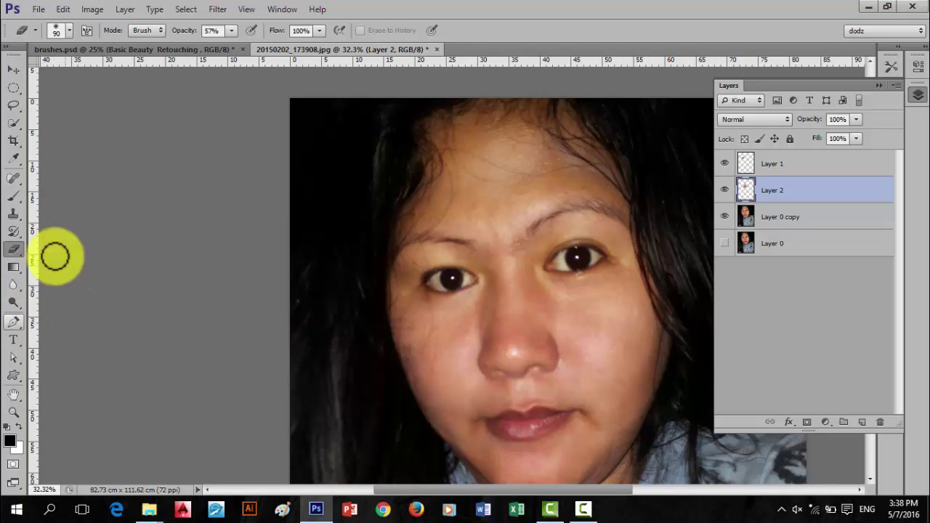
right_click(13, 248)
left_click(70, 244)
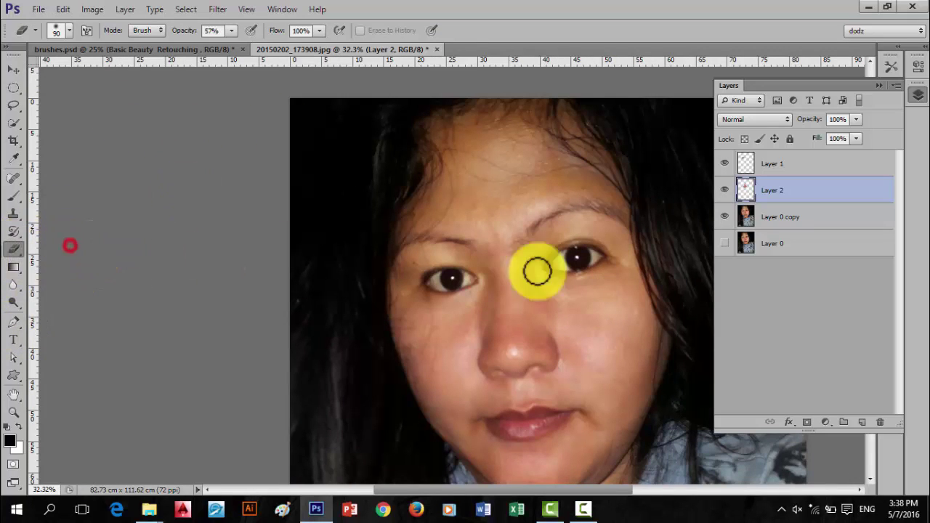
Set the Eraser to a 175 px brush at 49% opacity
key("v")
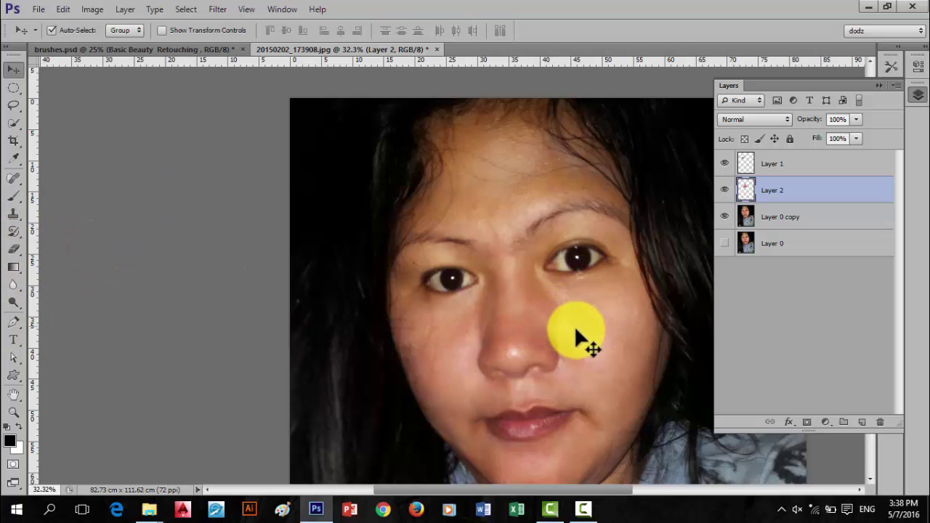
key("e")
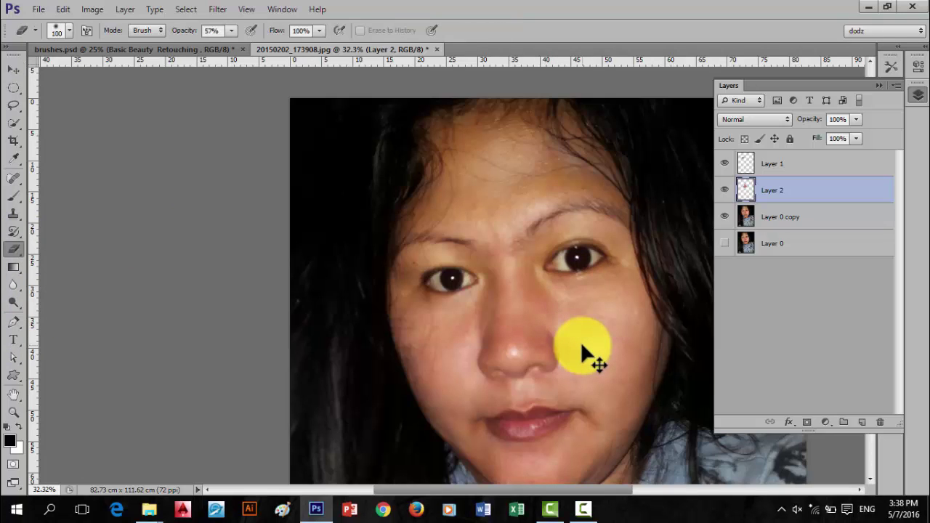
key("bracketright")
key("bracketright")
key("bracketright")
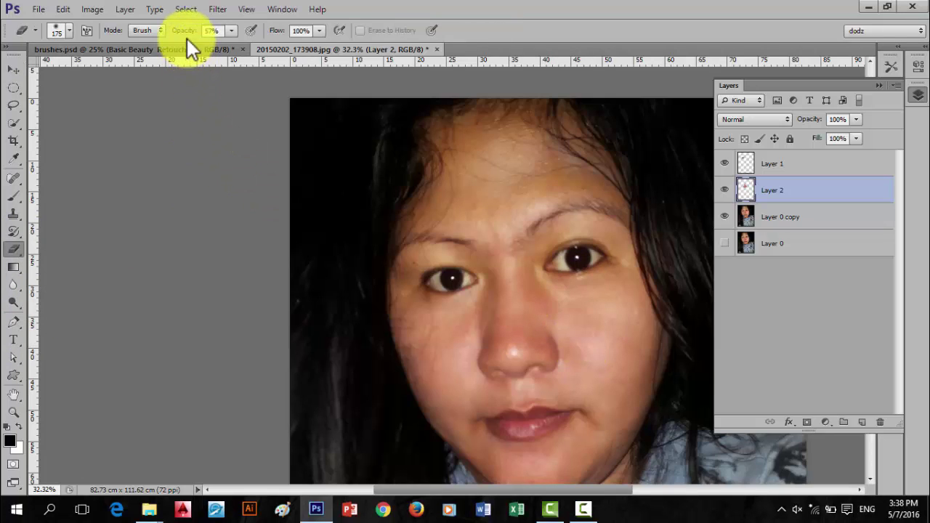
left_click_drag(186, 40, 181, 40)
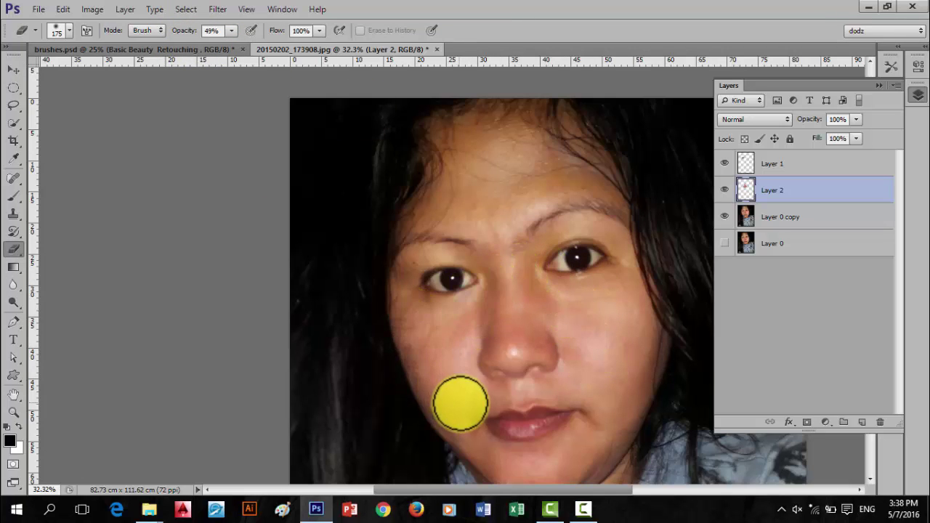
Erase Layer 2's hard edges on the lower cheek and beside the nose, toggling its visibility to compare
left_click_drag(470, 402, 535, 403)
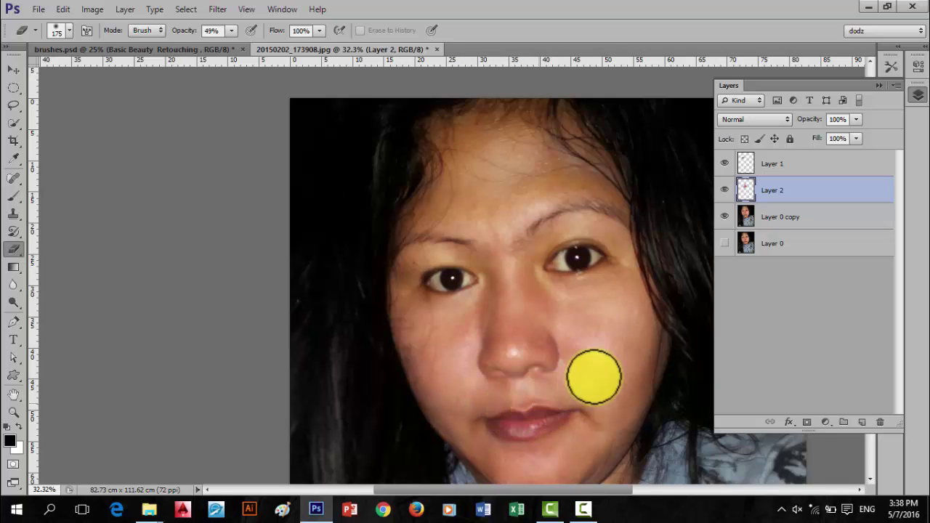
left_click(586, 312)
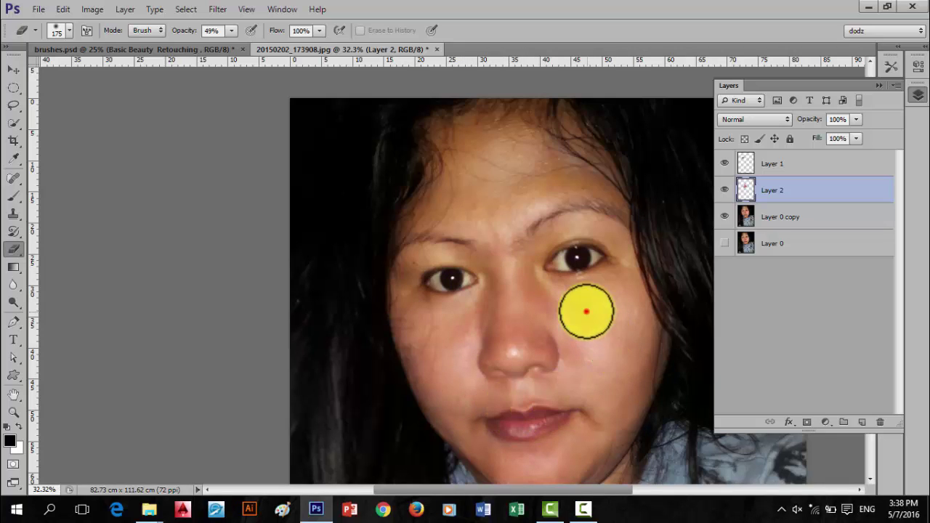
left_click(723, 190)
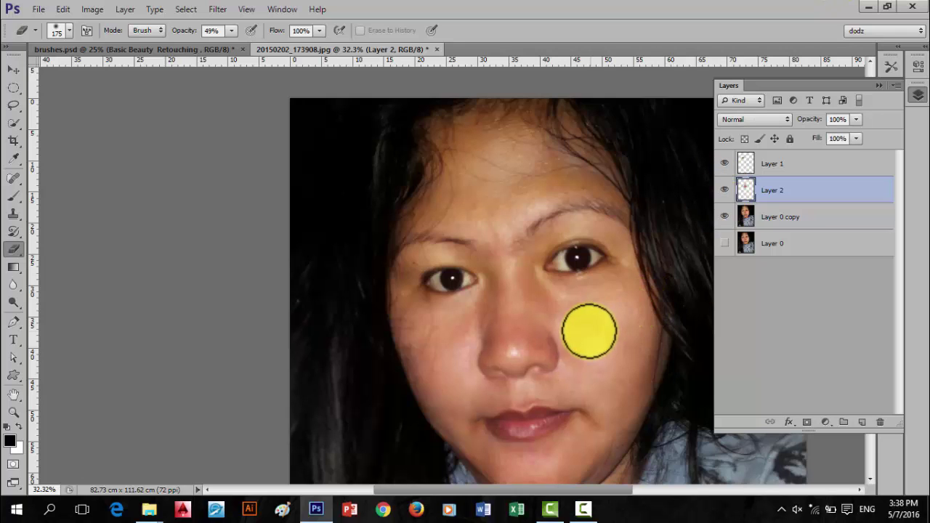
left_click_drag(531, 281, 479, 313)
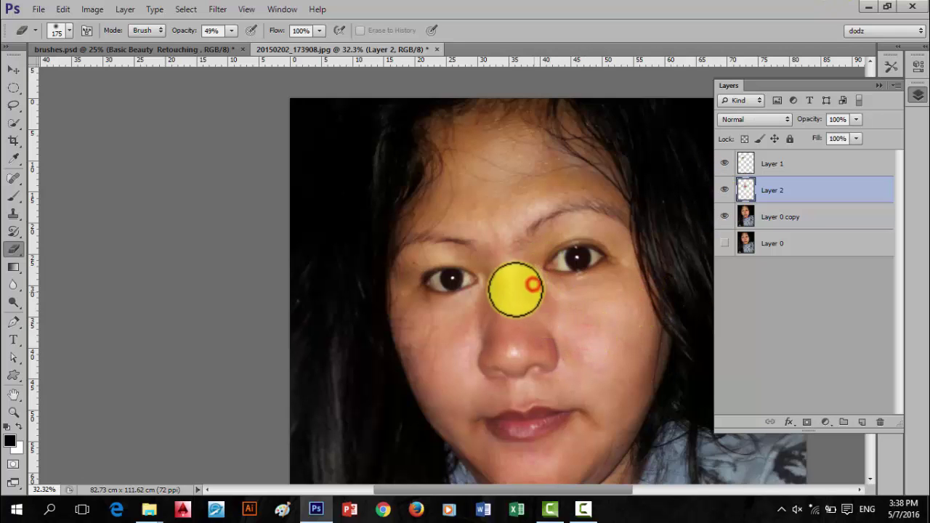
left_click(723, 190)
scroll(581, 339, "up", 1)
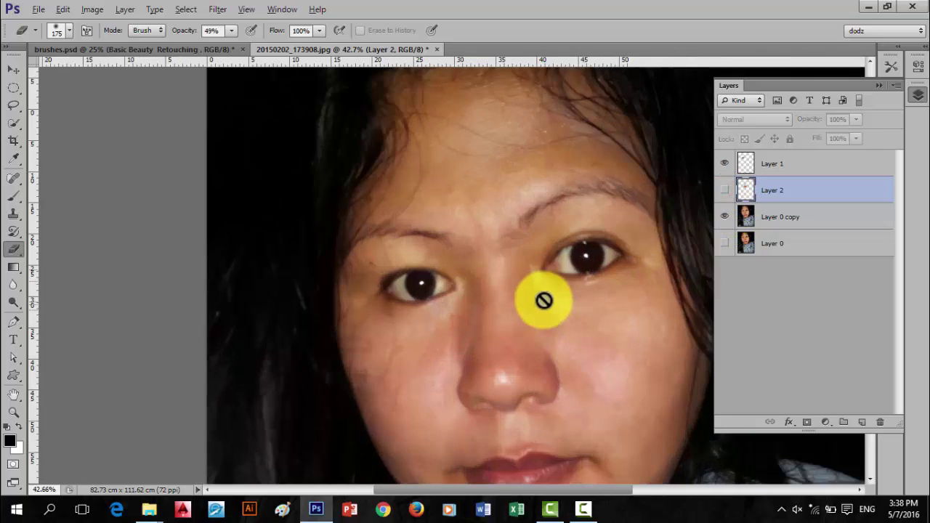
scroll(552, 309, "up", 1)
left_click_drag(529, 326, 482, 251)
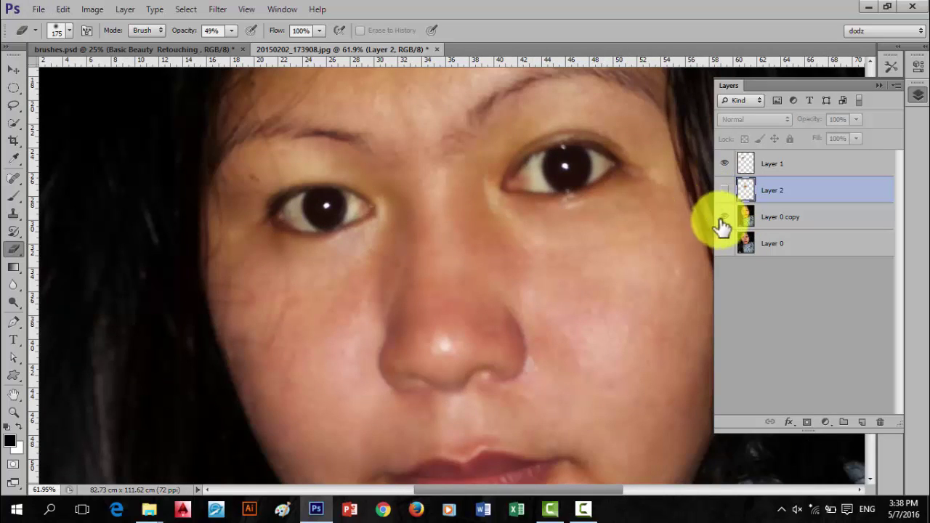
left_click(723, 191)
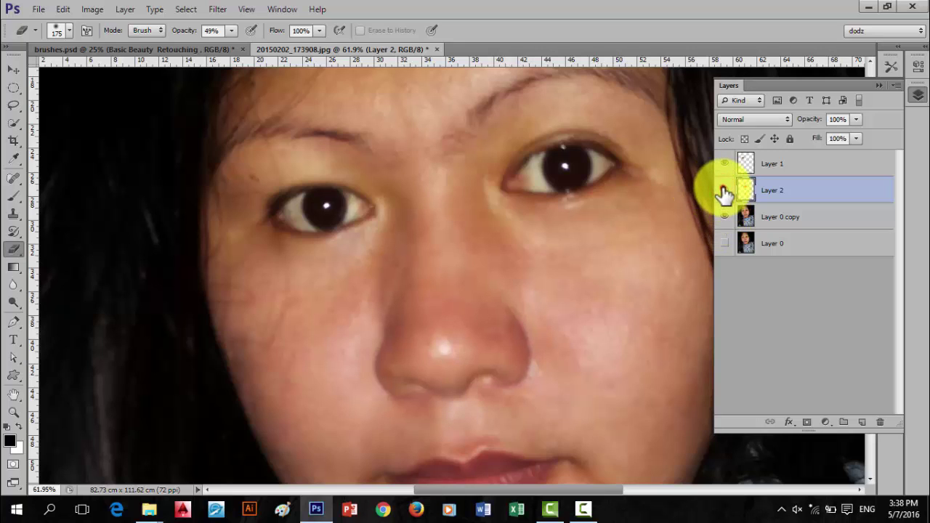
left_click(723, 190)
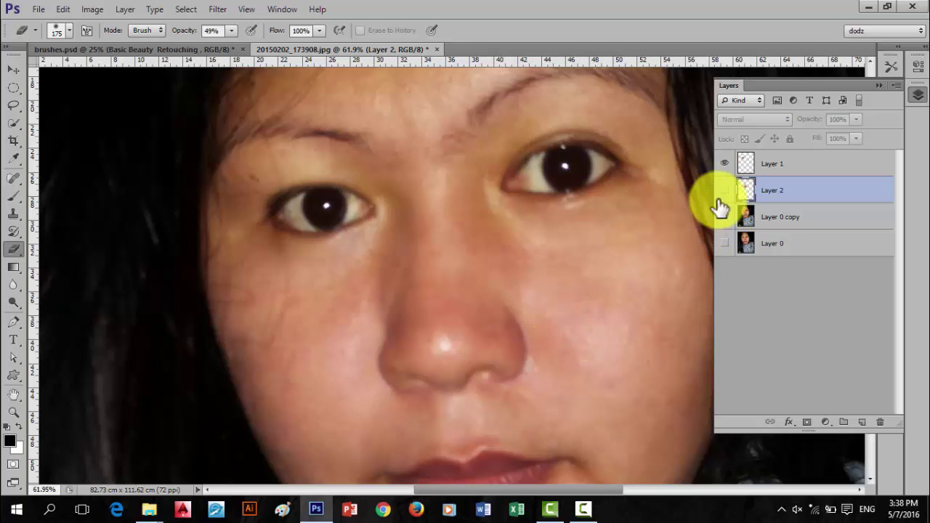
left_click(724, 190)
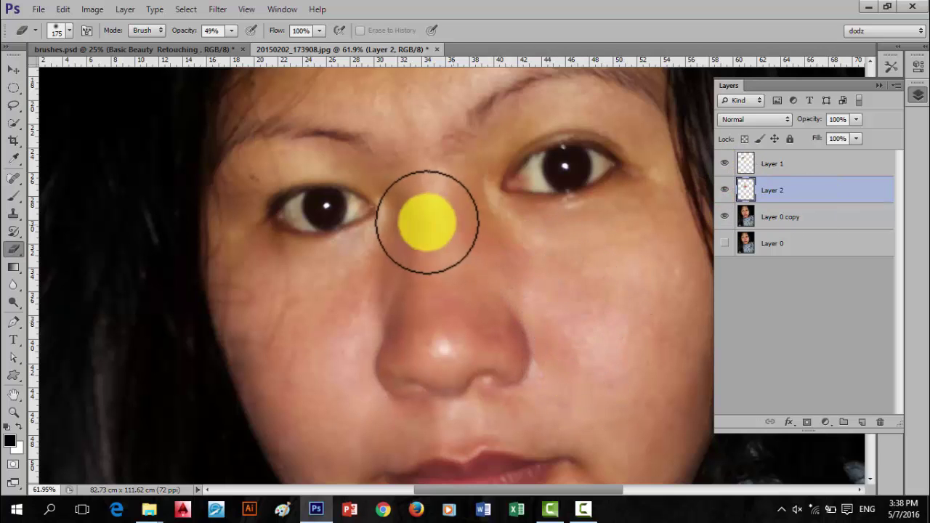
Erase soft dabs on the nose bridge and down the cheeks to blend the nose copy
left_click(405, 232)
left_click(598, 357)
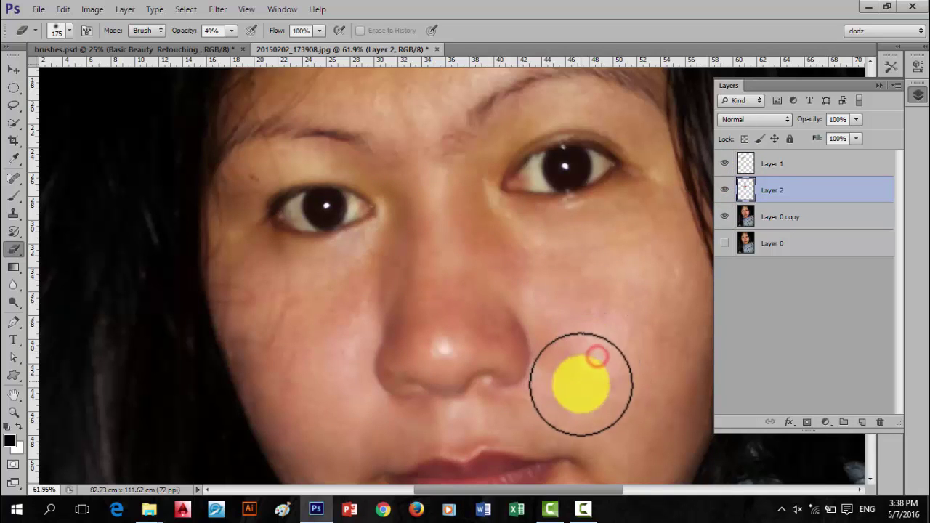
left_click(565, 396)
scroll(545, 276, "down", 2)
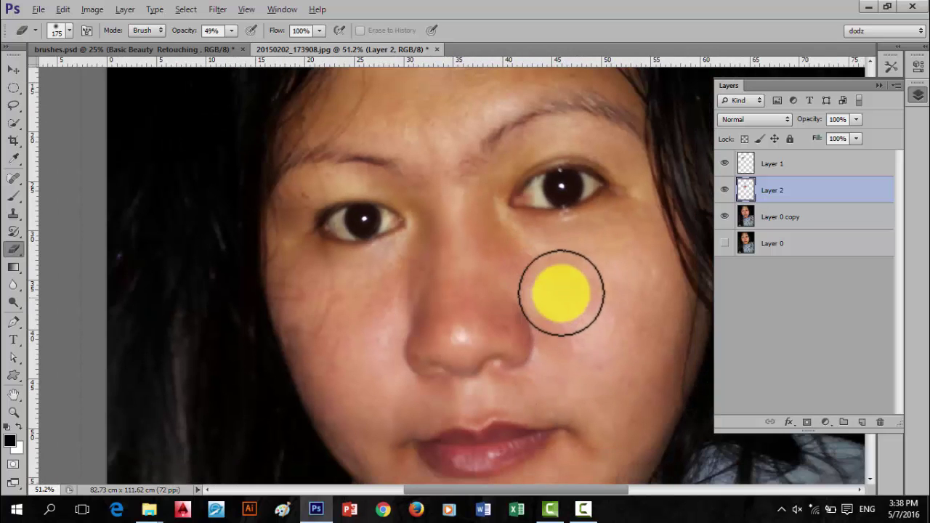
left_click(547, 267)
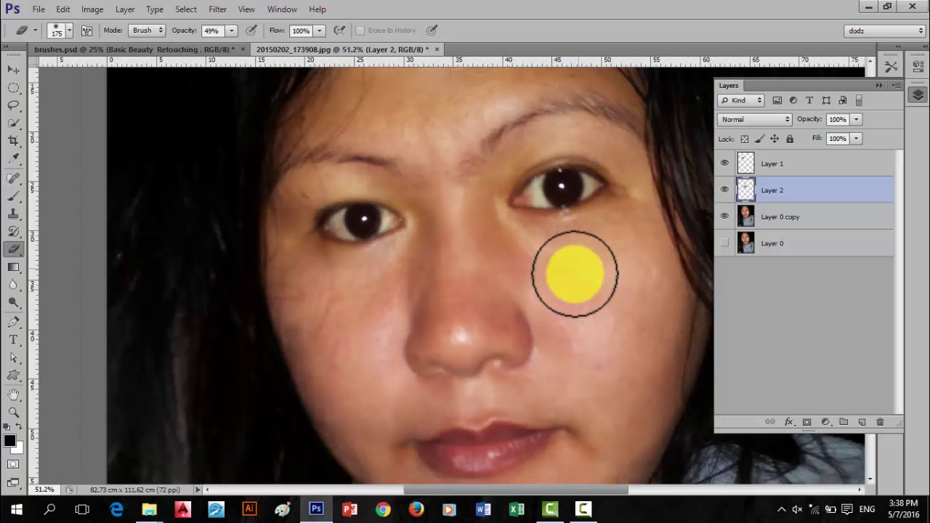
scroll(570, 280, "down", 1)
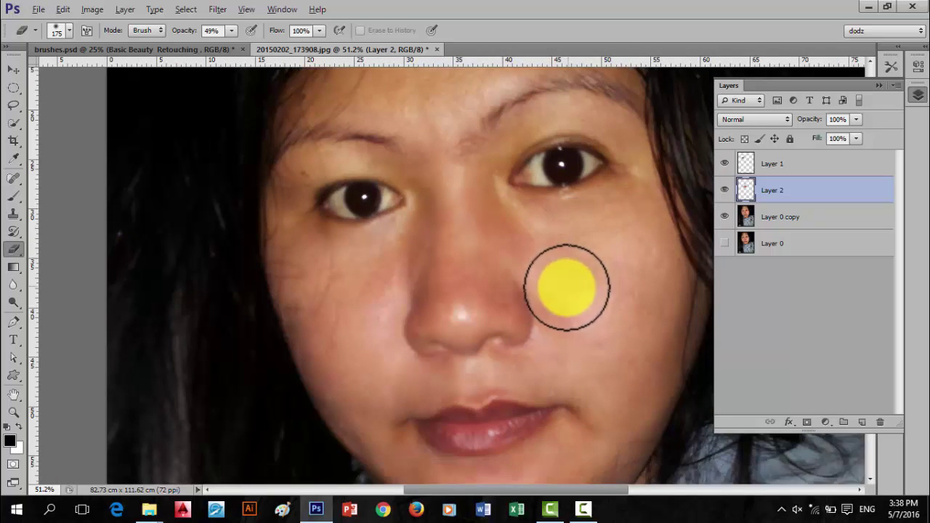
scroll(567, 287, "down", 1)
scroll(566, 287, "down", 1)
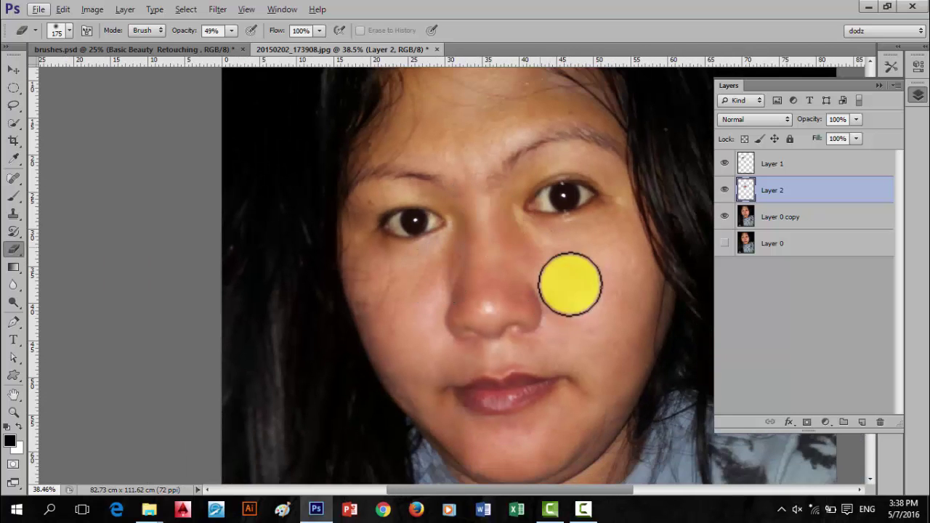
left_click(571, 310)
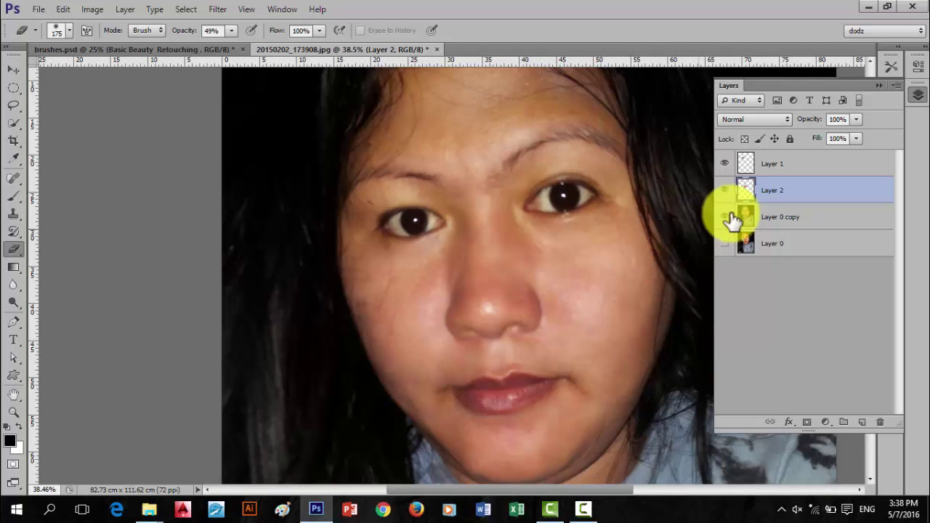
scroll(491, 296, "down", 1)
scroll(491, 297, "down", 1)
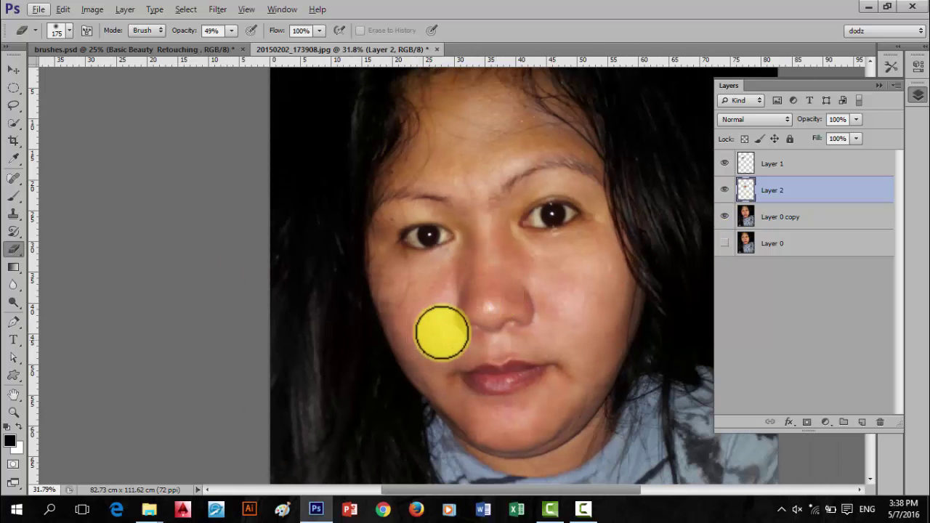
scroll(490, 311, "down", 1)
scroll(487, 313, "up", 2)
scroll(468, 314, "up", 2)
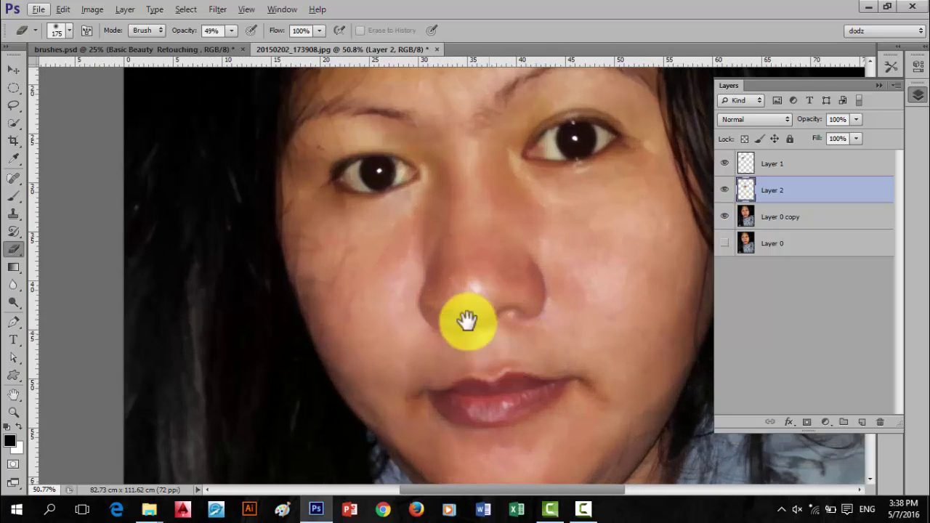
left_click_drag(450, 311, 375, 193)
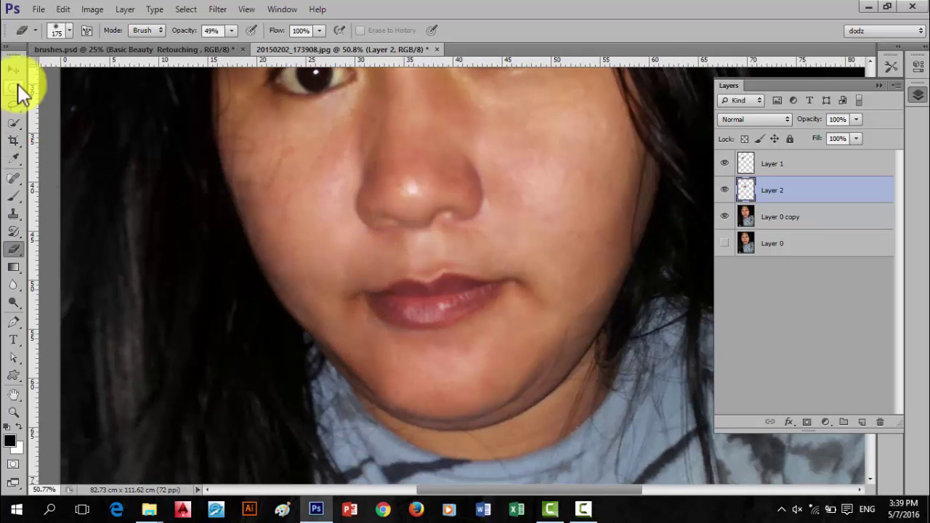
Trace a freehand lasso outline around the lips, then clear it
left_click(15, 89)
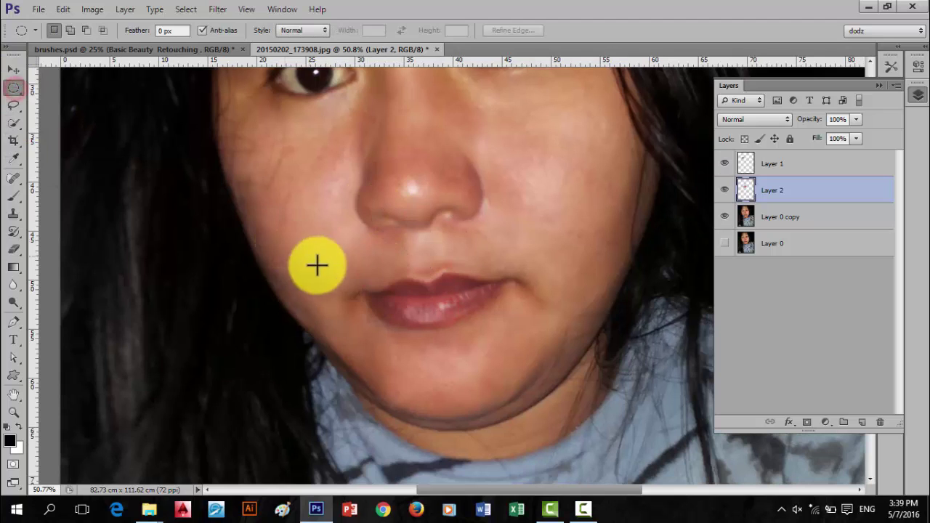
left_click(12, 104)
left_click_drag(332, 279, 542, 285)
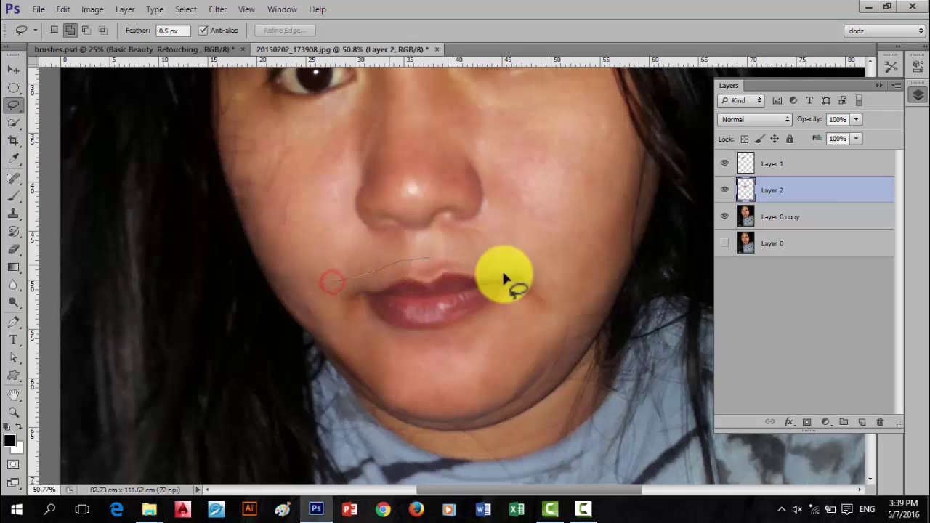
left_click_drag(333, 275, 377, 255)
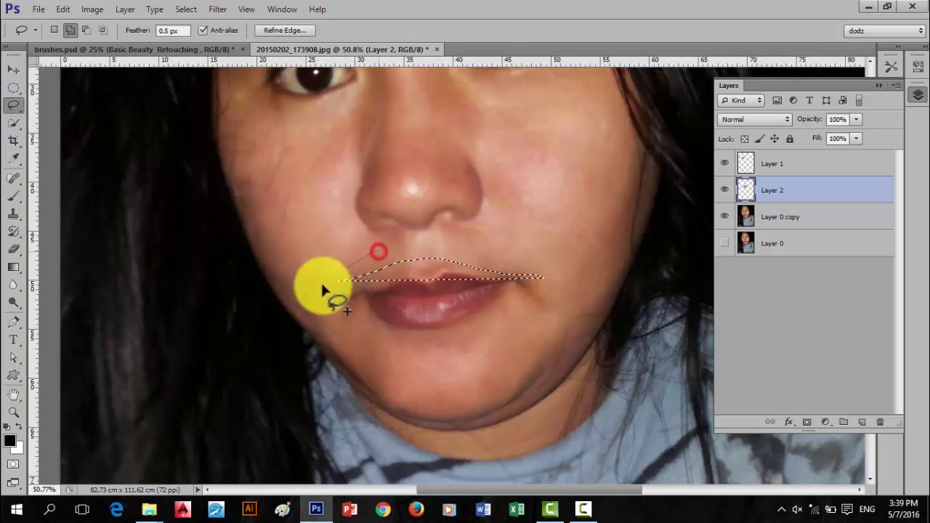
left_click_drag(390, 336, 542, 291)
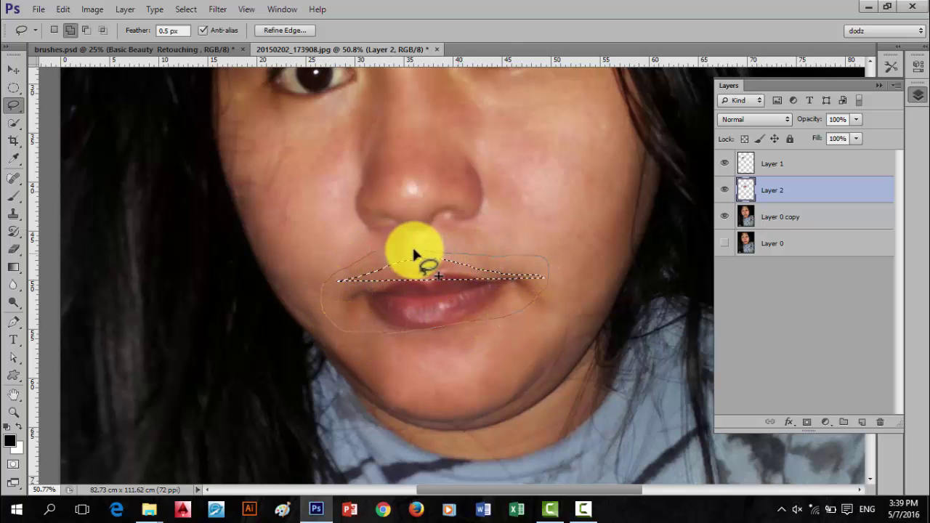
left_click_drag(377, 257, 374, 253)
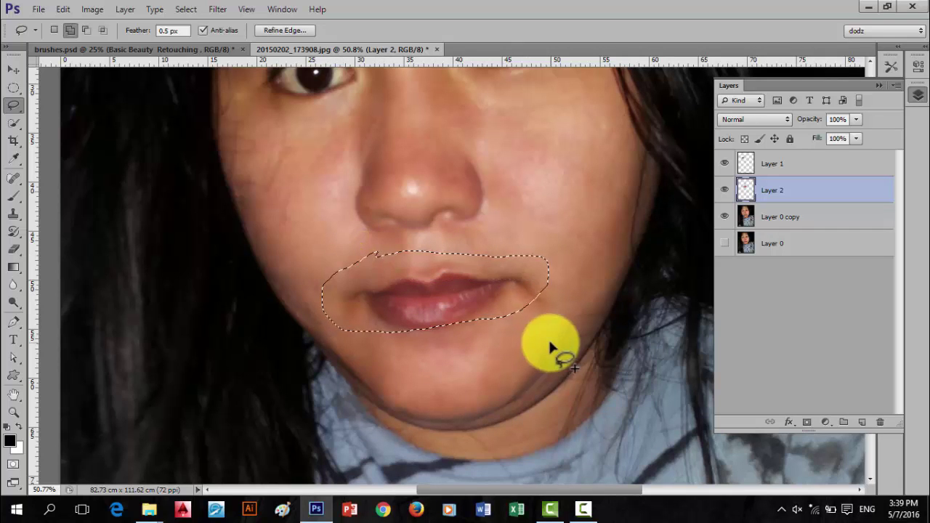
left_click(14, 66)
left_click(481, 260)
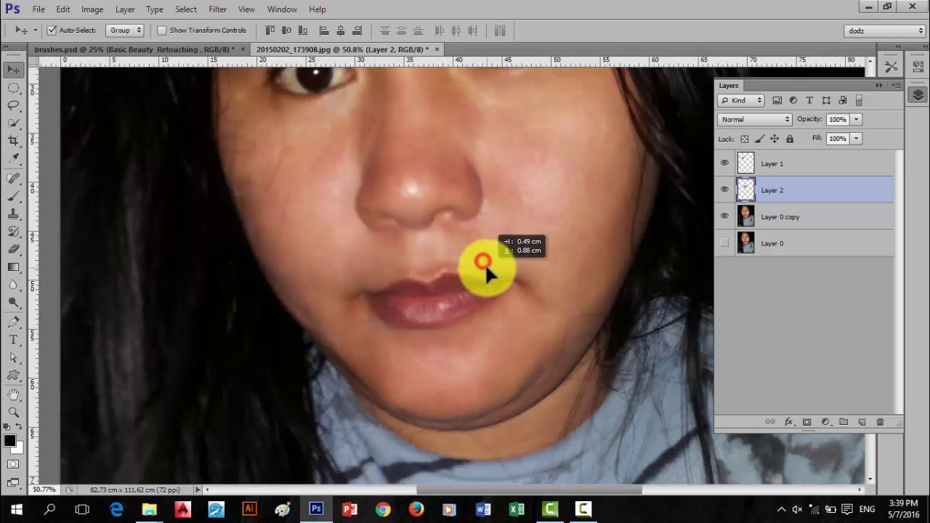
Draw an elliptical marquee around the lips and centre it on the mouth
left_click(13, 88)
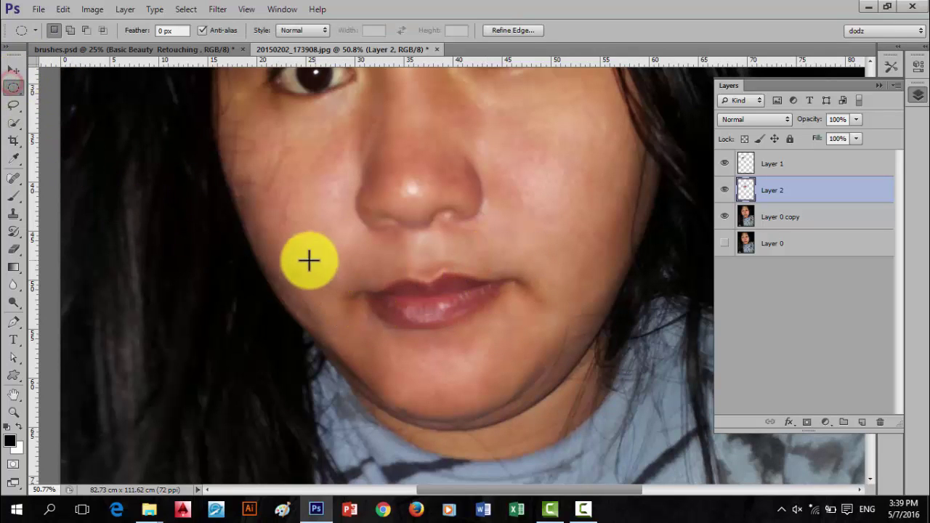
left_click_drag(305, 255, 547, 346)
left_click(515, 345)
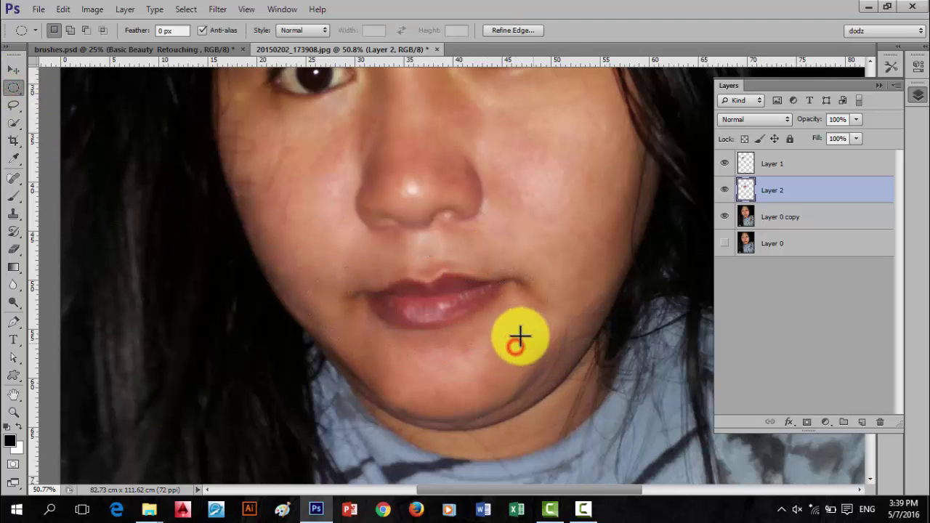
left_click_drag(340, 262, 549, 347)
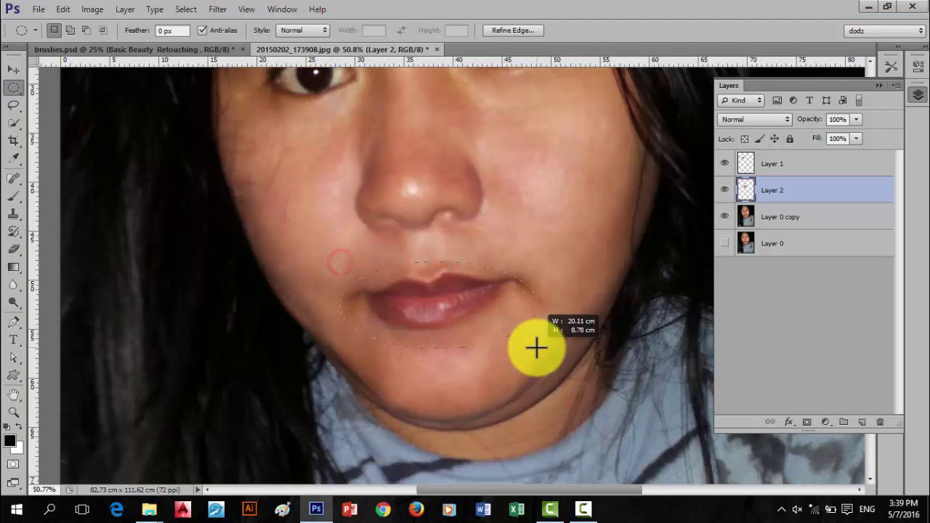
left_click_drag(486, 321, 470, 309)
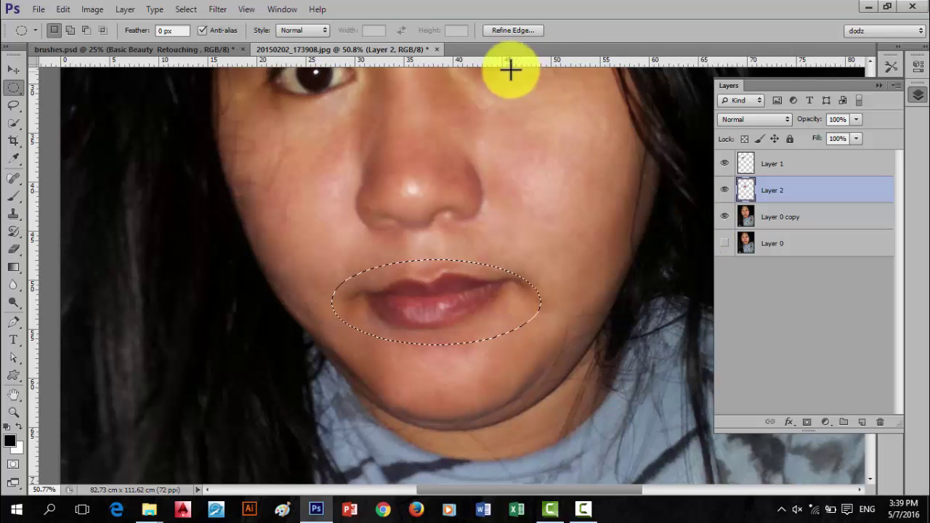
Feather the lip selection by 30.4 px and copy it to a new Layer 3 for transforming
left_click(512, 30)
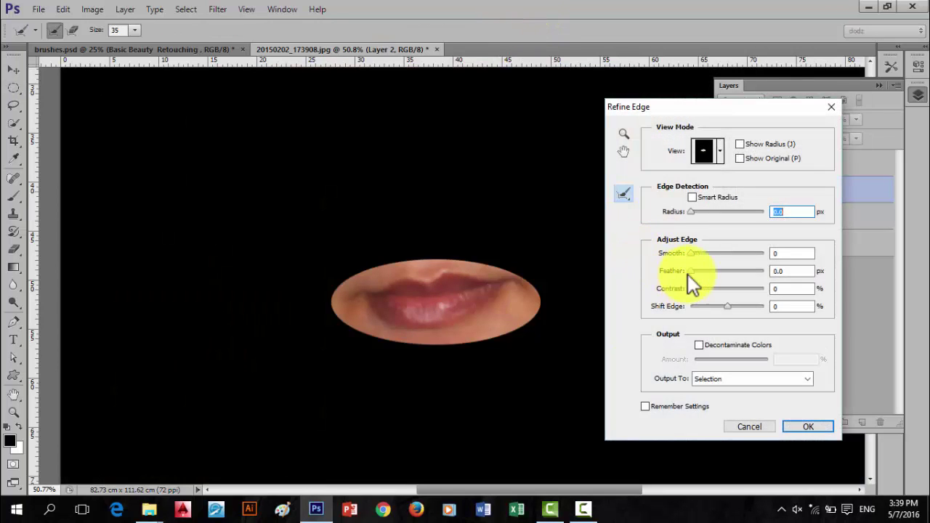
left_click_drag(723, 269, 726, 270)
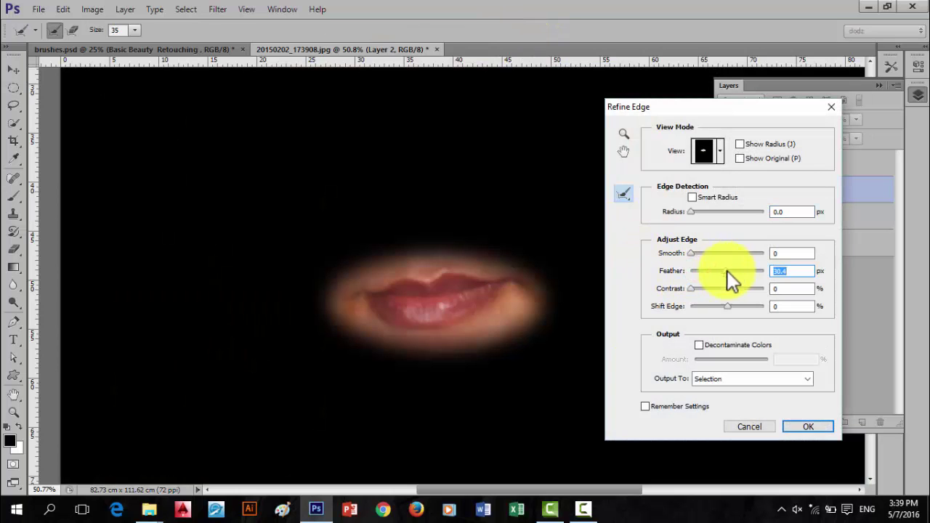
left_click(808, 426)
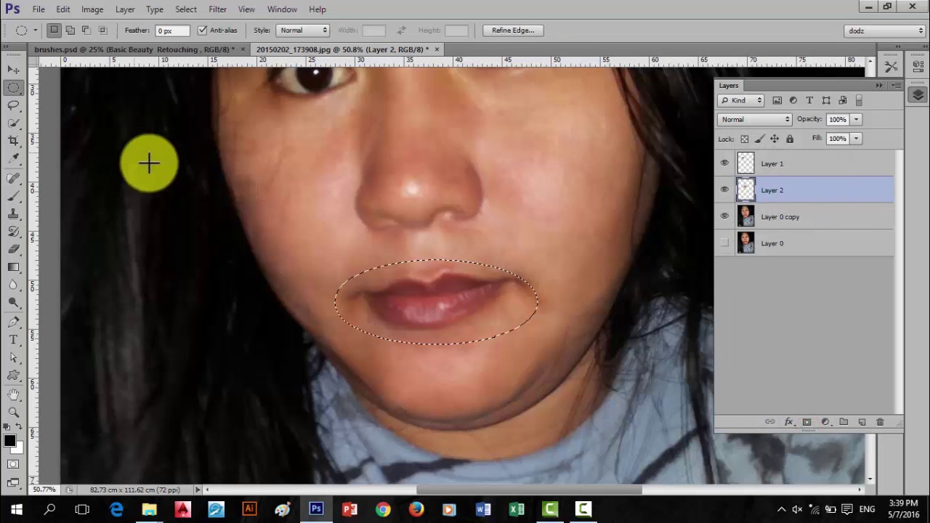
right_click(393, 301)
left_click(440, 156)
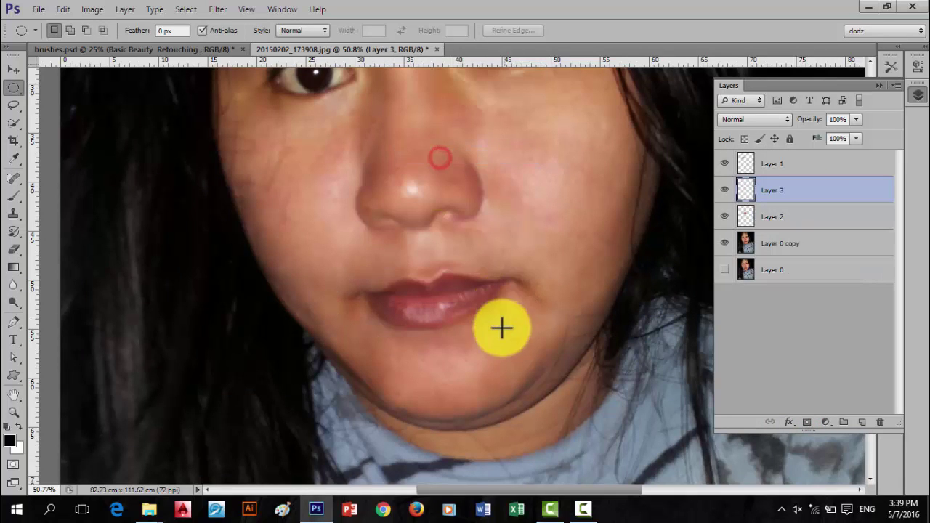
key("ctrl+t")
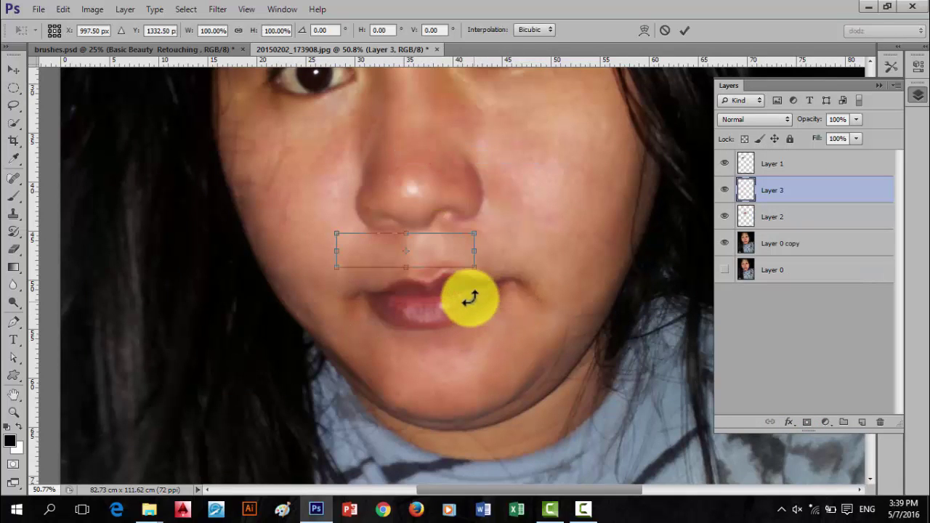
Rename the part layers eye, nose and mouth
left_click(20, 81)
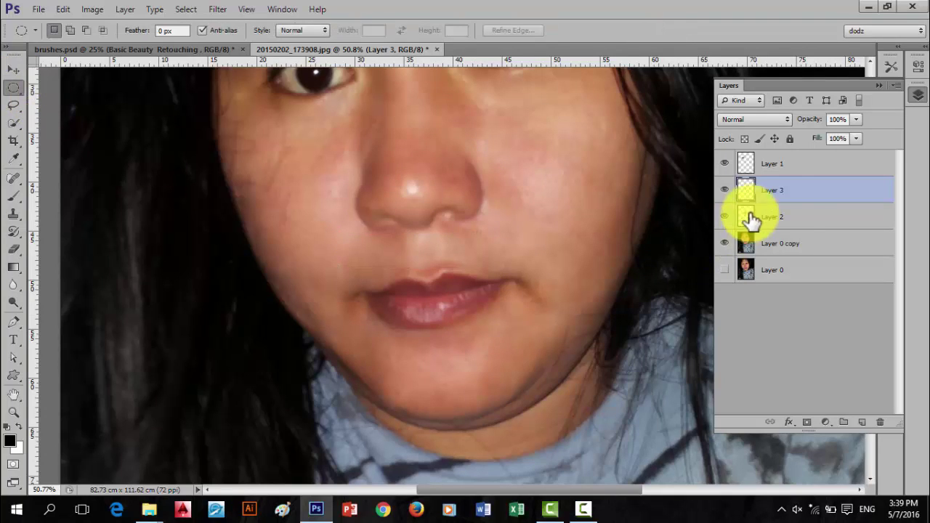
left_click(793, 213)
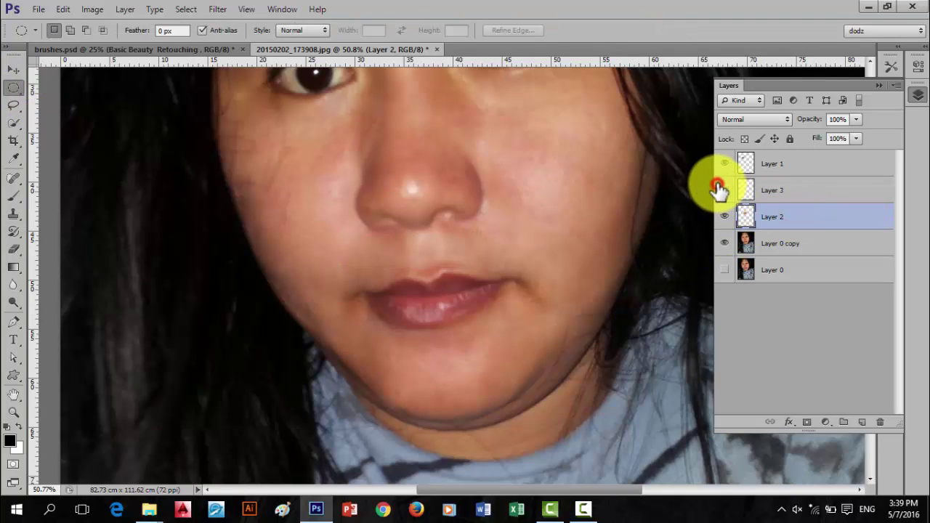
left_click(777, 190)
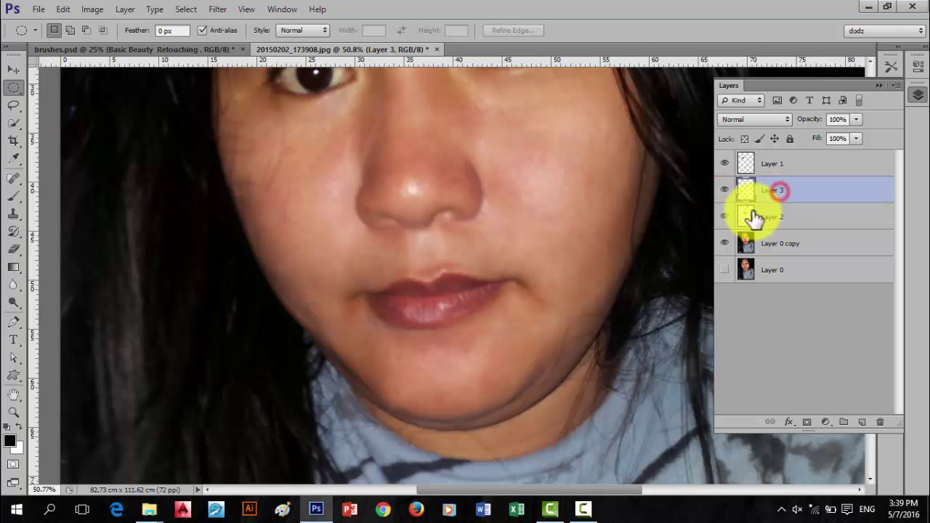
left_click(719, 164)
left_click(779, 166)
type("eye")
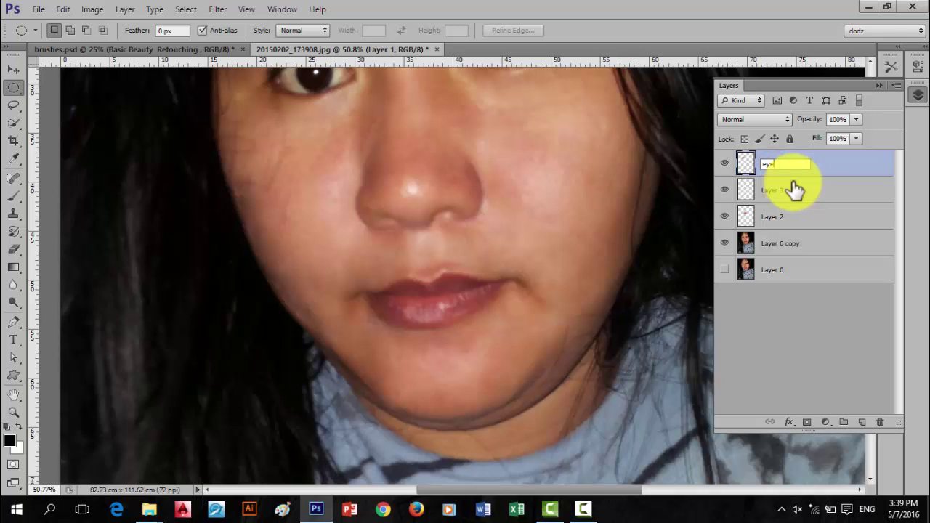
left_click(725, 216)
left_click(771, 219)
type("nos")
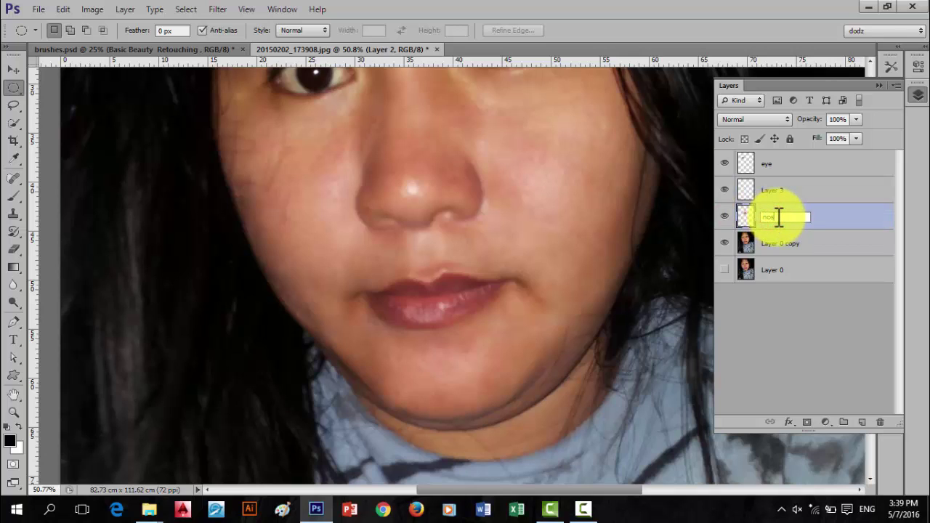
type("e")
left_click(792, 191)
type("mo")
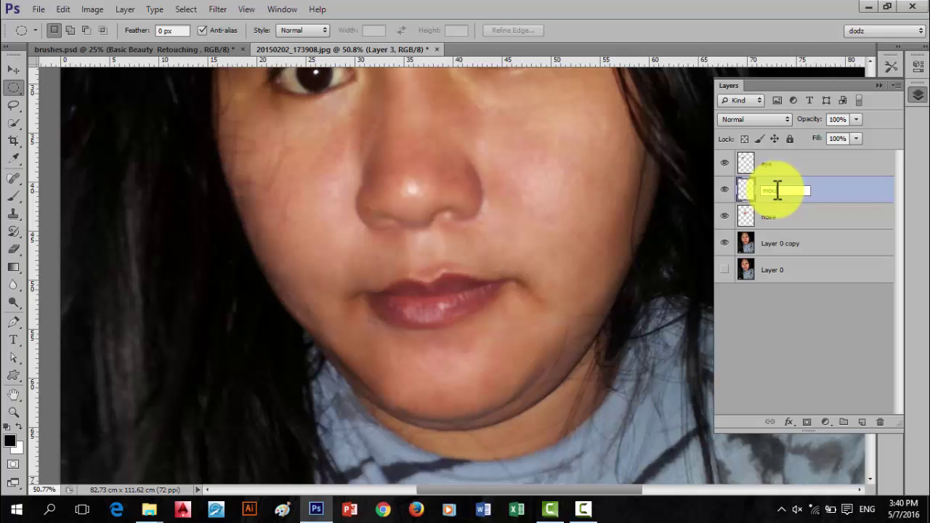
type("uth")
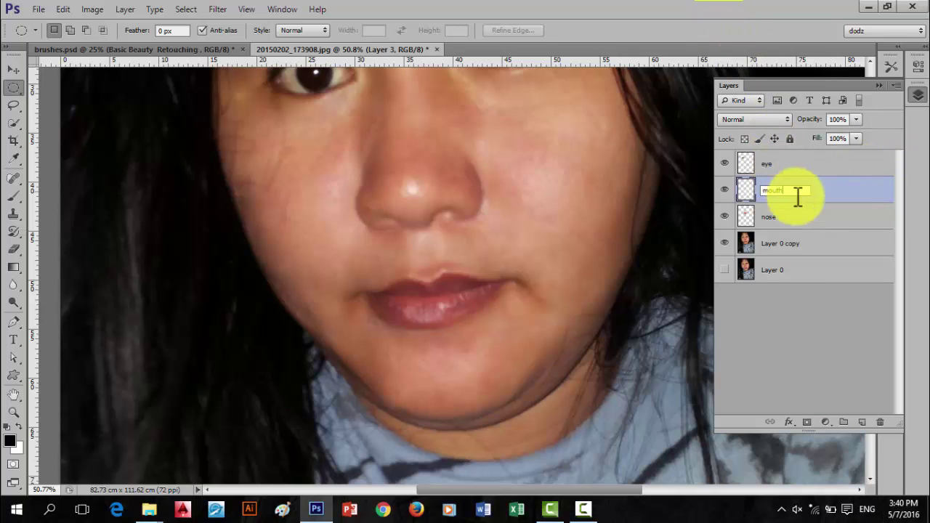
left_click(798, 215)
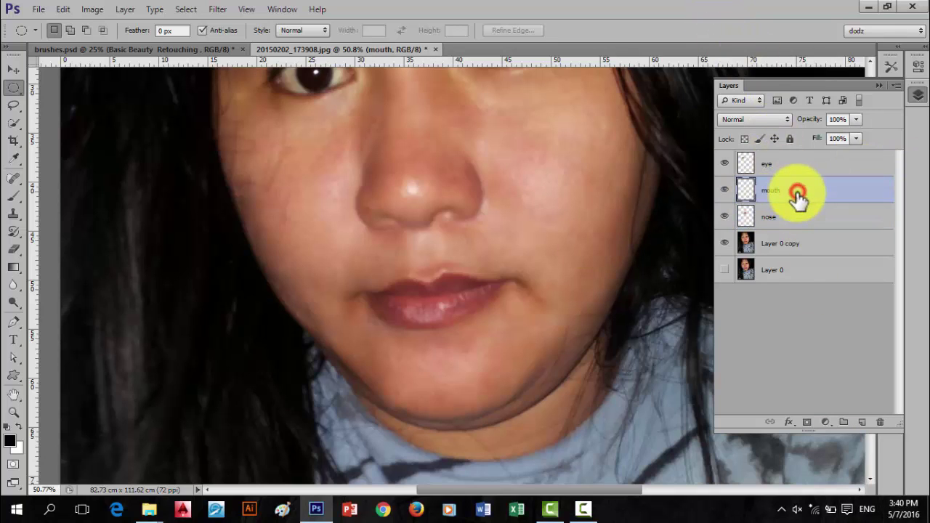
Enlarge the mouth layer to about 144%, then delete it
key("ctrl+t")
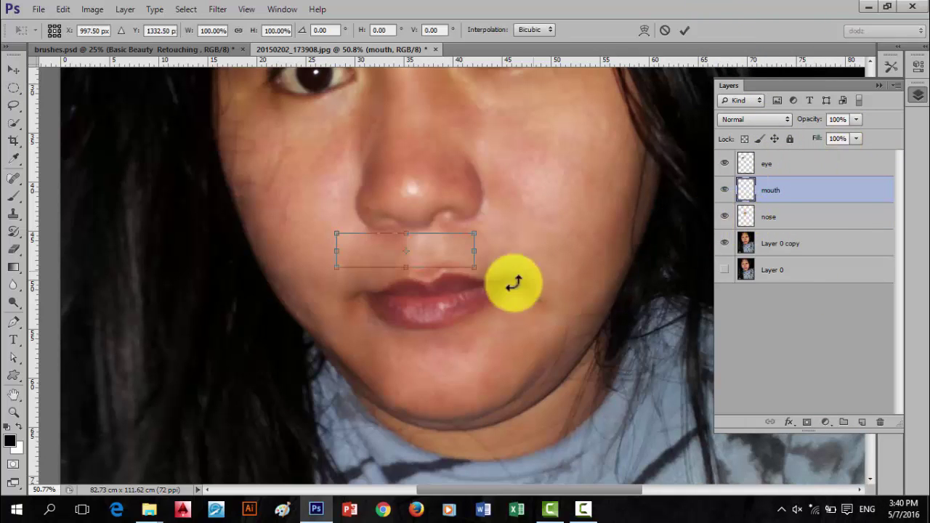
left_click_drag(473, 269, 505, 276)
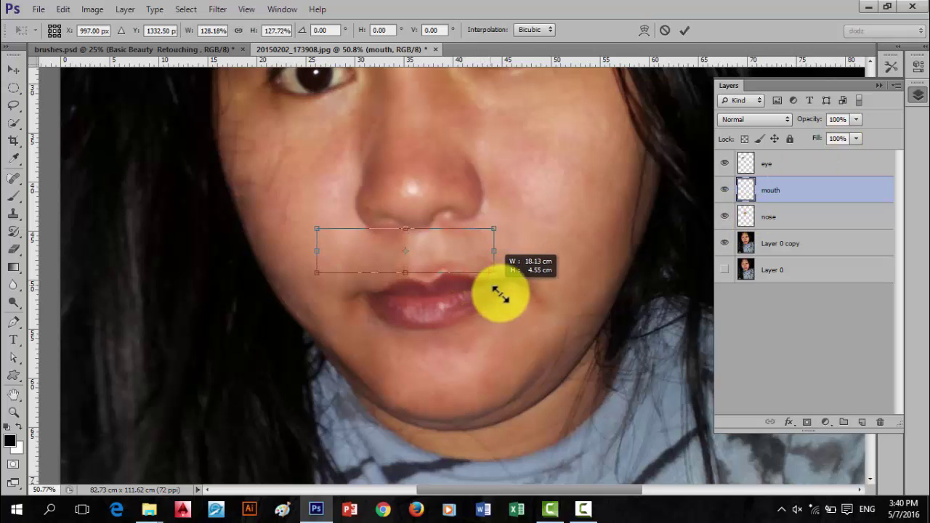
left_click(690, 31)
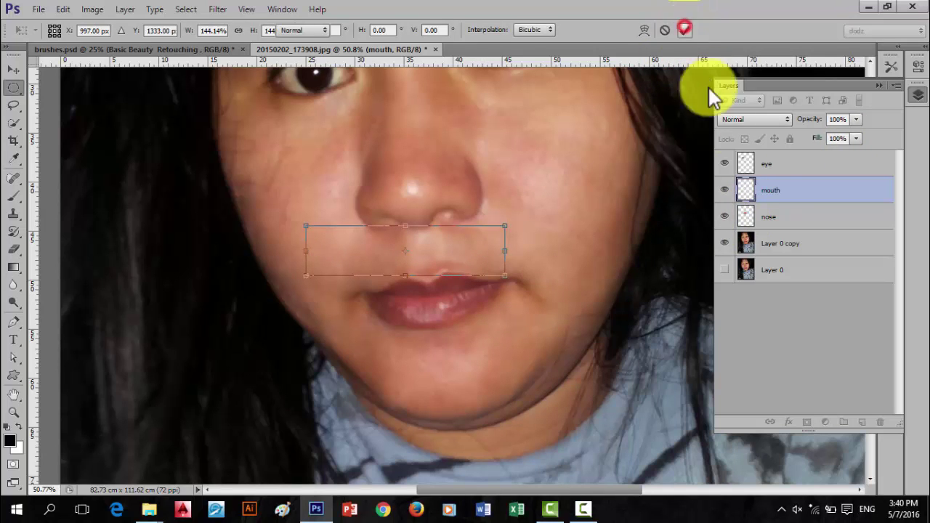
left_click_drag(793, 190, 880, 423)
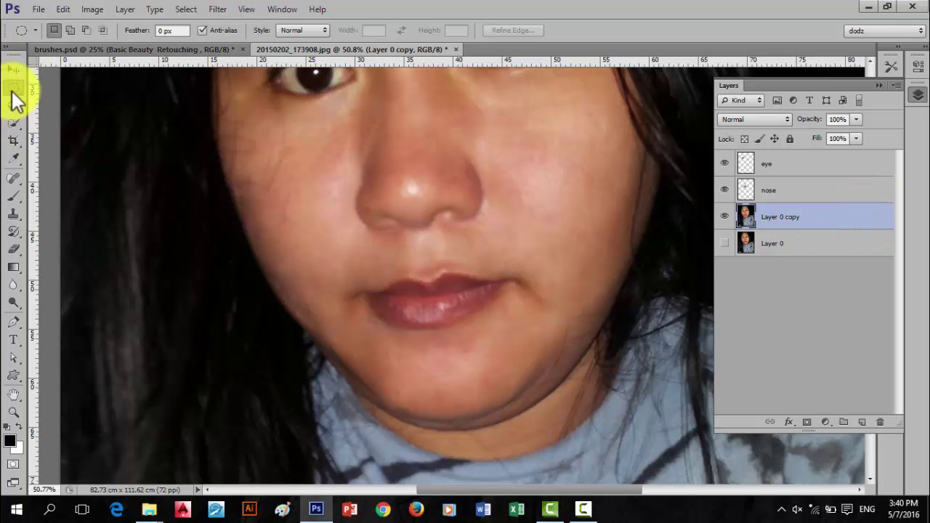
Draw an ellipse around the lips on Layer 0 copy and feather it heavily with Refine Edge
mouse_move(331, 255)
left_mouse_down()
mouse_move(544, 378)
mouse_move(548, 346)
left_mouse_up()
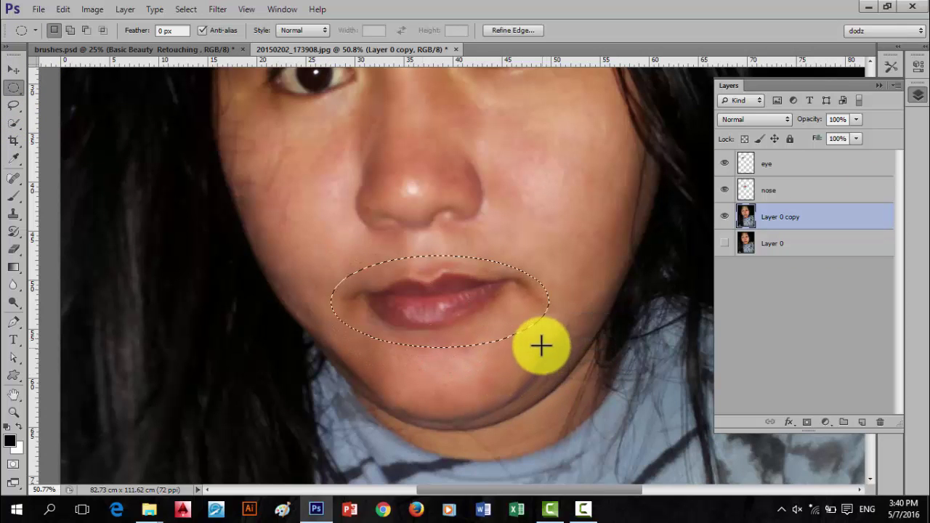
left_click(508, 29)
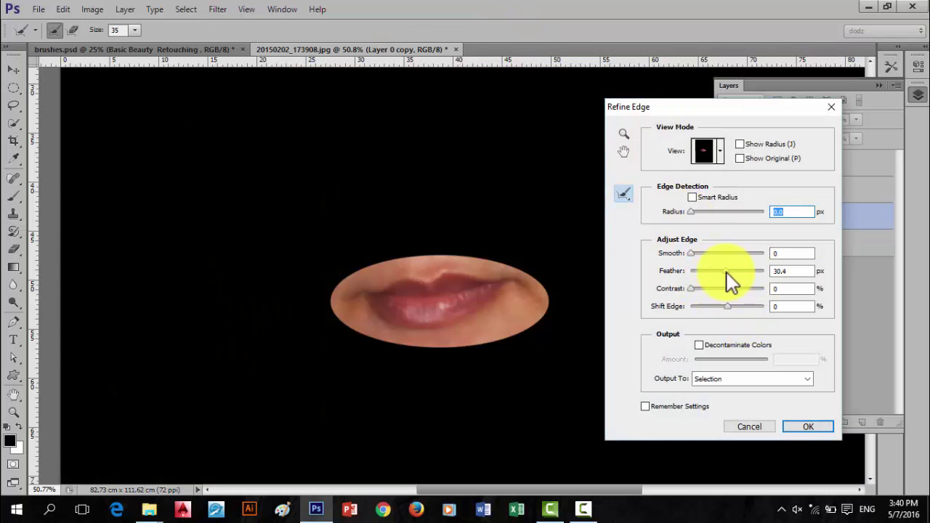
left_click_drag(726, 272, 726, 272)
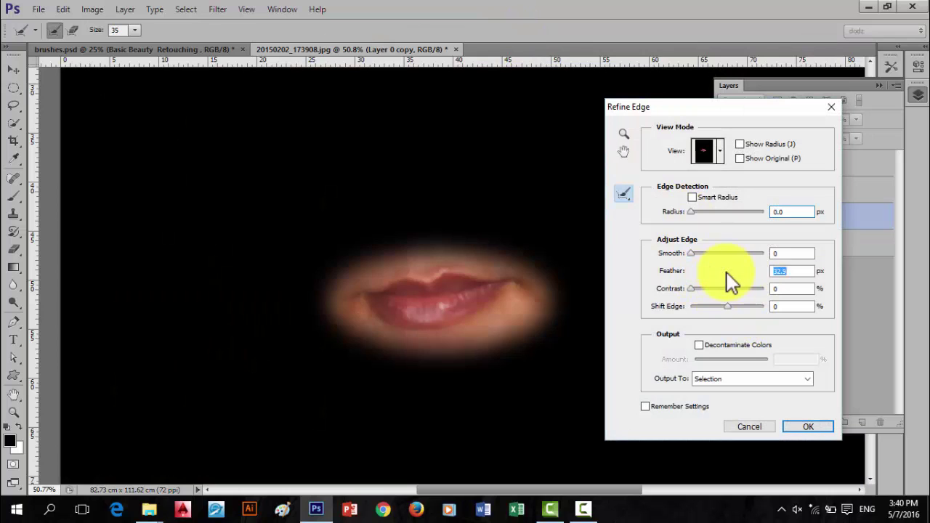
left_click(797, 427)
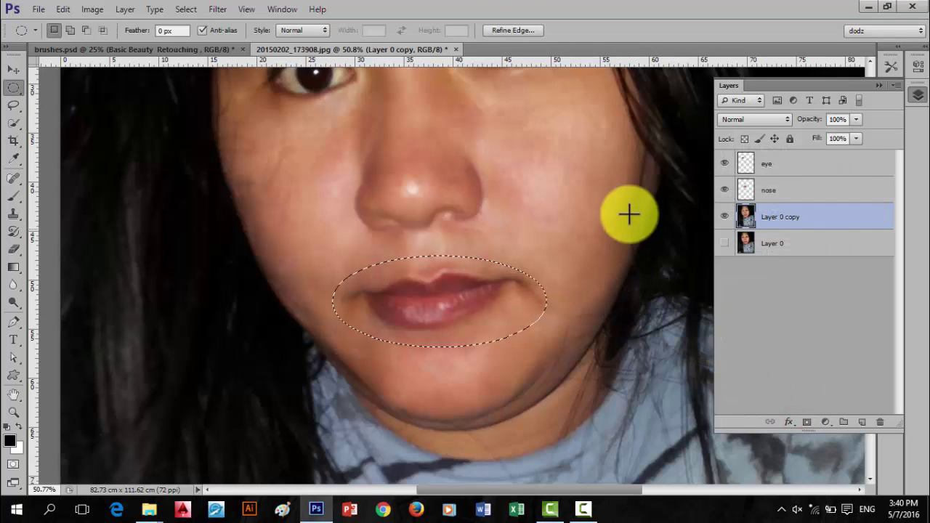
Copy the feathered lips onto a new layer named mouth
right_click(433, 303)
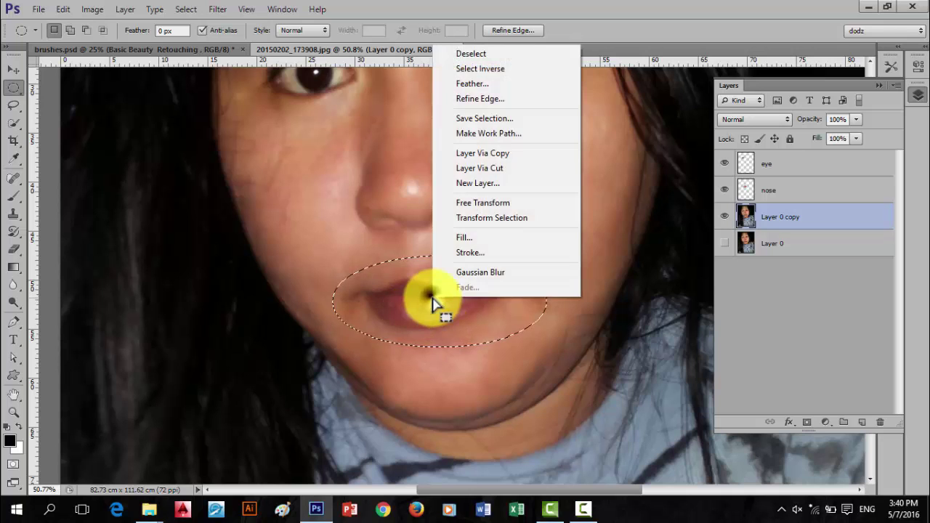
left_click(493, 159)
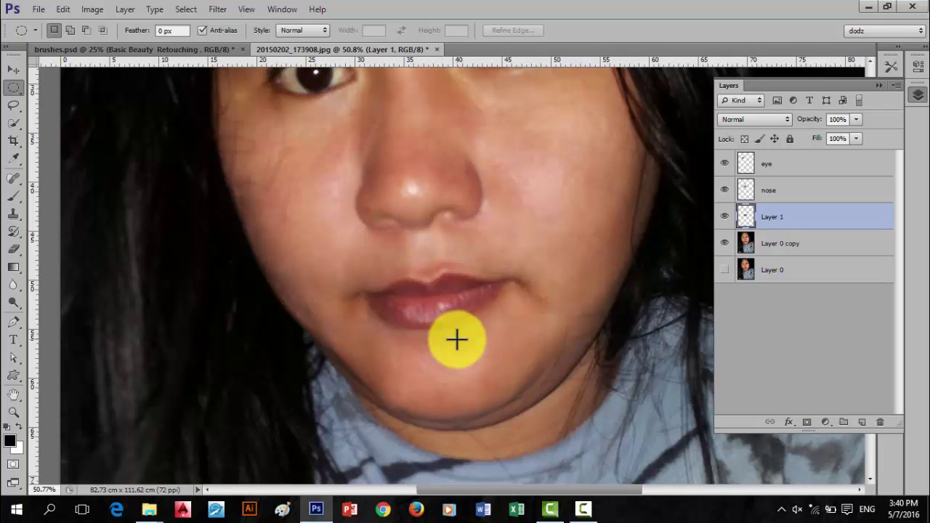
key("ctrl+t")
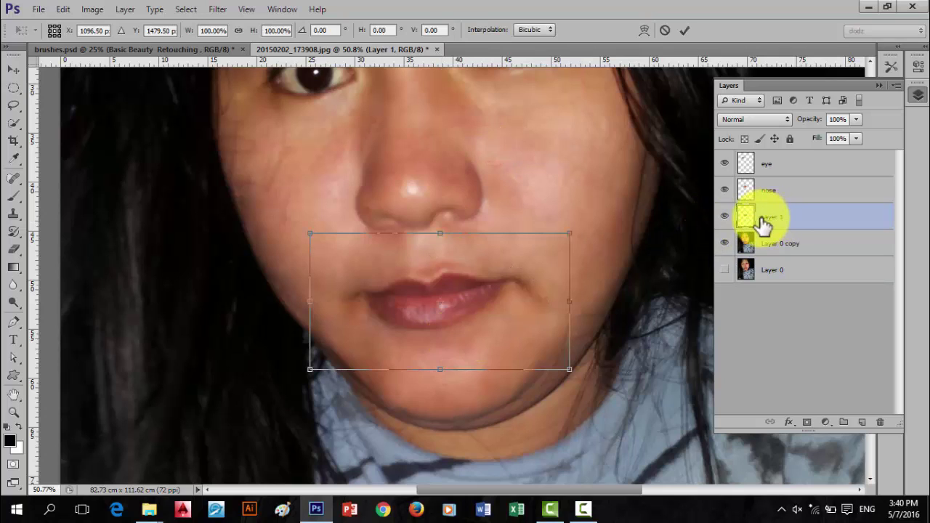
key("Return")
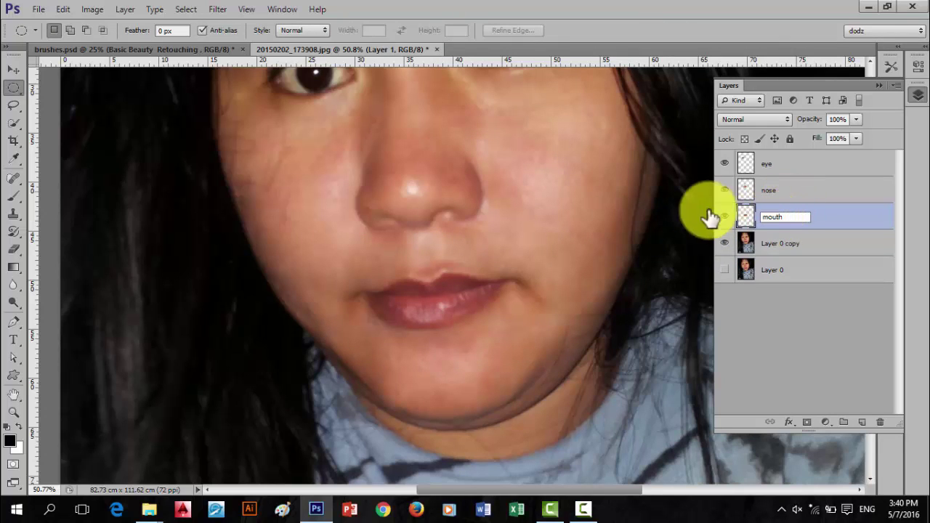
left_click(14, 65)
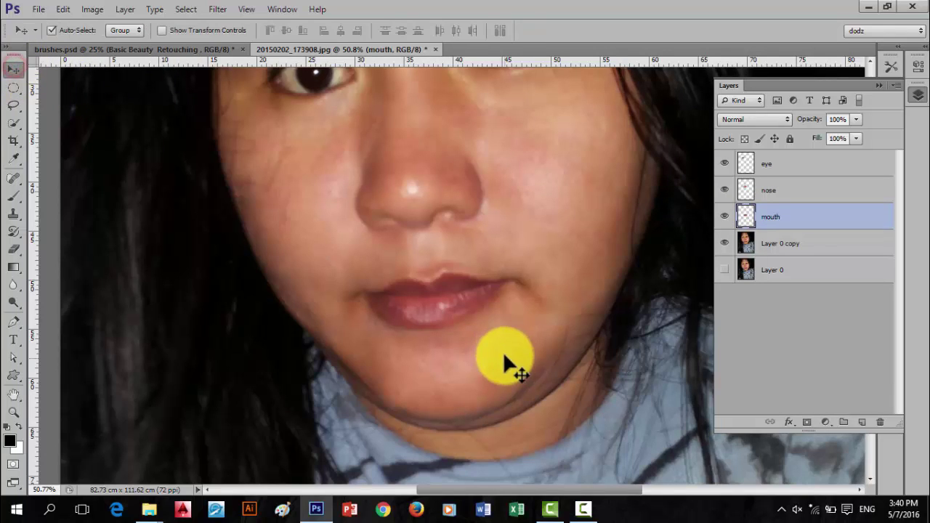
Enlarge the lips on the mouth layer to about 113% and apply it
key("ctrl+t")
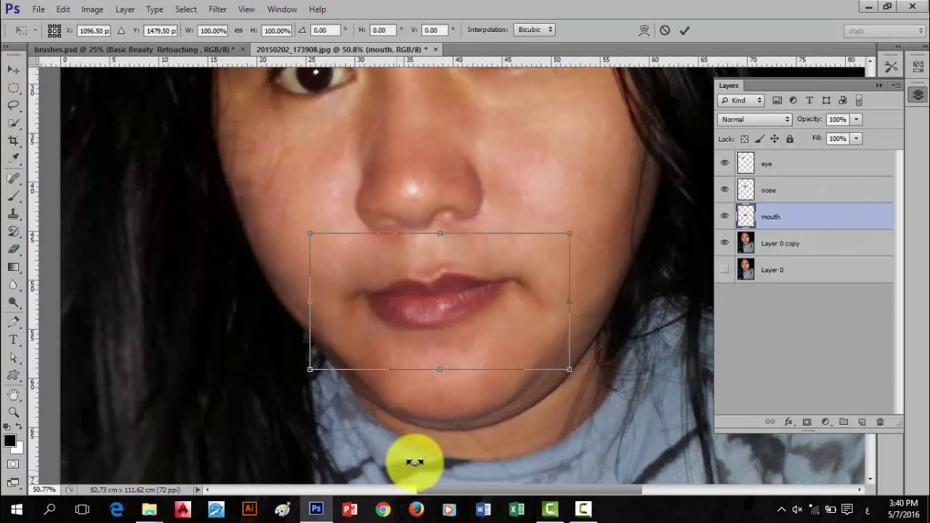
left_click_drag(569, 373, 592, 380)
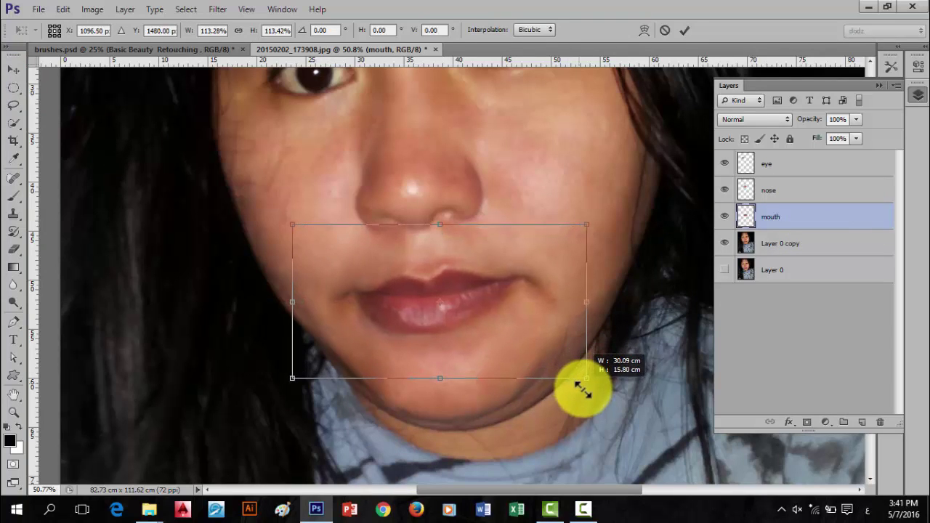
left_click(685, 31)
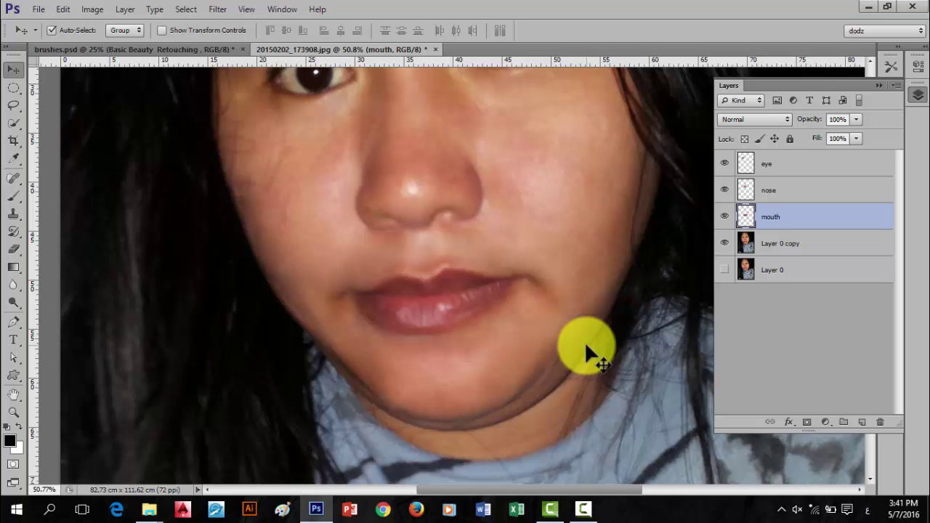
key("e")
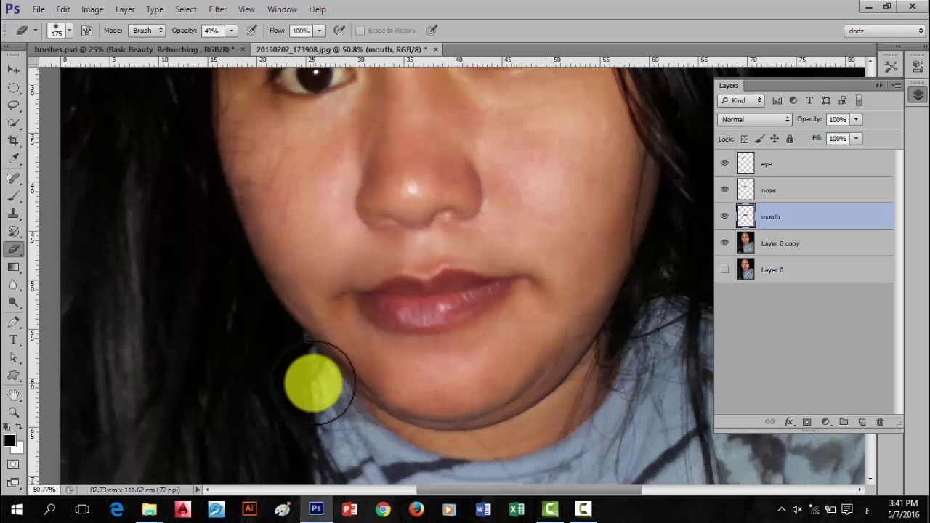
right_click(16, 252)
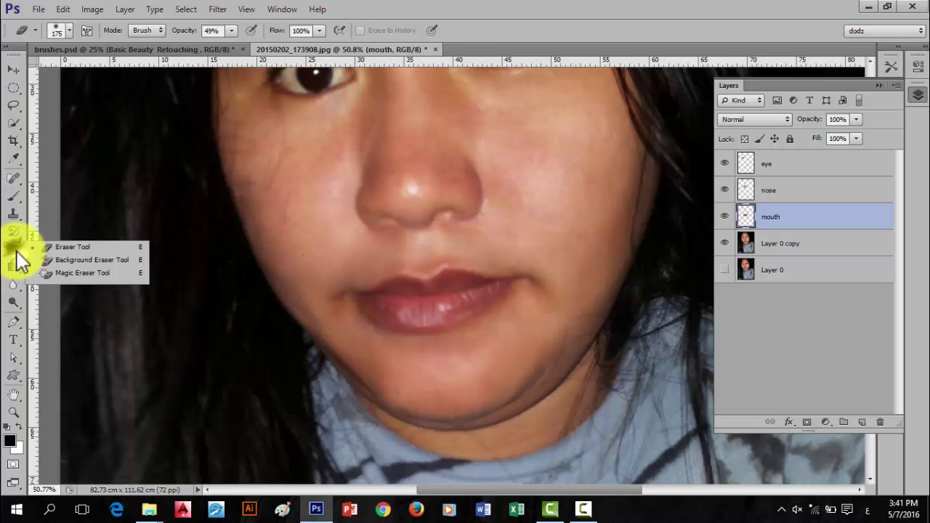
left_click(46, 244)
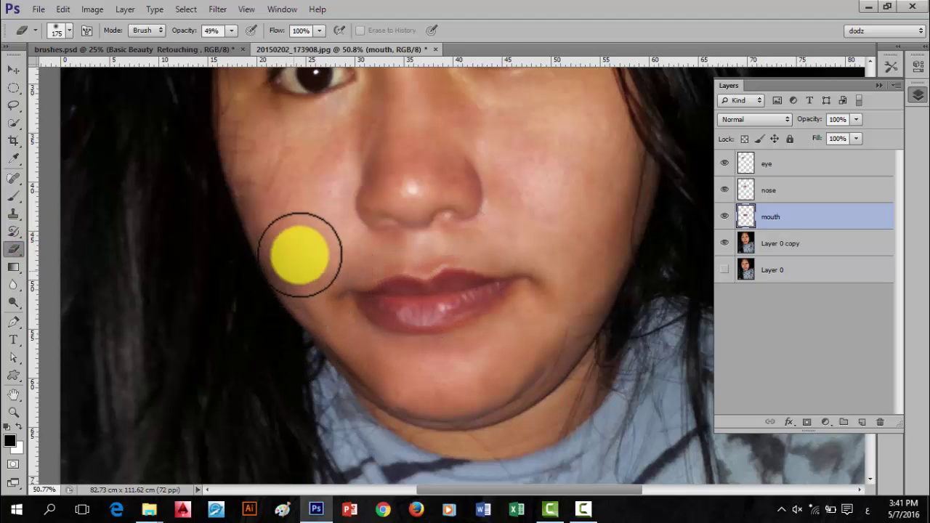
left_click(286, 255)
left_click(569, 216)
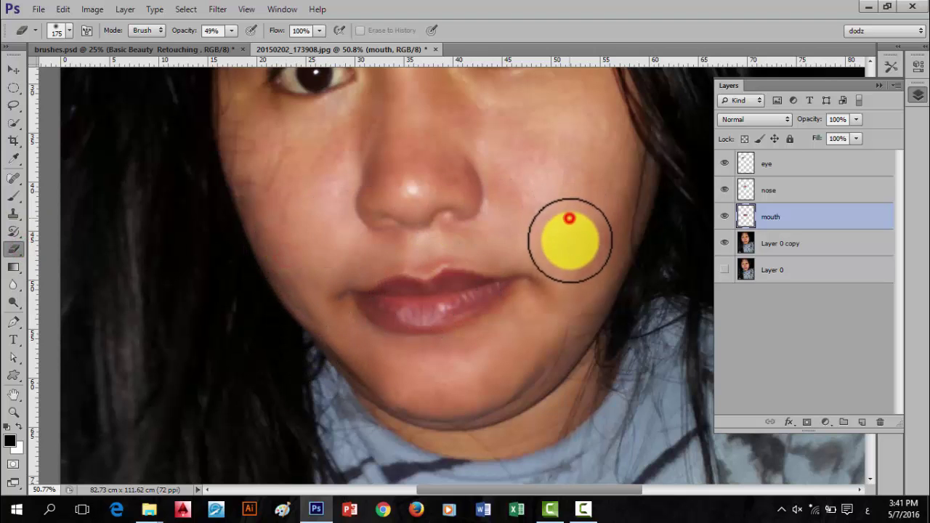
left_click(590, 246)
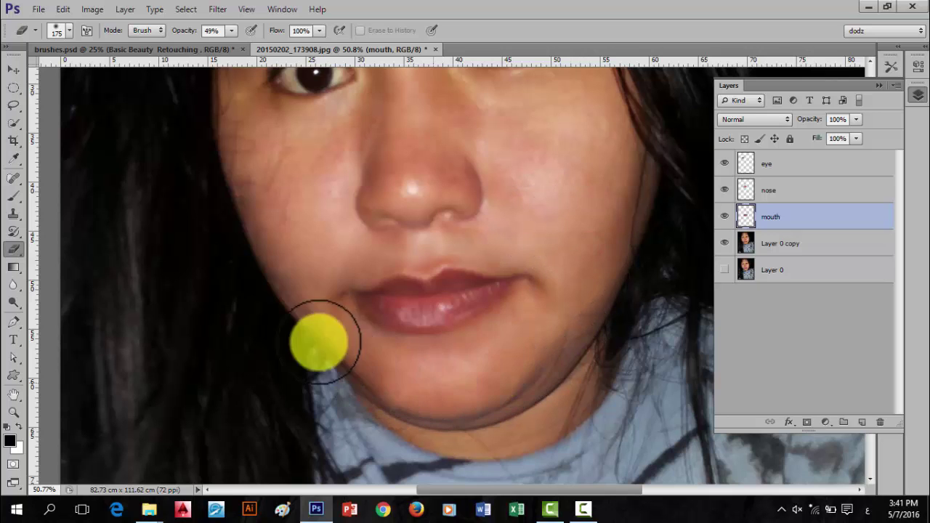
scroll(506, 351, "up", 3)
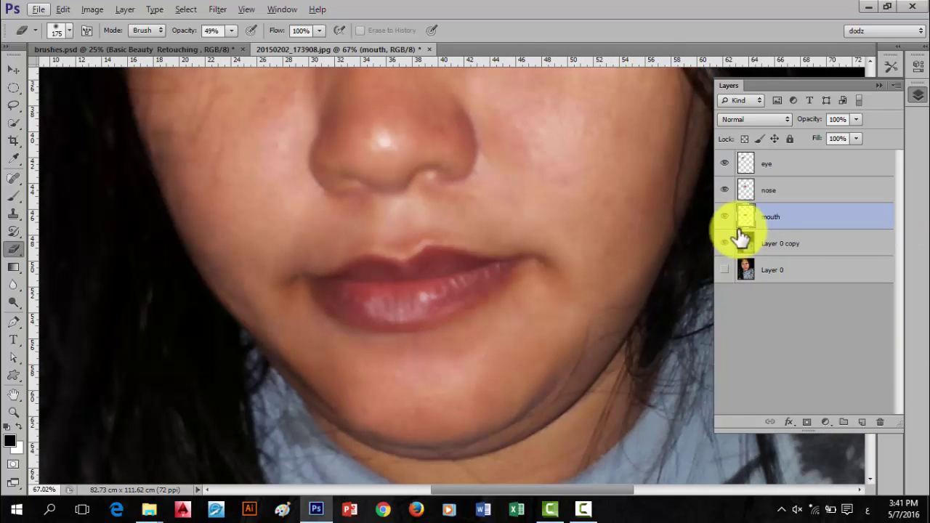
left_click(725, 216)
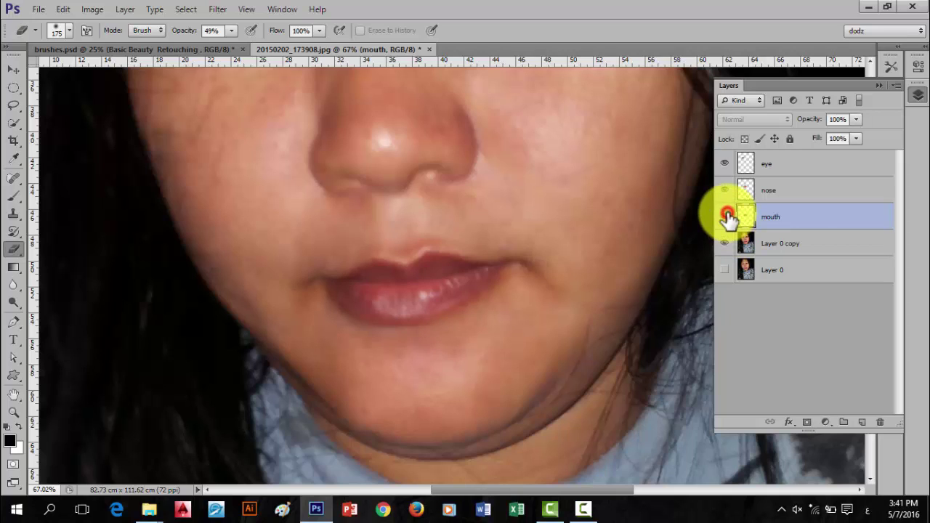
left_click(725, 216)
left_click(725, 215)
left_click(725, 216)
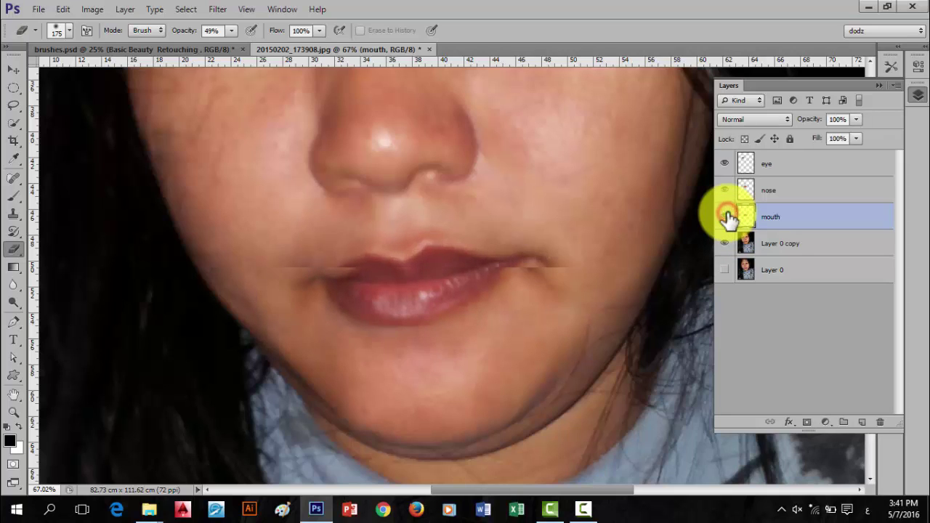
left_click(725, 216)
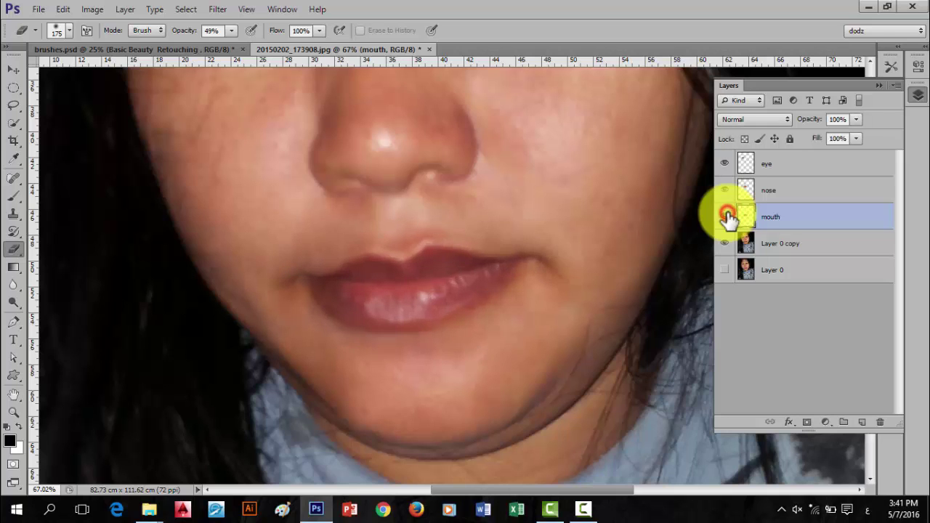
scroll(434, 330, "down", 2)
scroll(434, 330, "down", 2)
scroll(436, 327, "down", 1)
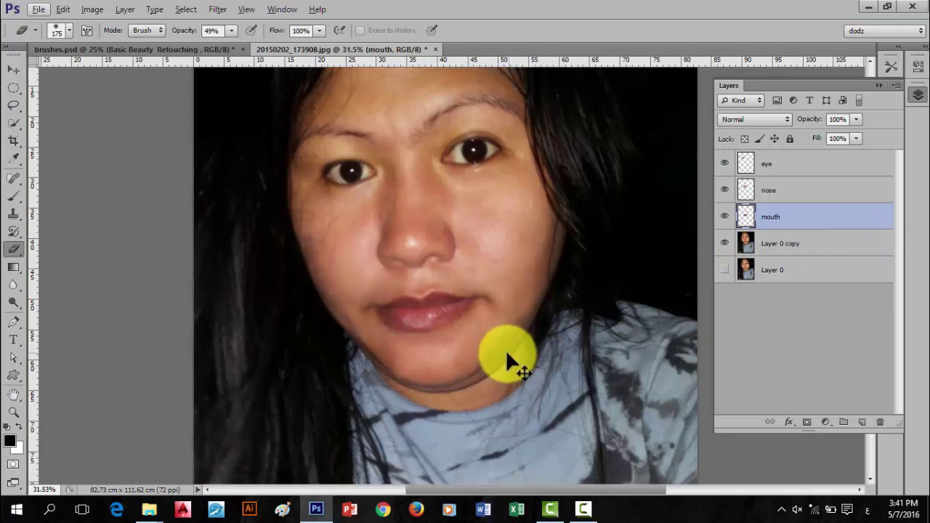
Shrink the mouth layer's lips slightly in two applied resize passes
key("ctrl+t")
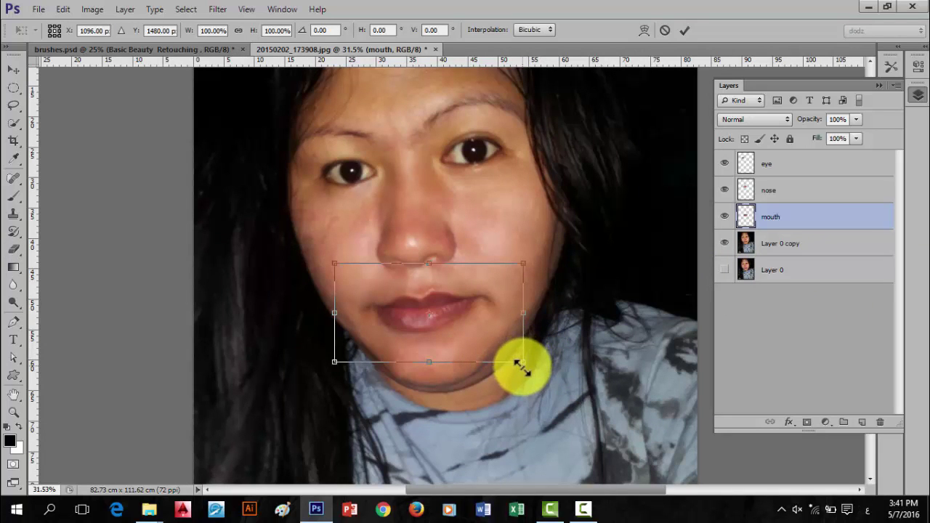
left_click_drag(523, 362, 518, 357)
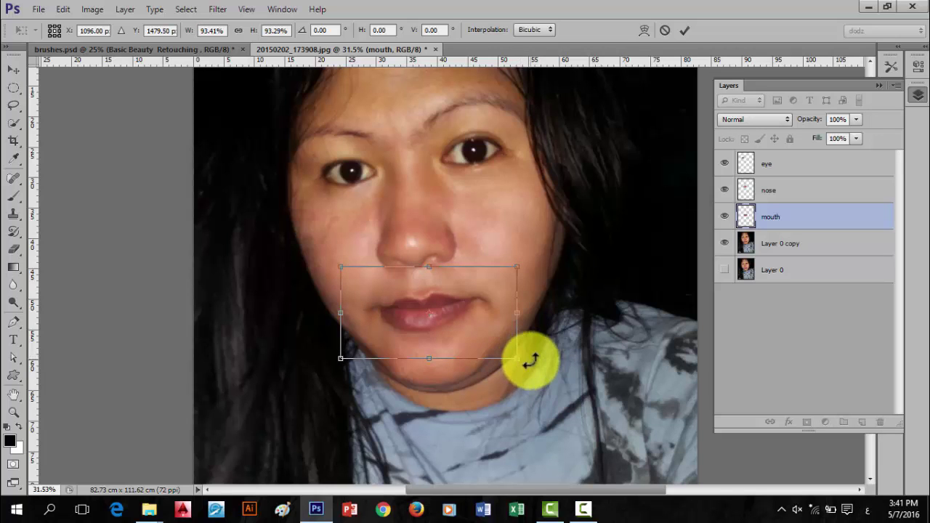
key("Return")
key("e")
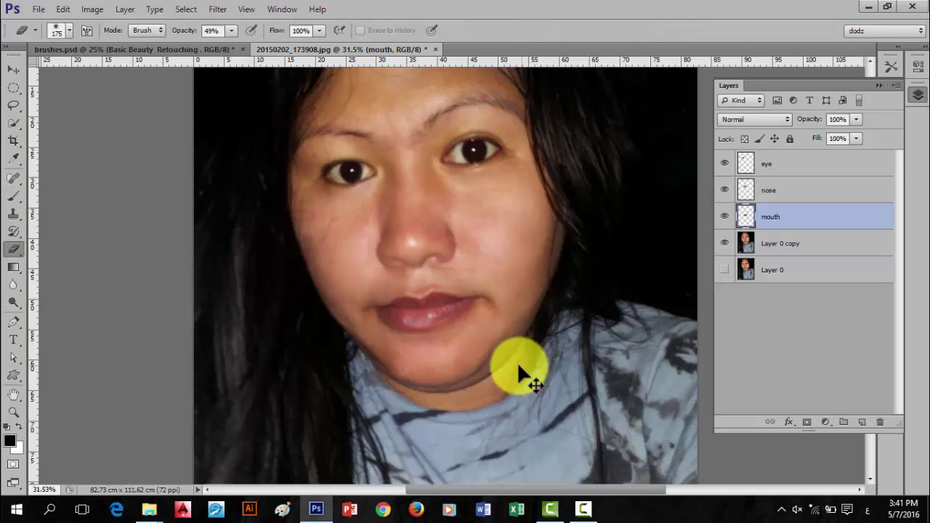
key("ctrl+t")
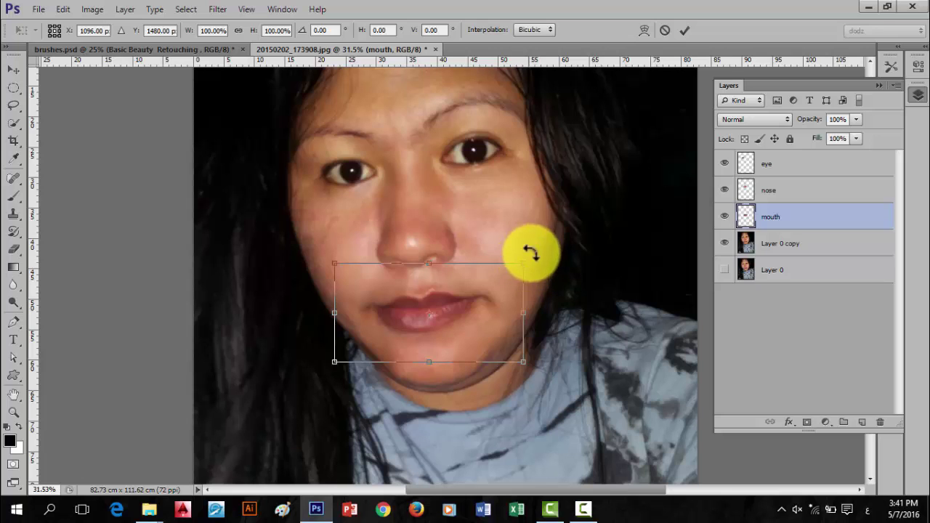
mouse_move(528, 260)
left_mouse_down()
mouse_move(506, 260)
mouse_move(467, 290)
mouse_move(527, 257)
mouse_move(511, 267)
left_mouse_up()
key("Return")
key("e")
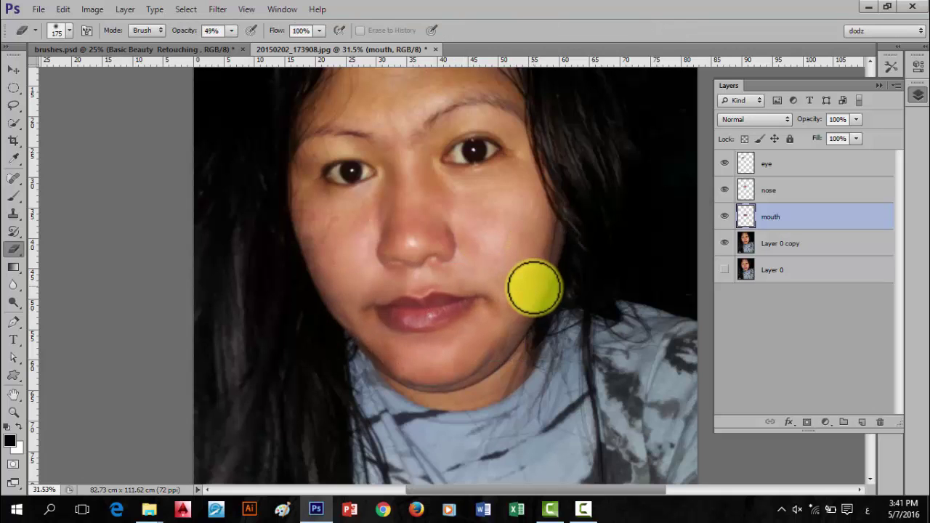
Rescale the lips to about 96%, undoing an overshoot, and shift them slightly left
key("ctrl+t")
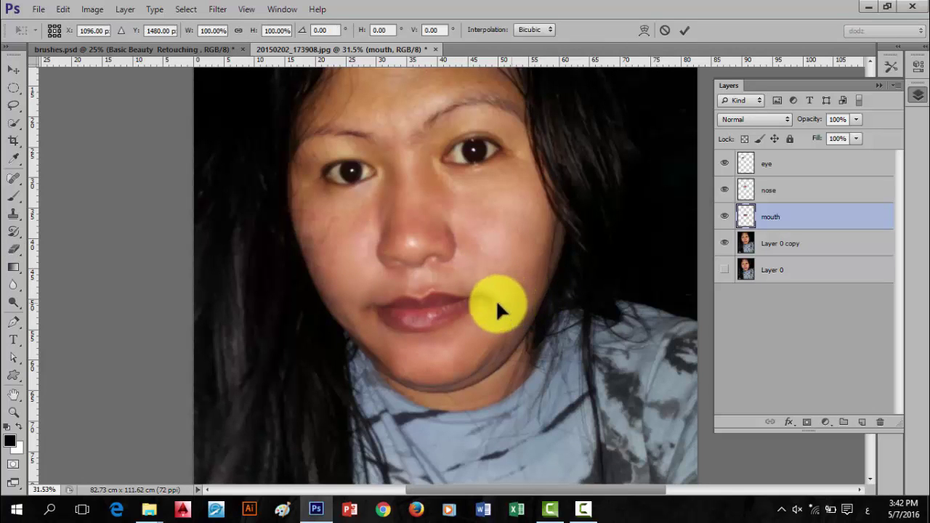
mouse_move(330, 259)
left_mouse_down()
mouse_move(372, 287)
mouse_move(348, 261)
mouse_move(346, 270)
left_mouse_up()
mouse_move(345, 361)
left_mouse_down()
mouse_move(369, 332)
mouse_move(347, 356)
left_mouse_up()
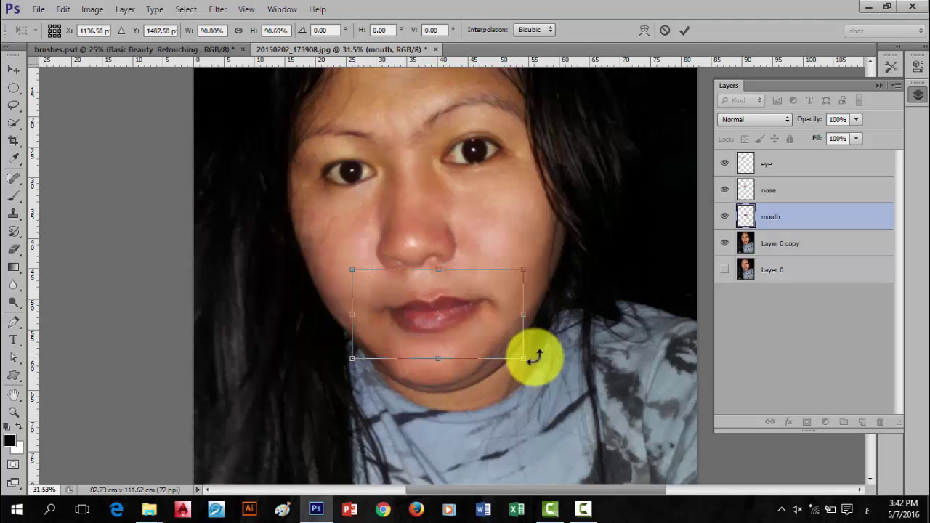
mouse_move(524, 358)
left_mouse_down()
mouse_move(473, 326)
mouse_move(494, 337)
left_mouse_up()
key("ctrl+z")
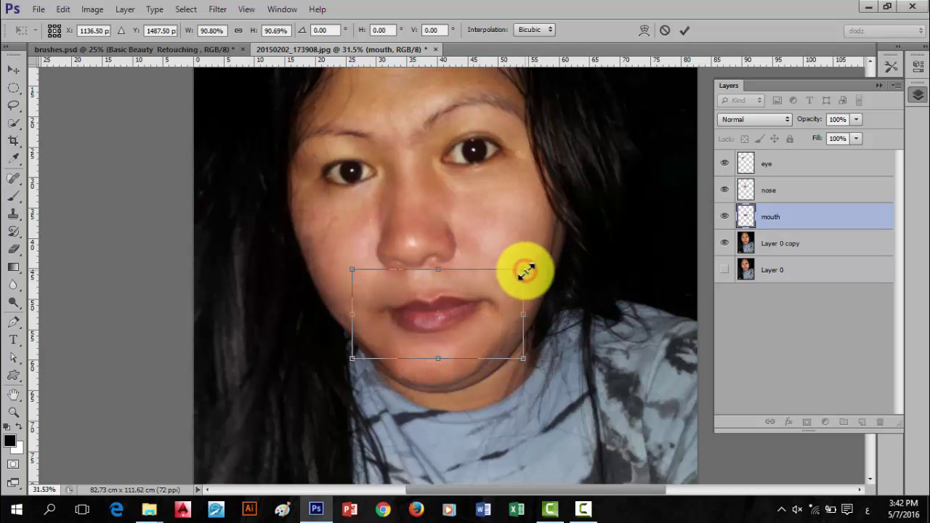
mouse_move(524, 271)
left_mouse_down()
mouse_move(544, 254)
mouse_move(520, 270)
mouse_move(534, 263)
left_mouse_up()
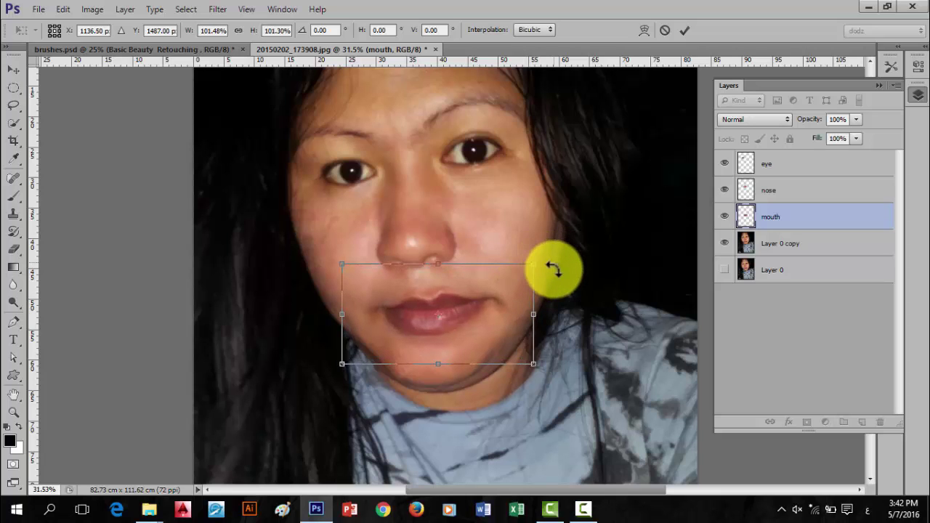
left_click_drag(535, 261, 528, 266)
left_click_drag(462, 324, 457, 322)
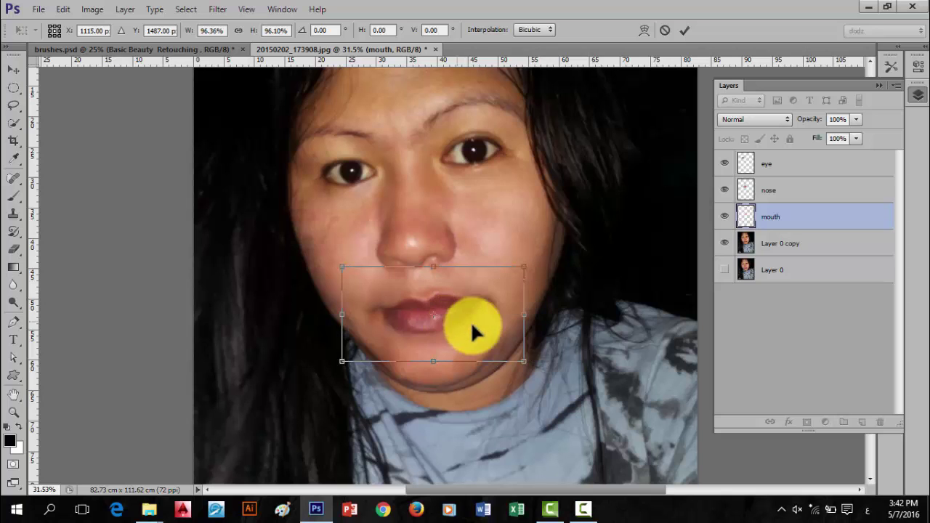
Commit the lips' 96% resize and shift, then zoom to review the blend
left_click(685, 31)
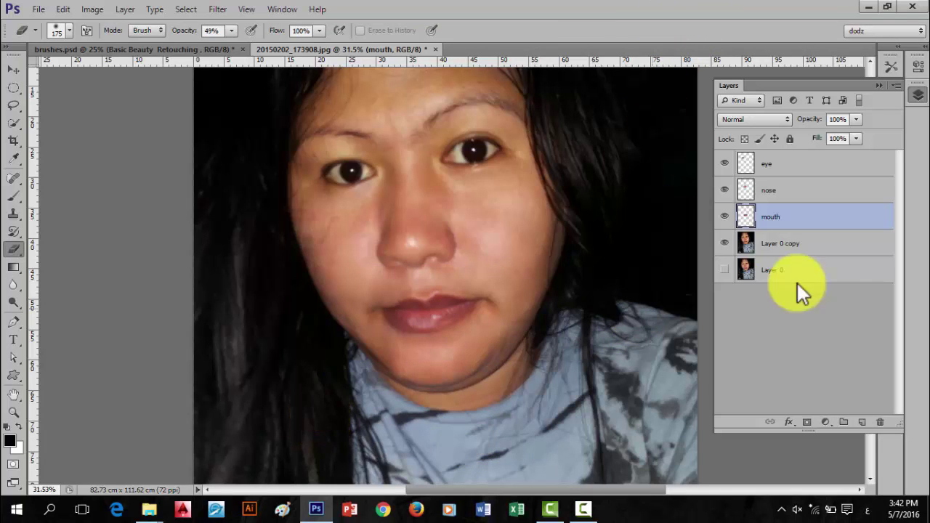
scroll(455, 283, "down", 1)
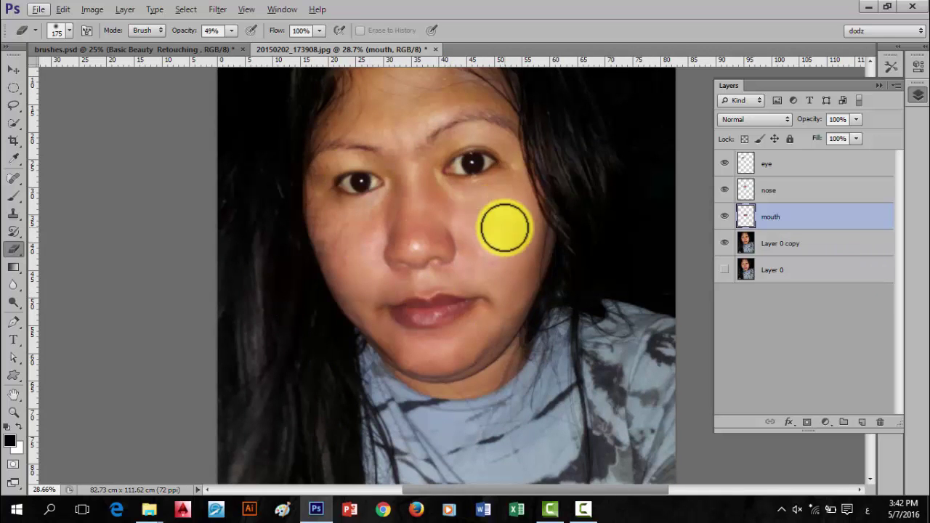
scroll(480, 202, "up", 1)
scroll(479, 202, "up", 1)
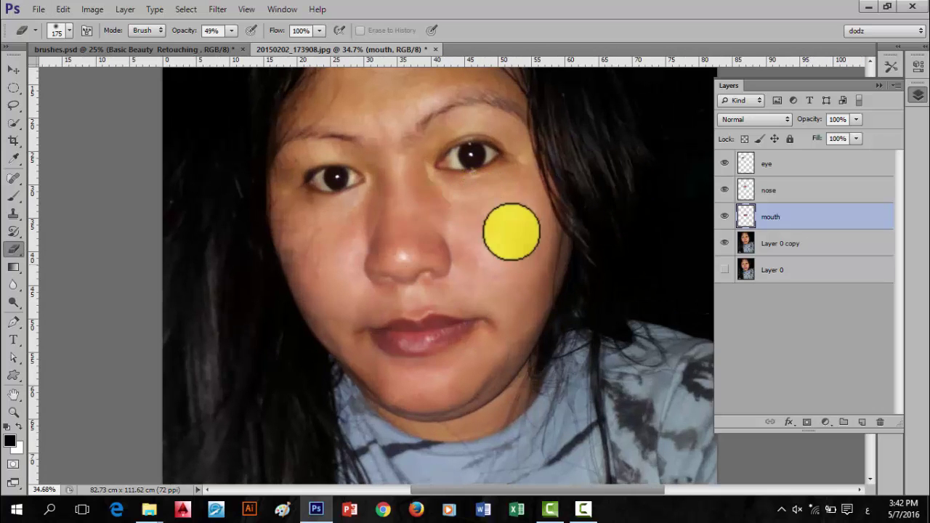
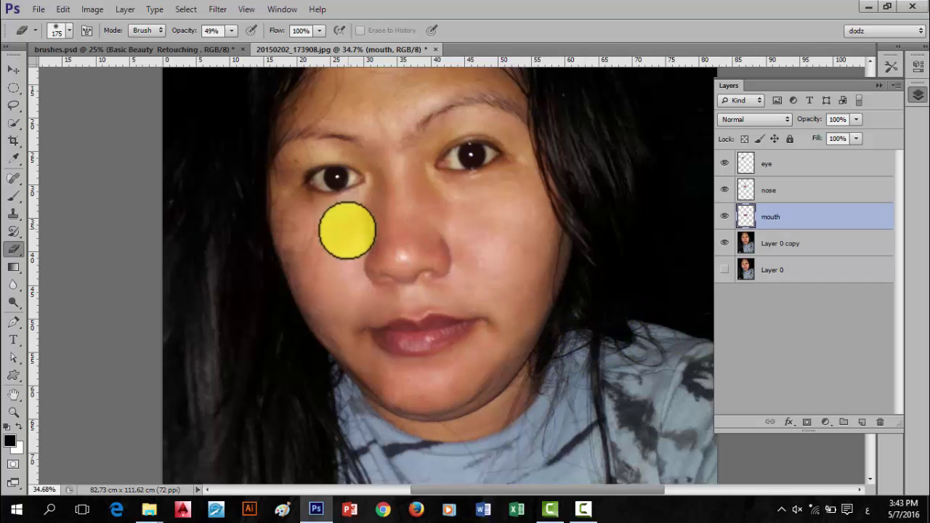
Select Layer 0 copy through the eye layer so eye, nose, mouth and Layer 0 copy are selected
scroll(363, 249, "down", 1)
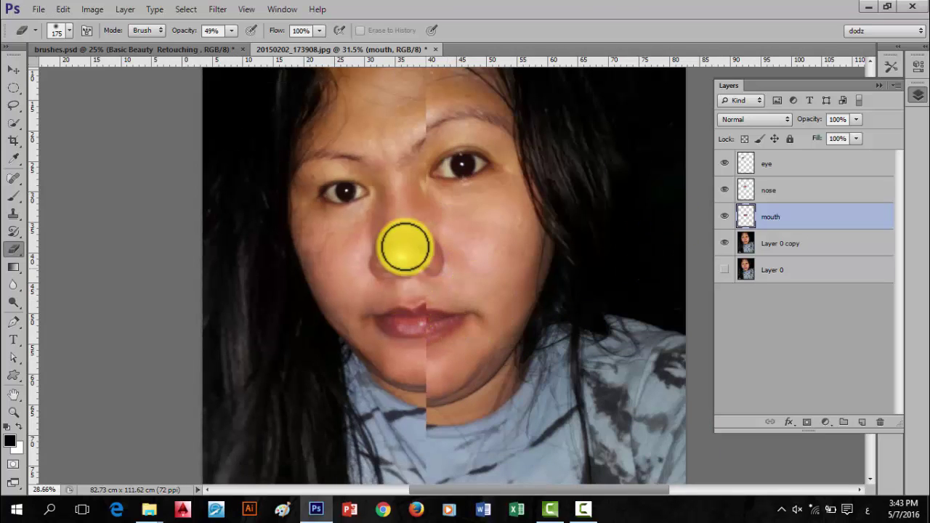
scroll(408, 242, "down", 1)
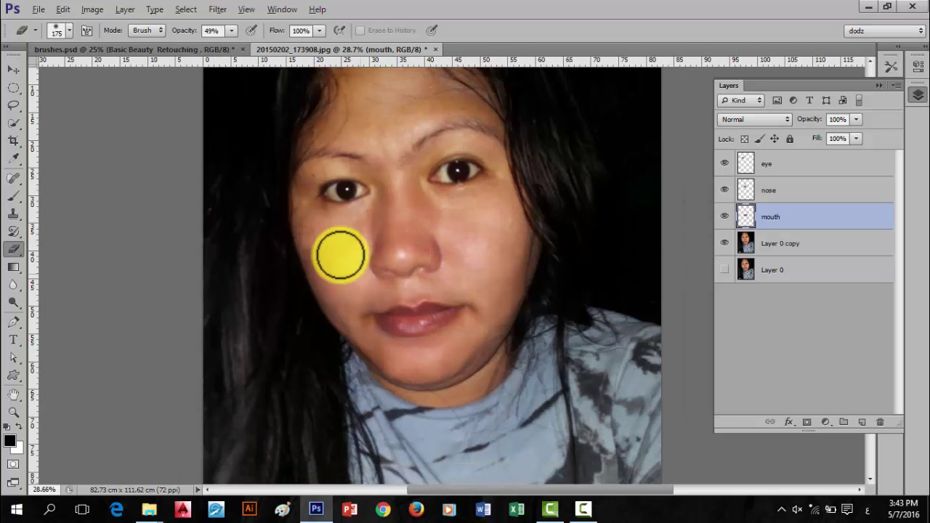
scroll(459, 237, "down", 1)
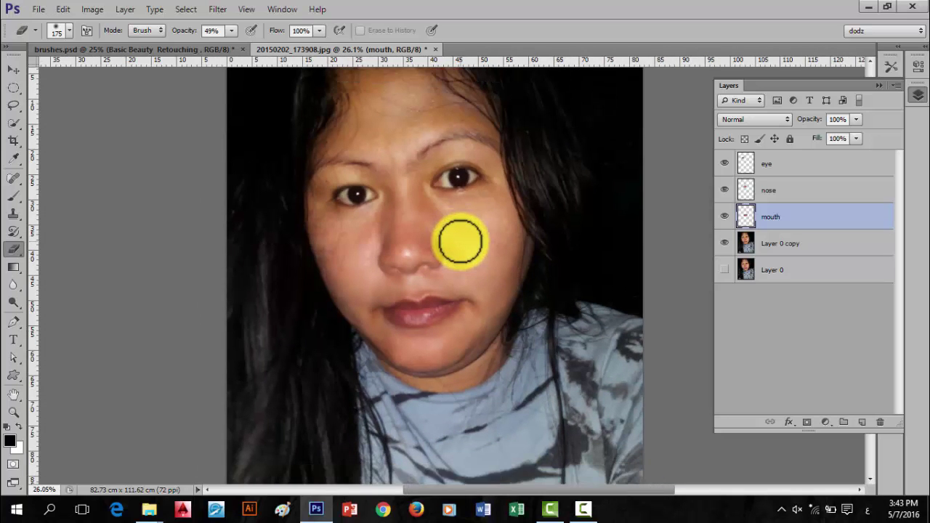
scroll(460, 239, "up", 1)
scroll(459, 239, "up", 1)
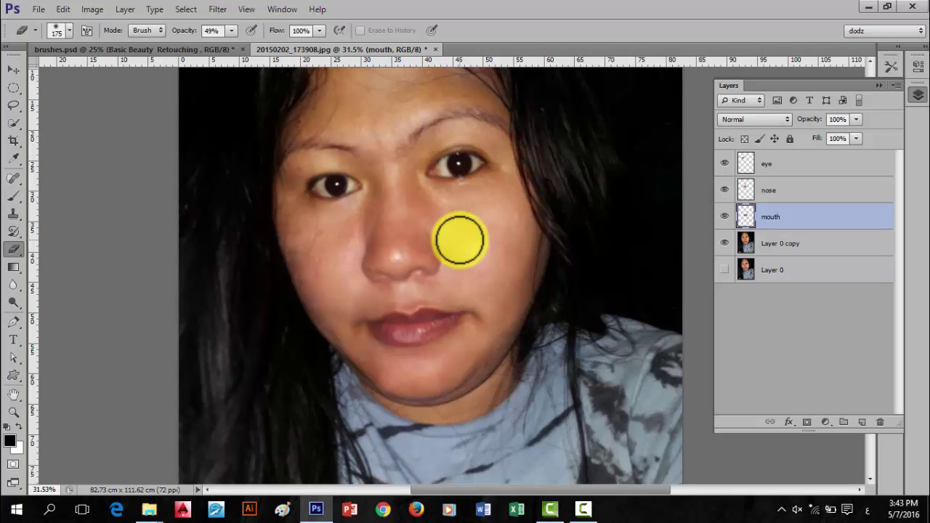
left_click(811, 244)
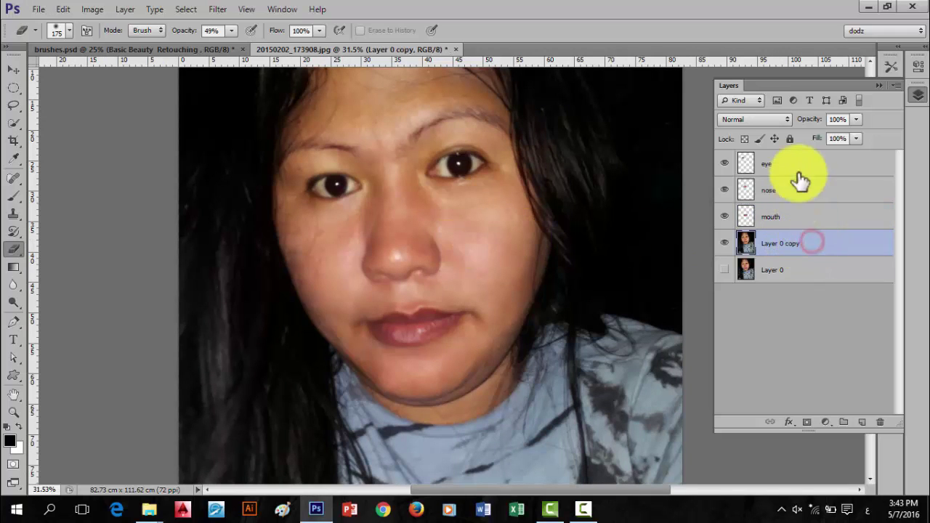
left_click(794, 163, "shift")
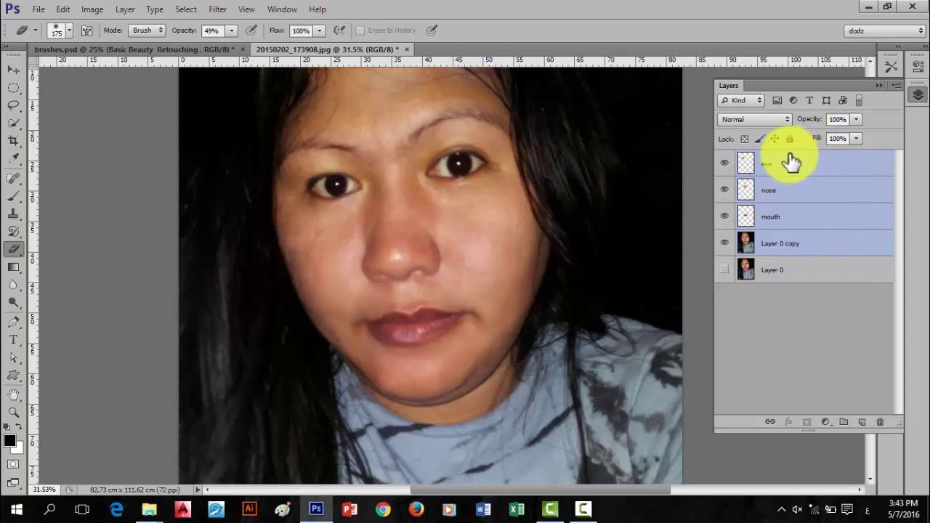
Click through the eye, nose, mouth and Layer 0 copy layers, briefly opening the layer menu
left_click(788, 161)
left_click(790, 188)
left_click(808, 218)
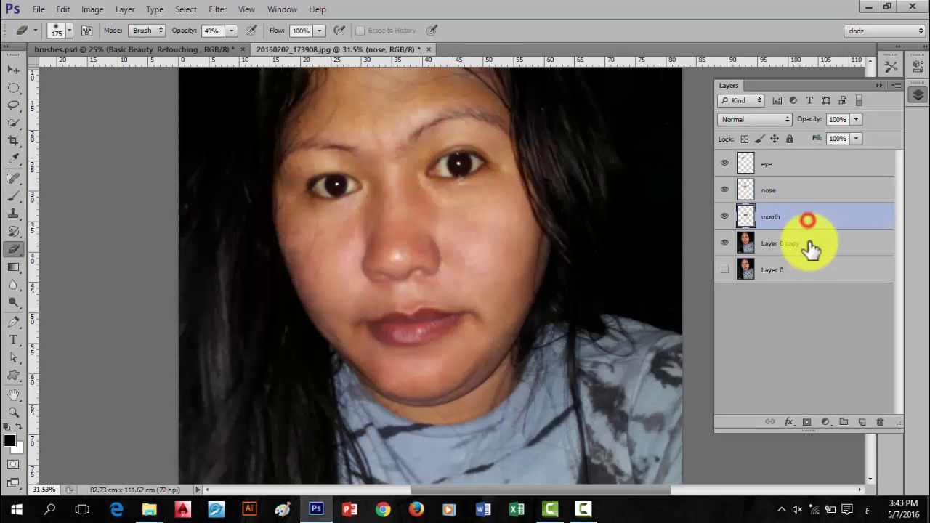
left_click(808, 247)
left_click(813, 213)
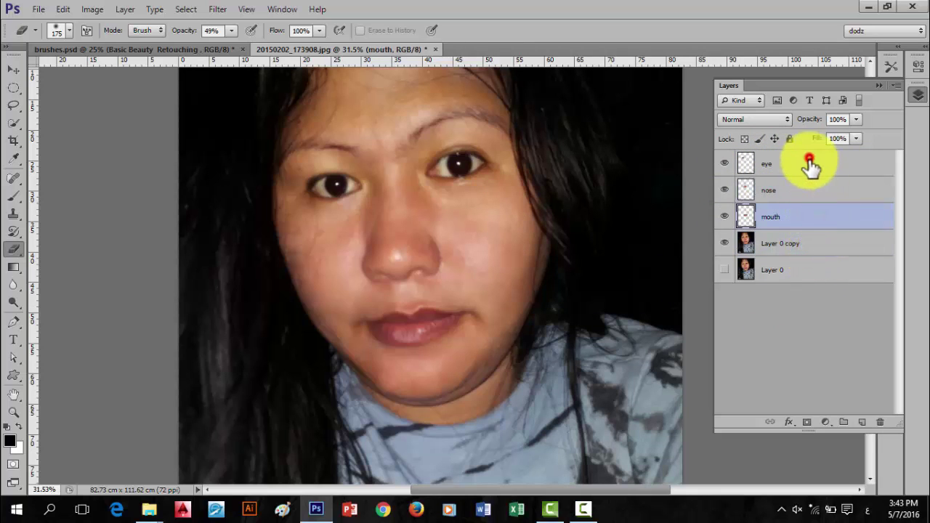
left_click(809, 159)
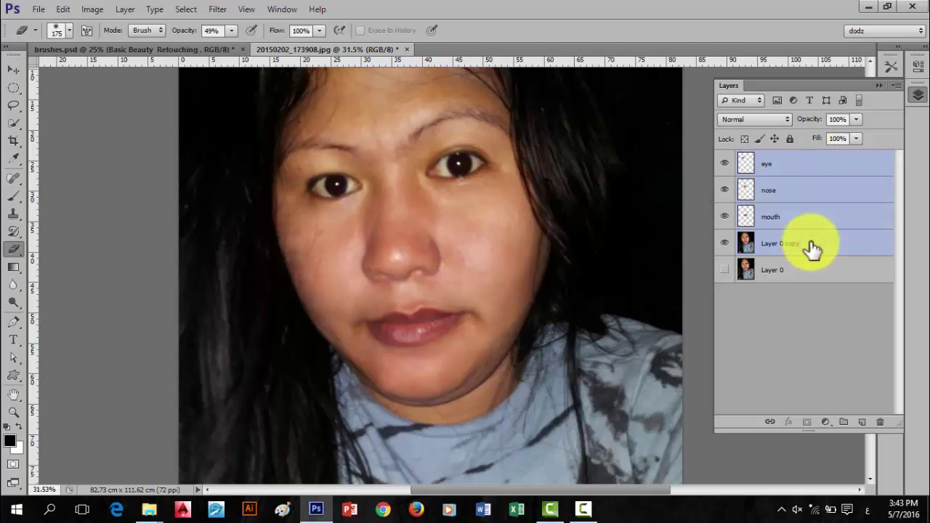
right_click(797, 163)
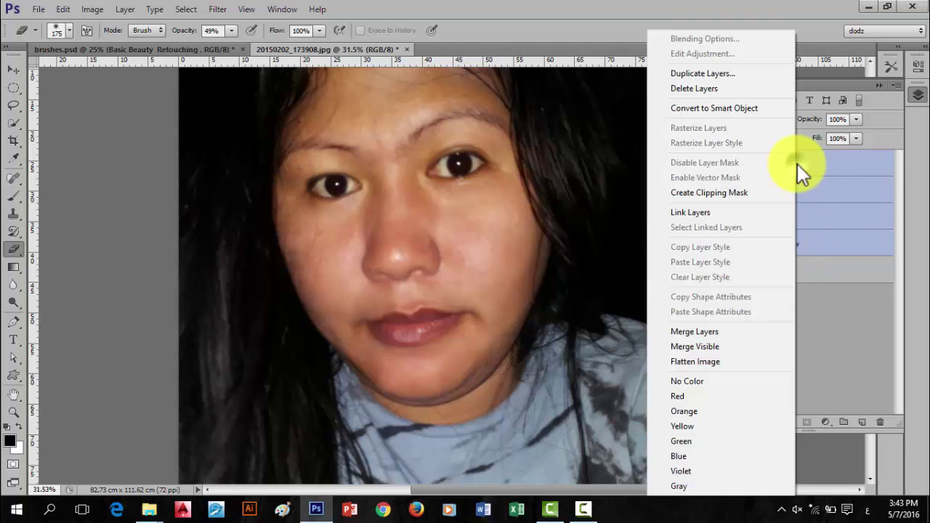
left_click(812, 167)
left_click(817, 244)
left_click(810, 164)
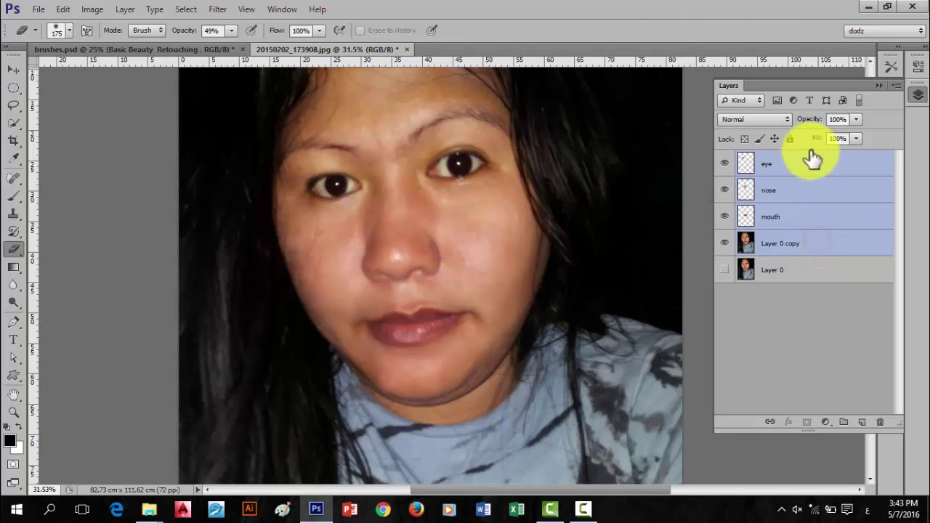
left_click(807, 164)
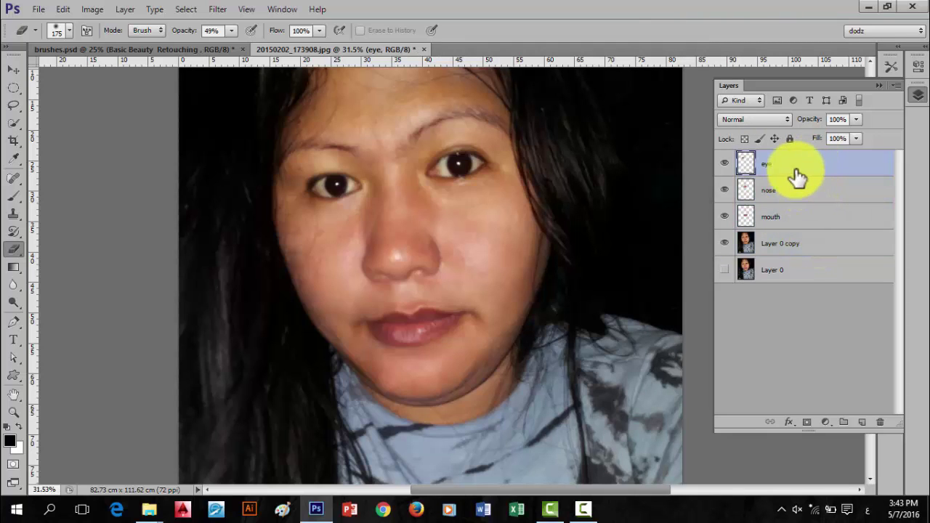
left_click(801, 161)
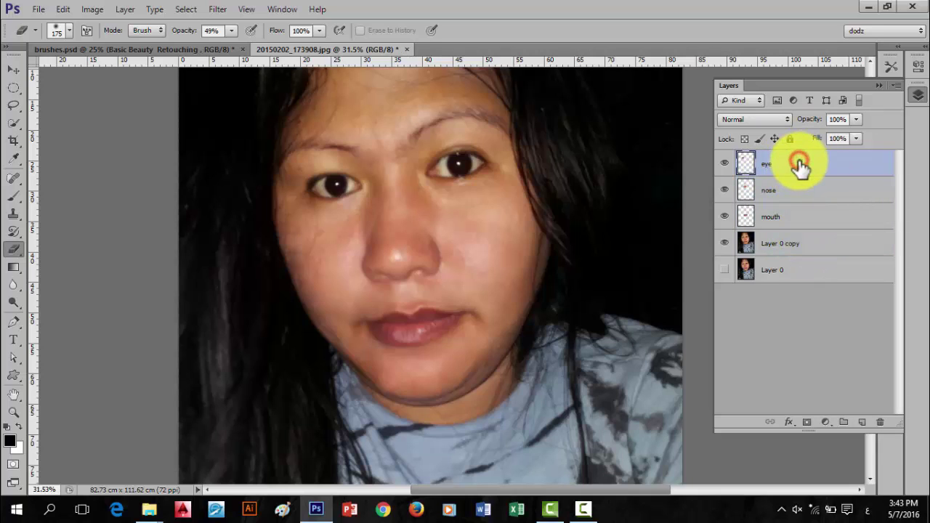
Multi-select eye, mouth, Layer 0 copy and nose, then open and close the layer menu unmerged
left_click(805, 178)
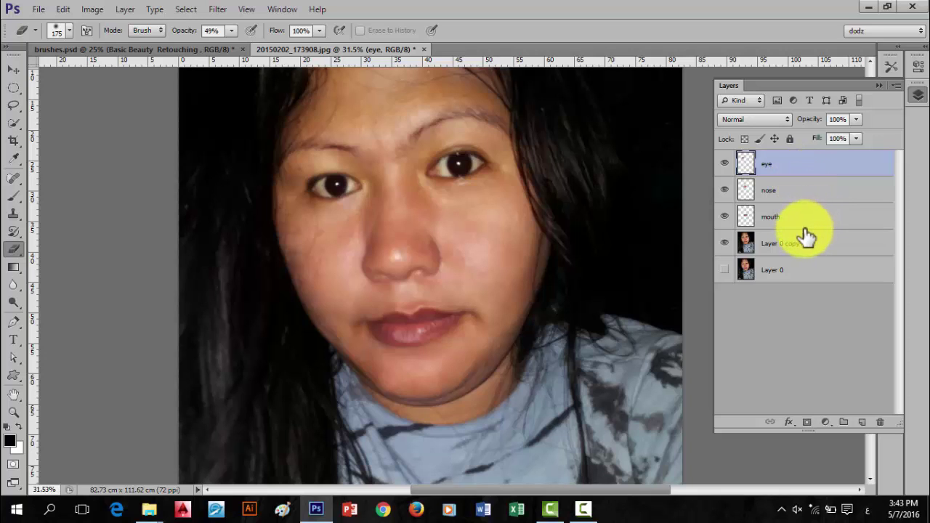
left_click(807, 226, "ctrl")
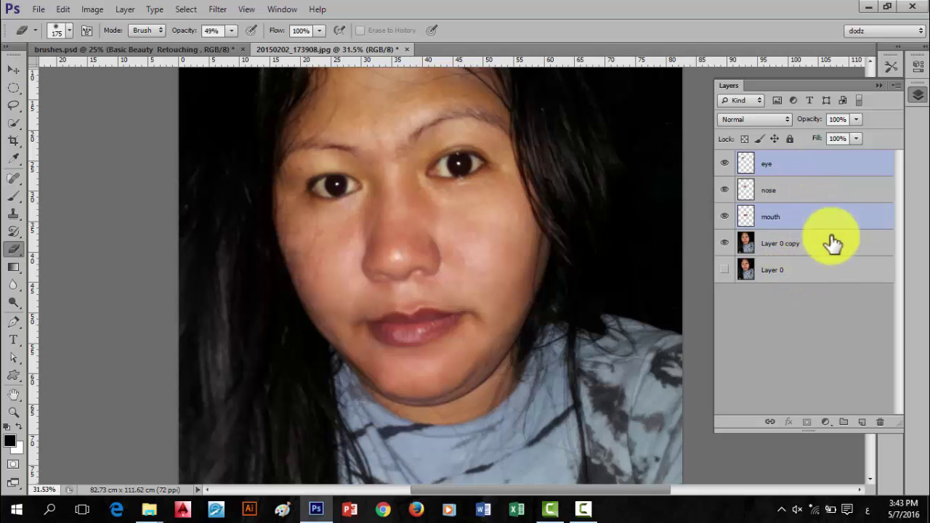
left_click(827, 192, "ctrl")
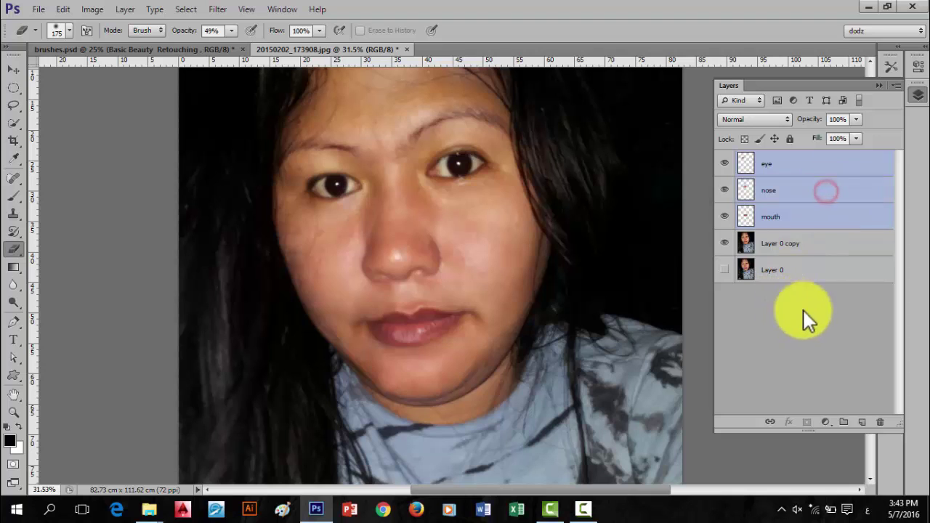
left_click(795, 247, "ctrl")
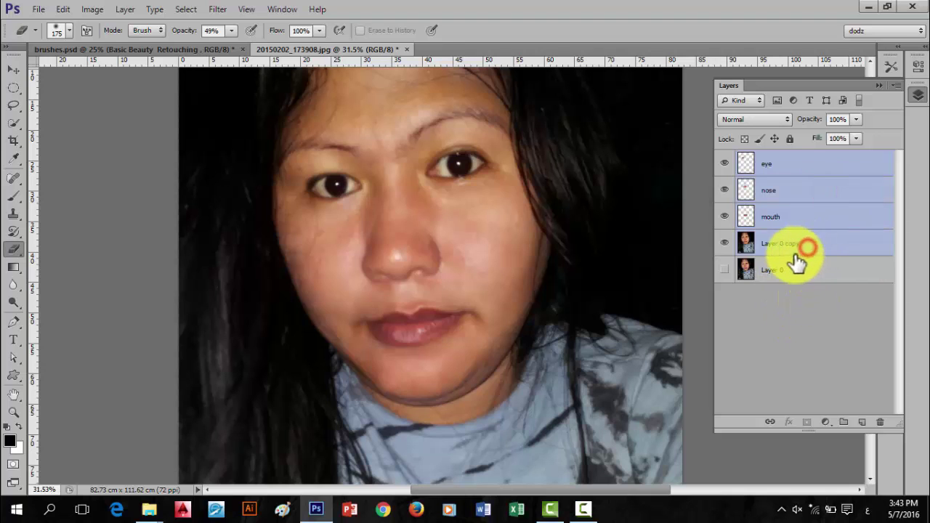
right_click(817, 166)
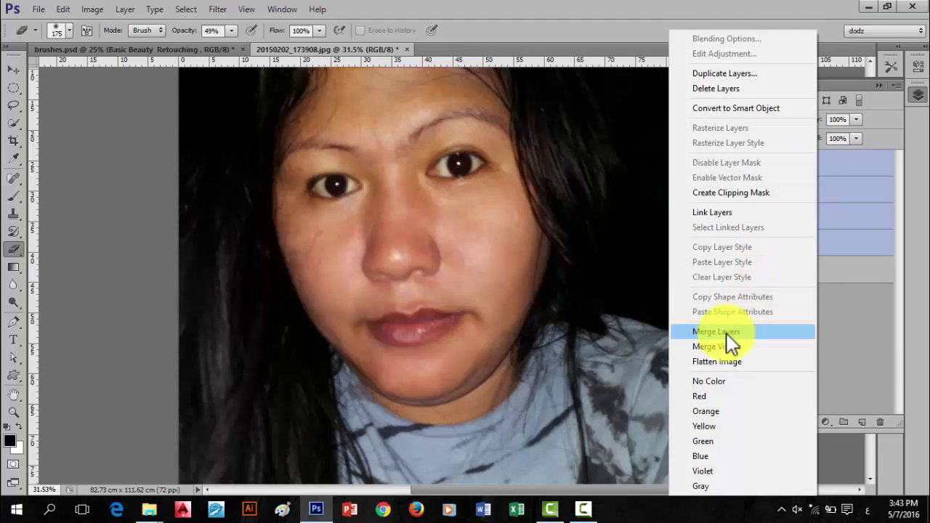
left_click(855, 158)
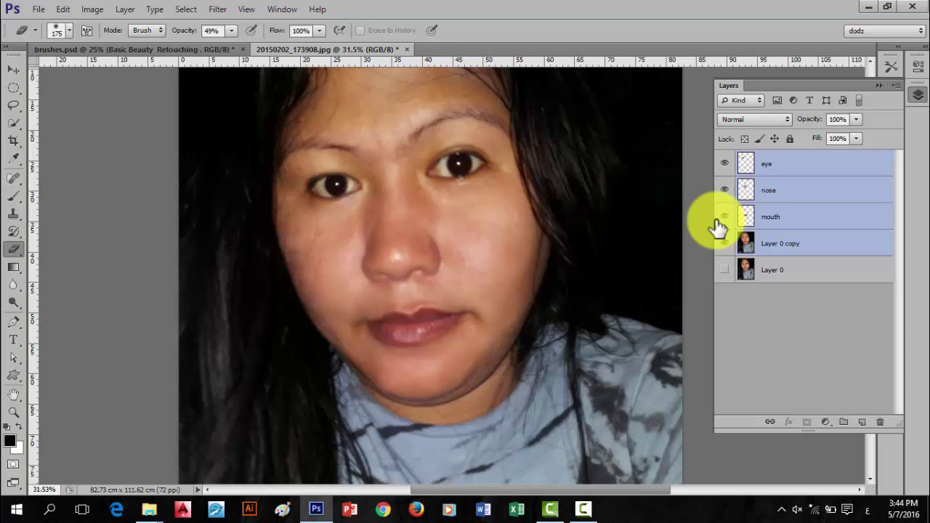
Merge the four selected layers with Ctrl+E and compare the merged layer against Layer 0
key("ctrl+e")
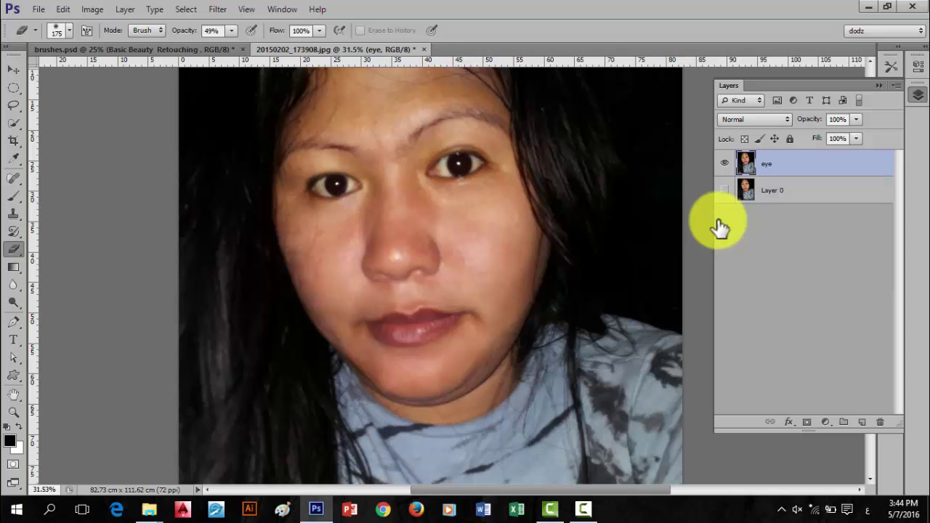
left_click(724, 165)
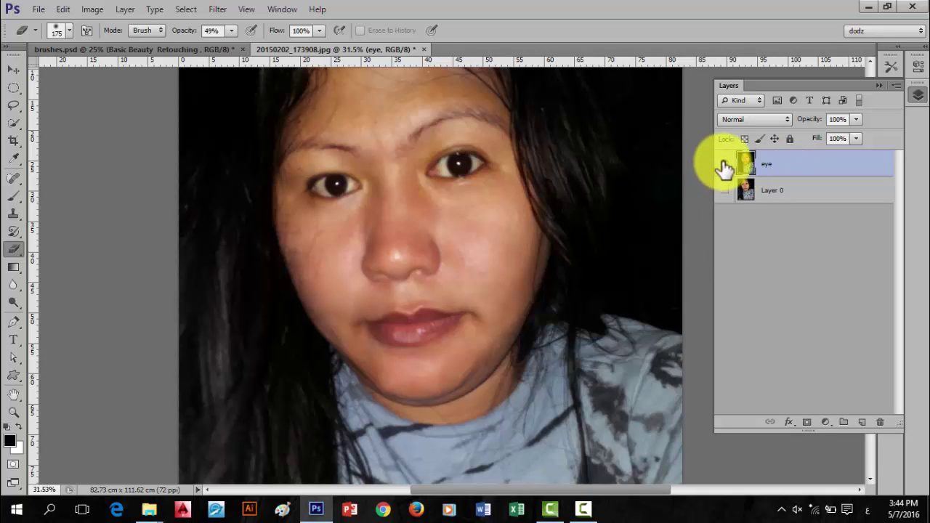
left_click(725, 191)
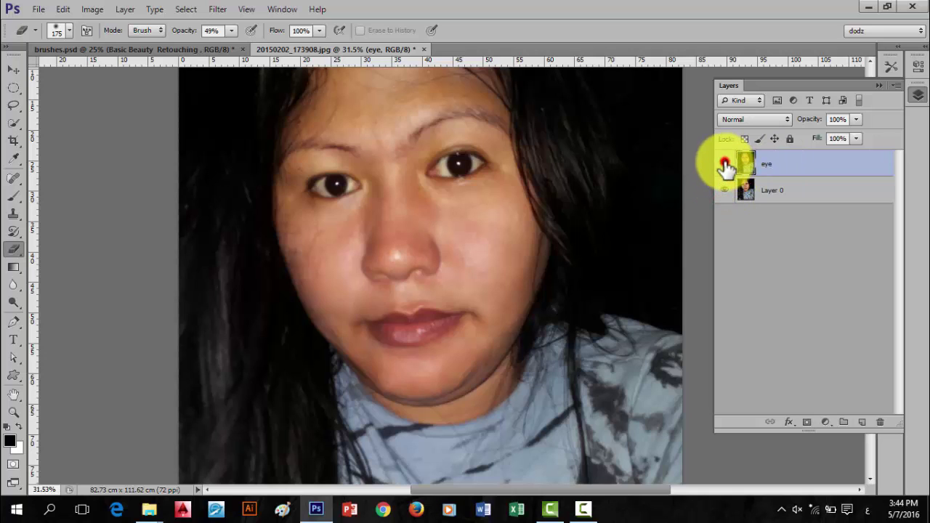
left_click(725, 163)
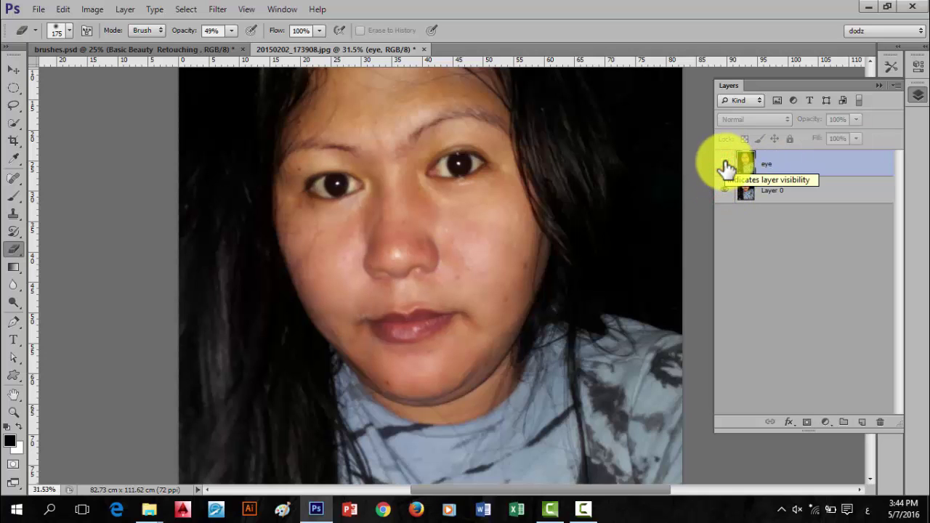
left_click(725, 164)
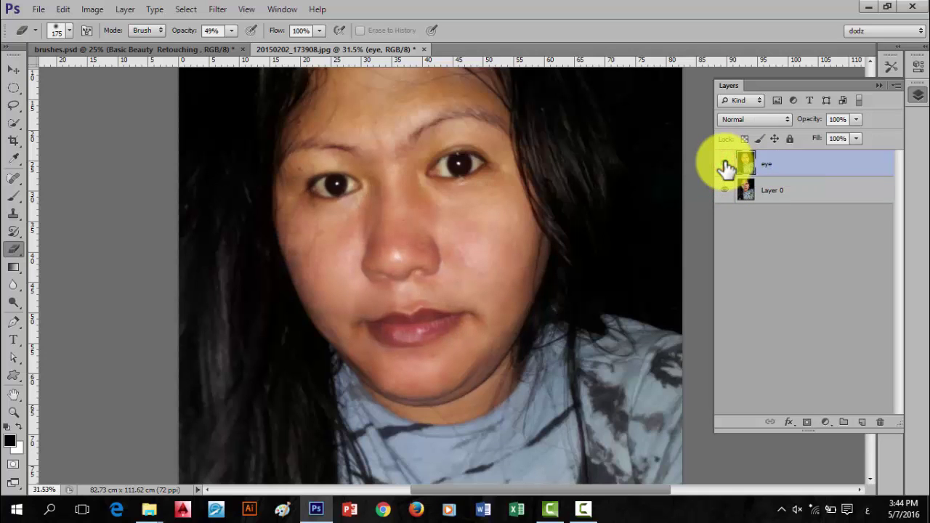
Keep toggling the merged layer's visibility to compare, then reselect the merged eye layer
left_click(724, 163)
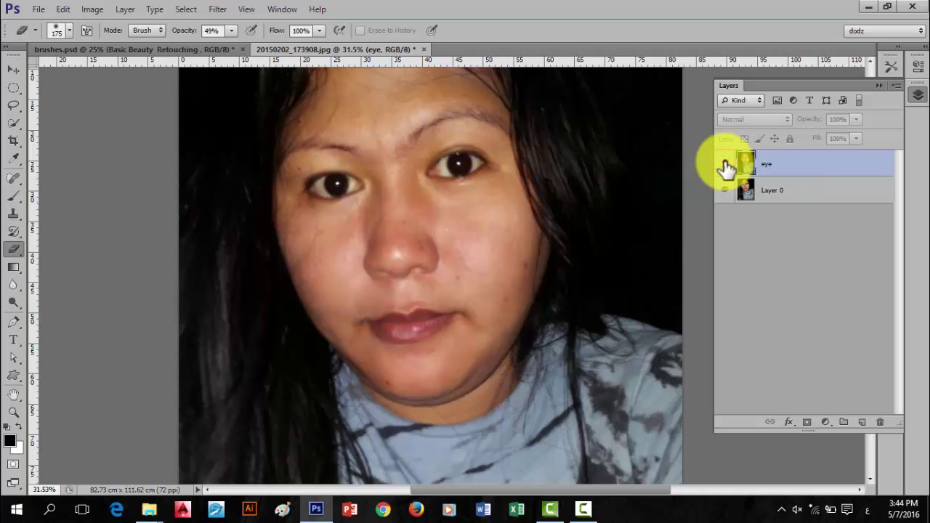
left_click(724, 163)
left_click(725, 163)
left_click(724, 164)
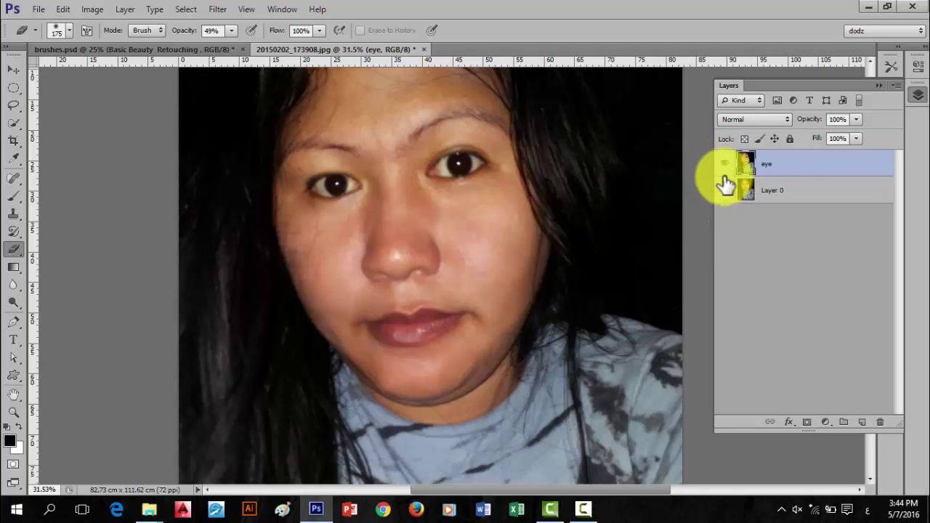
left_click(774, 195)
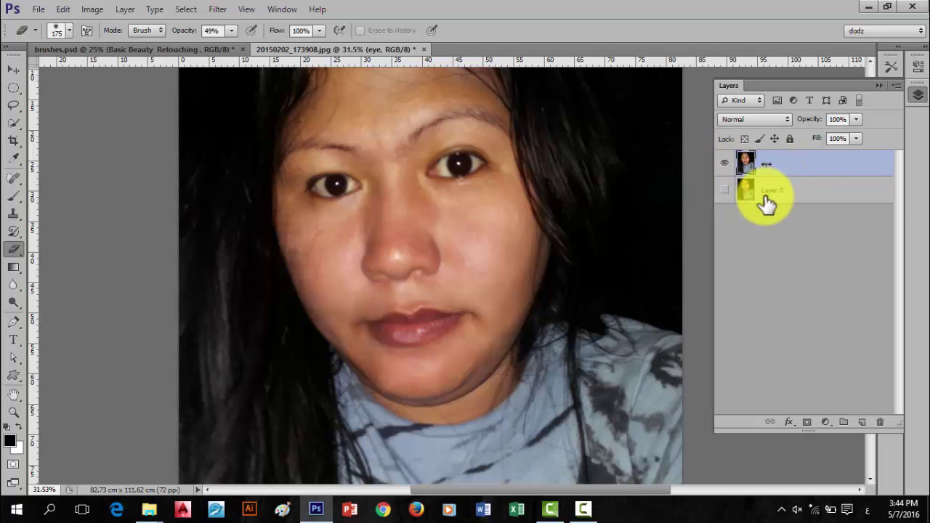
left_click(799, 170)
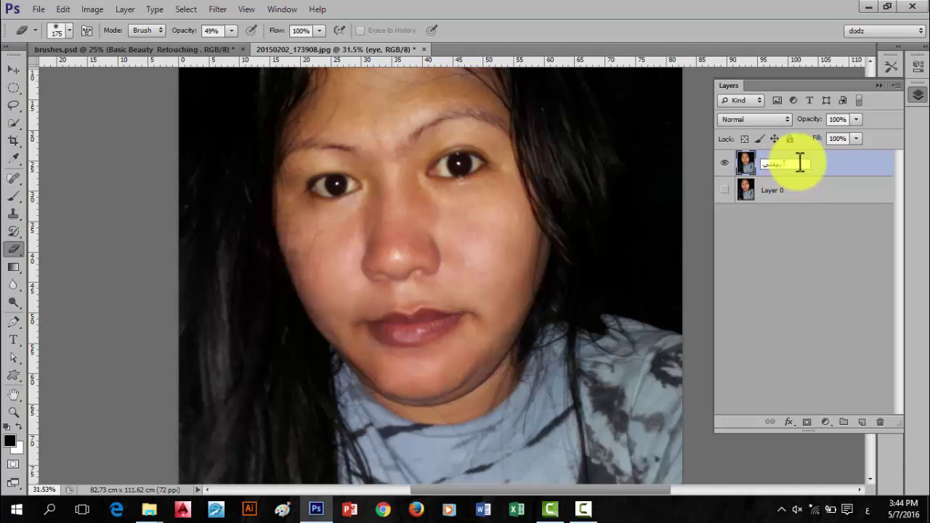
Rename the merged layer to Edited and duplicate it as Edited copy
double_click(799, 162)
type("Edited")
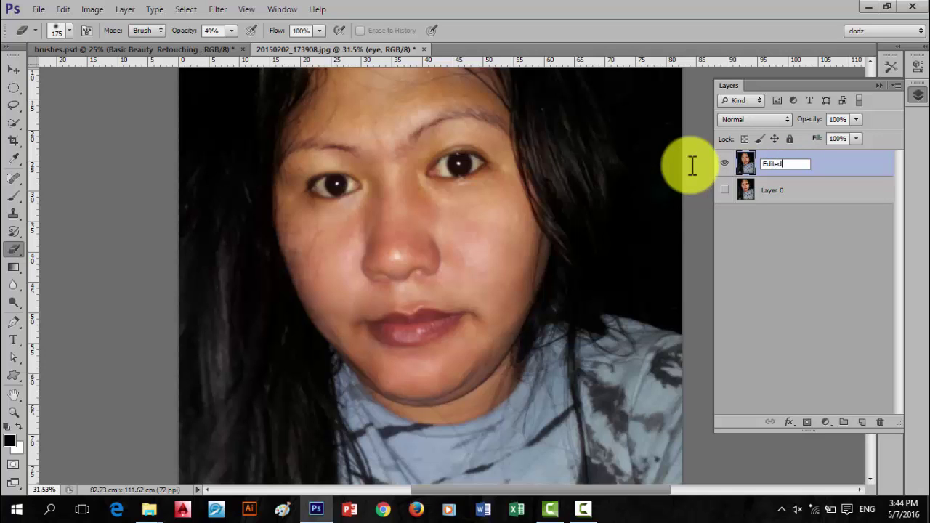
left_click(14, 65)
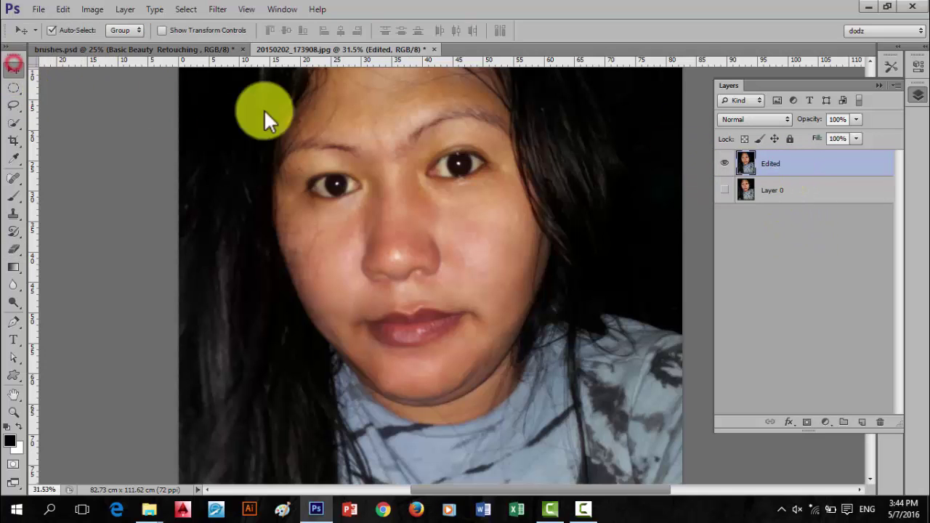
right_click(822, 169)
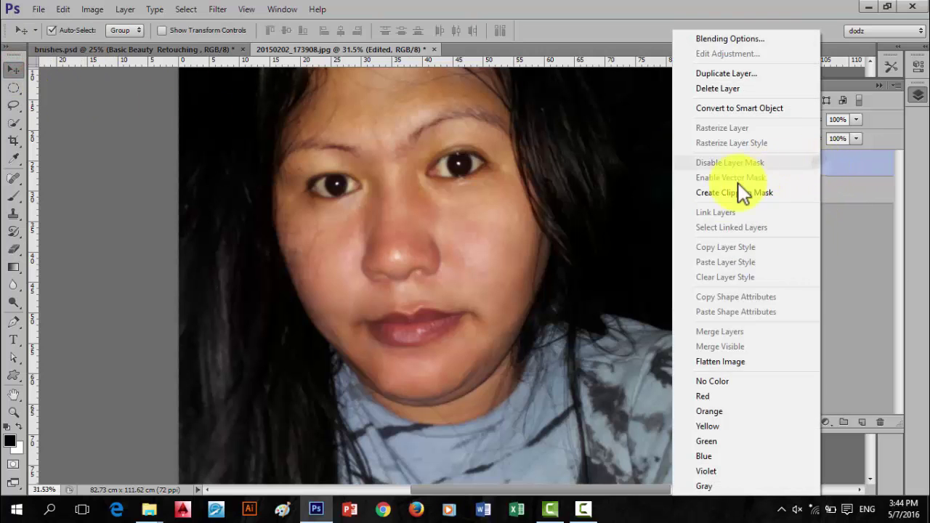
left_click(726, 75)
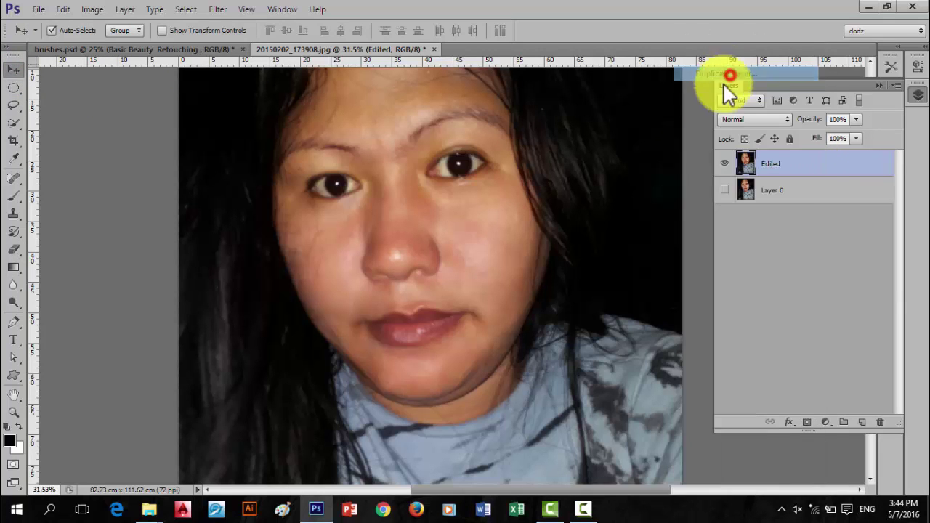
left_click(607, 291)
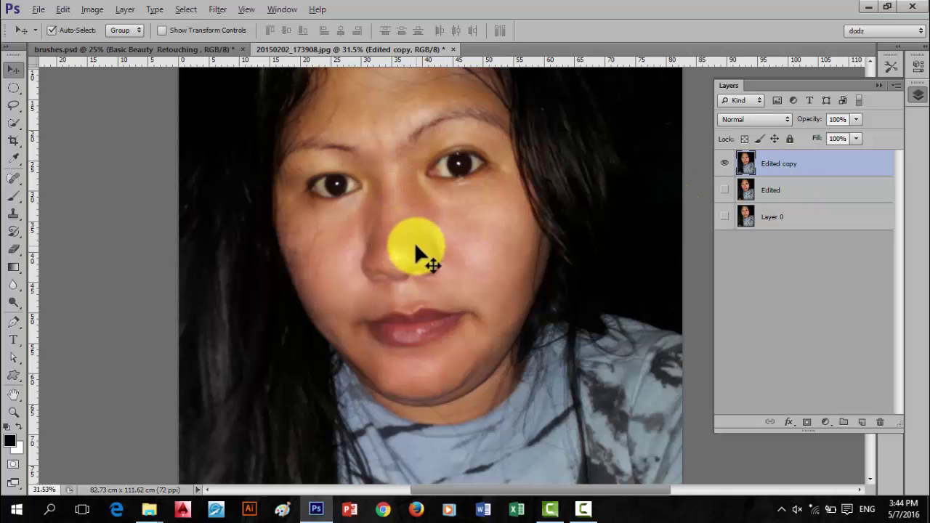
scroll(416, 246, "down", 1)
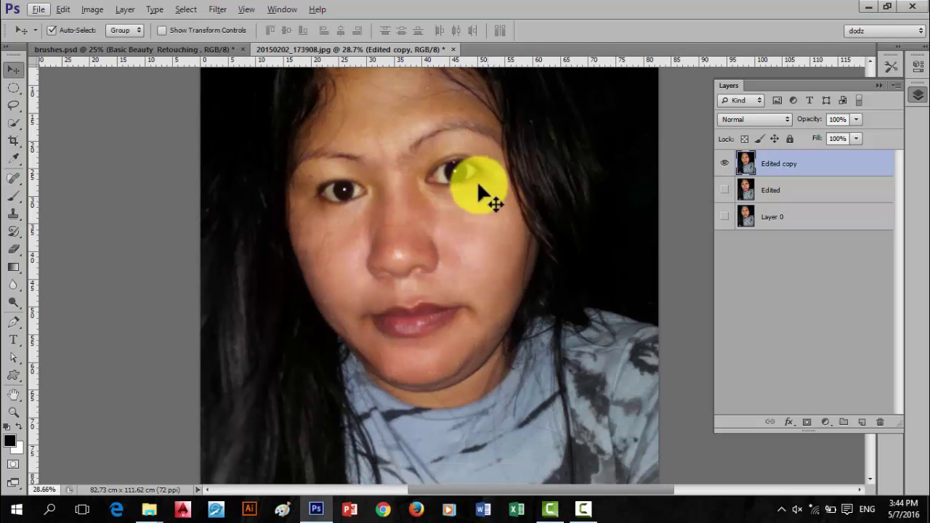
mouse_move(400, 158)
left_mouse_down()
mouse_move(374, 215)
mouse_move(400, 138)
left_mouse_up()
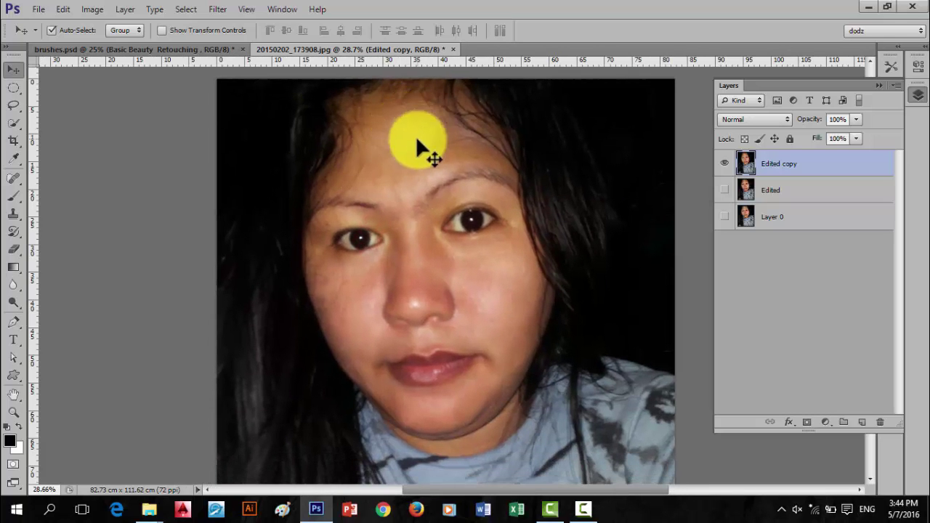
scroll(419, 123, "up", 1)
scroll(421, 116, "up", 4)
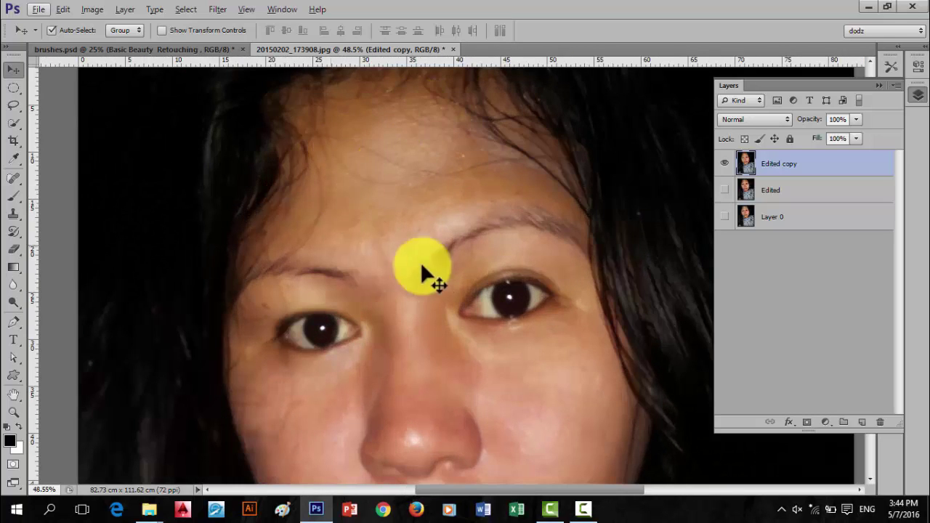
scroll(405, 271, "down", 3)
scroll(386, 287, "down", 2)
left_click_drag(415, 270, 369, 195)
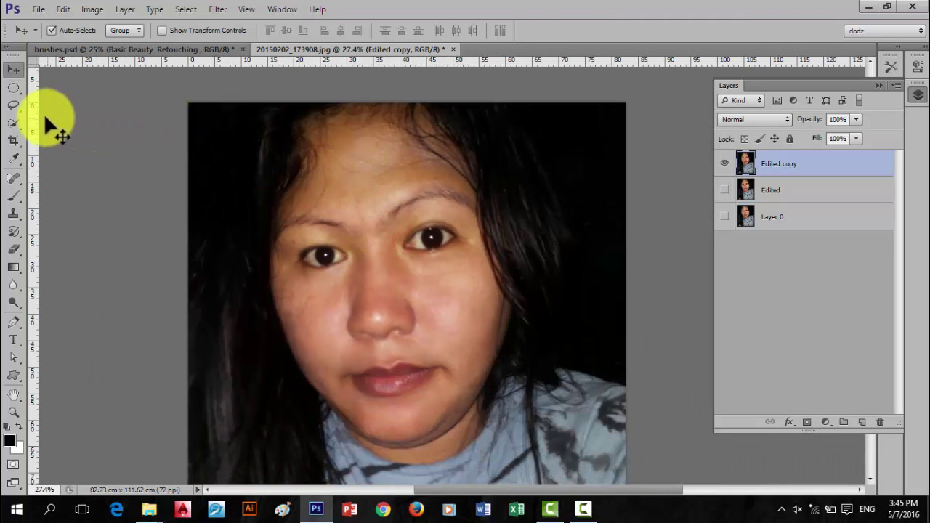
Try an elliptical marquee around the face, then a lasso selection along the left cheek
left_click(15, 88)
left_click_drag(280, 114, 512, 437)
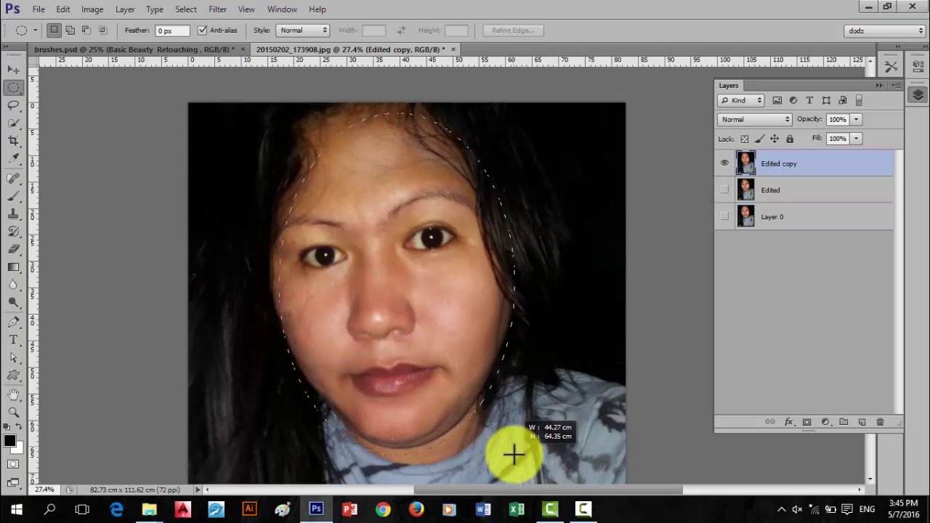
left_click_drag(512, 437, 525, 478)
mouse_move(454, 369)
left_mouse_down()
mouse_move(431, 350)
mouse_move(434, 366)
left_mouse_up()
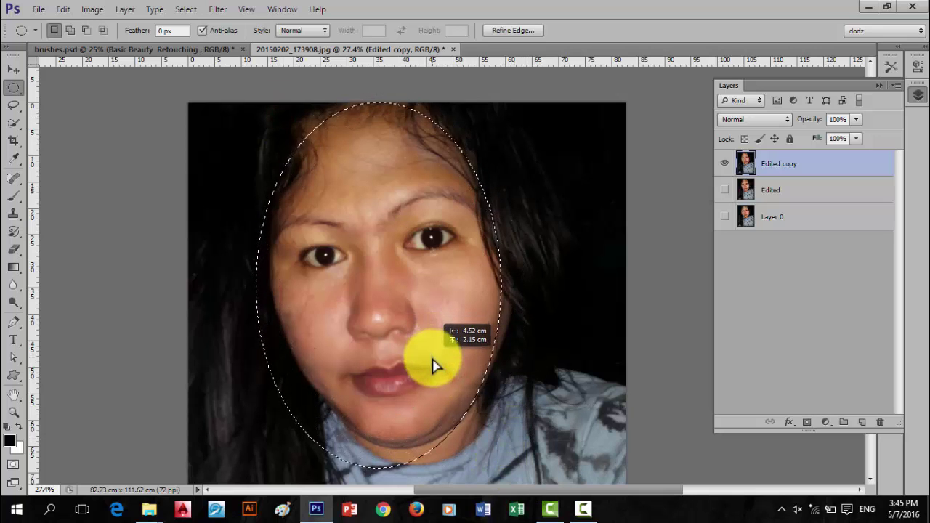
left_click(483, 301)
left_click(13, 107)
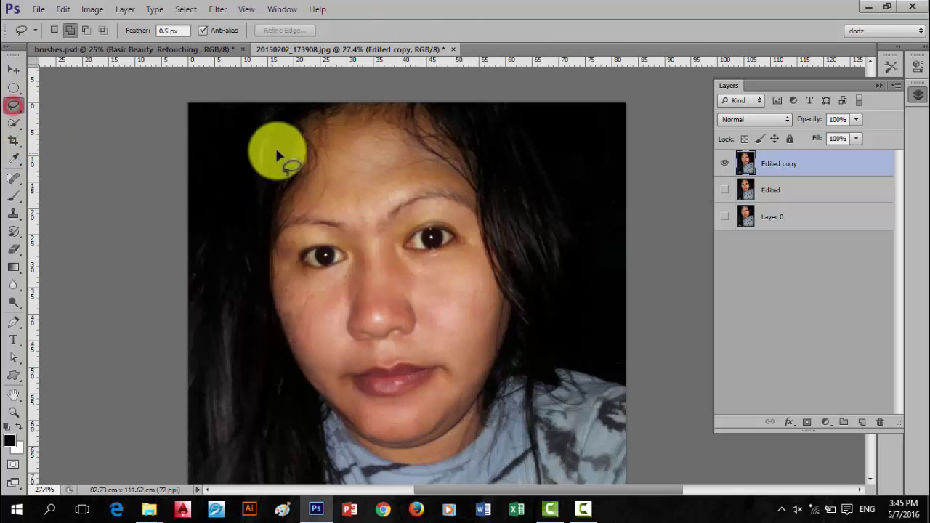
left_click_drag(285, 148, 349, 449)
left_click_drag(467, 380, 466, 379)
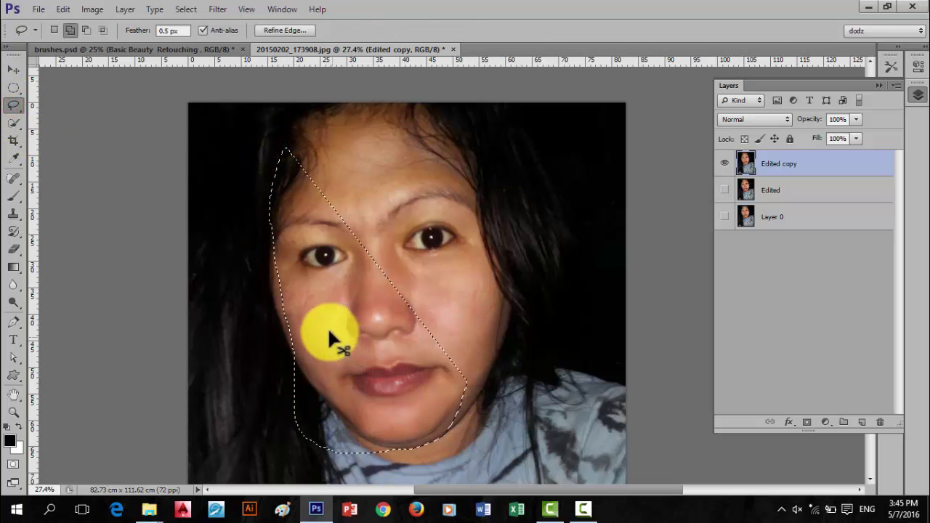
Redraw and reposition an elliptical marquee until it frames the face from hairline to chin
left_click(13, 87)
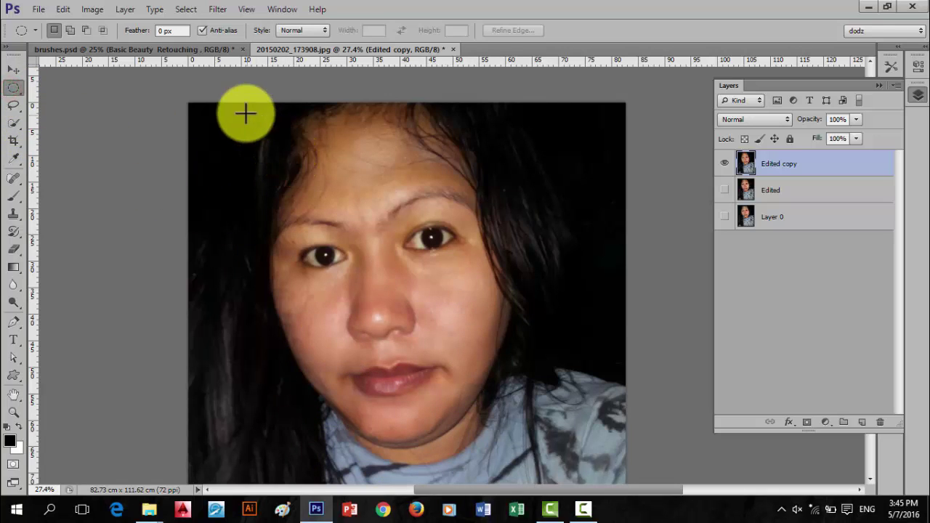
mouse_move(245, 112)
left_mouse_down()
mouse_move(541, 472)
mouse_move(524, 461)
left_mouse_up()
left_click_drag(412, 341, 422, 351)
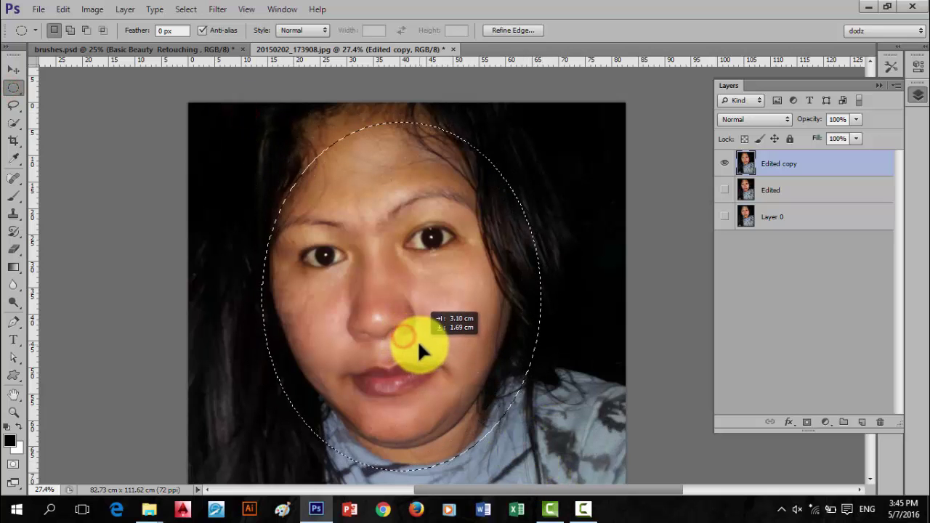
left_click_drag(432, 182, 407, 162)
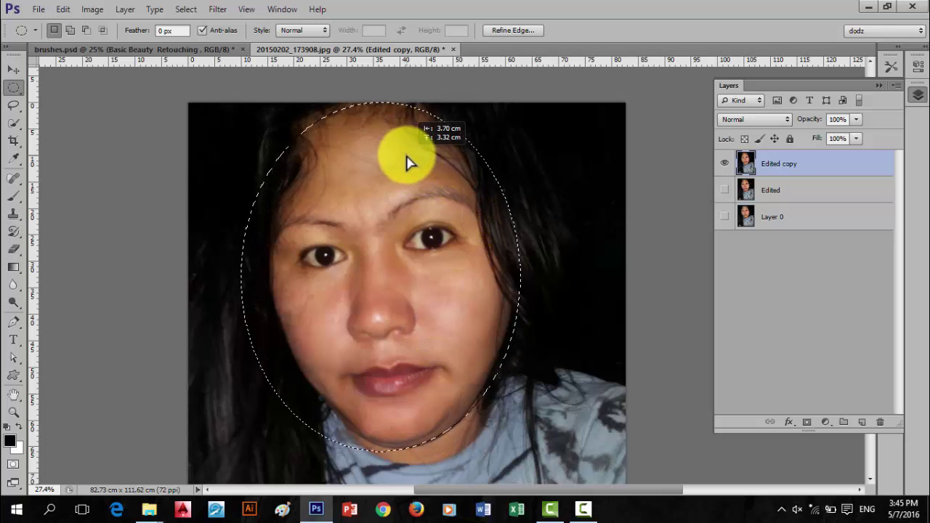
left_click(517, 149)
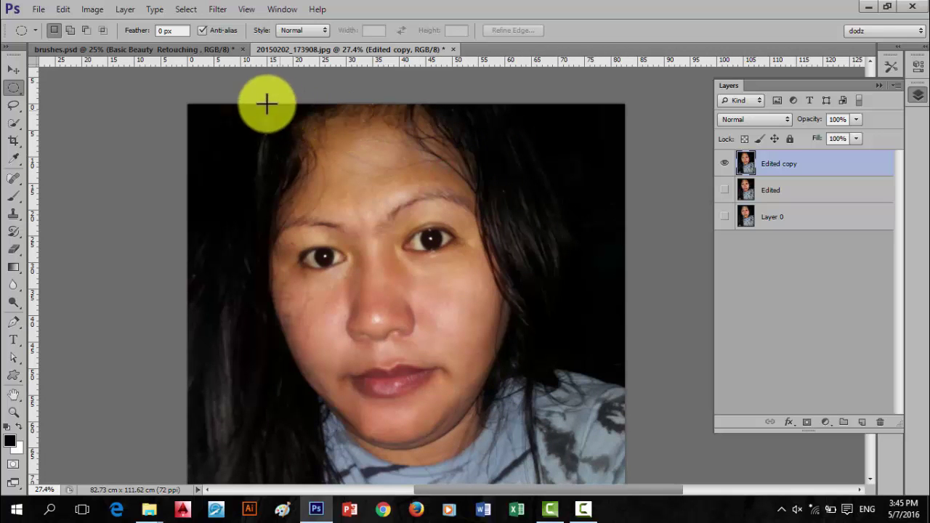
left_click_drag(266, 104, 529, 427)
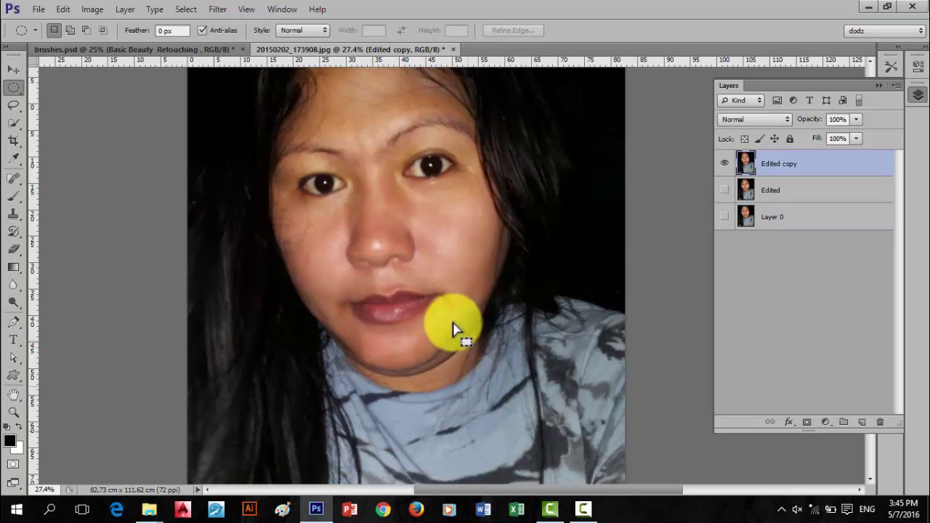
left_click_drag(454, 329, 440, 280)
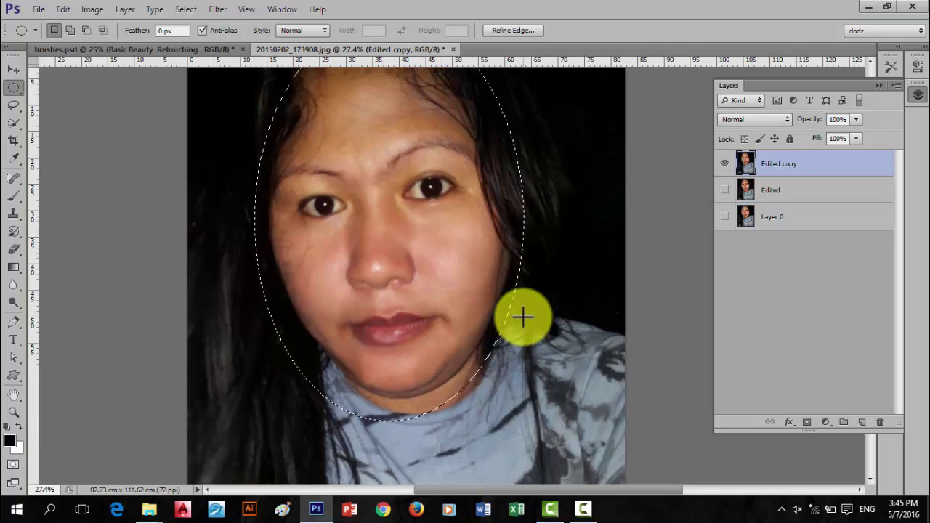
scroll(523, 317, "up", 1)
mouse_move(400, 272)
left_mouse_down()
mouse_move(383, 279)
mouse_move(400, 294)
left_mouse_up()
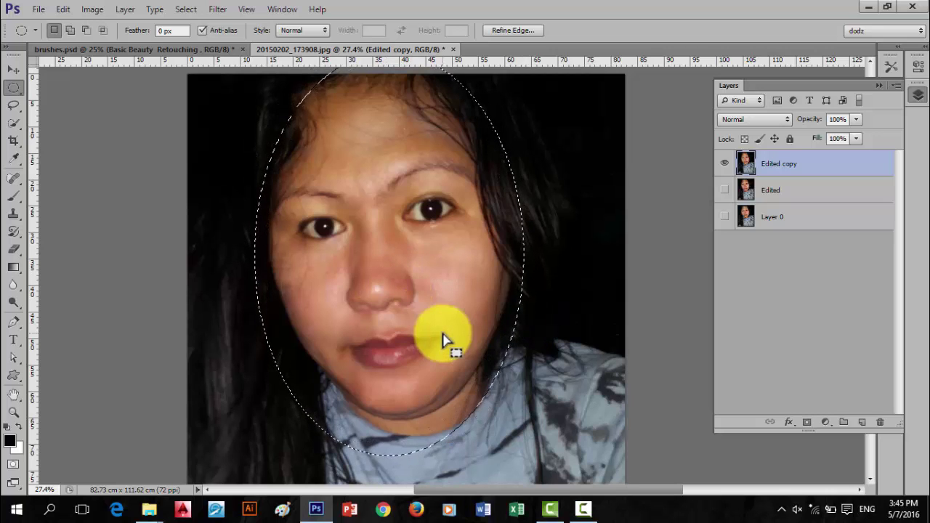
Feather the oval selection by 56 px in Refine Edge and copy it to a new Layer 1
left_click(499, 27)
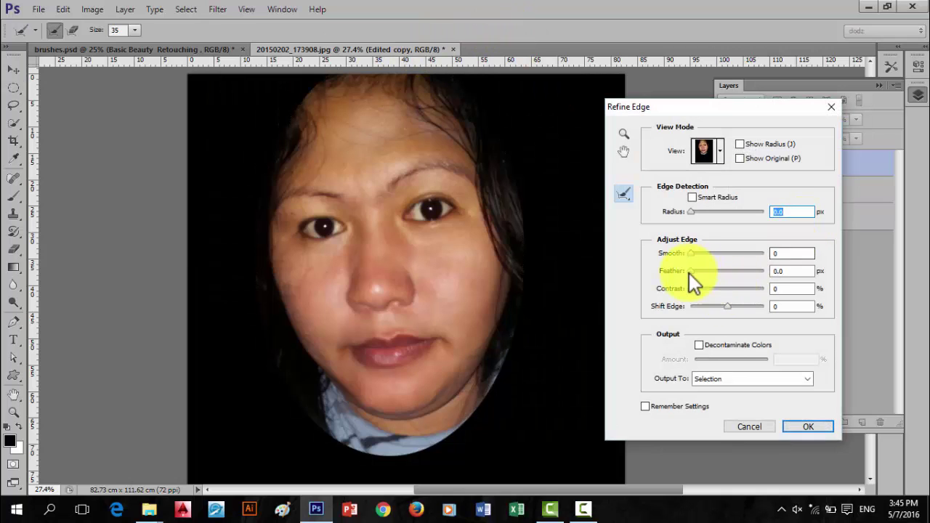
left_click_drag(690, 272, 733, 271)
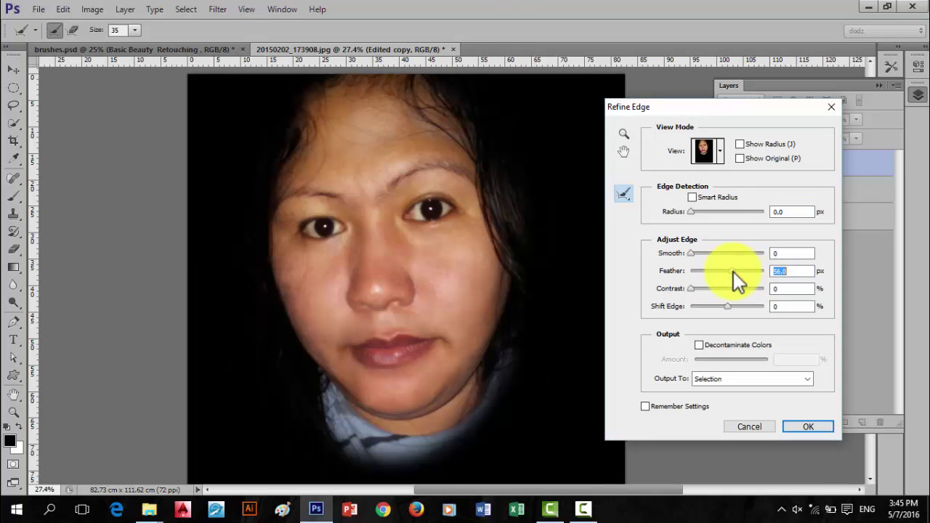
left_click(808, 427)
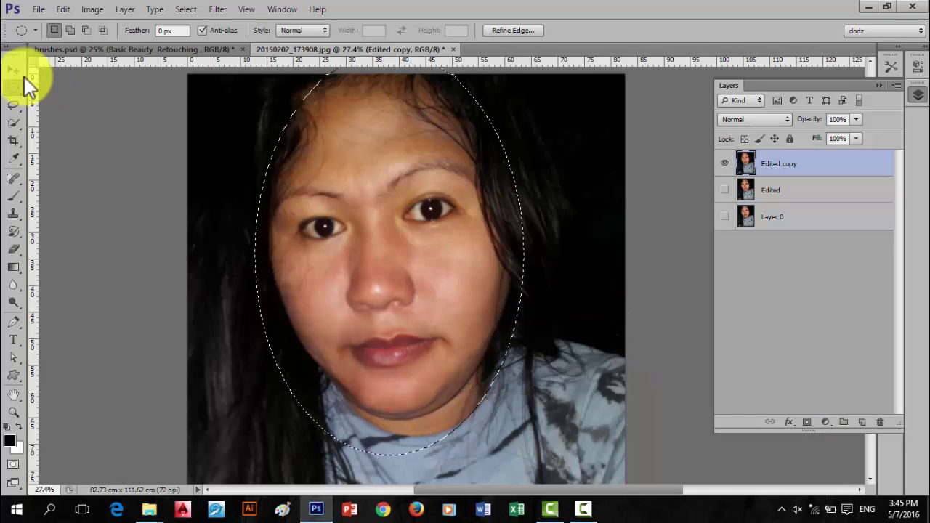
right_click(423, 201)
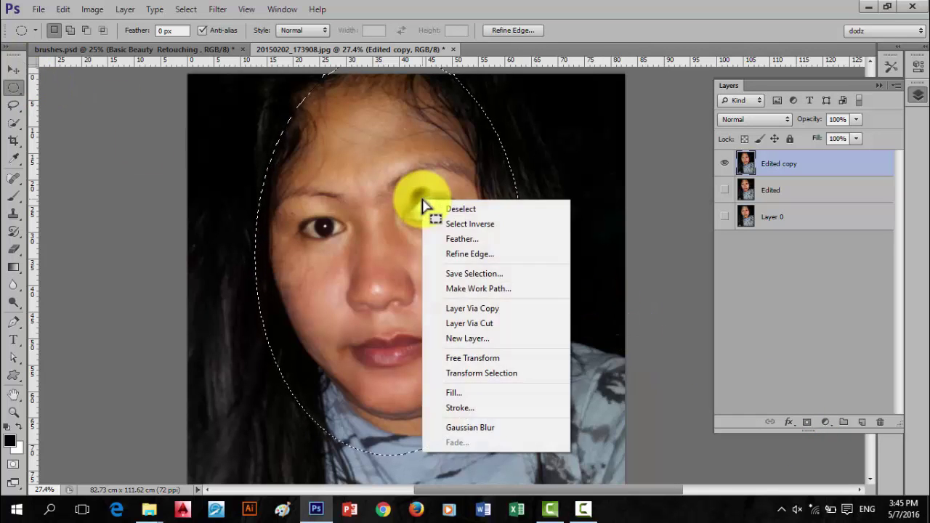
left_click(489, 314)
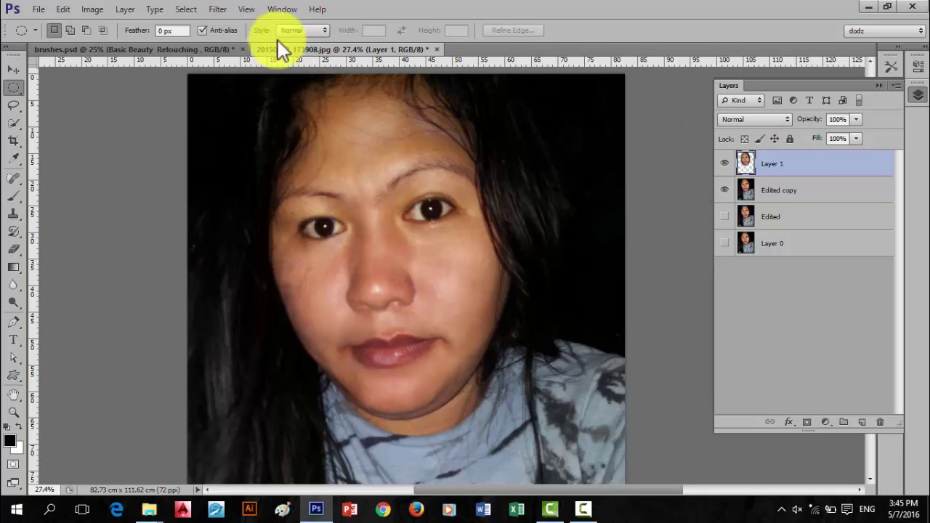
Open the Gaussian Blur filter from the Filter > Blur menu for Layer 1
left_click(217, 10)
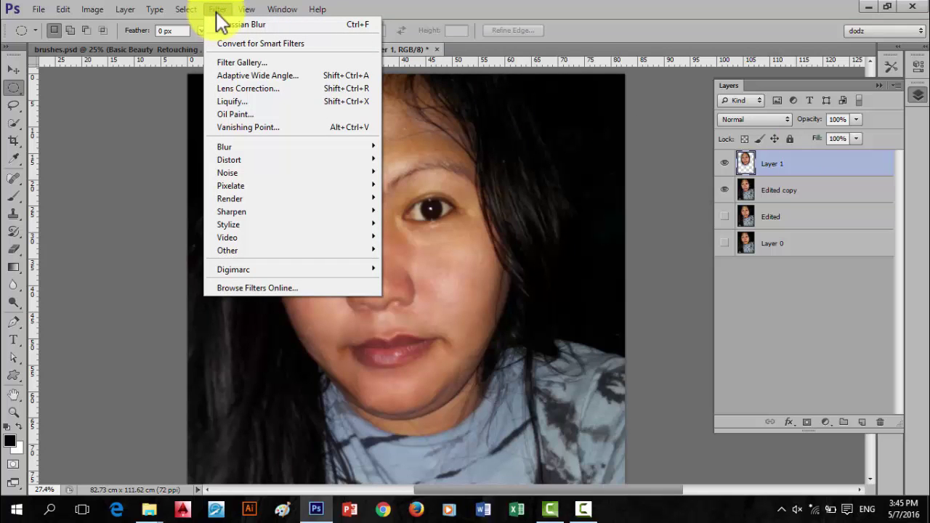
left_click(297, 9)
left_click(214, 10)
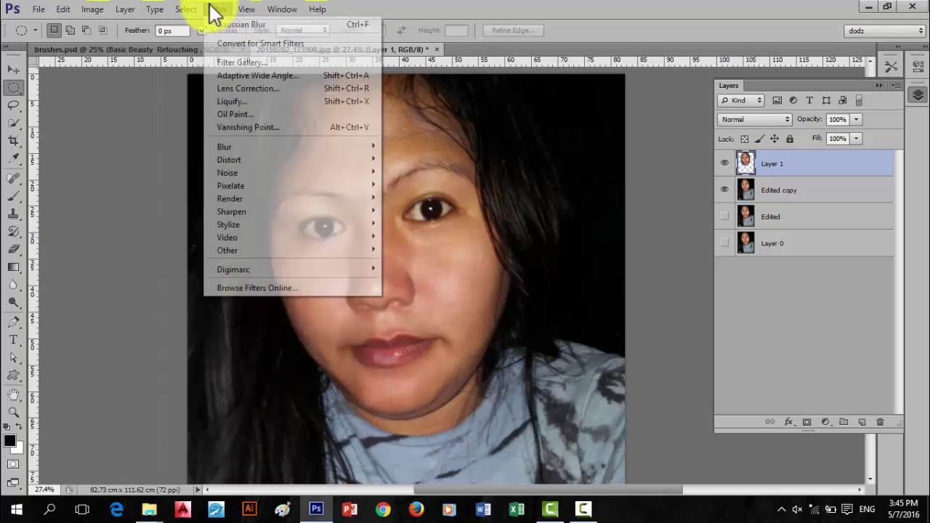
left_click(216, 10)
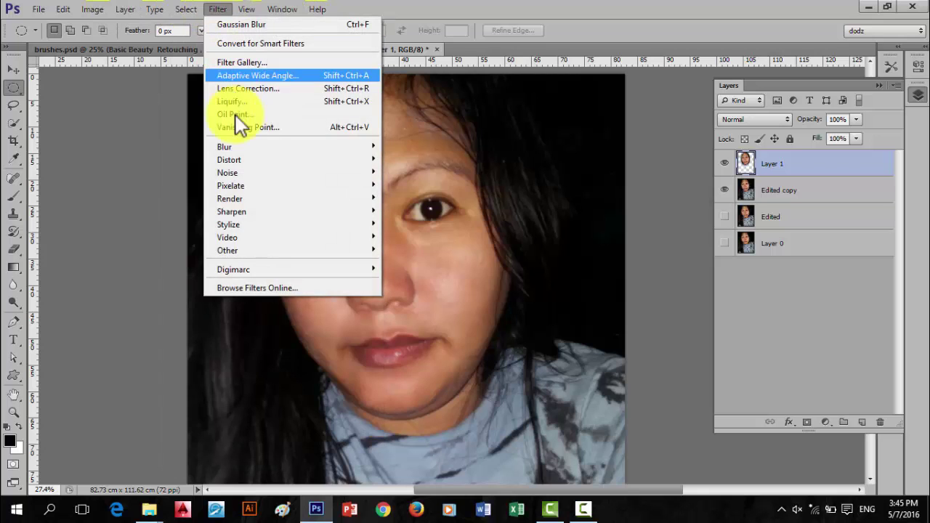
left_click(242, 149)
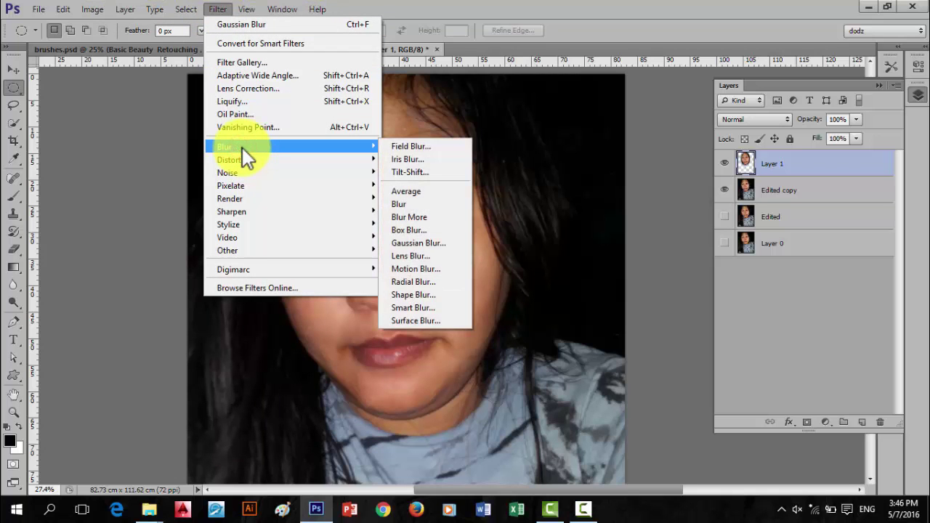
left_click(412, 242)
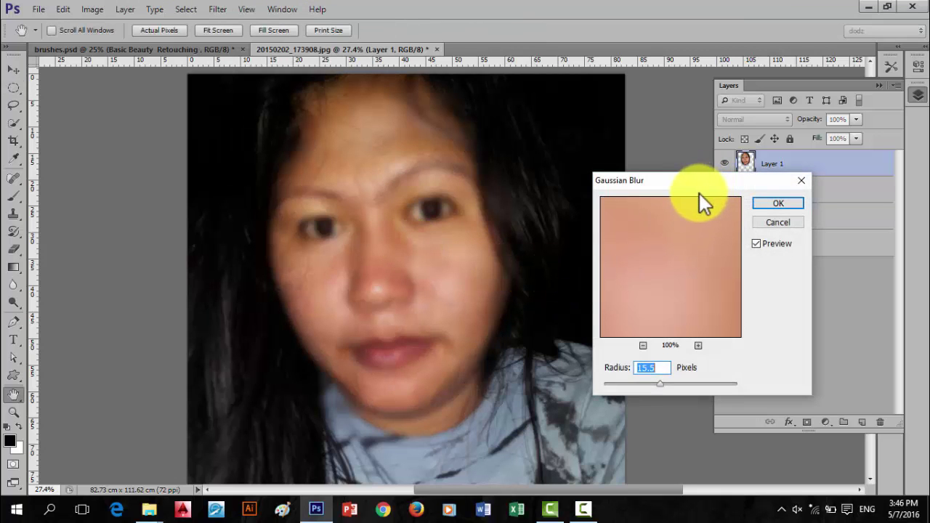
Preview Gaussian Blur radii ranging from small values up to 97.7 px on the skin
left_click_drag(691, 185, 652, 119)
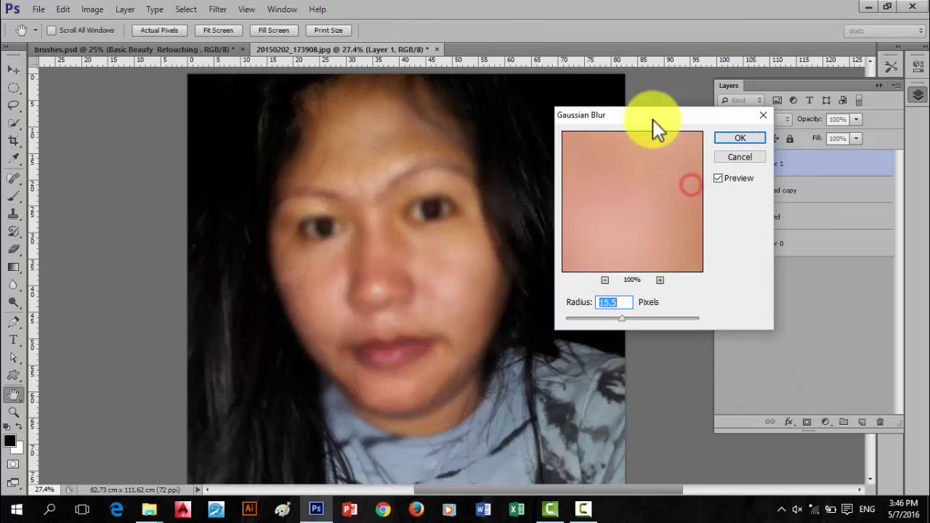
left_click(619, 319)
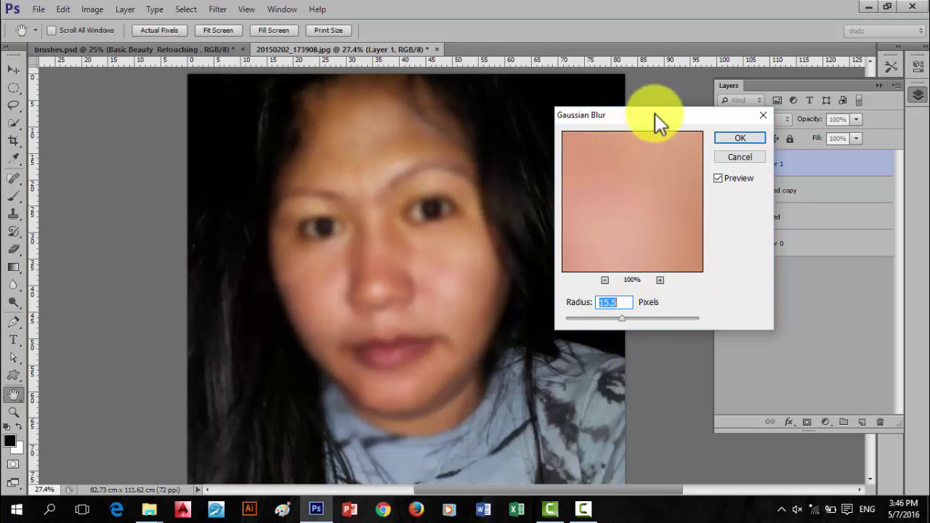
left_click_drag(654, 113, 610, 98)
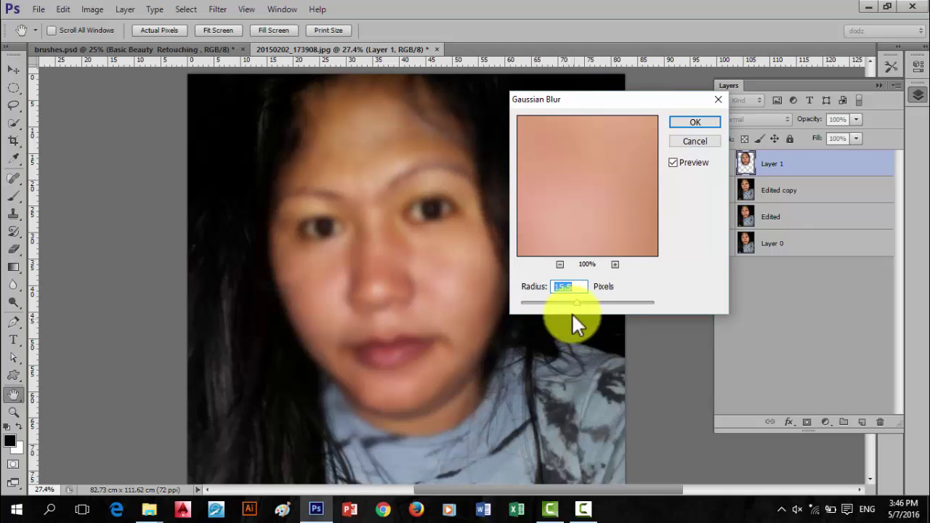
left_click_drag(581, 301, 552, 305)
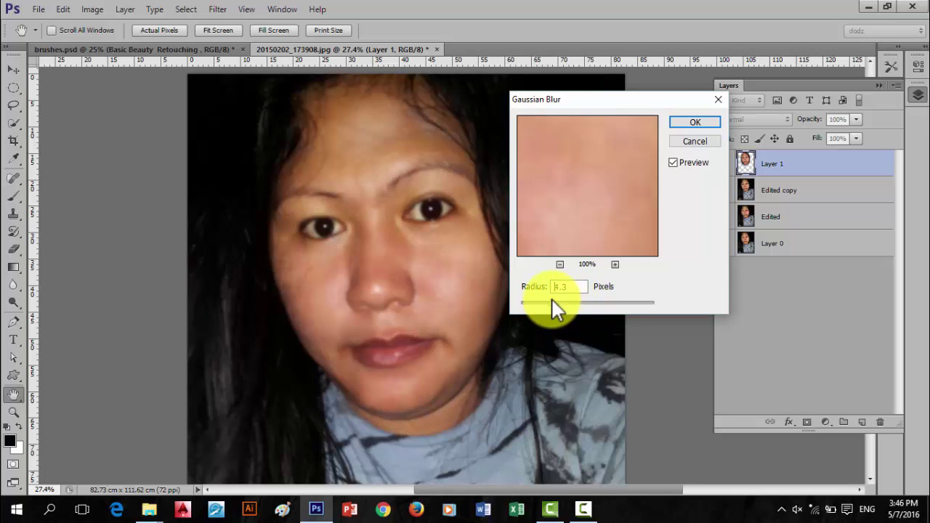
left_click(585, 303)
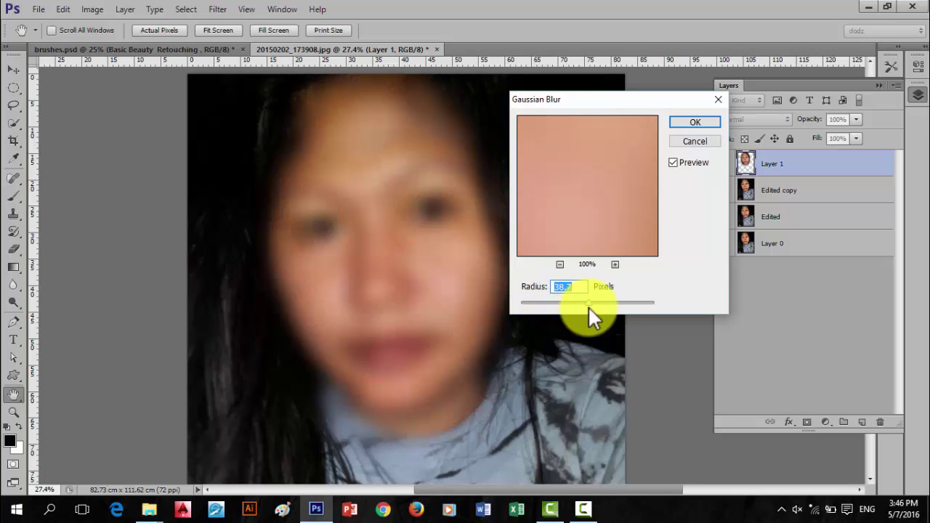
mouse_move(588, 302)
left_mouse_down()
mouse_move(595, 301)
mouse_move(557, 304)
left_mouse_up()
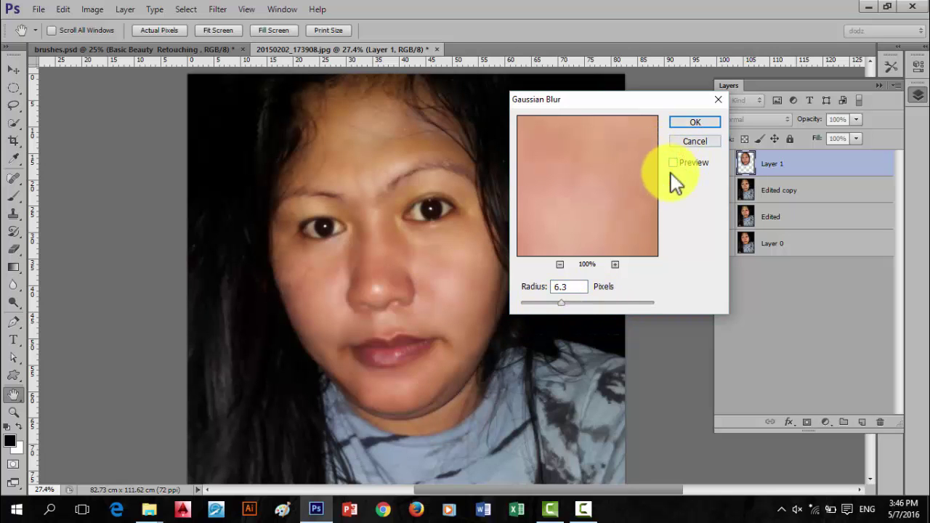
left_click(571, 286)
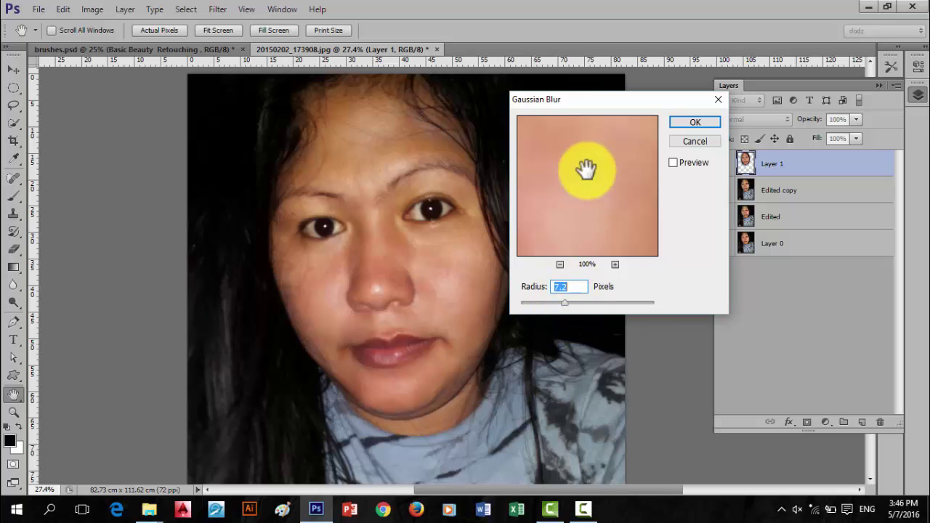
left_click_drag(587, 170, 557, 195)
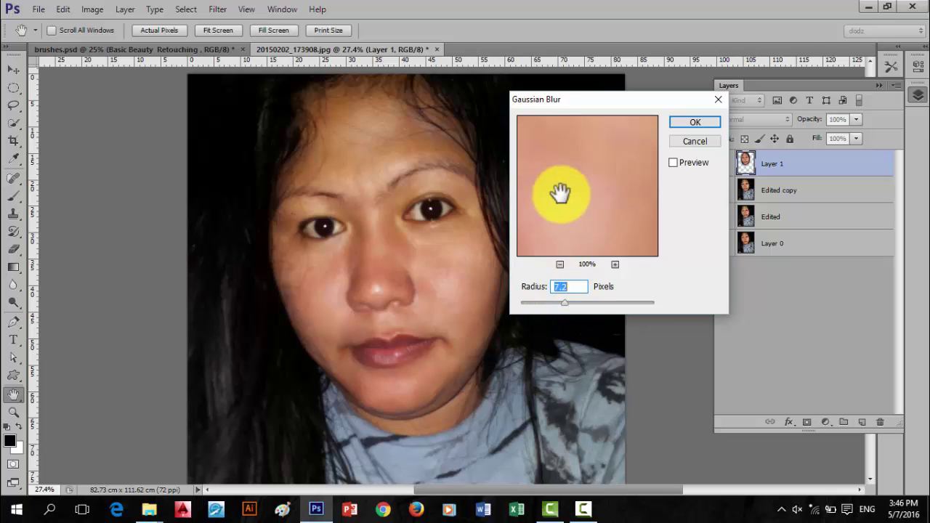
left_click(673, 162)
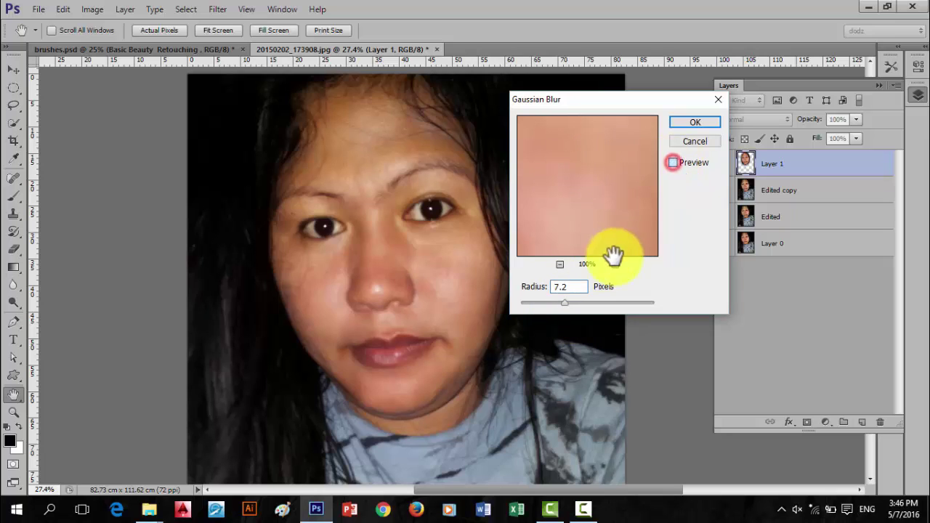
Settle the Gaussian Blur radius at 8.6 px and apply it
left_click_drag(560, 302, 551, 303)
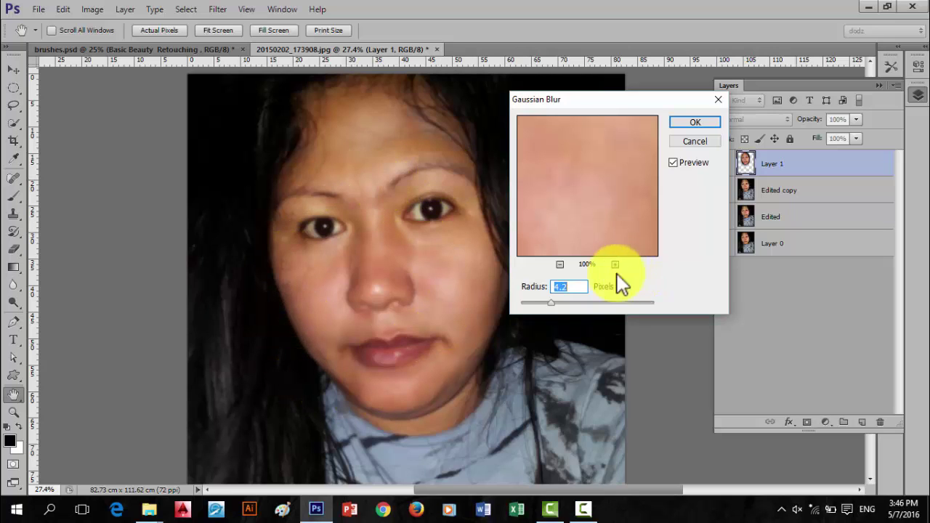
left_click(551, 303)
mouse_move(552, 303)
left_mouse_down()
mouse_move(582, 300)
mouse_move(562, 302)
mouse_move(570, 303)
left_mouse_up()
left_click(561, 302)
left_click(568, 303)
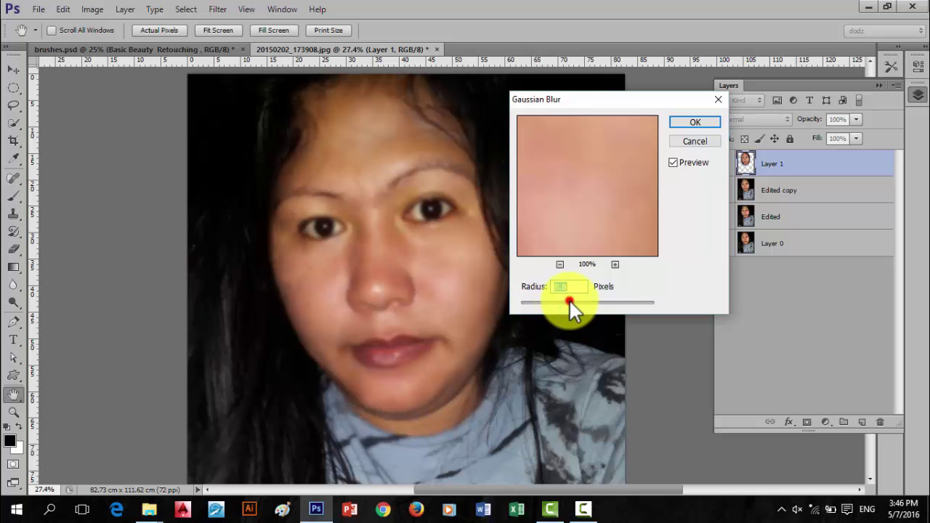
left_click(695, 122)
left_click(769, 163)
type("face")
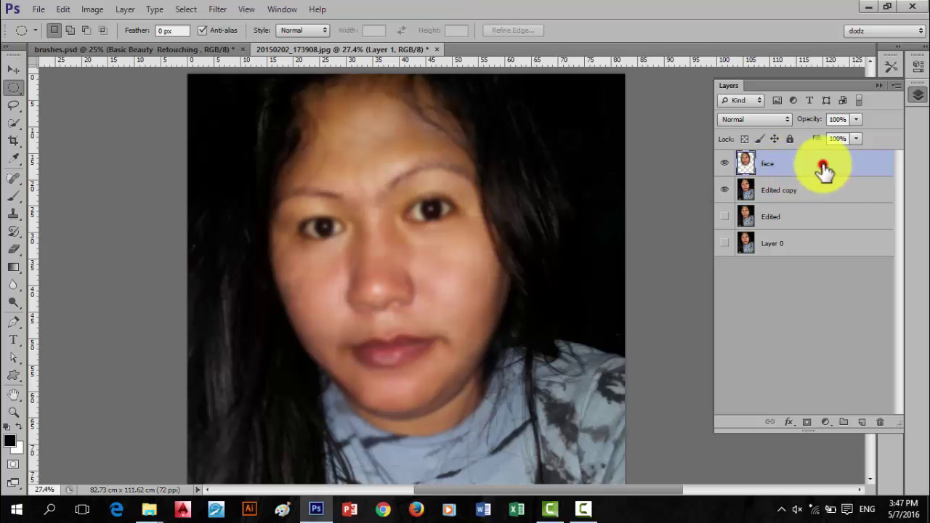
Name the blurred layer 'face', toggle Edited copy off and on, and zoom in
left_click(825, 166)
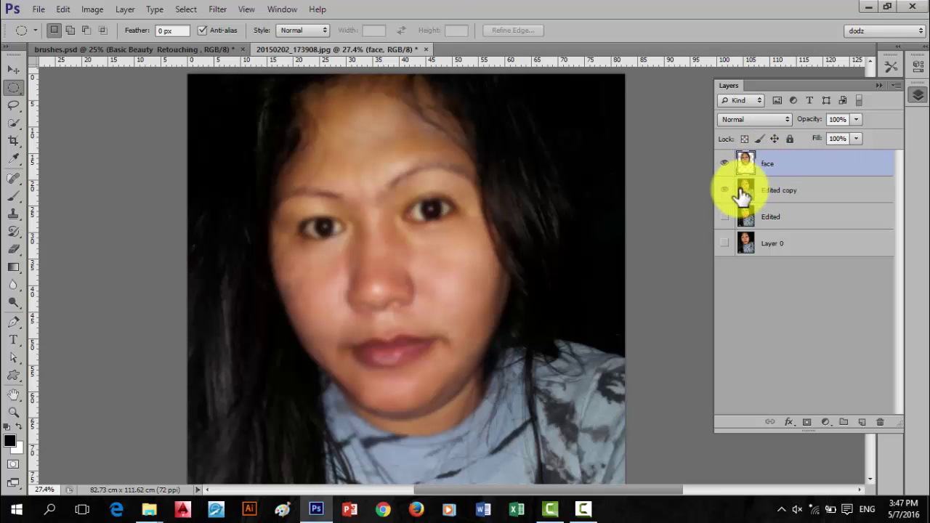
left_click(724, 189)
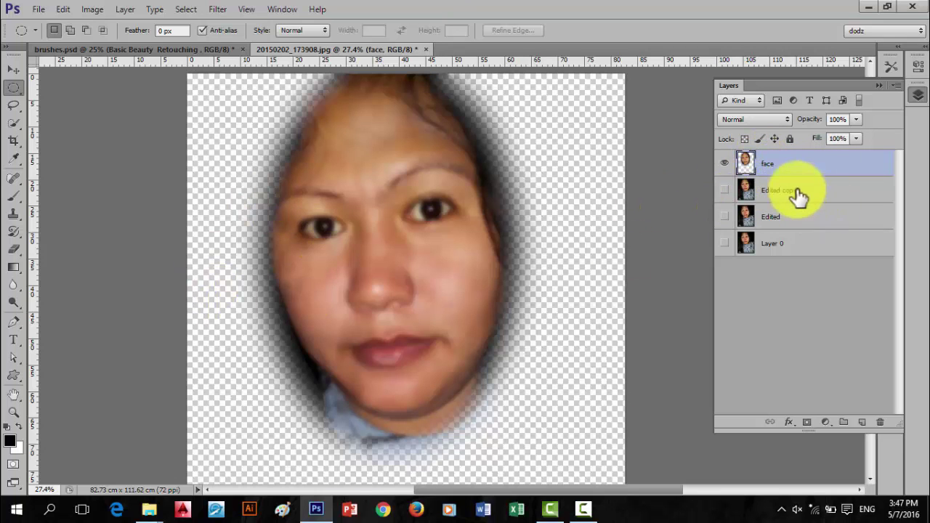
left_click(724, 190)
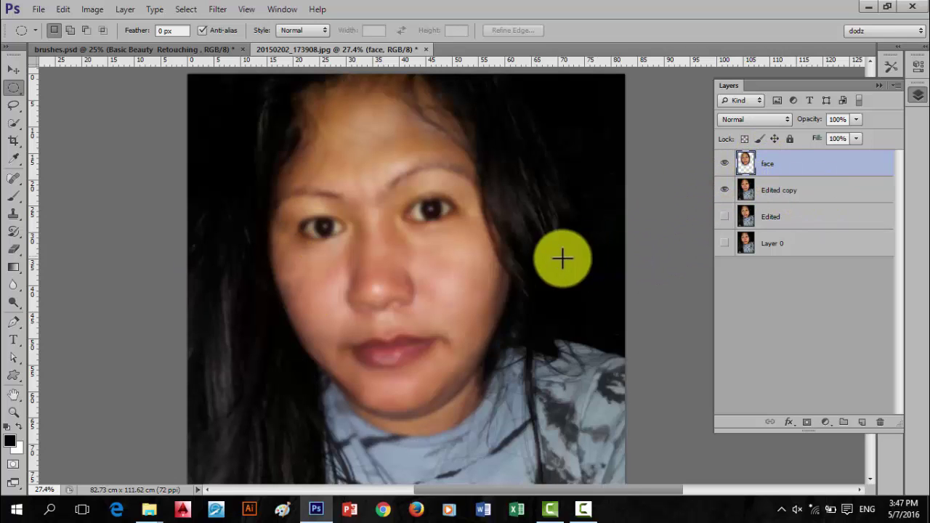
scroll(432, 336, "up", 1)
scroll(433, 336, "up", 1)
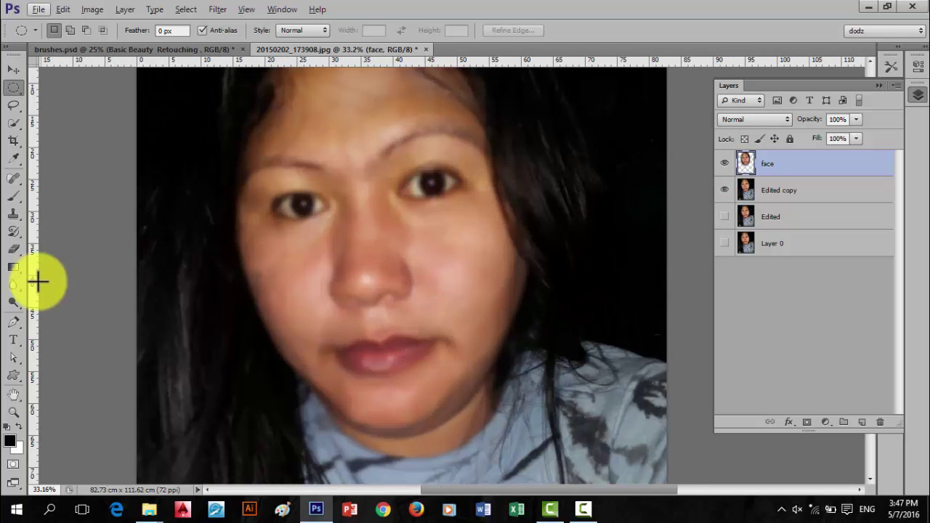
Pick the Eraser at size 125 and zoom in on the mouth
left_click(13, 251)
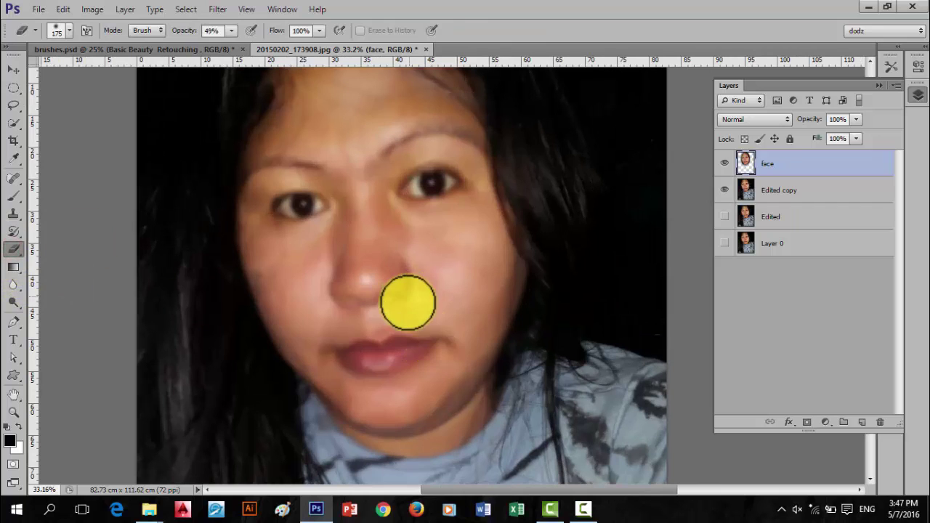
scroll(371, 372, "up", 1)
scroll(372, 372, "up", 1)
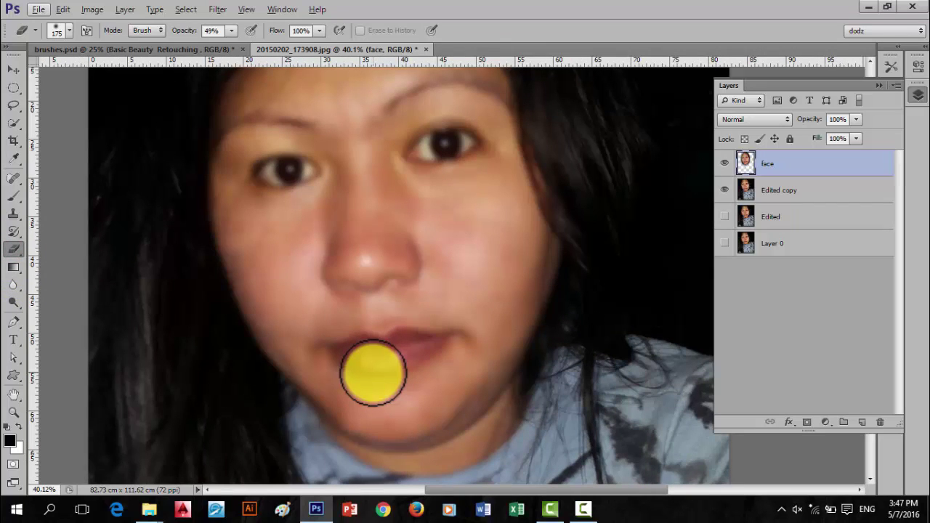
key("alt+e")
left_click(13, 68)
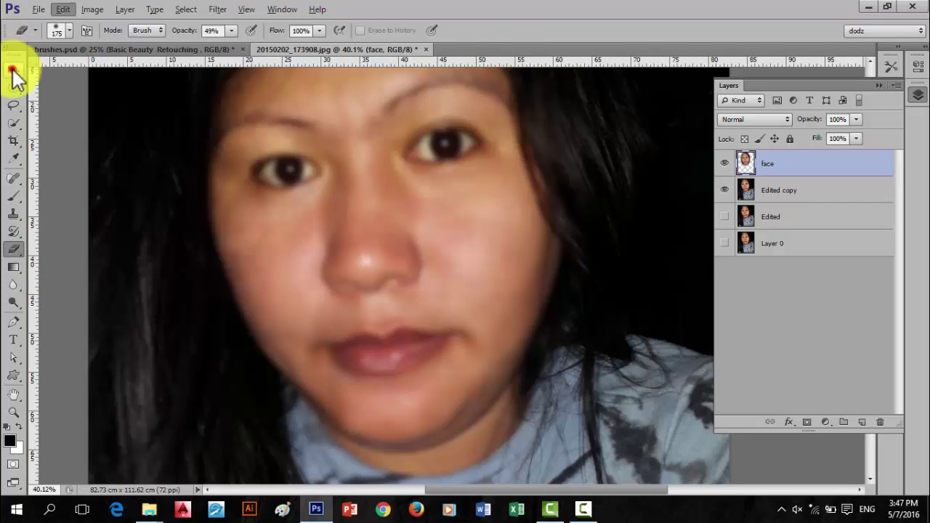
key("e")
key("bracketleft")
key("bracketleft")
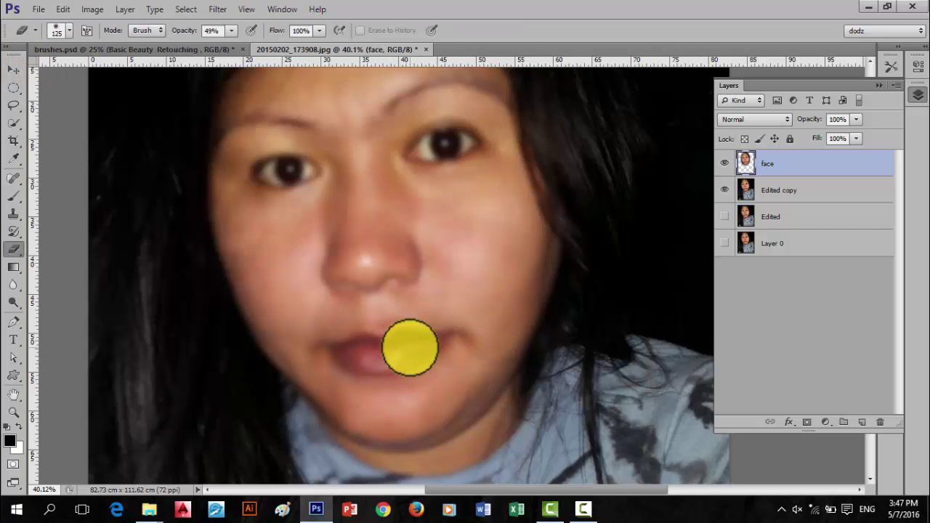
scroll(363, 372, "up", 1)
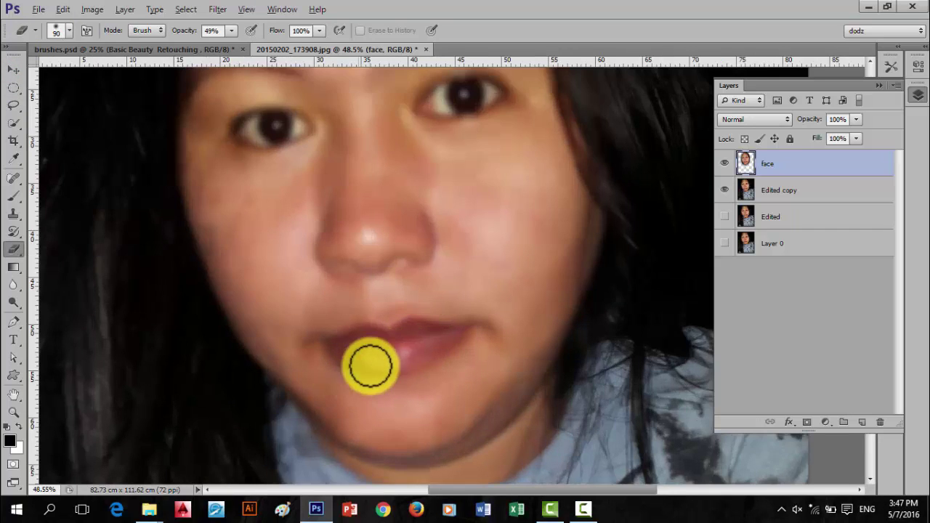
scroll(377, 359, "up", 1)
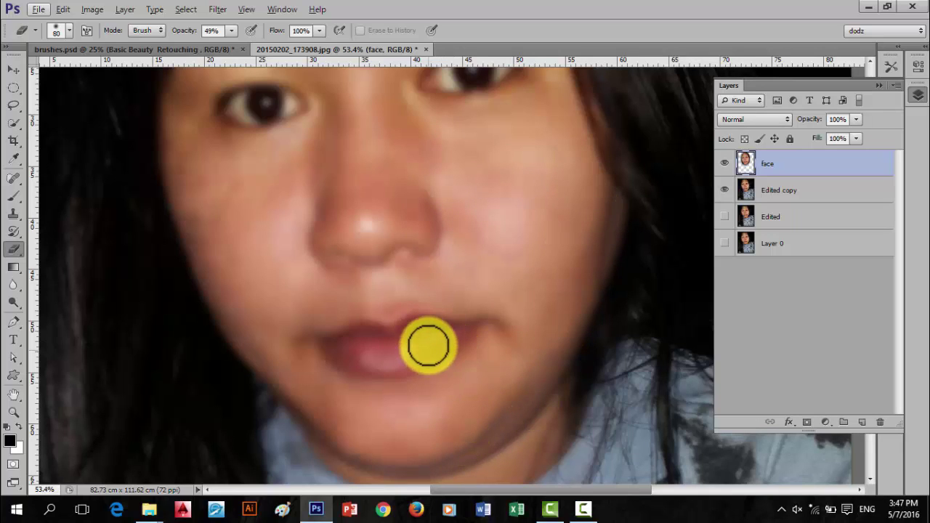
Erase the blurred face layer across the upper and lower lips at 85% strength
left_click_drag(428, 331, 350, 347)
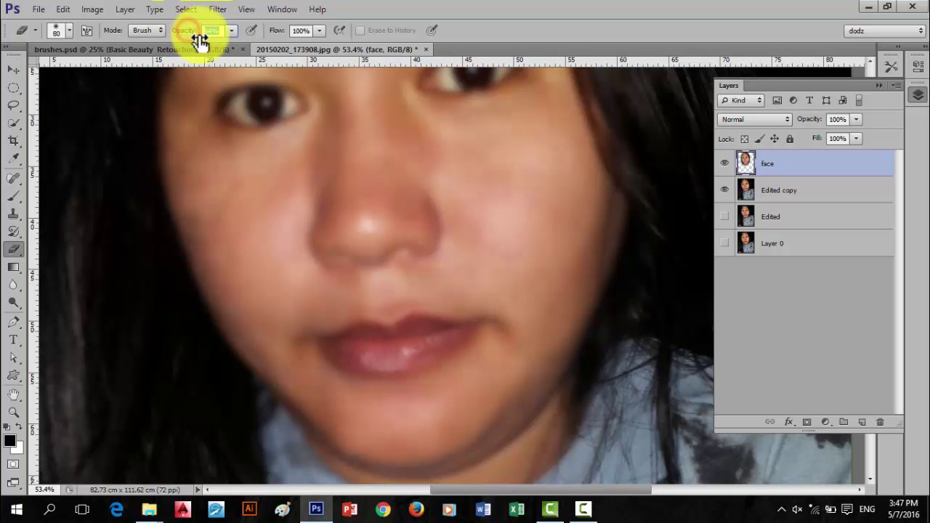
left_click(382, 342)
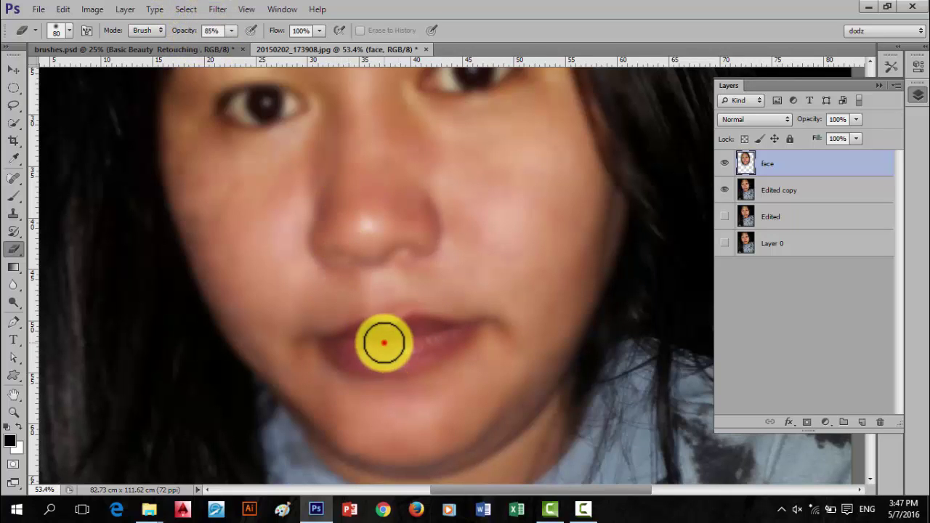
mouse_move(371, 343)
left_mouse_down()
mouse_move(443, 340)
mouse_move(342, 349)
left_mouse_up()
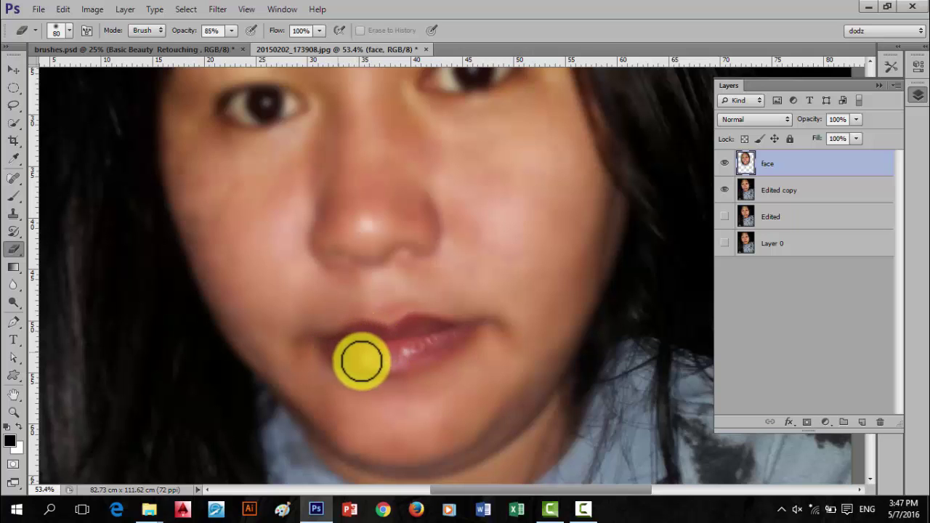
left_click_drag(342, 349, 458, 337)
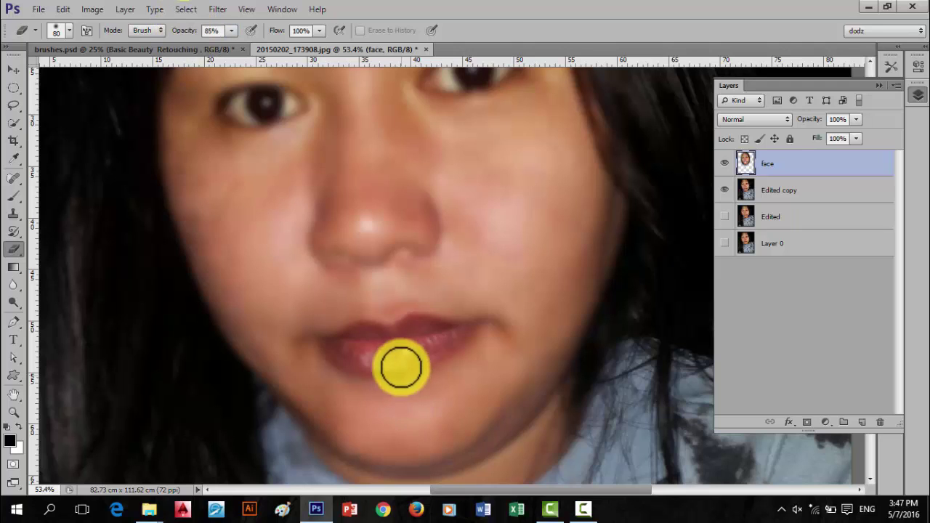
left_click_drag(373, 344, 360, 340)
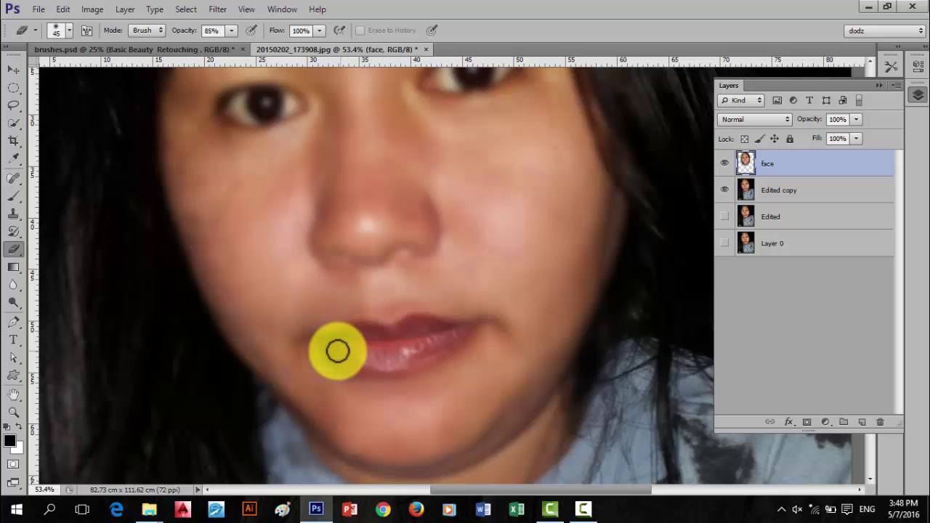
left_click_drag(334, 345, 441, 353)
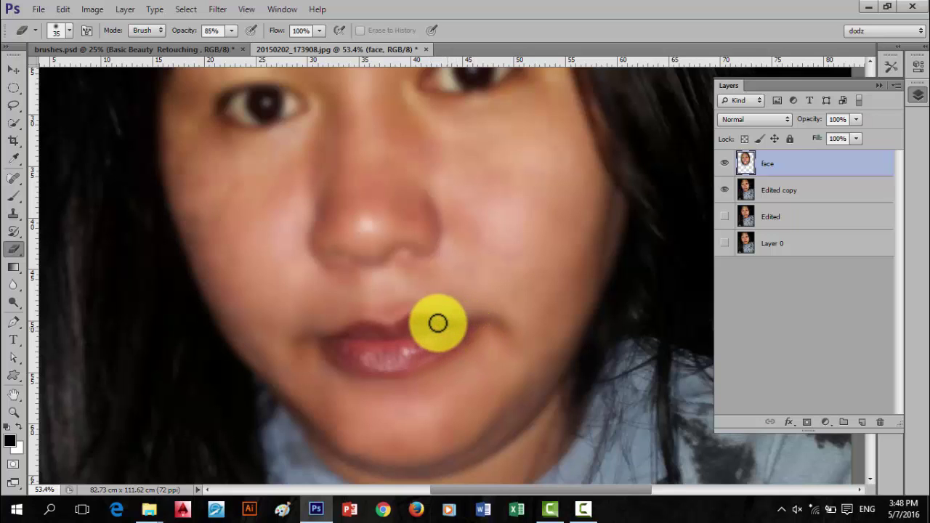
left_click_drag(455, 329, 364, 337)
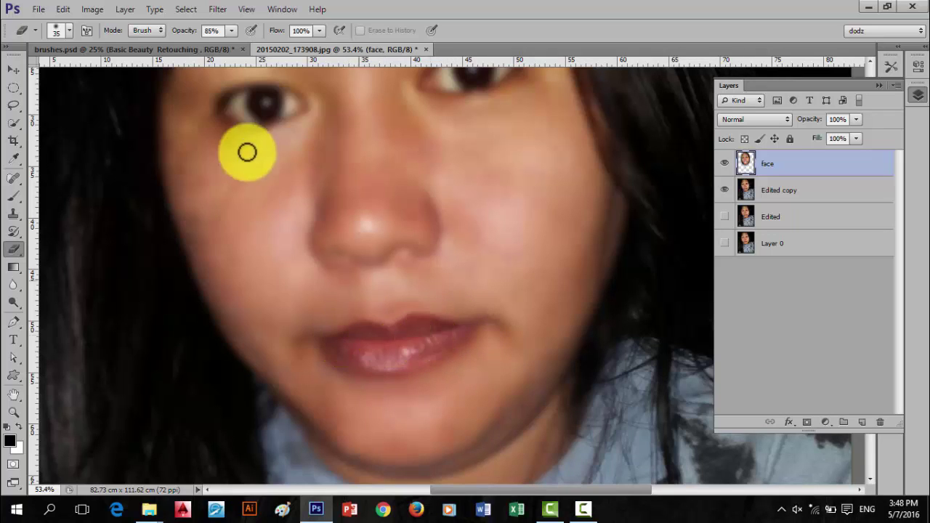
Raise the eraser opacity to 96%, then toggle Edited copy off and on to check the lips
mouse_move(184, 27)
left_mouse_down()
mouse_move(180, 36)
mouse_move(196, 37)
left_mouse_up()
mouse_move(409, 355)
left_mouse_down()
mouse_move(374, 351)
mouse_move(429, 344)
mouse_move(428, 356)
left_mouse_up()
scroll(430, 349, "down", 3)
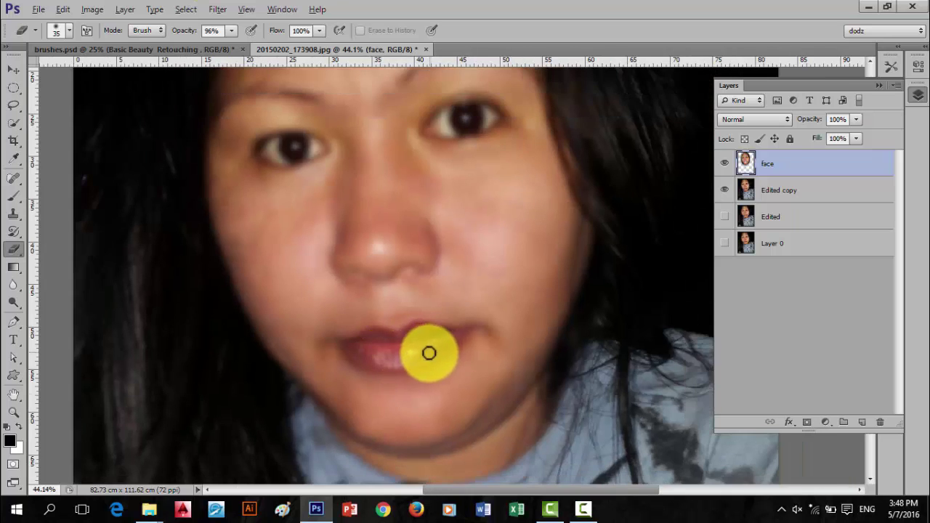
left_click(718, 191)
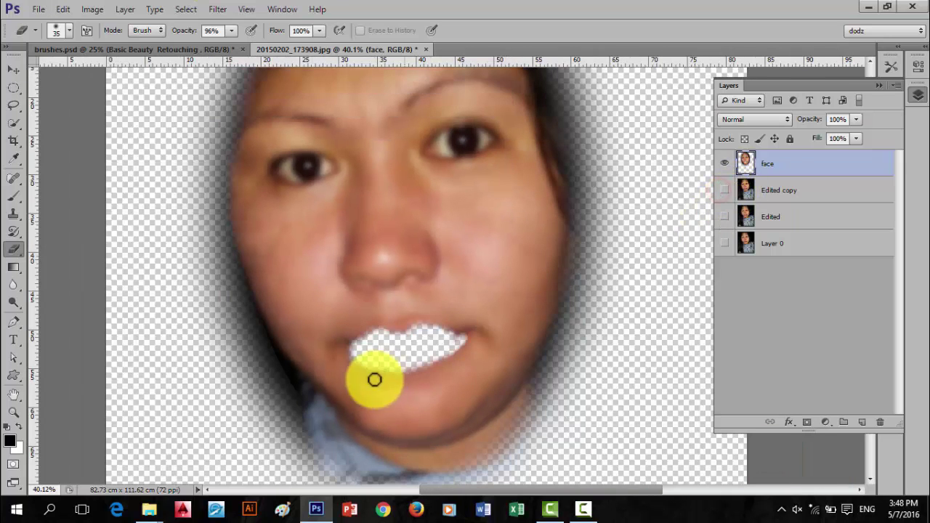
left_click(725, 190)
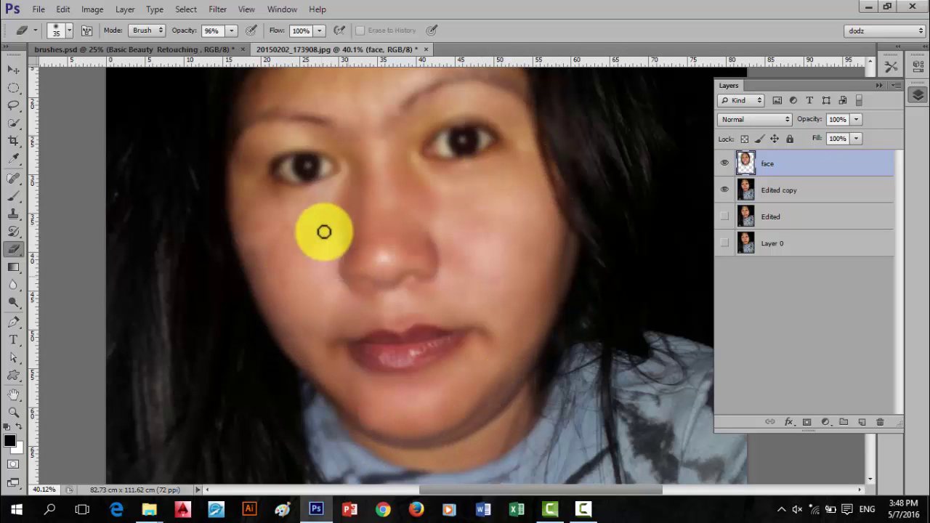
Zoom into the left eye and erase the blur to restore the sharp iris
scroll(328, 265, "up", 2)
left_click_drag(249, 216, 279, 262)
scroll(280, 262, "up", 2)
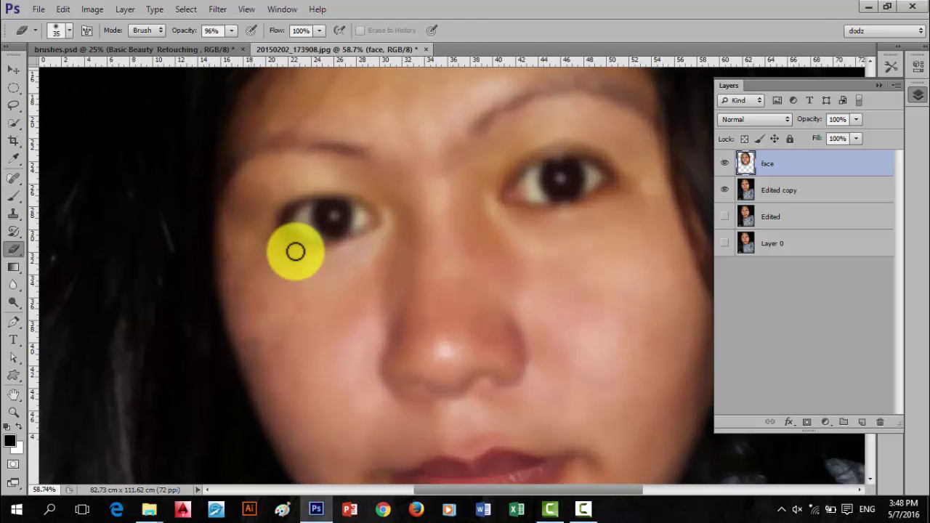
scroll(295, 252, "up", 2)
scroll(311, 232, "up", 2)
scroll(313, 230, "up", 1)
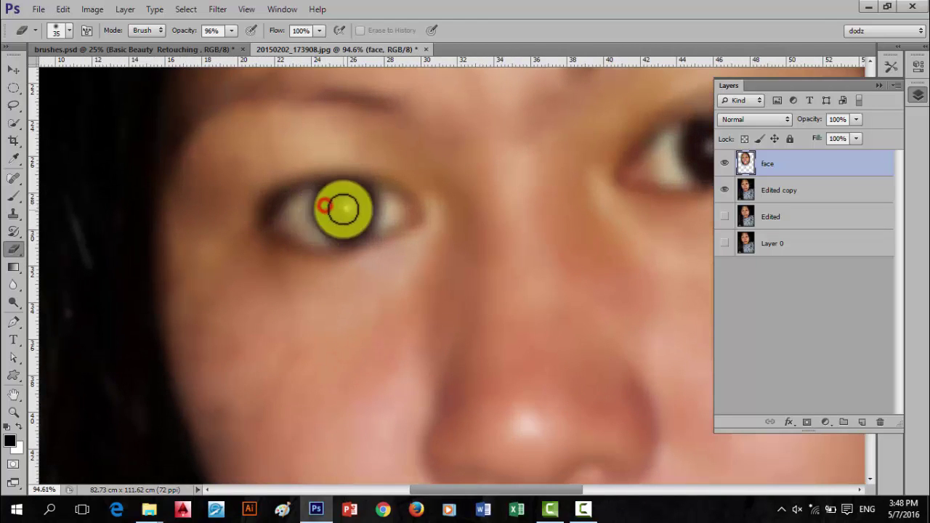
left_click_drag(351, 198, 287, 206)
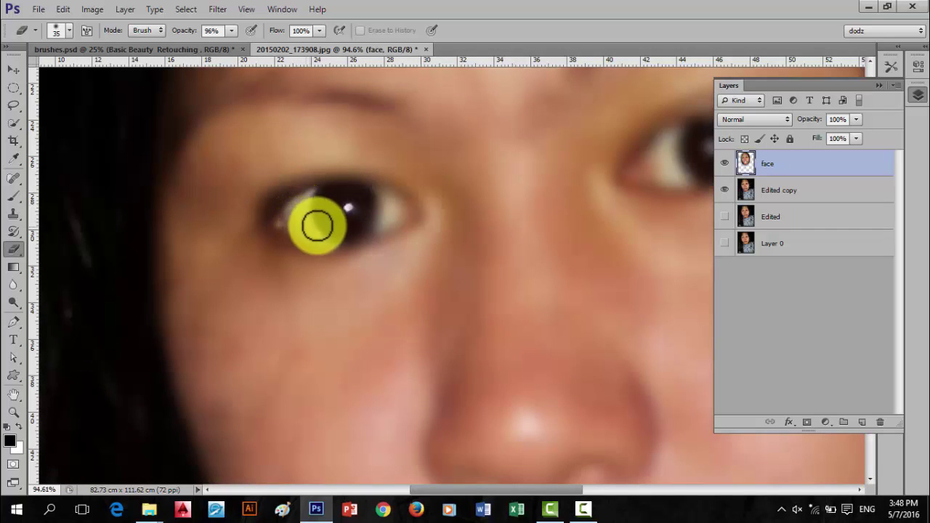
mouse_move(394, 204)
left_mouse_down()
mouse_move(364, 222)
mouse_move(395, 207)
mouse_move(396, 223)
left_mouse_up()
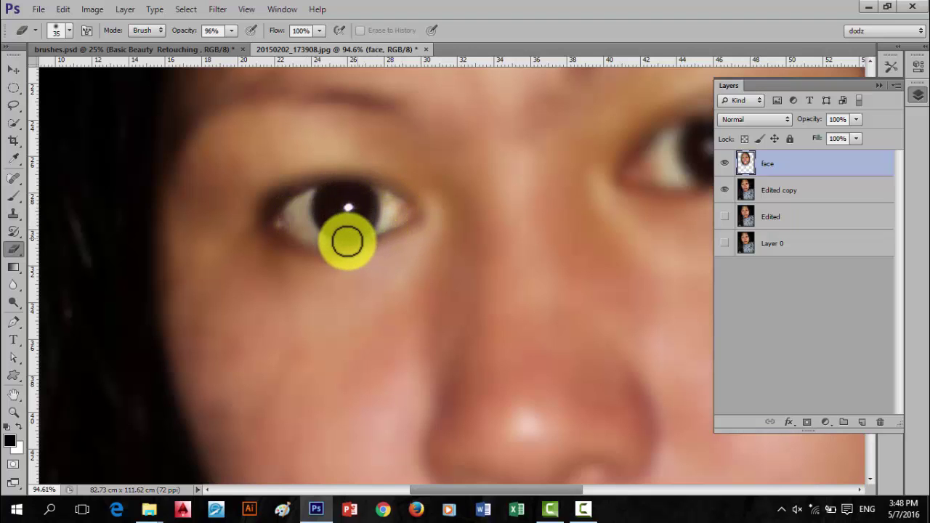
mouse_move(348, 241)
left_mouse_down()
mouse_move(276, 231)
mouse_move(276, 204)
mouse_move(347, 186)
mouse_move(404, 204)
mouse_move(406, 221)
mouse_move(353, 243)
mouse_move(305, 241)
mouse_move(278, 218)
left_mouse_up()
Move to the right eye and erase the blur over its iris
scroll(364, 252, "down", 2)
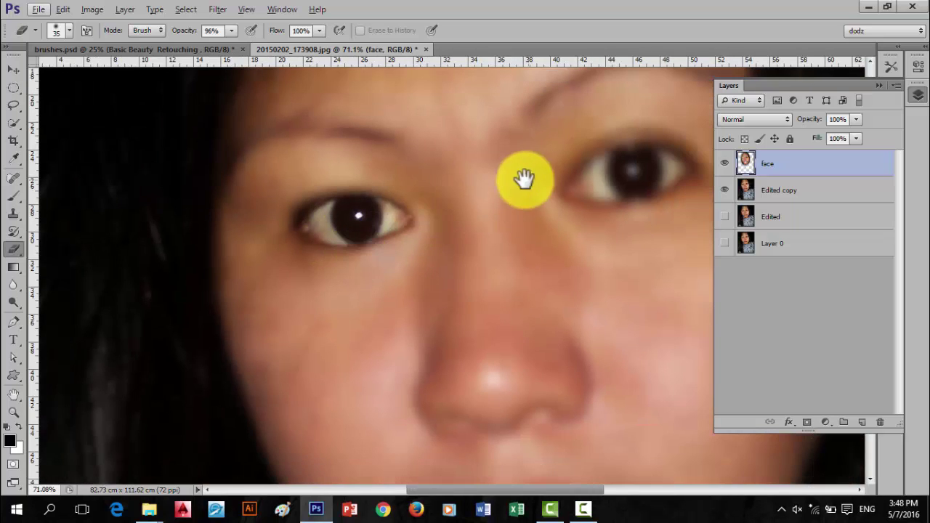
left_click_drag(525, 178, 370, 230)
scroll(468, 244, "up", 1)
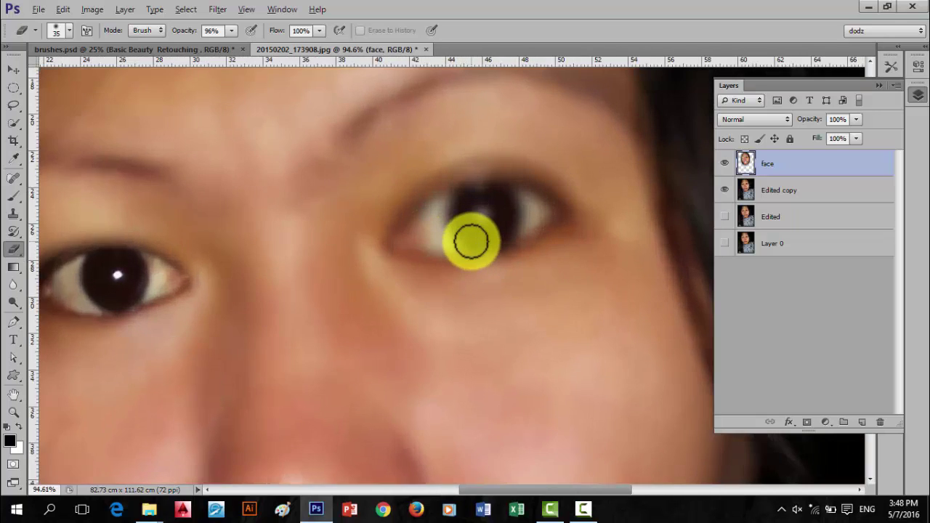
scroll(471, 240, "up", 1)
mouse_move(459, 187)
left_mouse_down()
mouse_move(422, 215)
mouse_move(513, 178)
mouse_move(561, 195)
mouse_move(513, 207)
mouse_move(533, 203)
mouse_move(509, 242)
mouse_move(545, 220)
mouse_move(465, 225)
mouse_move(421, 201)
mouse_move(384, 251)
mouse_move(484, 249)
mouse_move(432, 254)
mouse_move(461, 201)
mouse_move(401, 240)
mouse_move(429, 199)
mouse_move(465, 183)
mouse_move(513, 174)
mouse_move(557, 194)
mouse_move(460, 172)
mouse_move(392, 239)
mouse_move(411, 210)
mouse_move(396, 252)
mouse_move(465, 252)
mouse_move(565, 214)
left_mouse_up()
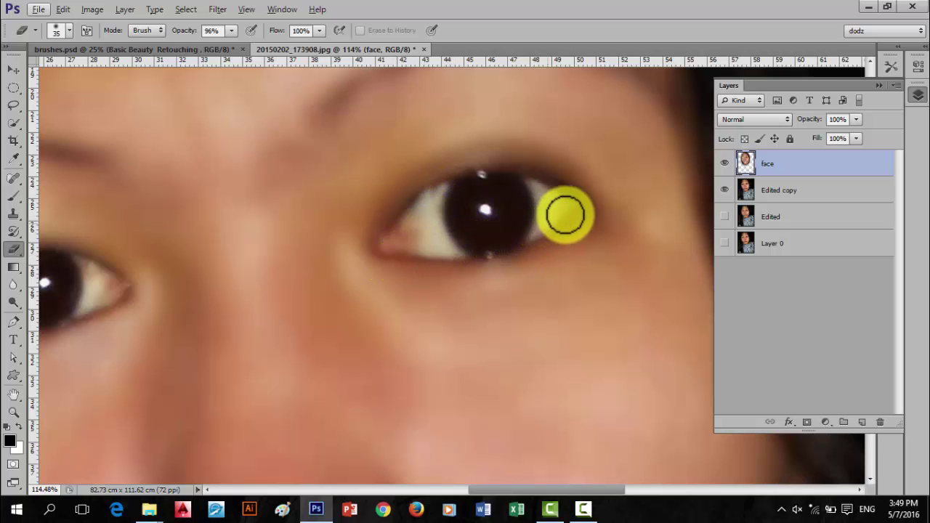
Erase the blur along the right eyebrow to restore its detail
scroll(580, 244, "down", 1)
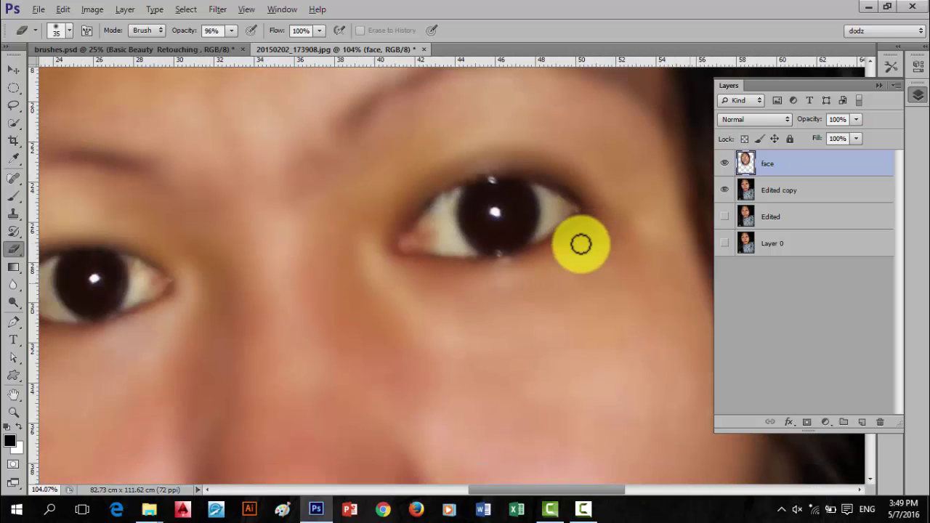
scroll(581, 244, "down", 6)
scroll(545, 218, "up", 1)
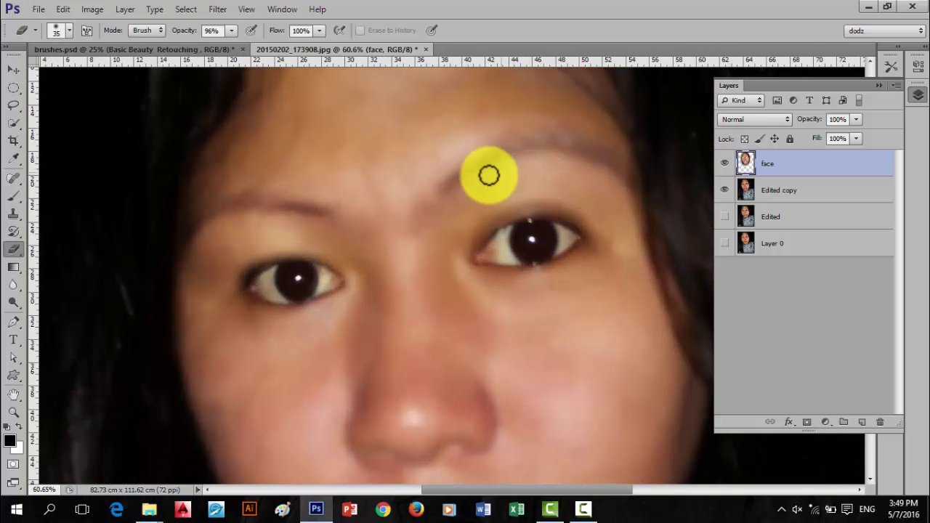
left_click_drag(426, 212, 602, 152)
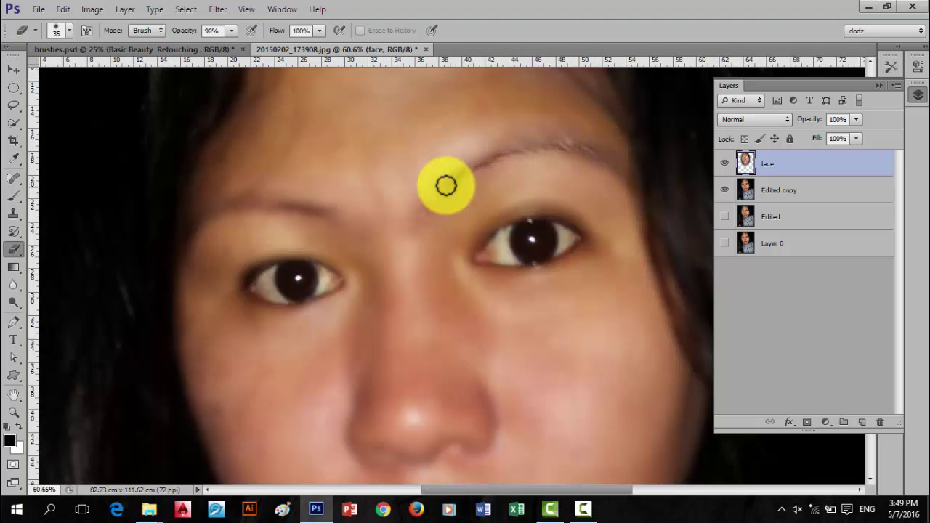
Erase along the eyebrow with a 60 px eraser to restore detail, then show the face layer
key("bracketright")
key("bracketright")
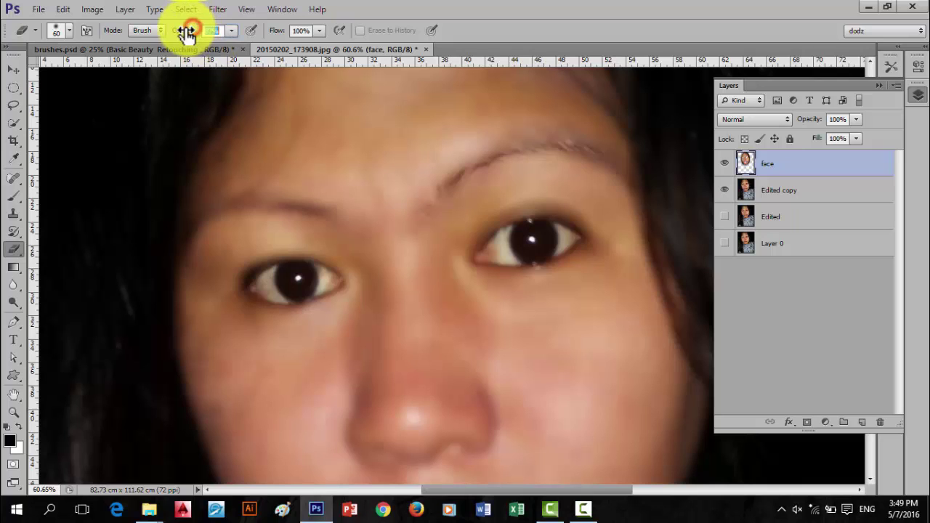
mouse_move(437, 193)
left_mouse_down()
mouse_move(517, 151)
mouse_move(618, 170)
left_mouse_up()
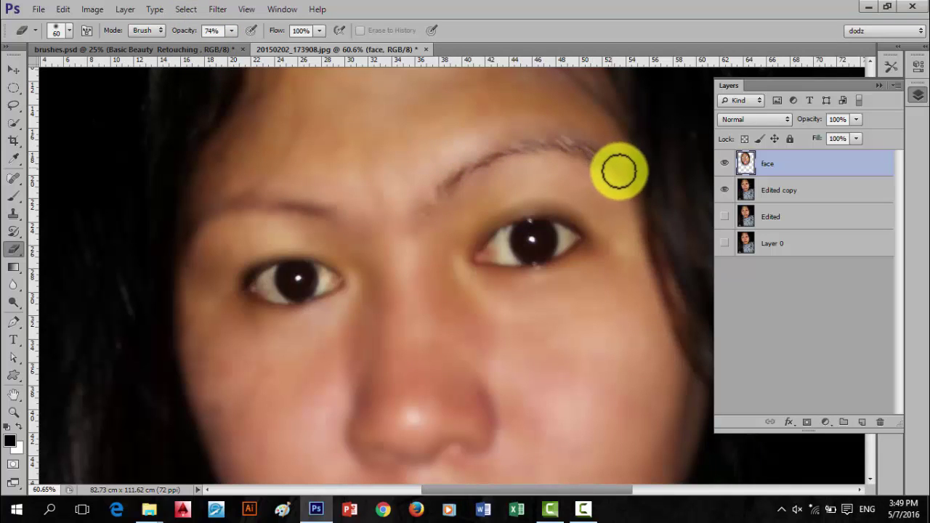
left_click_drag(201, 119, 281, 135)
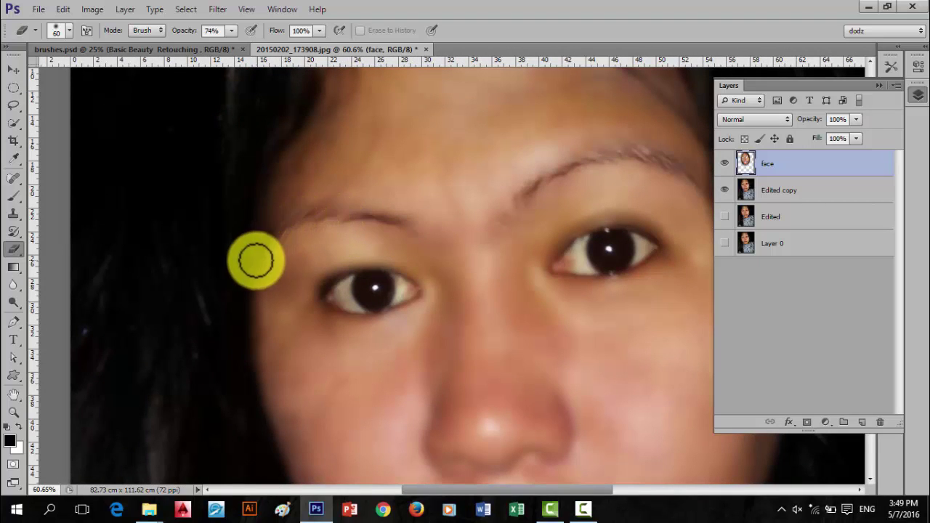
scroll(396, 213, "down", 5)
scroll(396, 213, "down", 2)
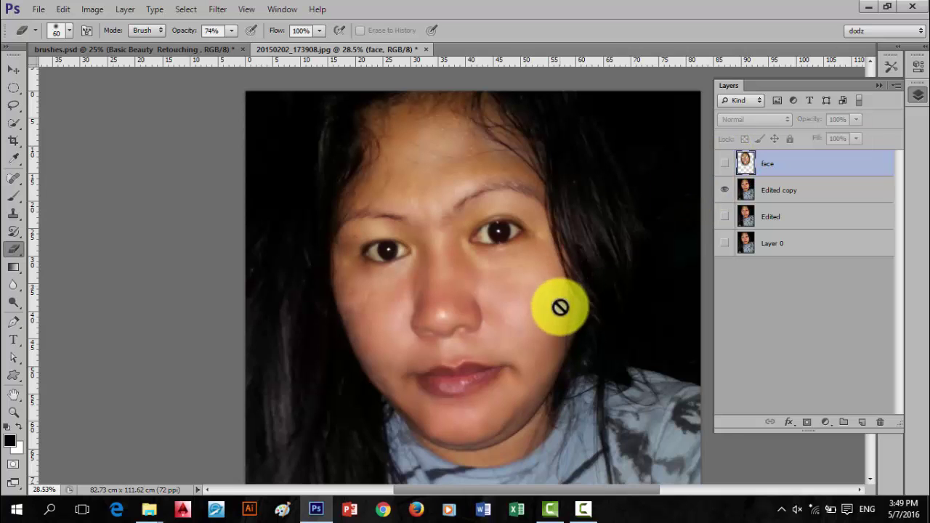
scroll(552, 292, "up", 2)
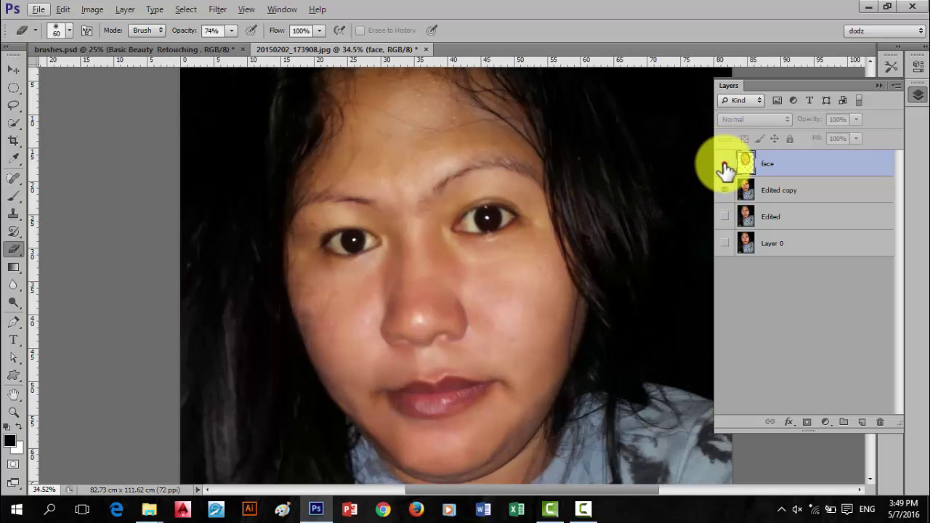
left_click(724, 164)
With a 100 px eraser, blend the smoothed edges at the forehead hairline and jaw
scroll(549, 271, "down", 1)
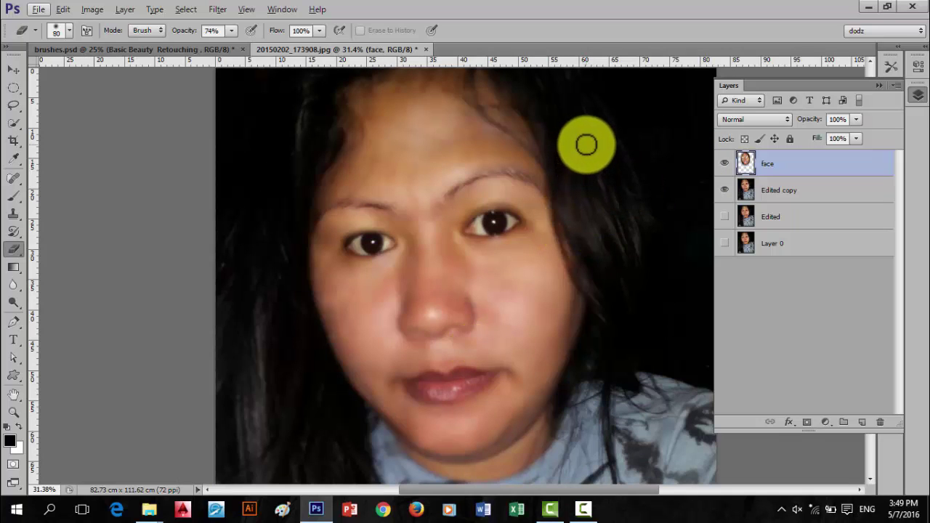
key("bracketright")
key("bracketright")
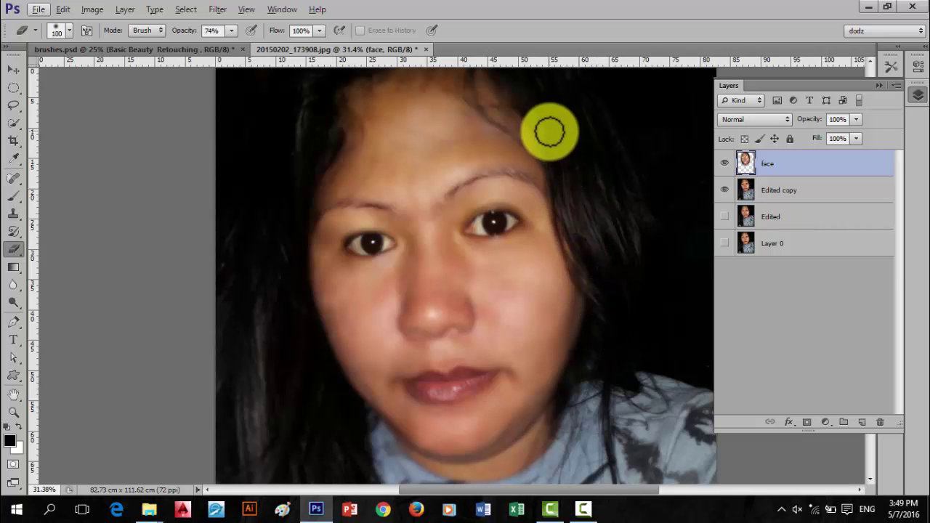
left_click_drag(336, 97, 348, 124)
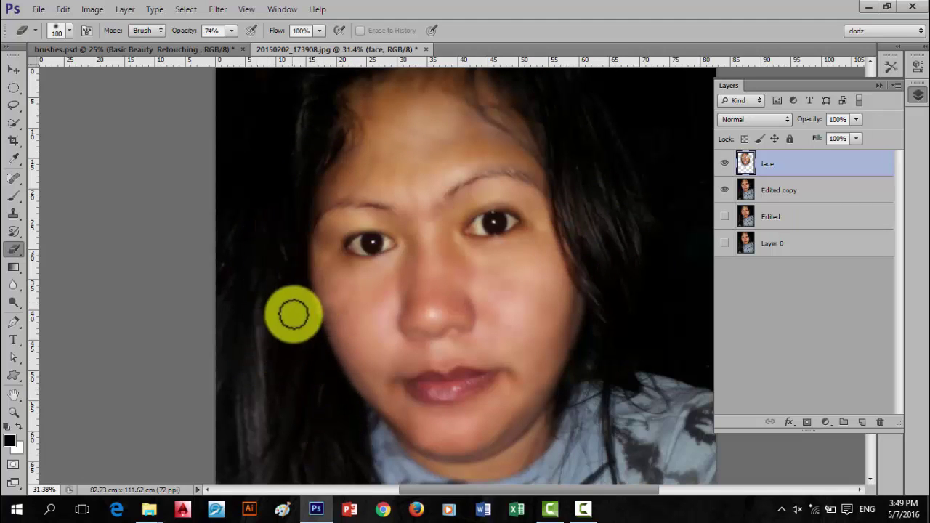
left_click_drag(327, 431, 348, 473)
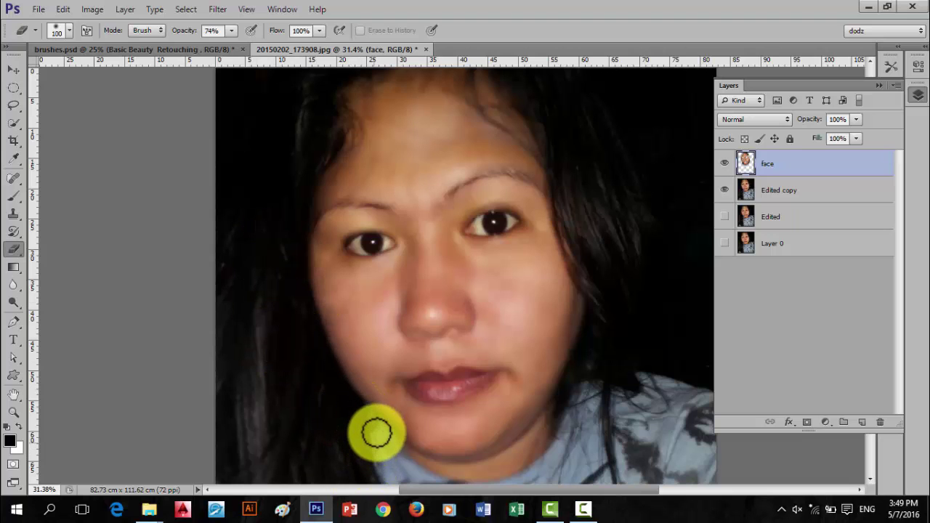
left_click_drag(433, 278, 396, 229)
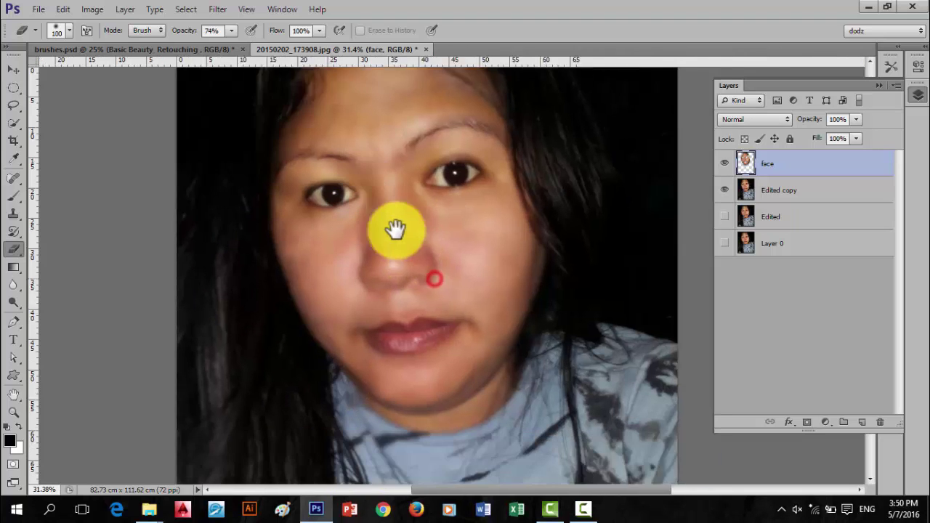
left_click_drag(535, 199, 519, 252)
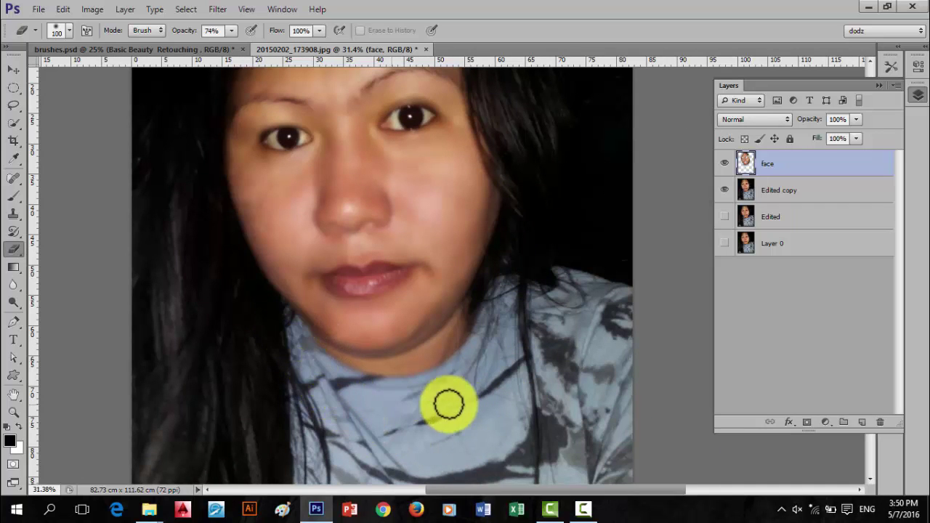
left_click_drag(363, 226, 396, 288)
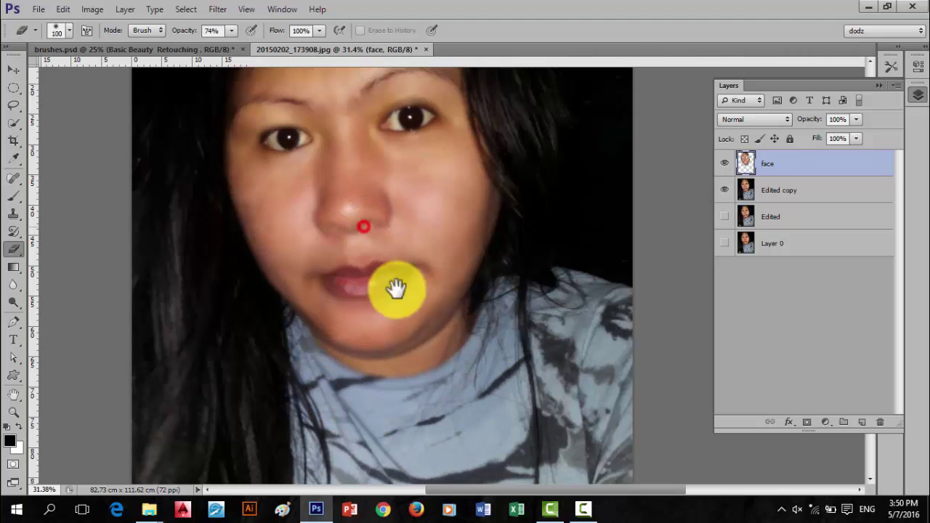
Lower the eraser opacity to 47% and lightly erase the smoothing on the nose
scroll(393, 290, "up", 1)
scroll(394, 290, "up", 1)
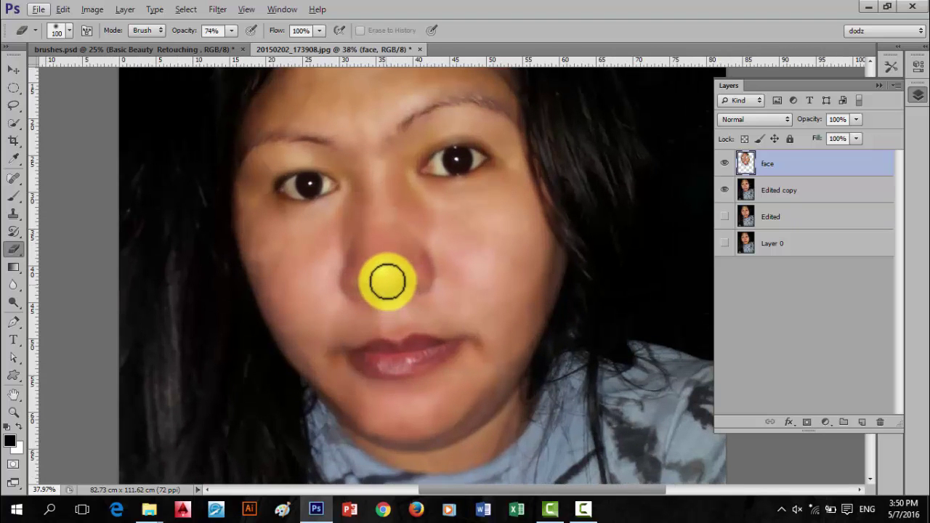
left_click_drag(186, 30, 161, 37)
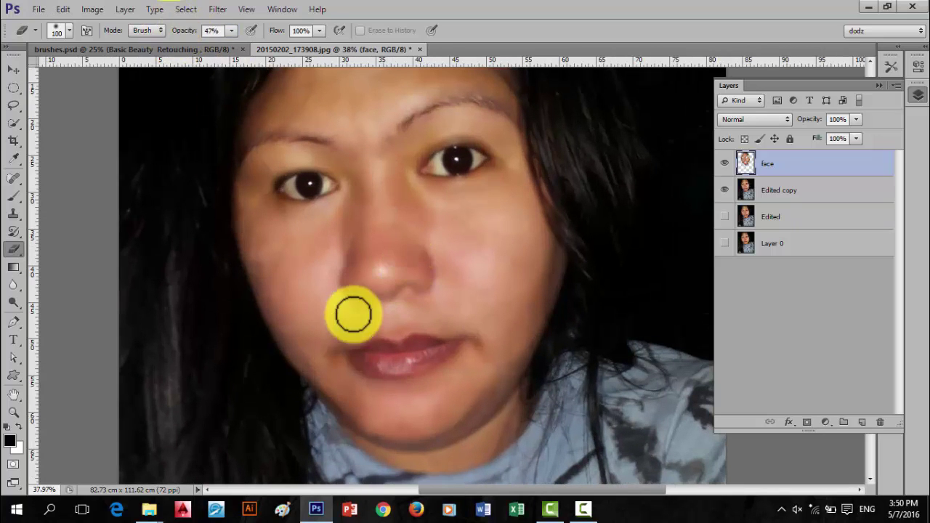
mouse_move(338, 273)
left_mouse_down()
mouse_move(376, 294)
mouse_move(427, 291)
mouse_move(353, 292)
mouse_move(388, 288)
mouse_move(327, 305)
mouse_move(363, 282)
left_mouse_up()
scroll(407, 283, "down", 1)
scroll(432, 310, "down", 1)
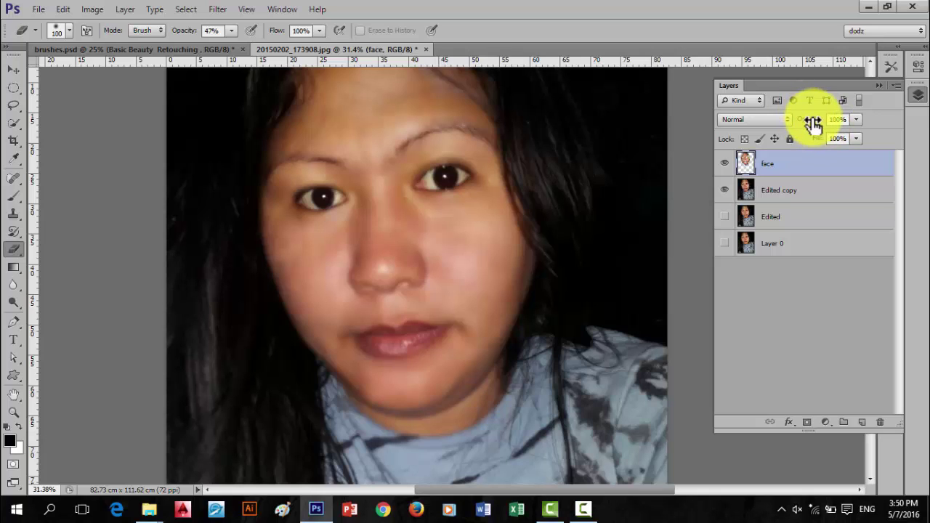
Set the face layer's opacity to exactly 60%, then hide it to compare
left_click(786, 120)
left_click(765, 118)
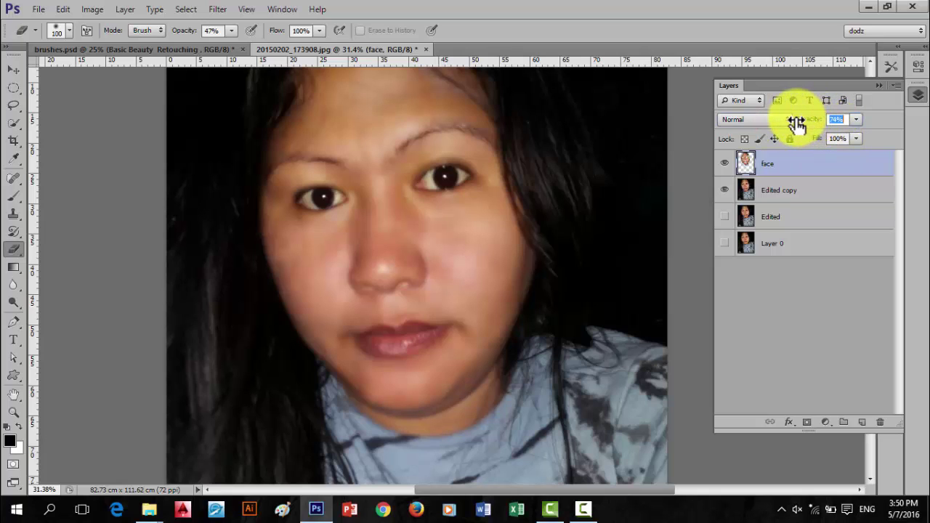
mouse_move(796, 122)
left_mouse_down()
mouse_move(829, 121)
mouse_move(813, 129)
left_mouse_up()
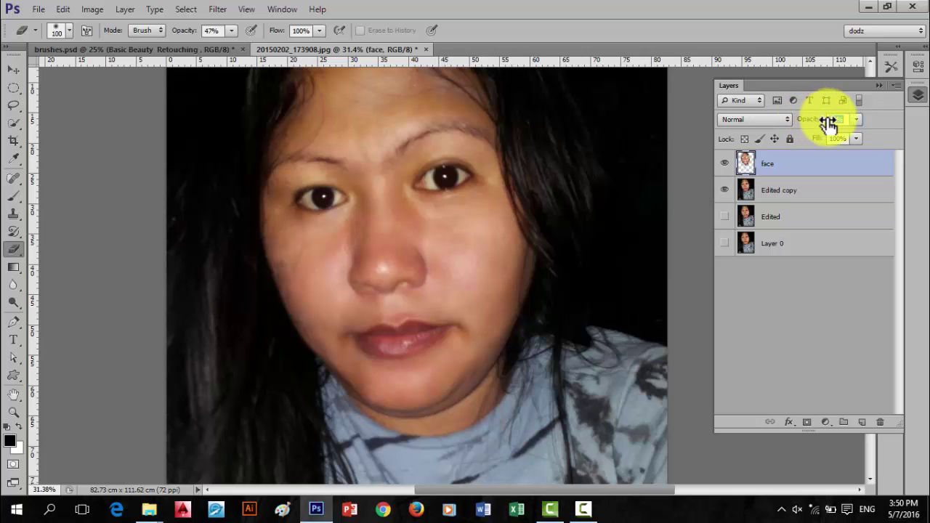
left_click_drag(826, 121, 821, 122)
left_click(725, 163)
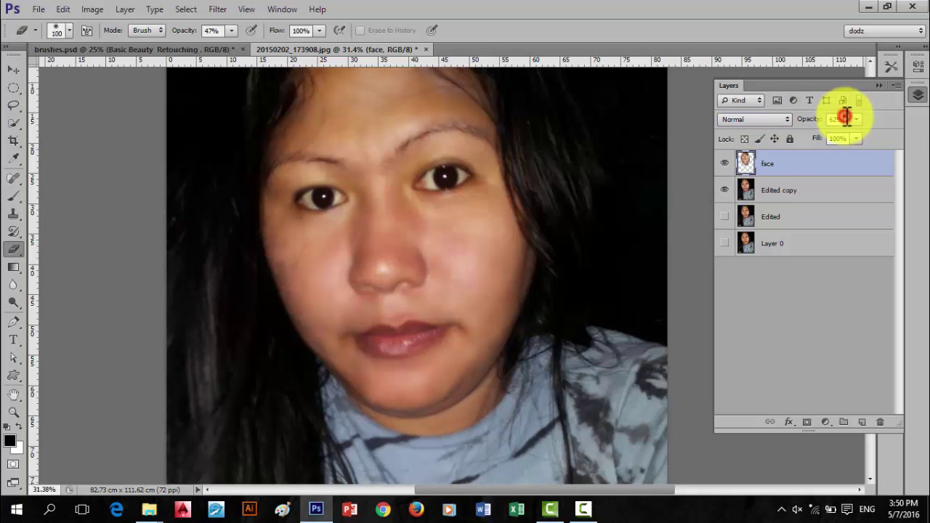
left_click(845, 118)
type("60")
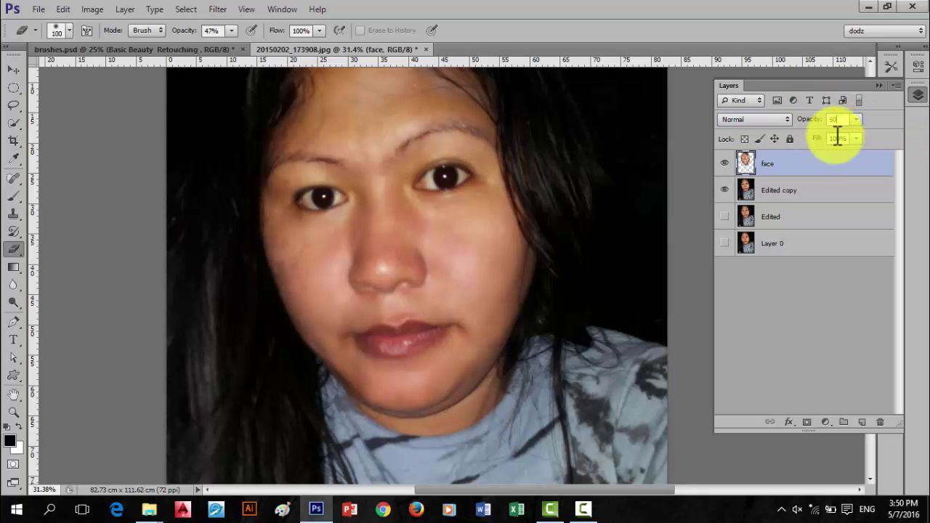
left_click(797, 190)
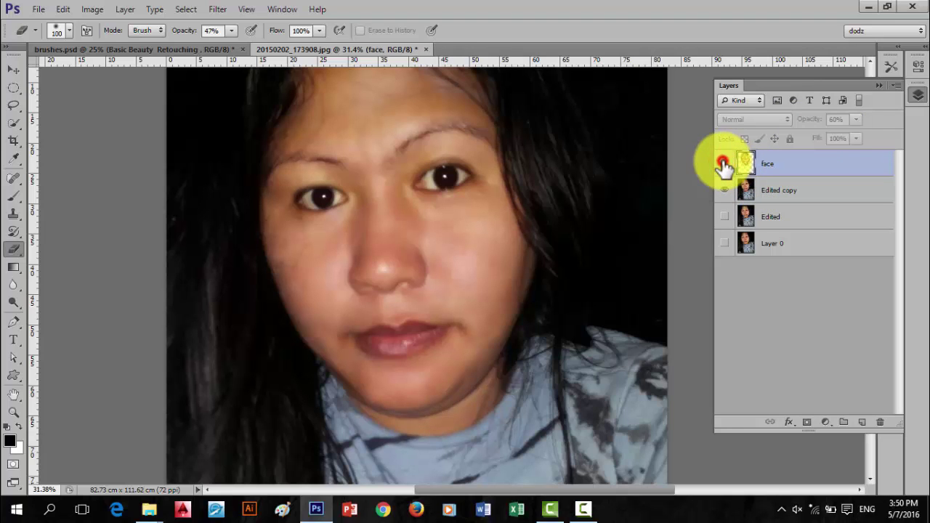
left_click(722, 163)
scroll(484, 225, "up", 3)
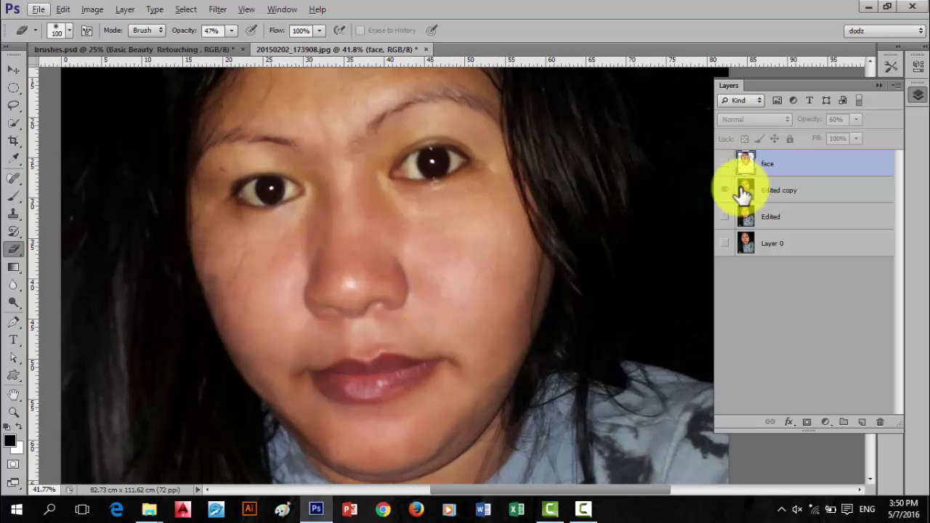
Switch the face layer to Screen blending at 31% opacity and toggle it to compare
left_click(727, 164)
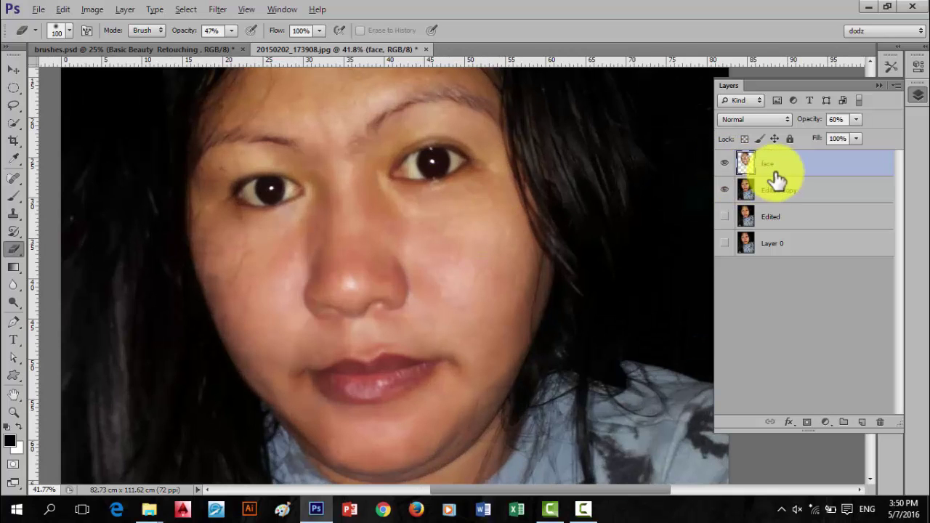
key("alt")
left_click(776, 116)
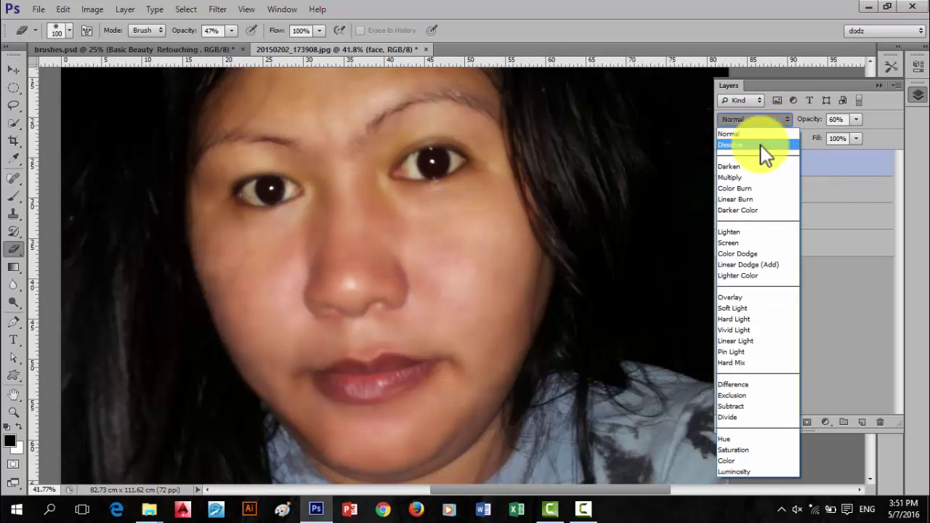
left_click(744, 243)
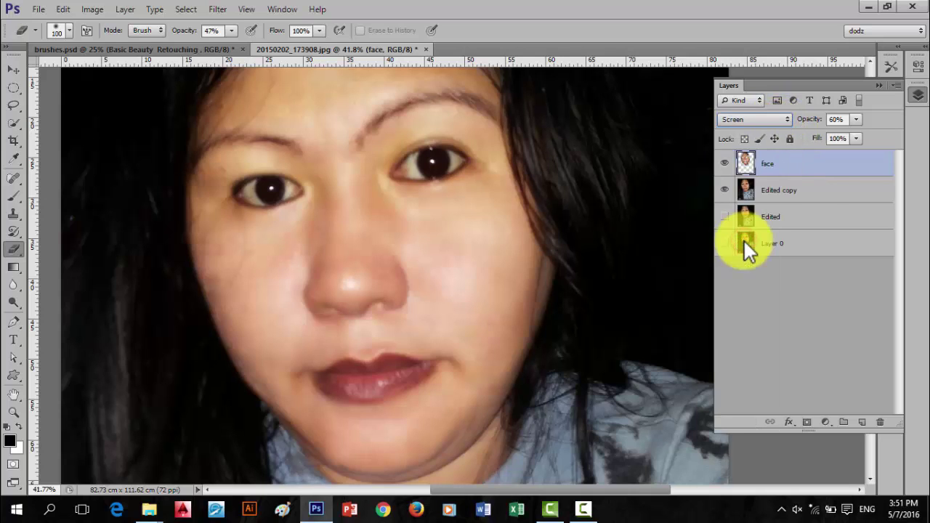
key("alt")
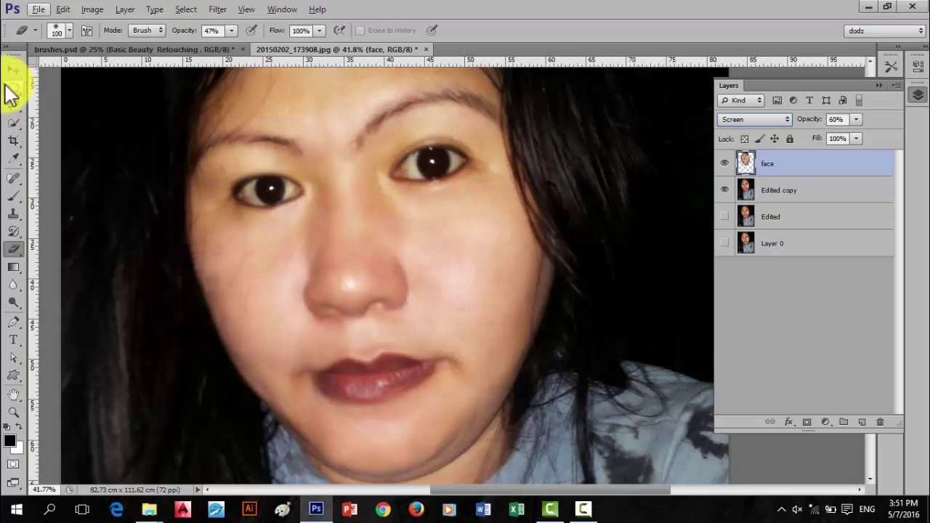
left_click(7, 73)
scroll(618, 258, "down", 2)
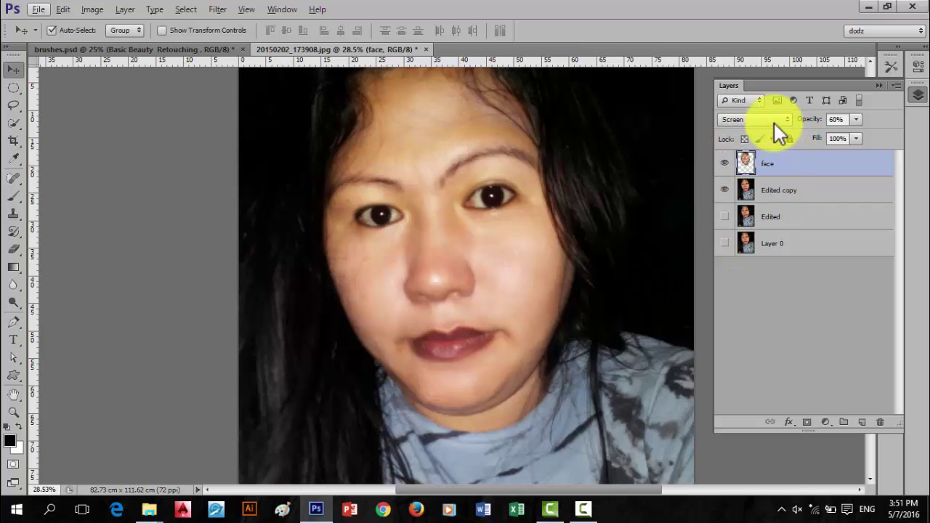
left_click(810, 121)
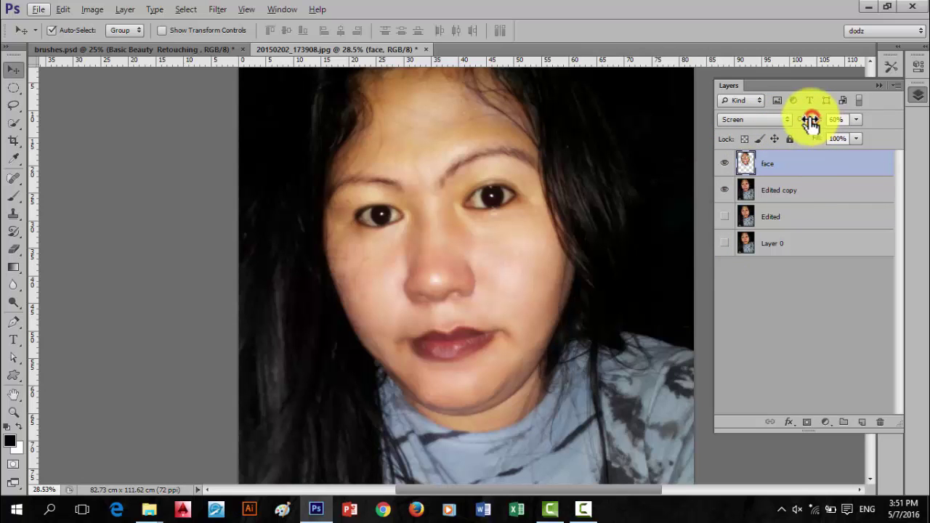
left_click_drag(810, 122, 791, 126)
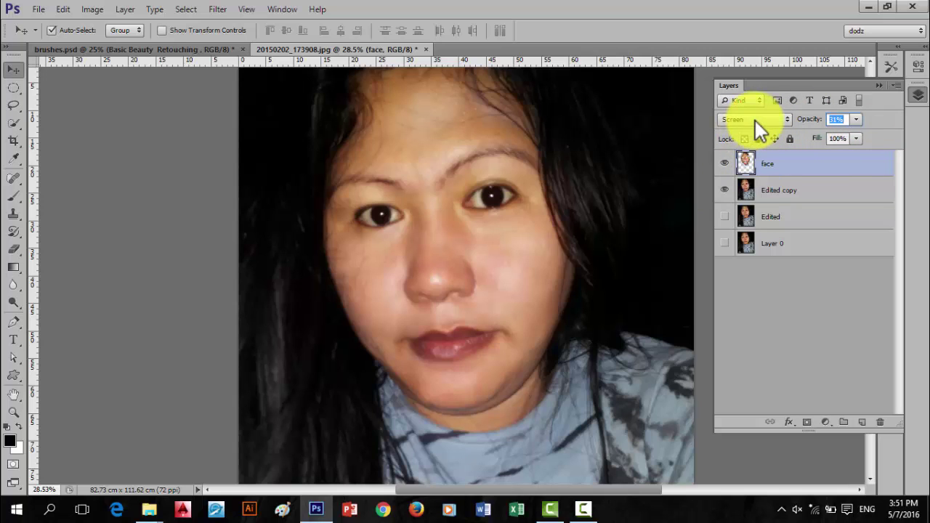
left_click(725, 163)
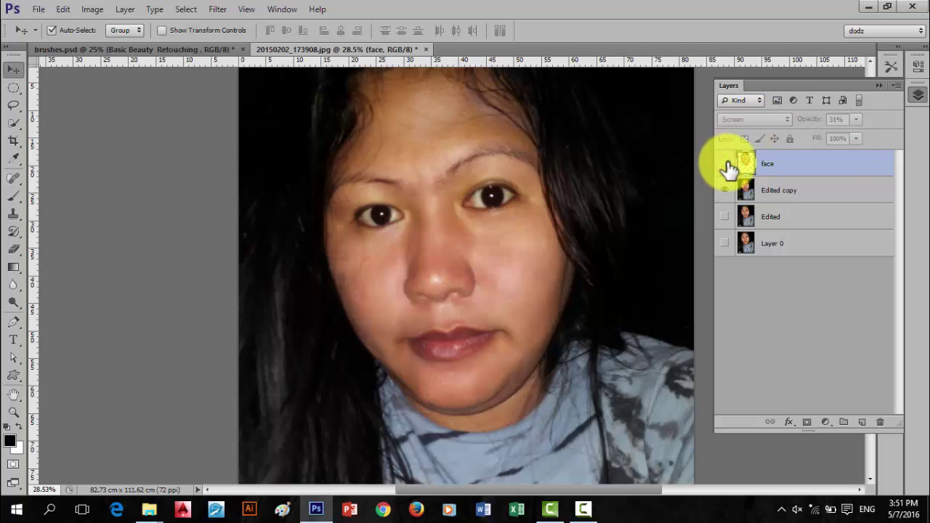
Merge the face and Edited copy layers with Merge Layers and begin renaming the result
left_click(726, 163)
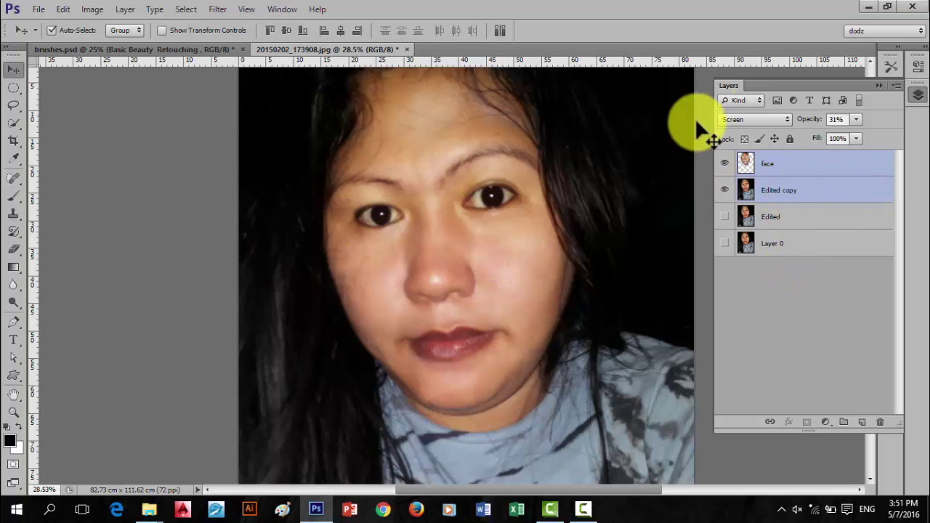
right_click(799, 163)
left_click(700, 332)
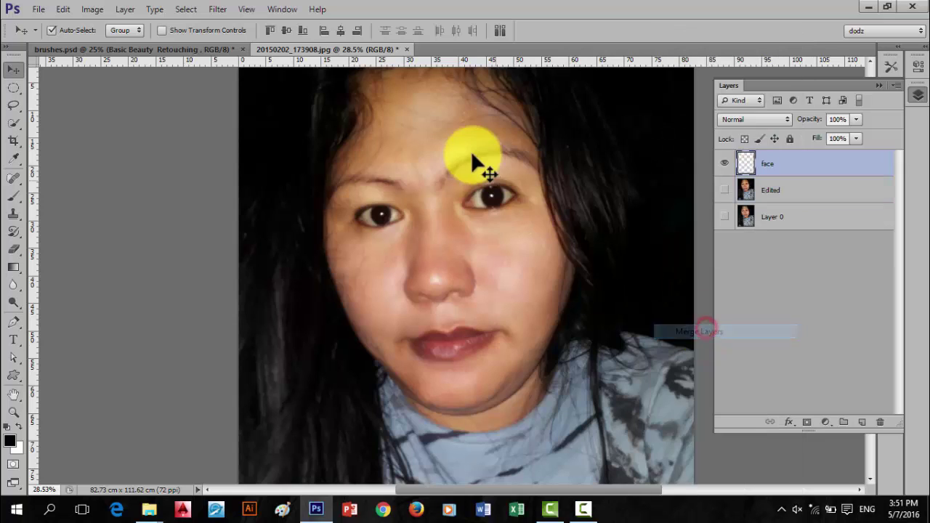
double_click(768, 164)
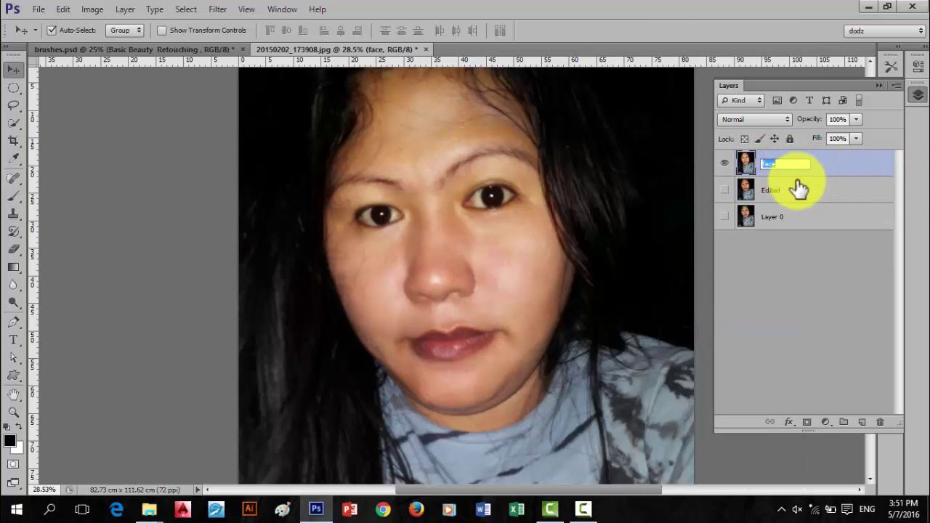
type("new")
Confirm the merged layer's name as 'new' and zoom in on the mouth
key("Return")
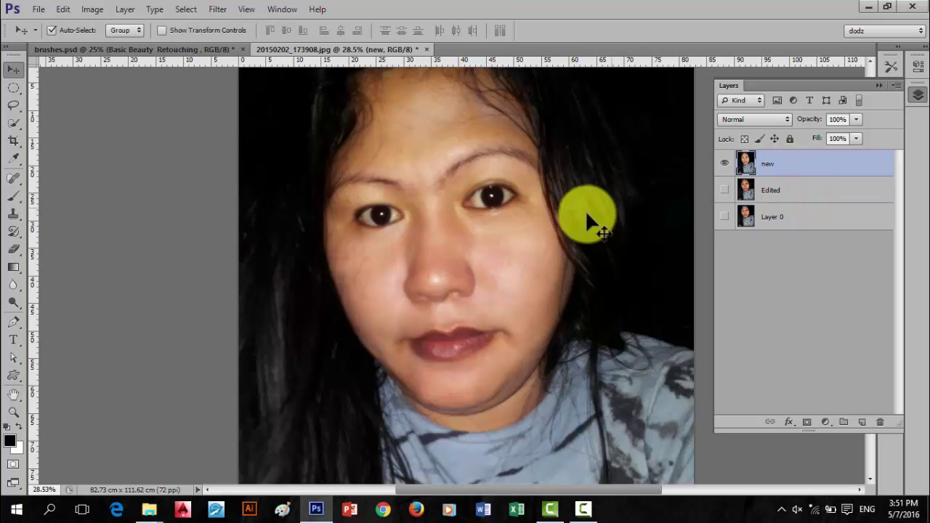
scroll(427, 280, "up", 2)
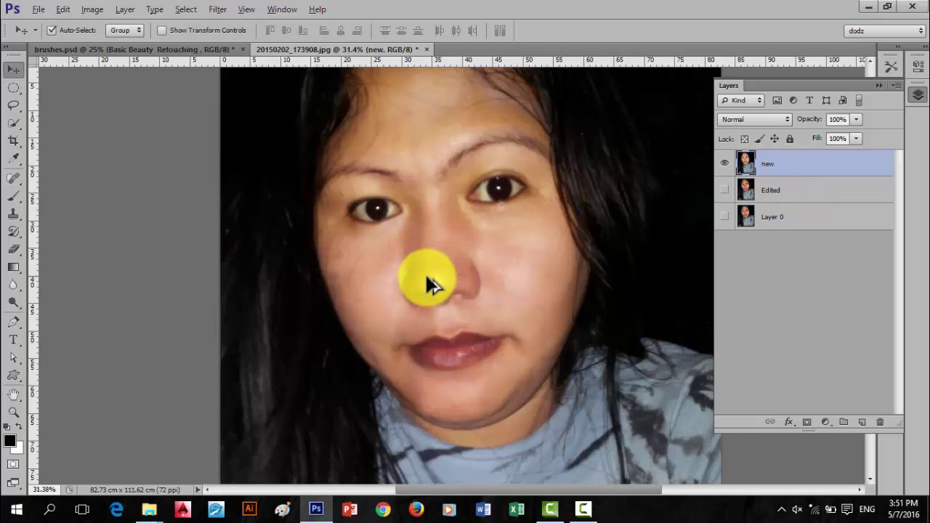
scroll(428, 277, "up", 1)
scroll(375, 214, "up", 1)
scroll(440, 353, "up", 1)
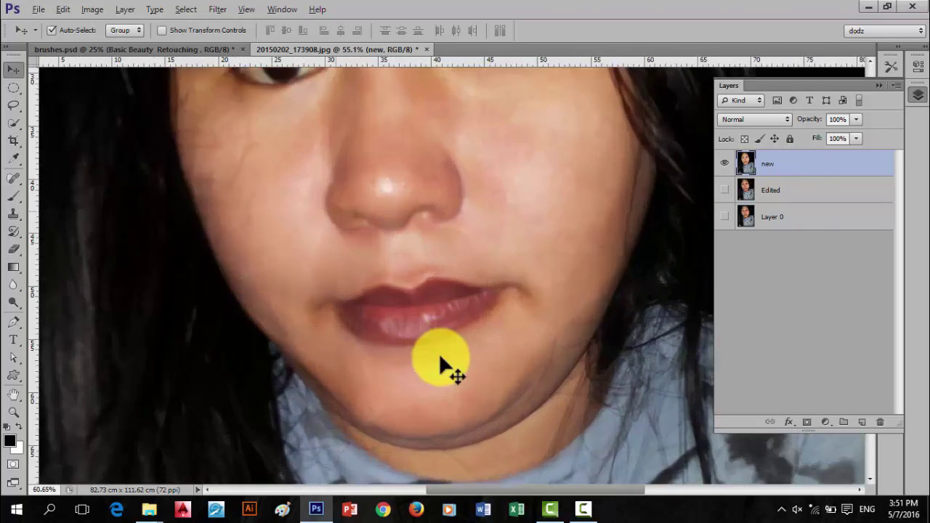
scroll(439, 348, "up", 1)
scroll(438, 340, "down", 1)
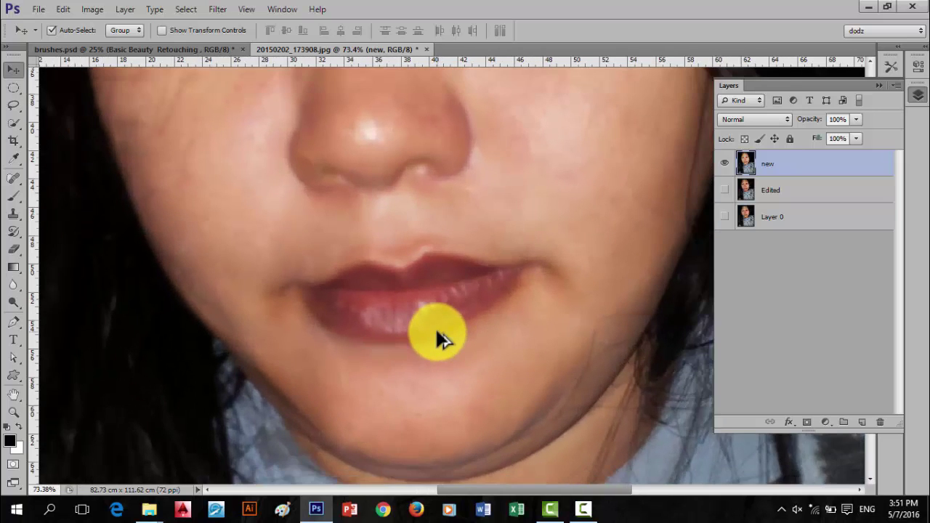
scroll(435, 331, "down", 1)
scroll(436, 331, "down", 1)
scroll(435, 328, "up", 1)
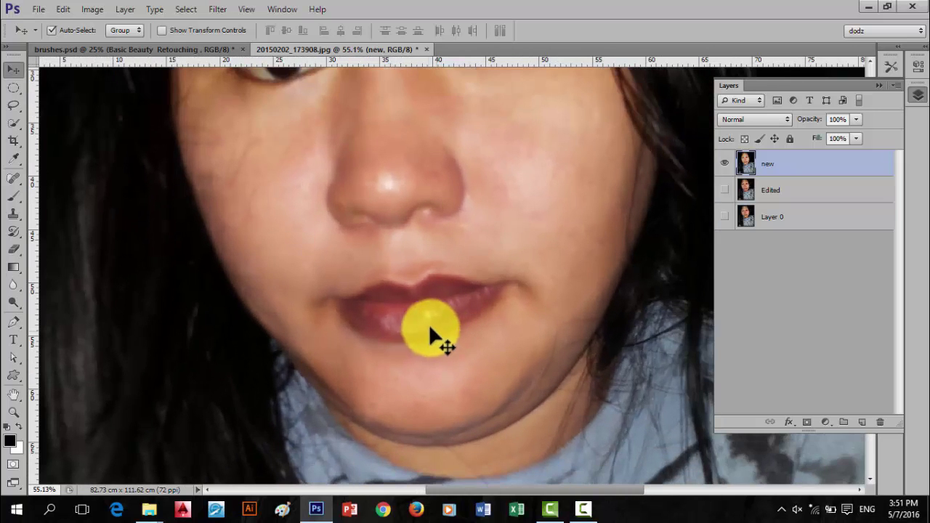
Trace a Lasso selection around both the upper and lower lips
left_click(13, 87)
scroll(385, 334, "up", 1)
scroll(385, 334, "up", 1)
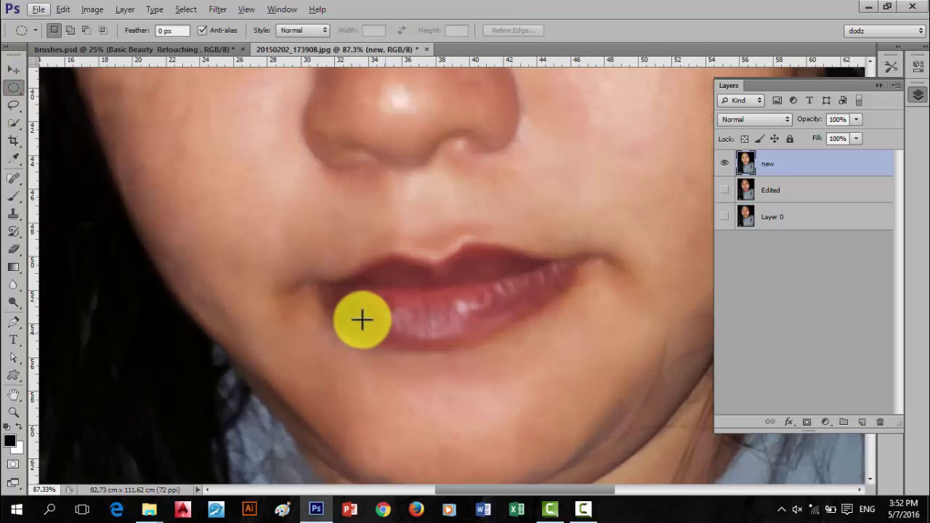
left_click(14, 109)
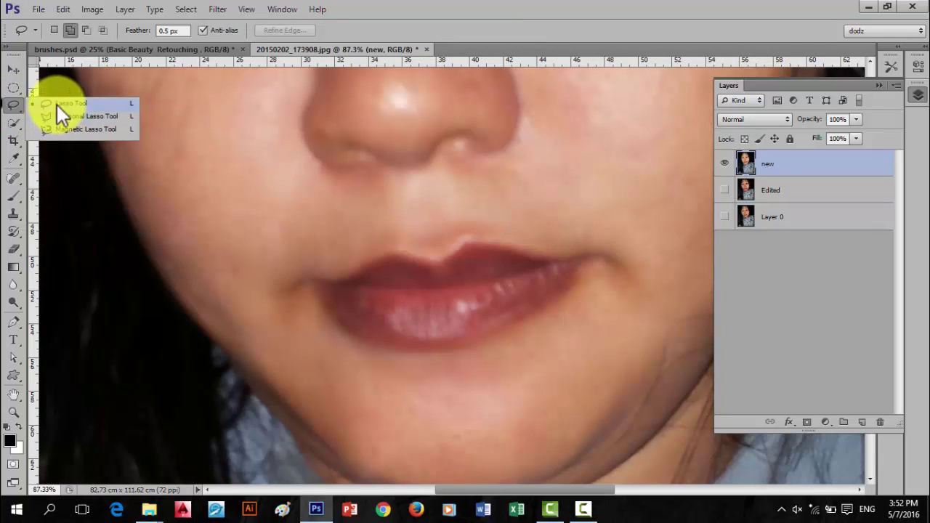
left_click(58, 103)
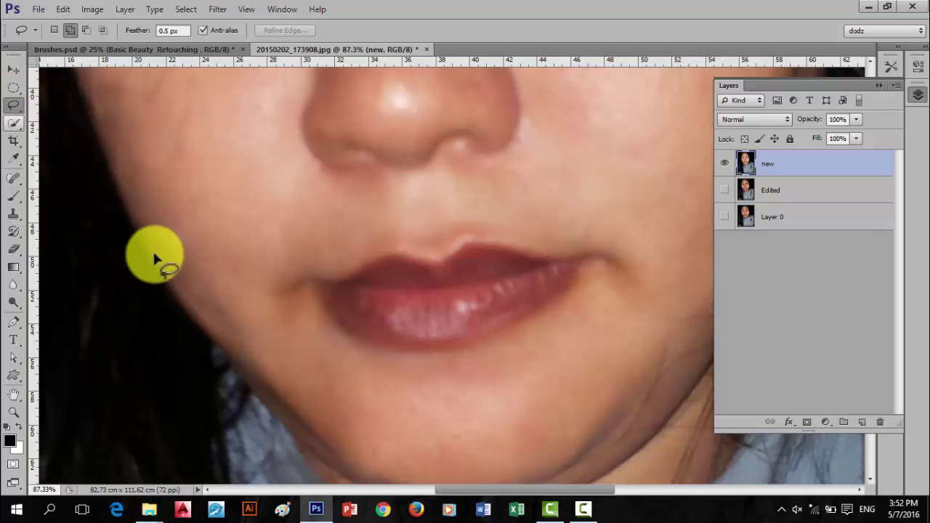
mouse_move(312, 290)
left_mouse_down()
mouse_move(352, 336)
mouse_move(391, 344)
left_mouse_up()
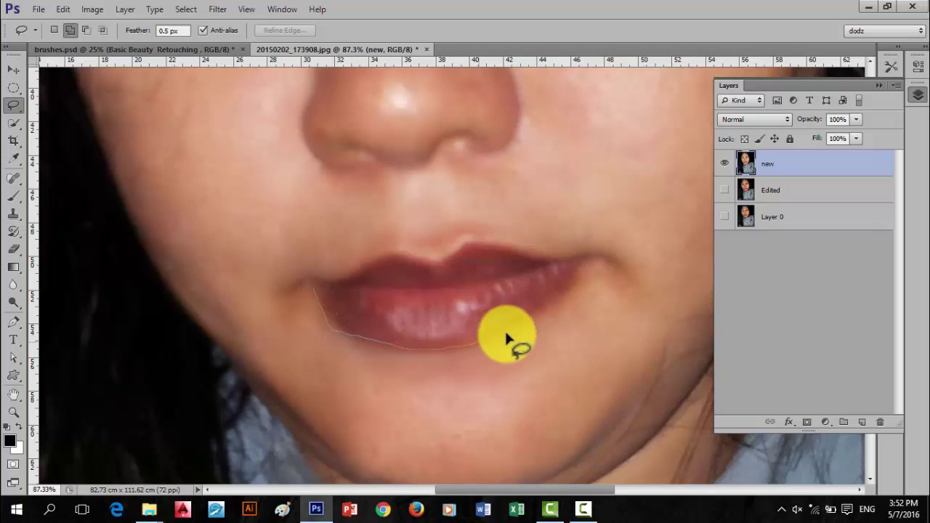
left_click_drag(530, 322, 568, 286)
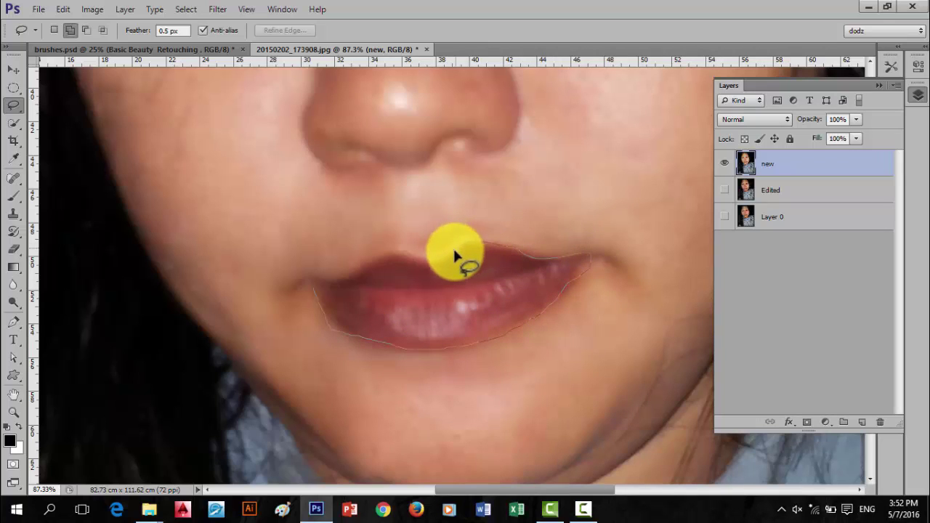
left_click_drag(454, 252, 419, 259)
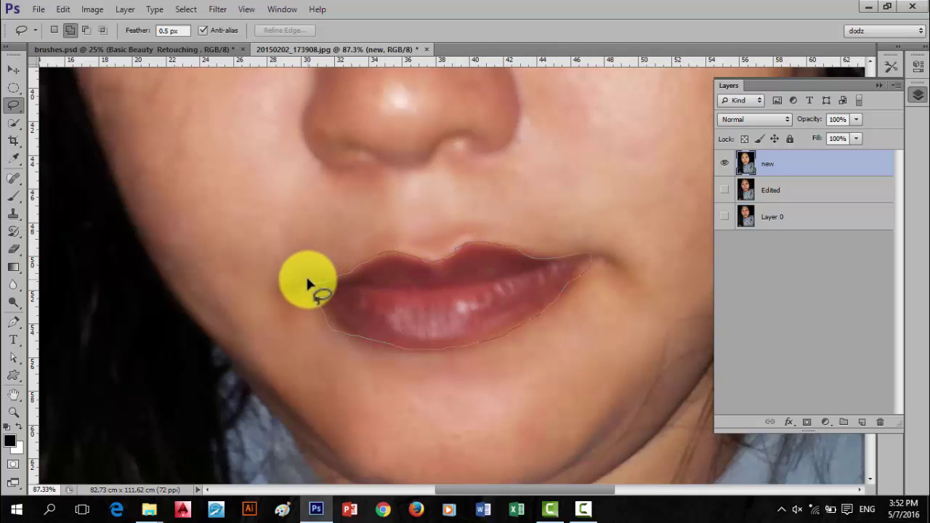
left_click_drag(307, 278, 314, 282)
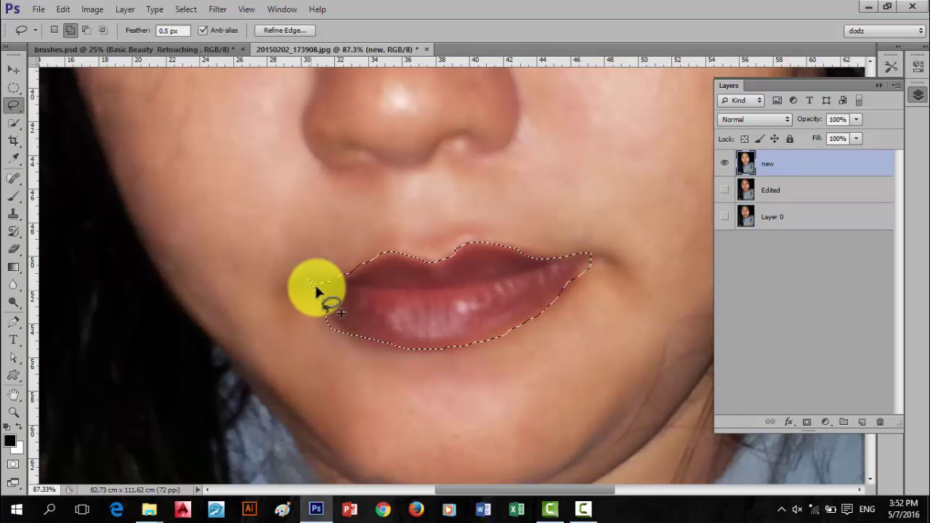
Feather the lip selection by 3.1 px using Refine Edge
left_click(283, 30)
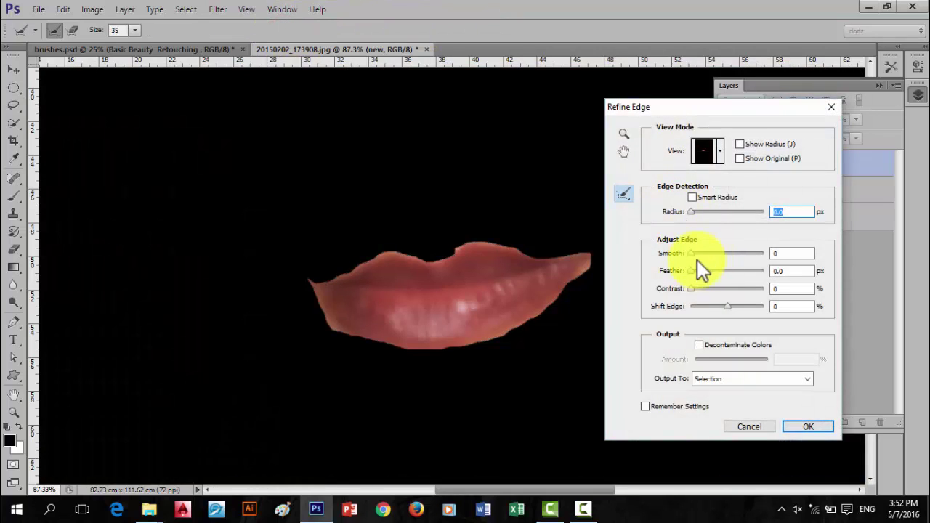
left_click_drag(690, 270, 711, 271)
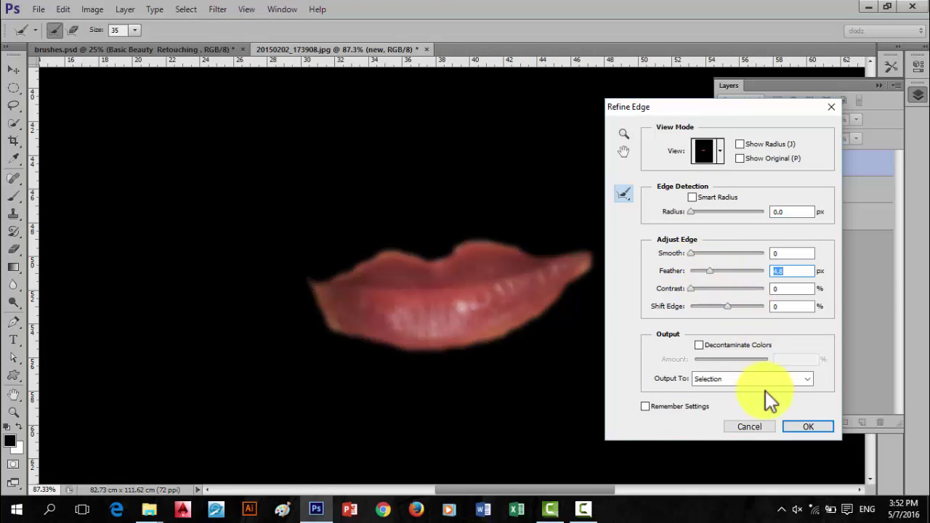
left_click(807, 427)
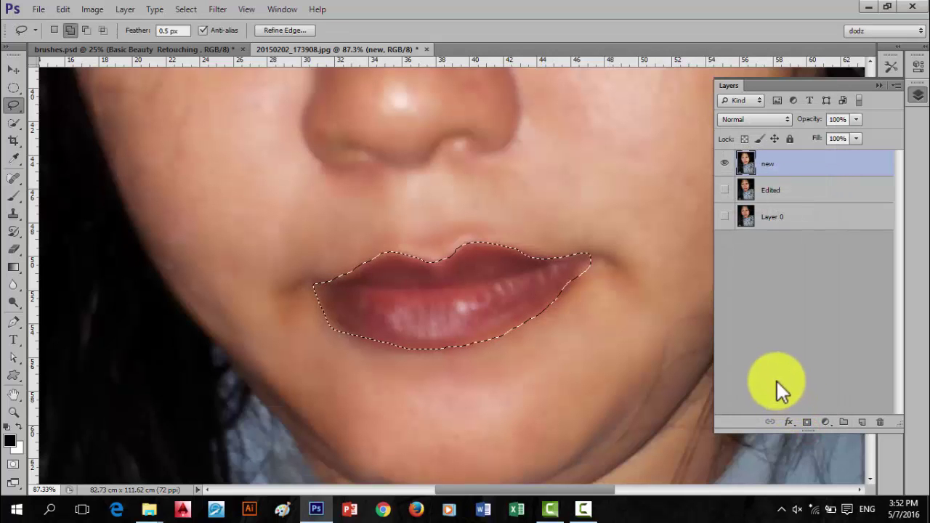
Add a lip-masked Hue/Saturation adjustment layer with Saturation set to +13
left_click(825, 421)
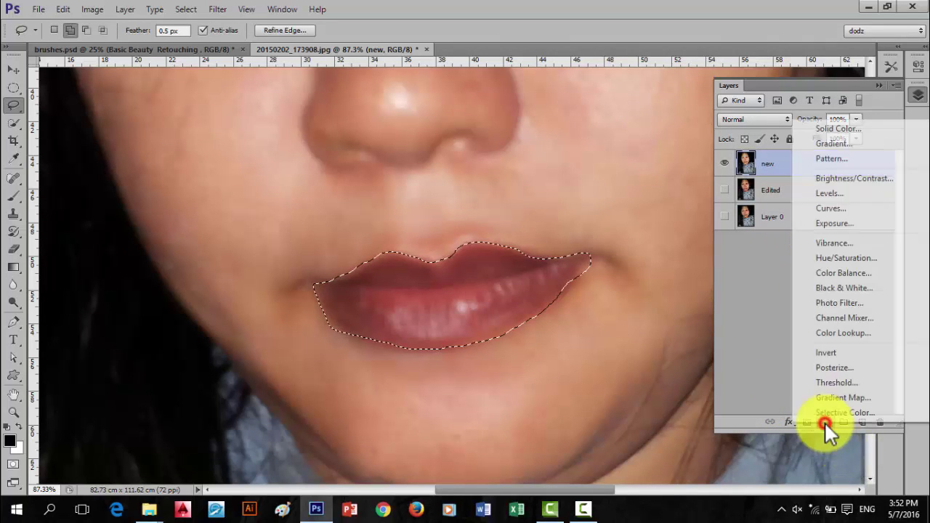
left_click(847, 258)
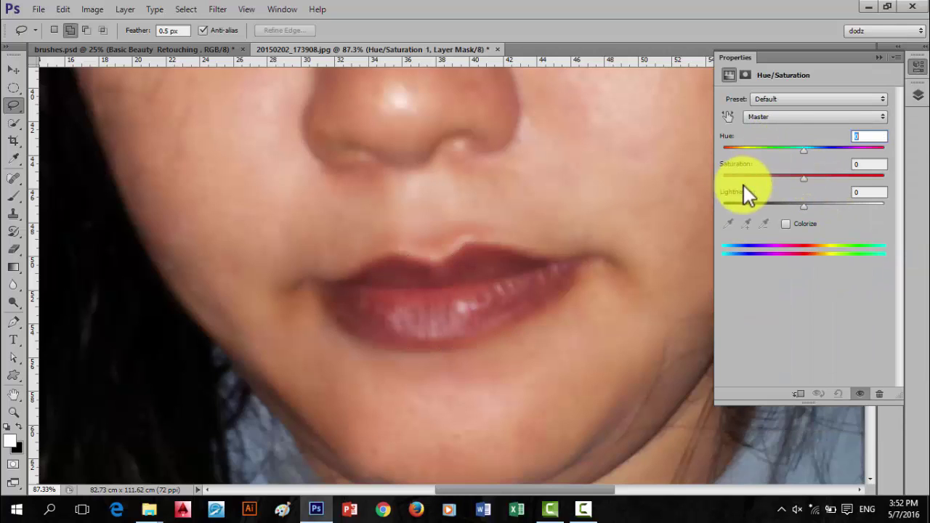
left_click(806, 179)
left_click_drag(806, 179, 814, 179)
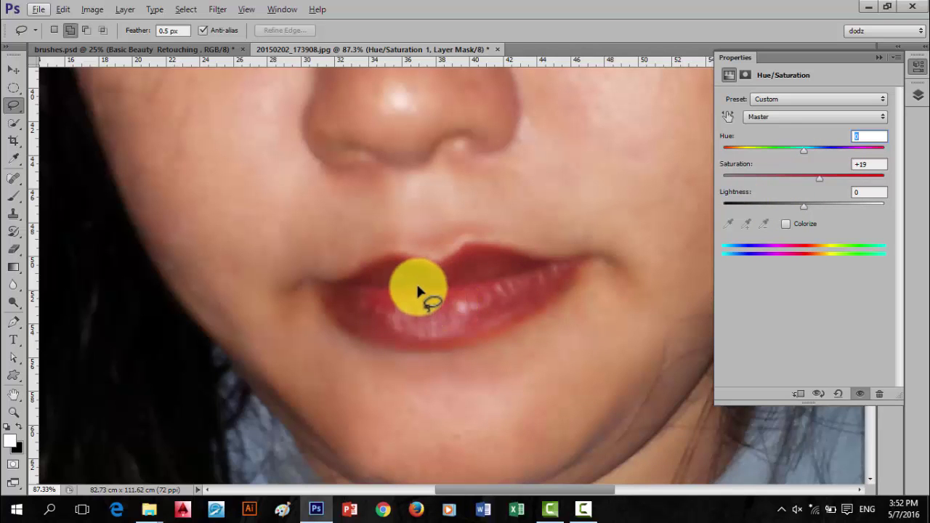
left_click(14, 69)
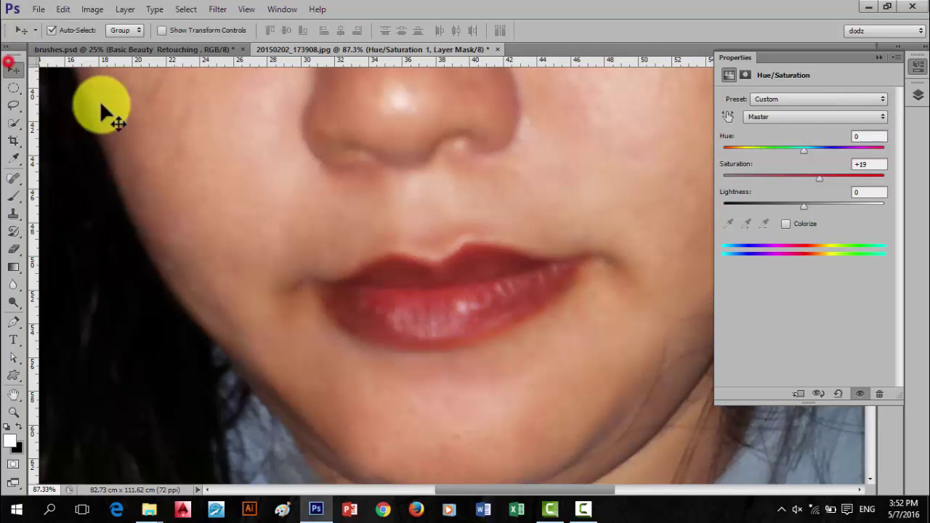
scroll(465, 273, "down", 3)
scroll(476, 274, "down", 1)
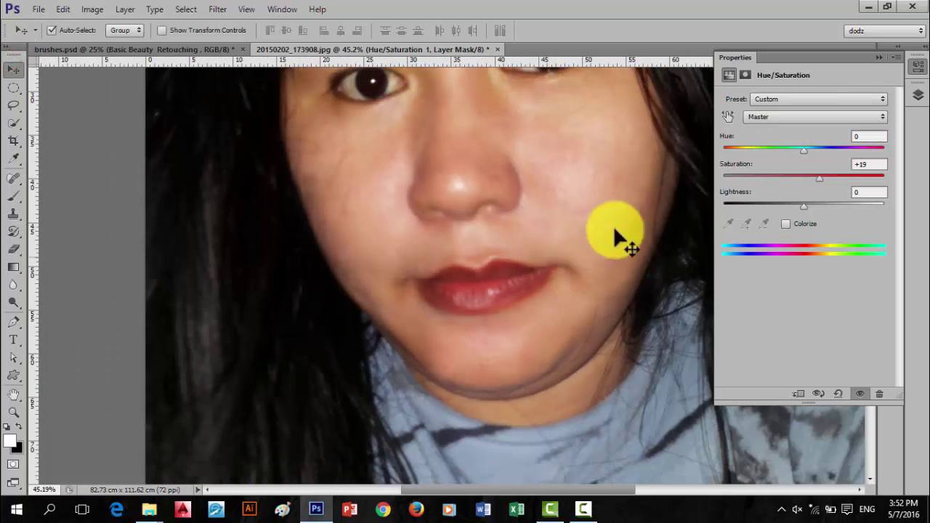
mouse_move(821, 179)
left_mouse_down()
mouse_move(875, 172)
mouse_move(814, 167)
mouse_move(823, 182)
left_mouse_up()
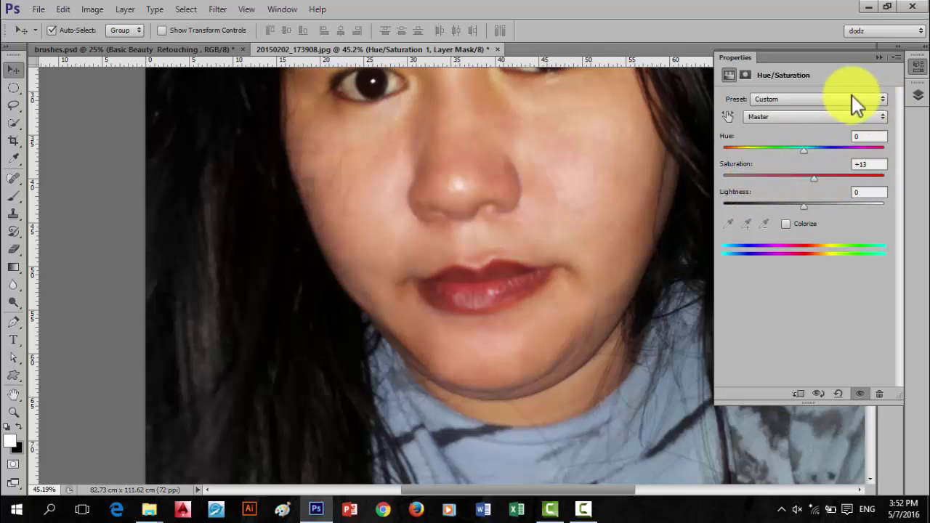
left_click(879, 58)
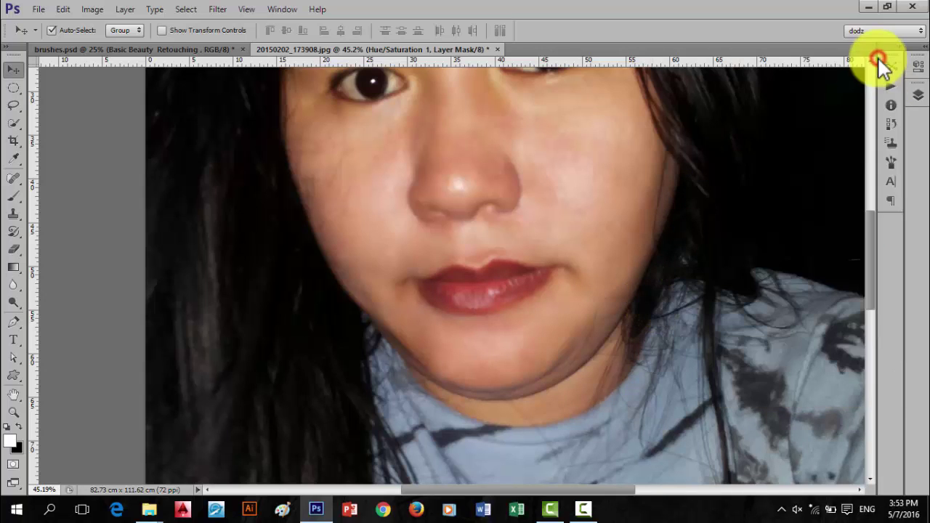
Toggle Hue/Saturation 1 to compare, then touch up its mask past the right lip corner at size 60
left_click(915, 96)
left_click(727, 163)
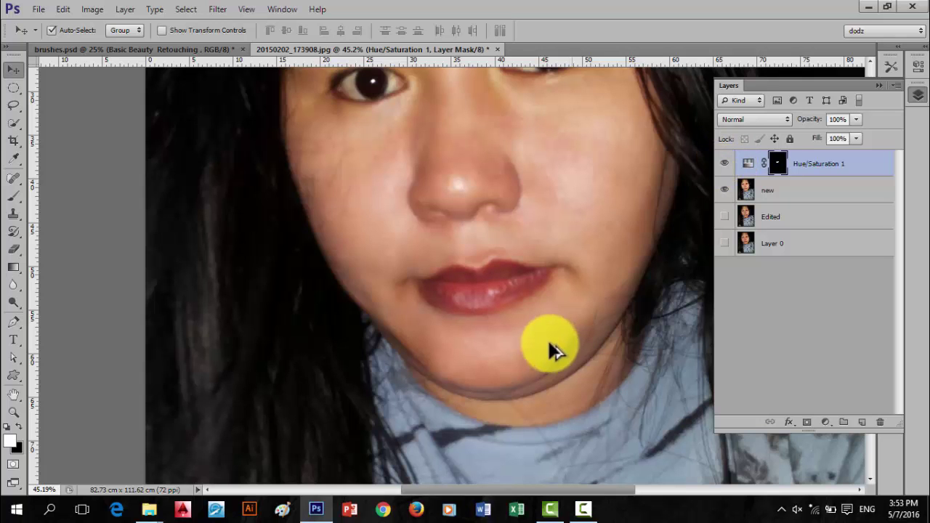
scroll(544, 341, "up", 3)
scroll(529, 314, "up", 2)
scroll(455, 318, "up", 1)
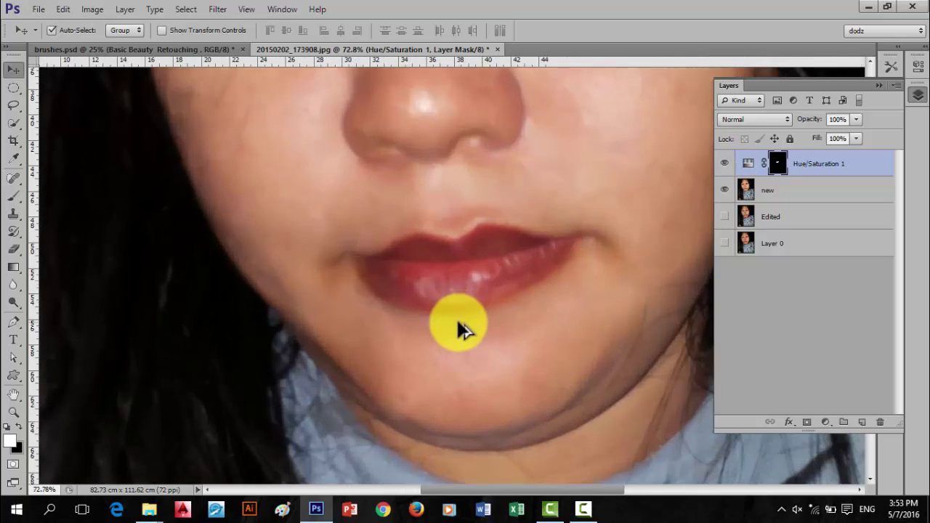
key("b")
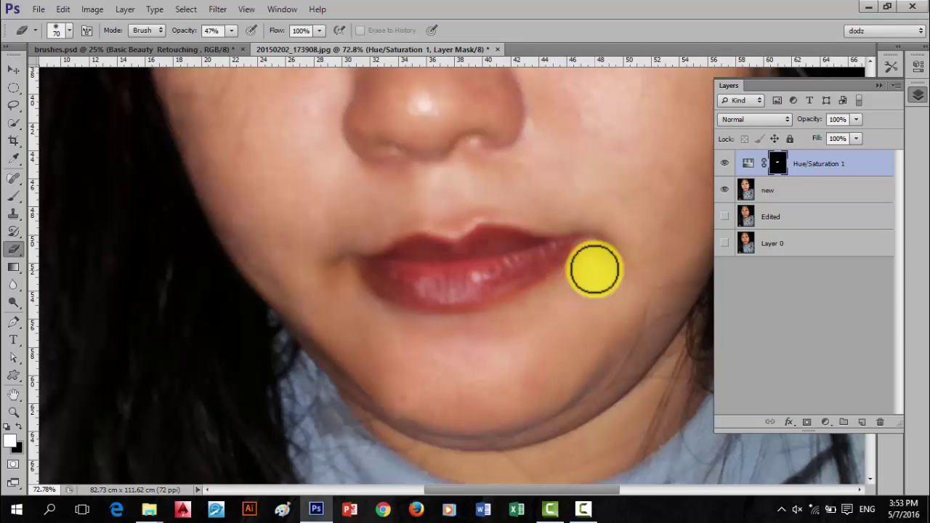
key("bracketleft")
key("bracketleft")
key("bracketleft")
left_click(592, 250)
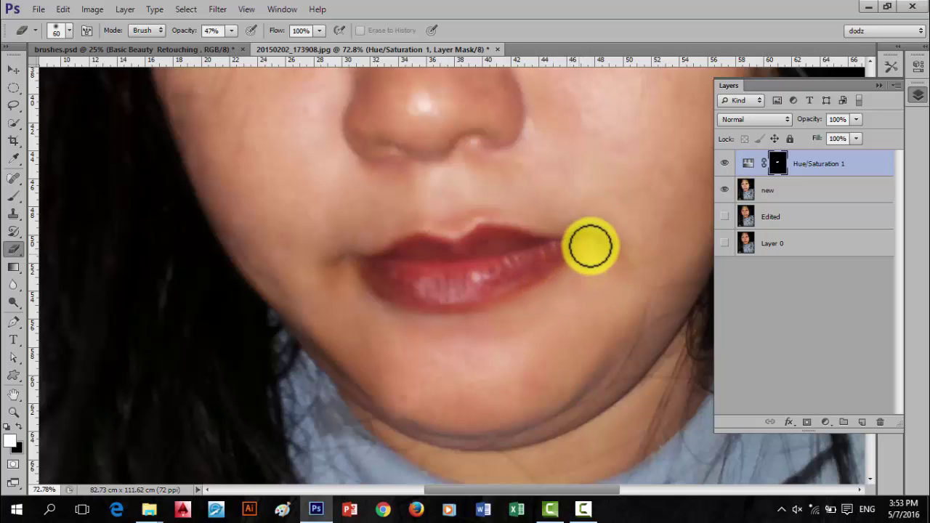
left_click(576, 263)
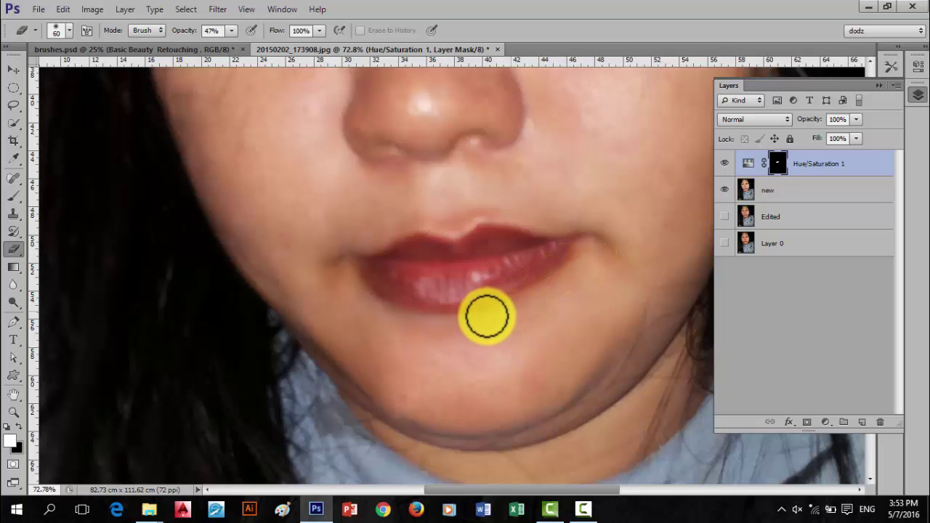
At size 40 and 90% opacity, clean the mask along the lip corner and both lip edges
key("bracketleft")
key("bracketleft")
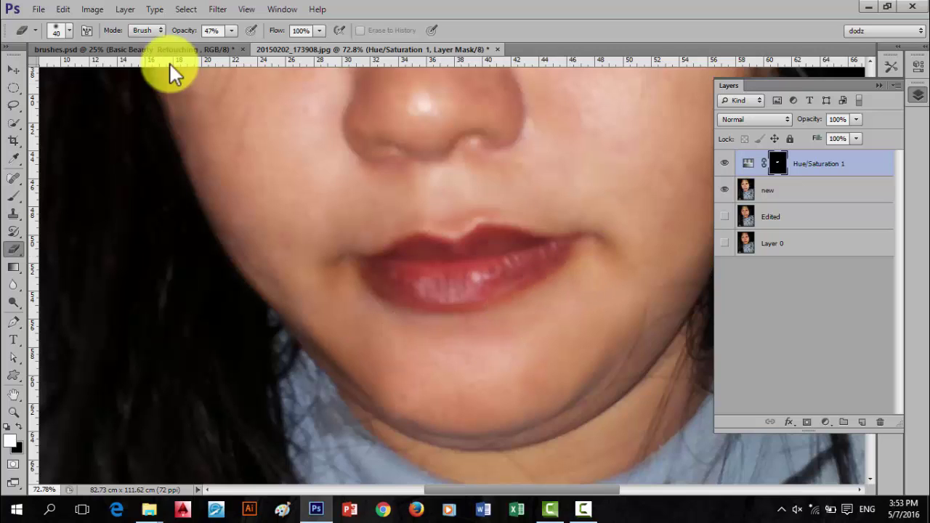
left_click_drag(183, 31, 210, 32)
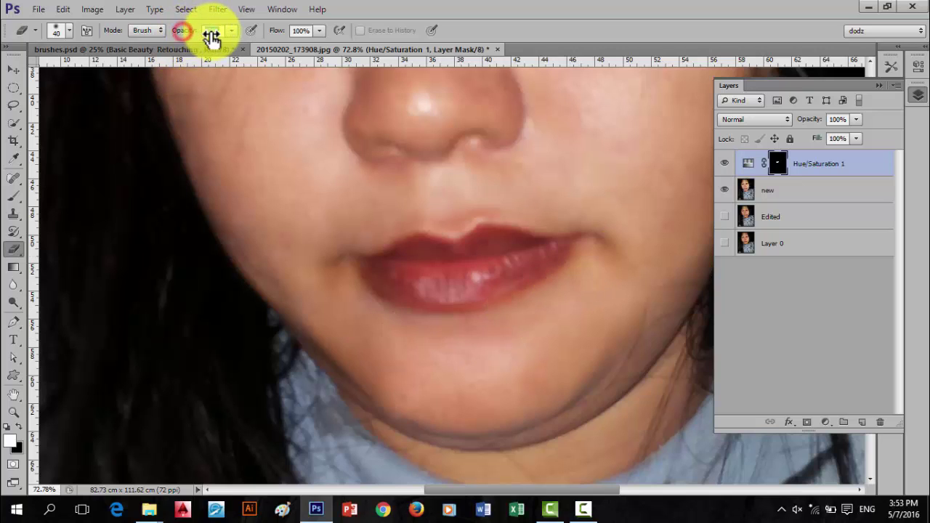
left_click(587, 244)
left_click_drag(537, 294, 387, 303)
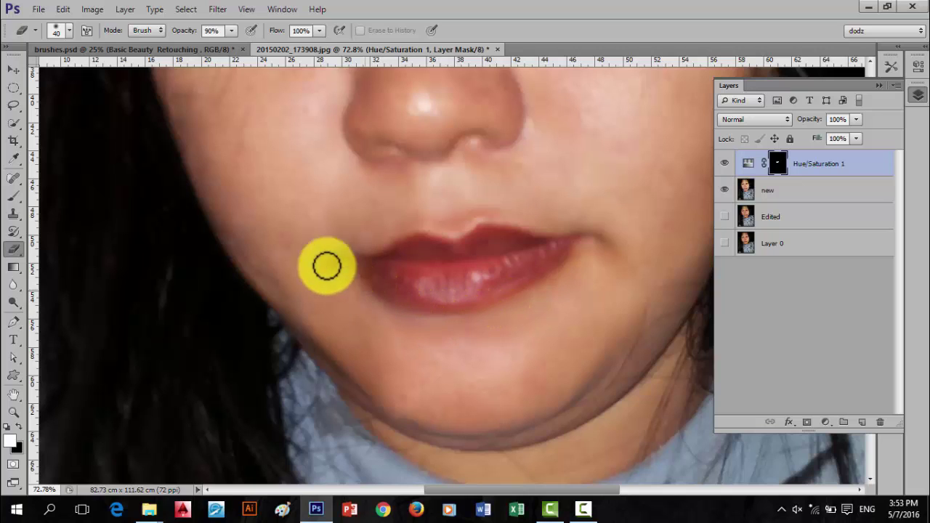
left_click_drag(600, 239, 534, 303)
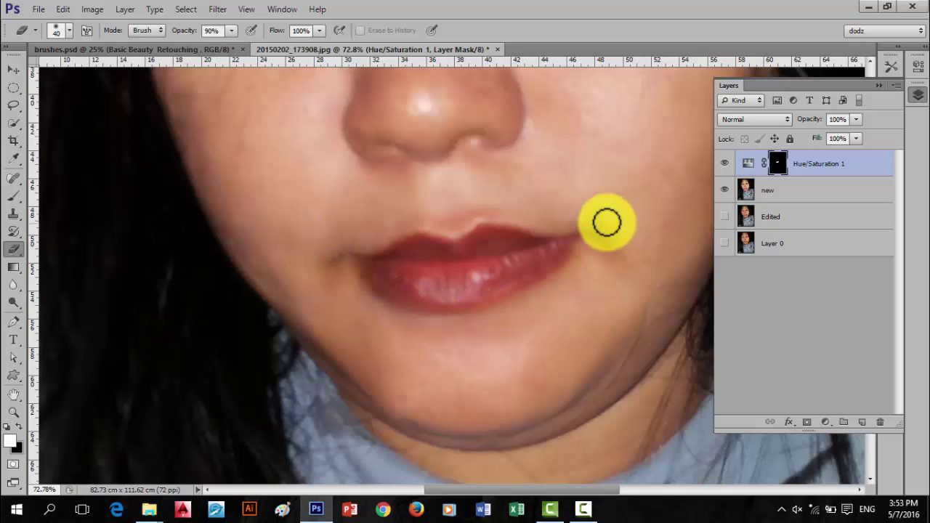
left_click_drag(603, 222, 405, 235)
left_click(401, 315)
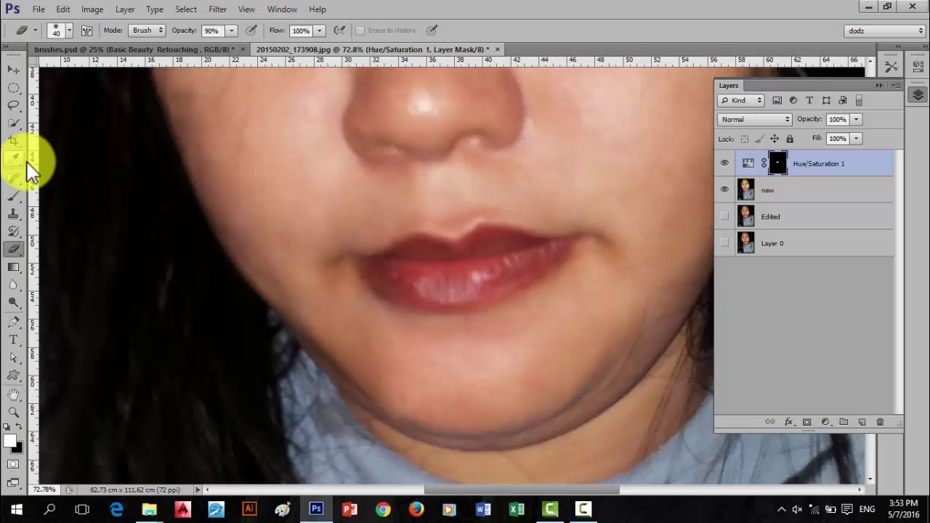
key("b")
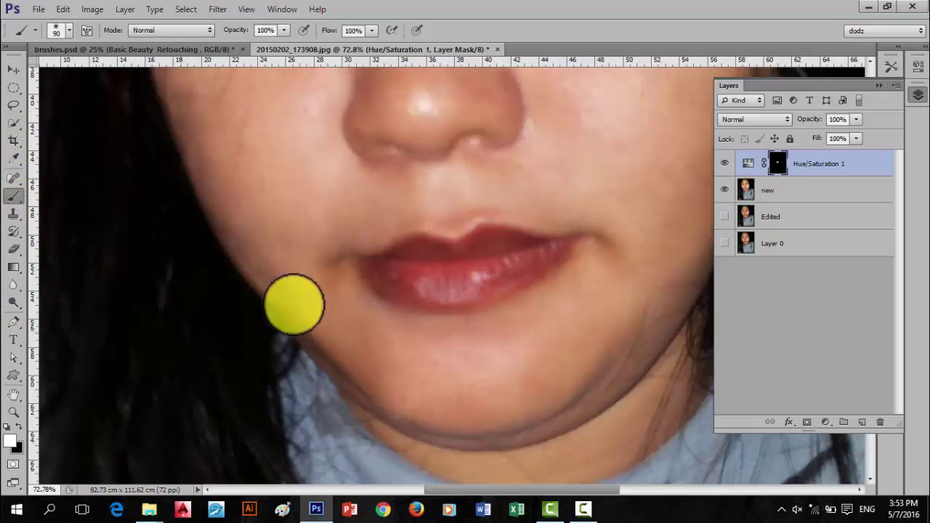
left_click(576, 265)
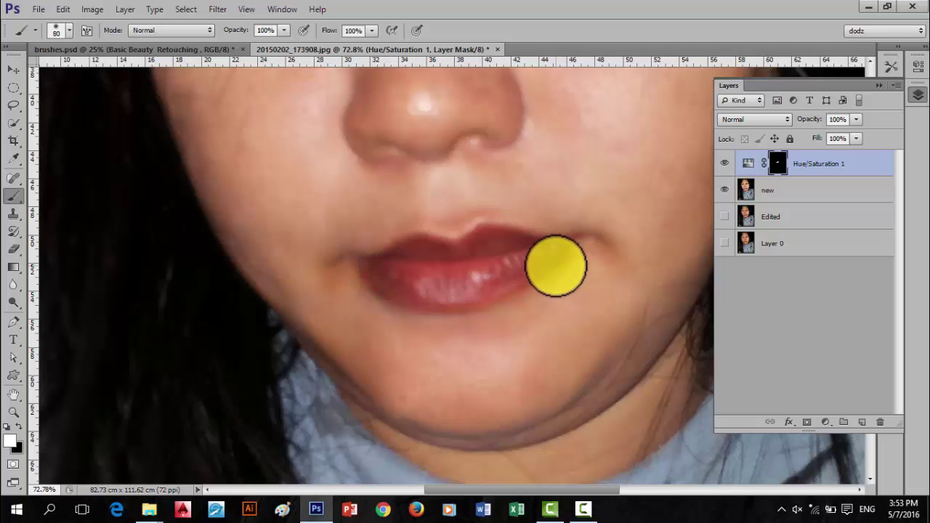
key("bracketleft")
key("bracketleft")
key("bracketleft")
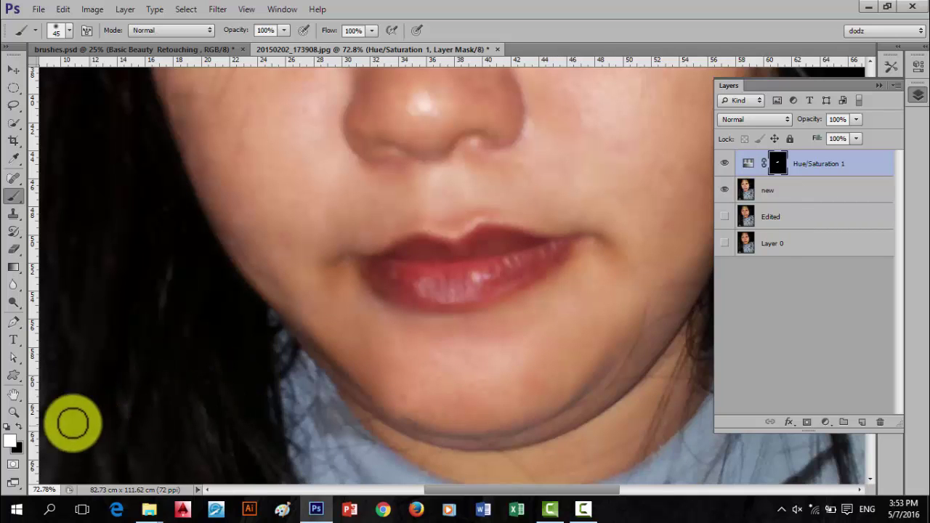
left_click(19, 428)
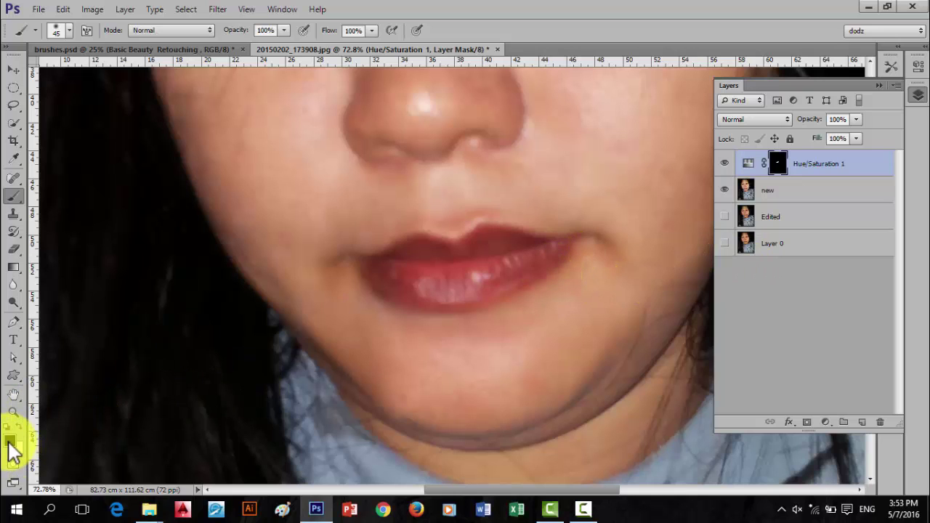
left_click(587, 252)
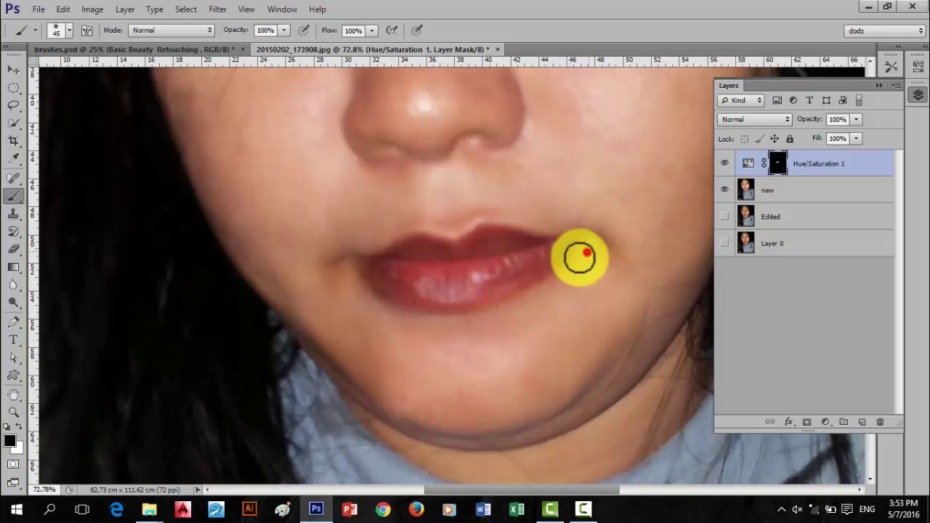
left_click_drag(526, 285, 359, 268)
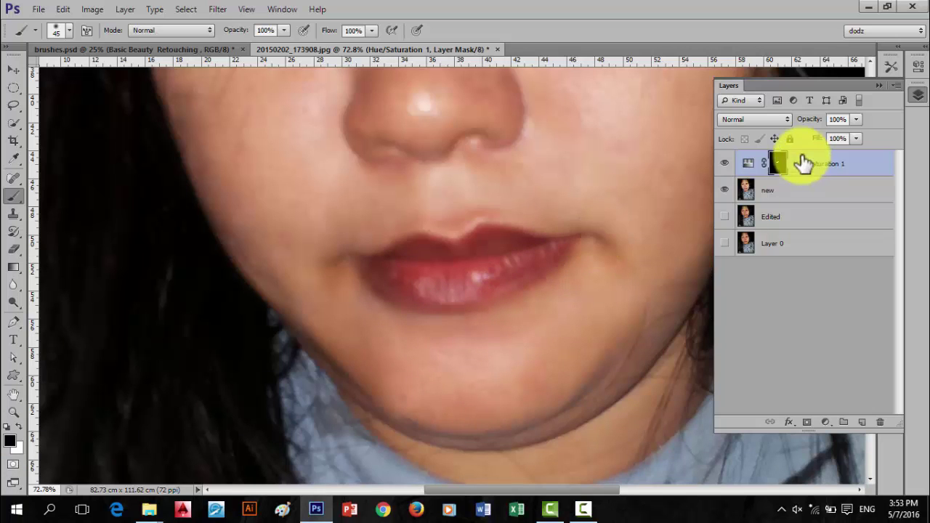
left_click(778, 160)
mouse_move(568, 226)
left_mouse_down()
mouse_move(484, 221)
mouse_move(408, 235)
left_mouse_up()
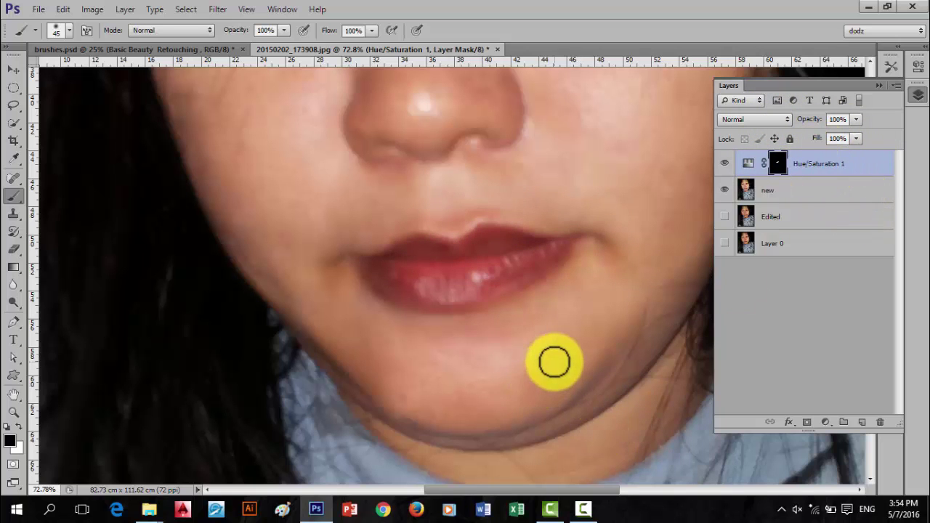
scroll(554, 362, "down", 3)
scroll(553, 362, "down", 2)
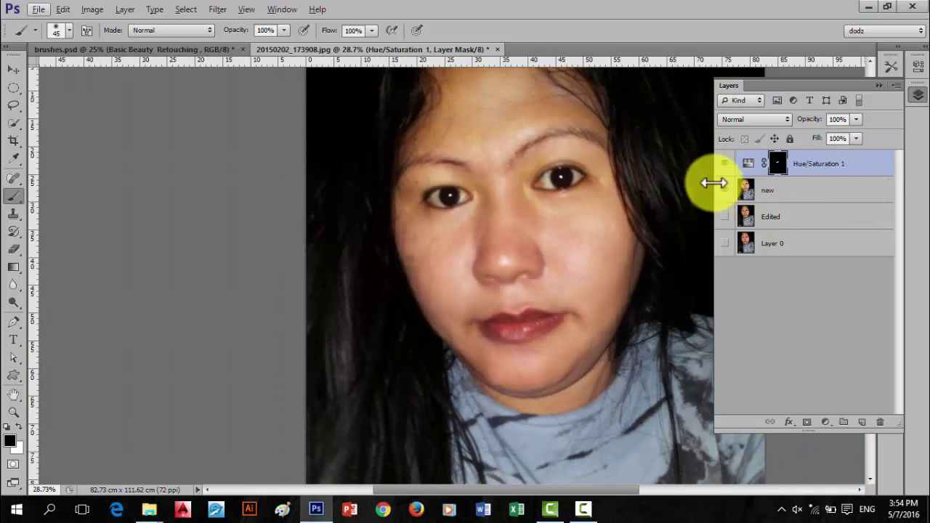
left_click(723, 165)
left_click(723, 165)
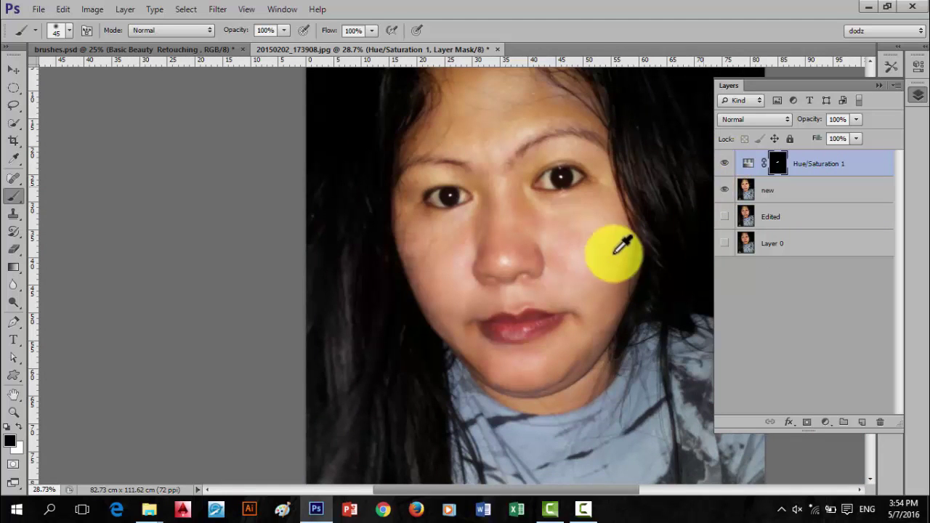
scroll(609, 290, "up", 2)
scroll(609, 291, "up", 2)
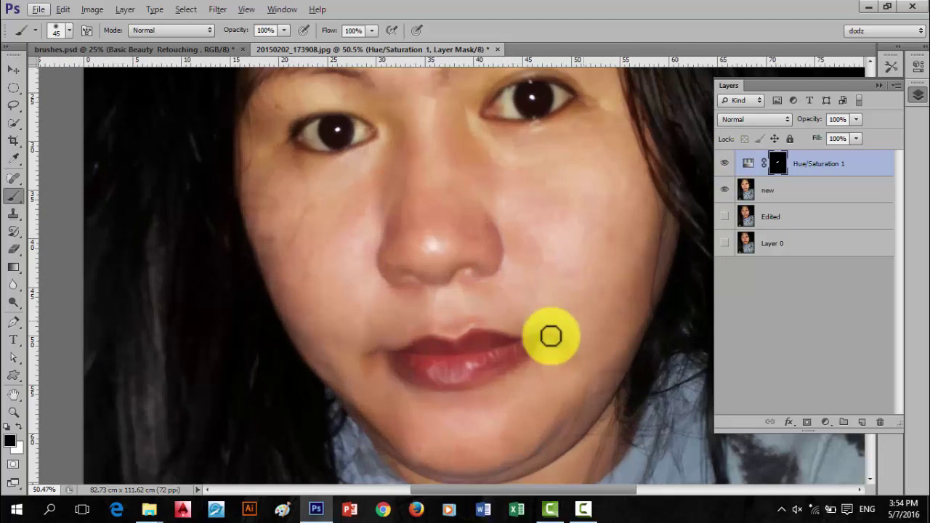
left_click(723, 165)
left_click(723, 164)
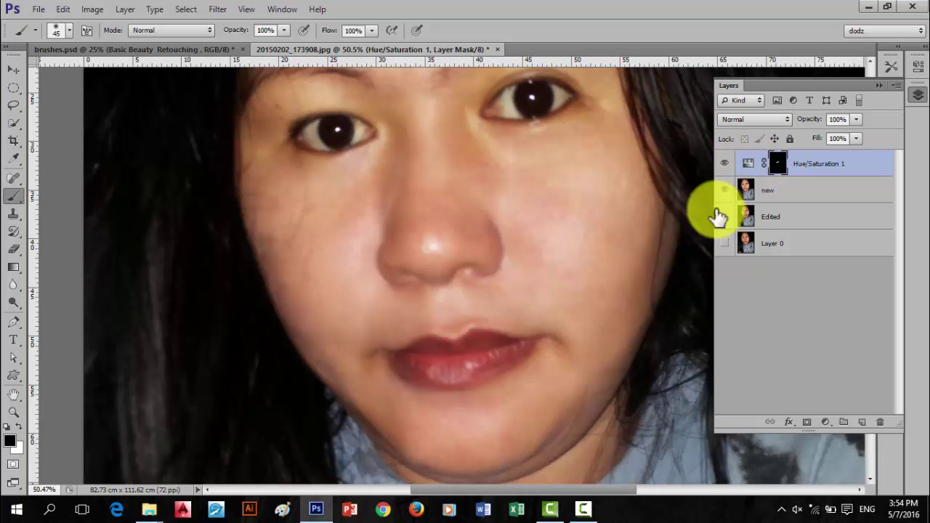
Reopen Hue/Saturation 1 and change it to Saturation +20 and Lightness -4
double_click(748, 166)
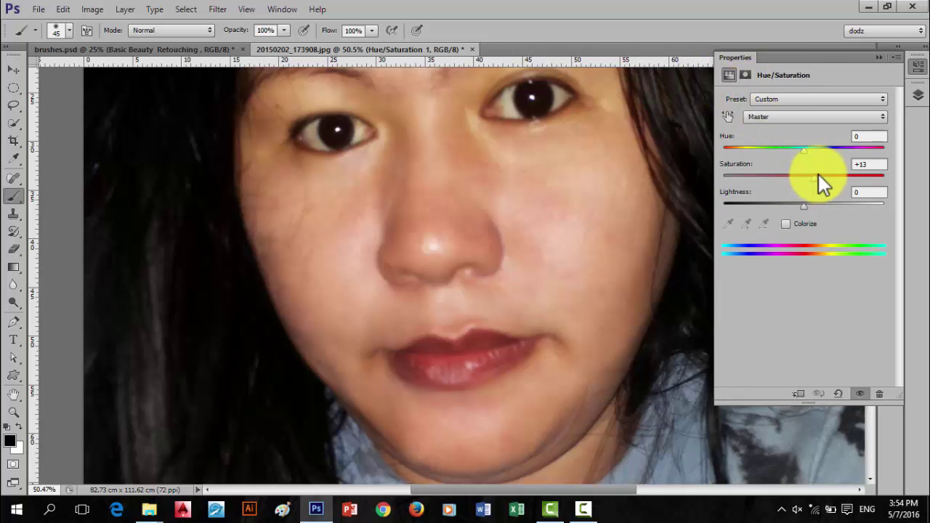
left_click_drag(815, 175, 822, 180)
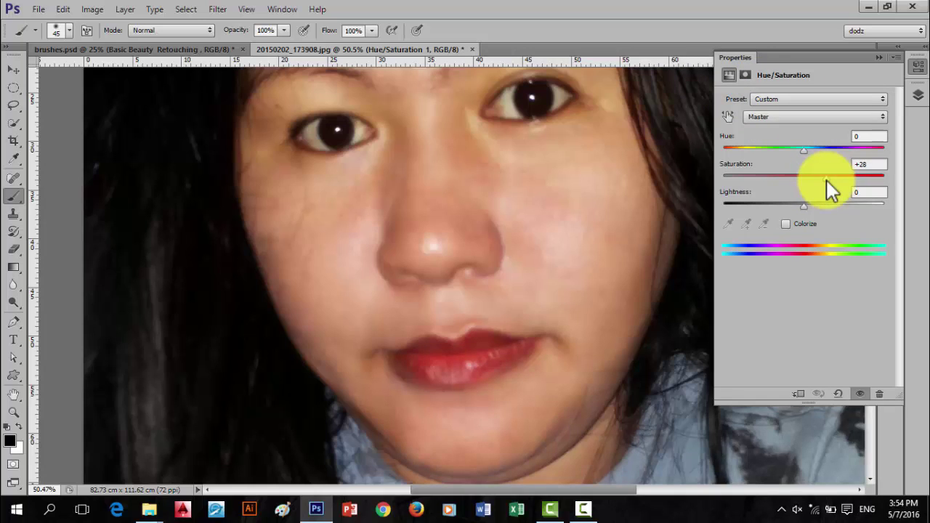
mouse_move(827, 181)
left_mouse_down()
mouse_move(811, 176)
mouse_move(822, 182)
left_mouse_up()
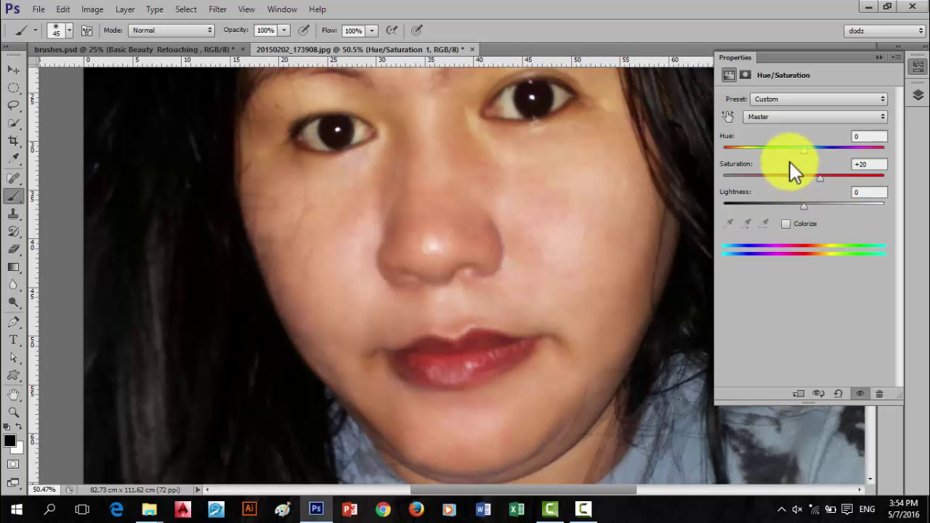
mouse_move(801, 208)
left_mouse_down()
mouse_move(792, 210)
mouse_move(801, 208)
left_mouse_up()
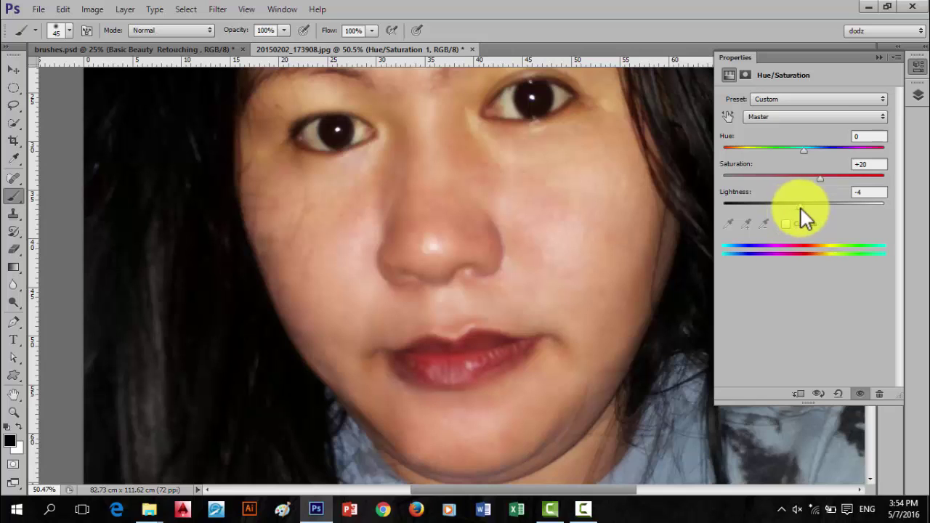
left_click(746, 74)
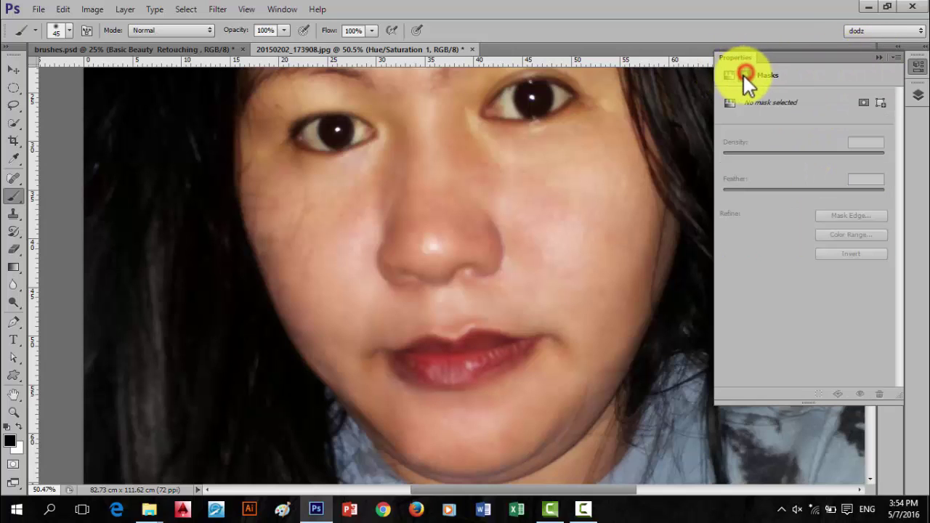
Toggle Hue/Saturation 1 to compare, then zoom and pan onto the eyes
left_click(919, 95)
left_click(724, 162)
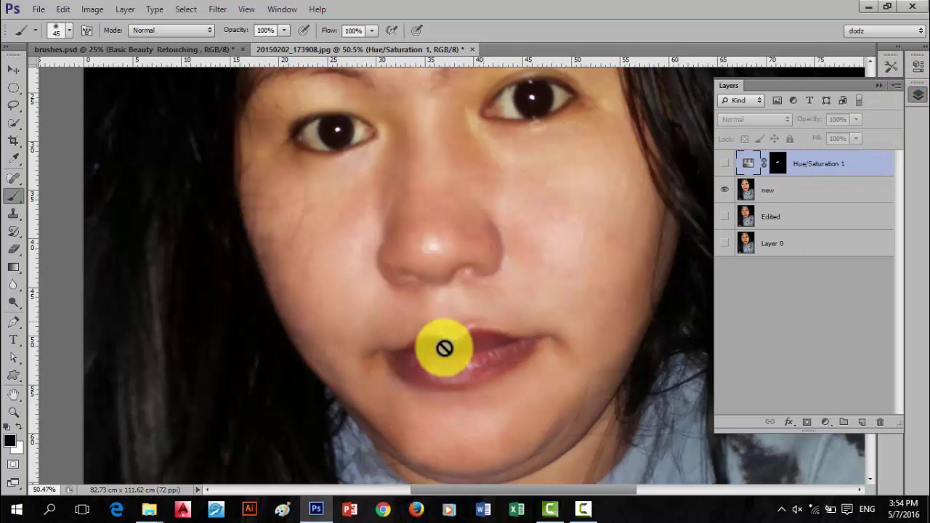
left_click(724, 162)
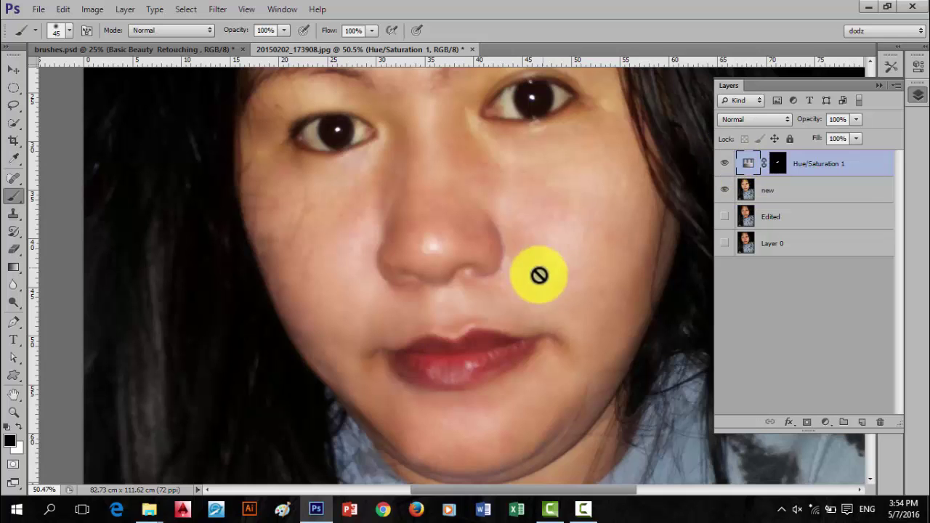
scroll(477, 309, "down", 3)
scroll(508, 327, "down", 2)
key("alt")
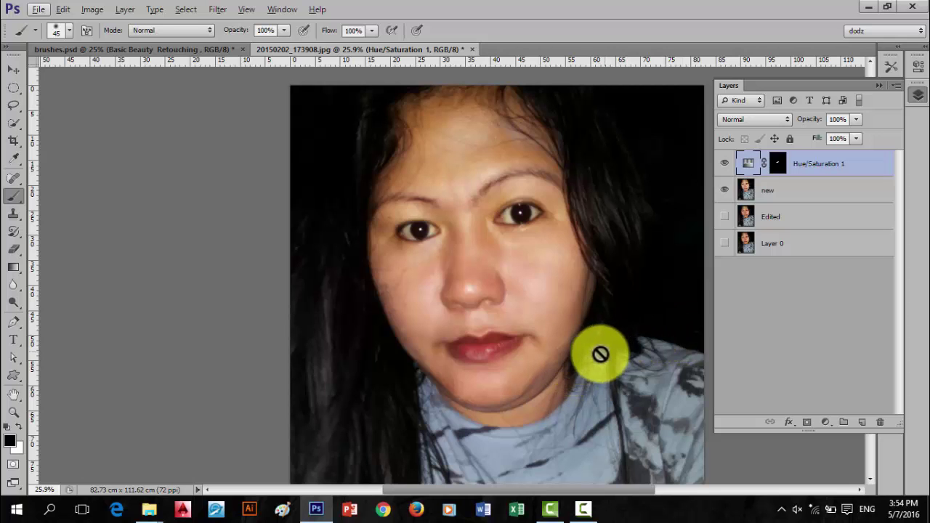
scroll(491, 216, "up", 1)
scroll(465, 222, "up", 1)
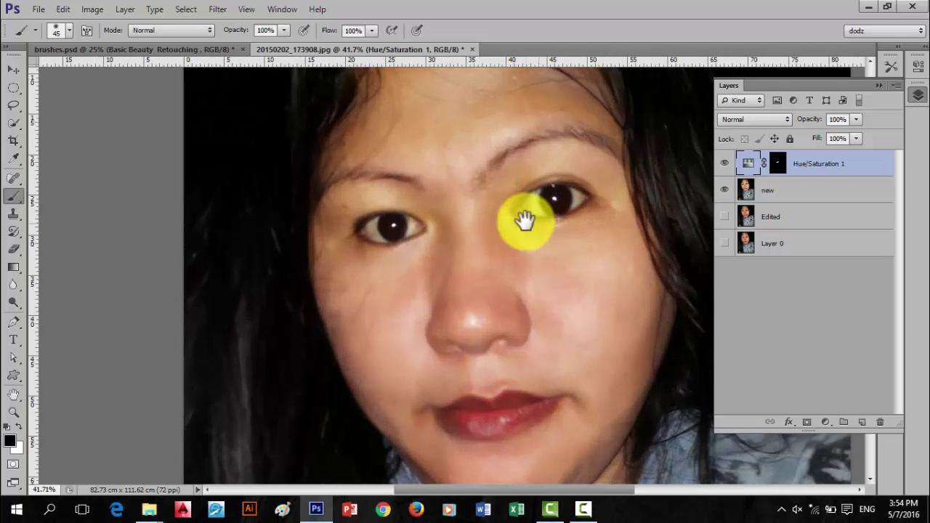
left_click_drag(524, 220, 466, 233)
scroll(480, 208, "up", 2)
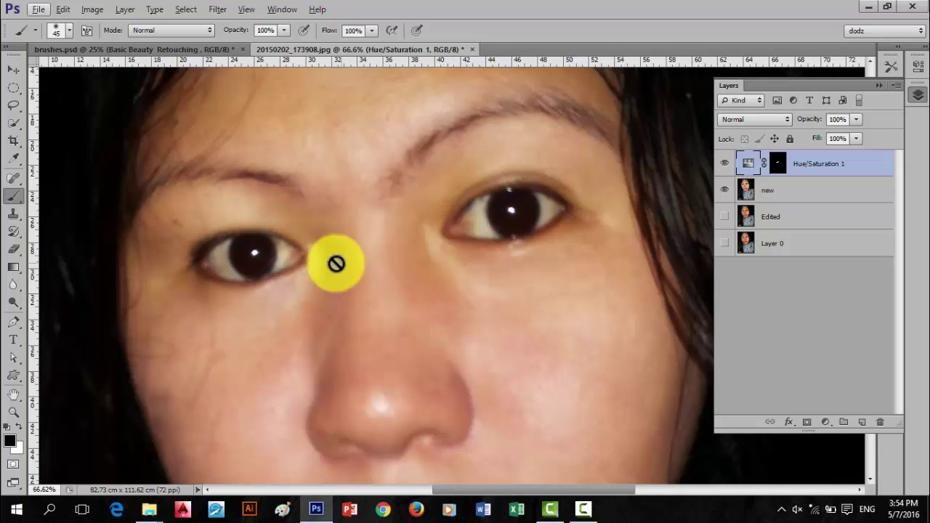
scroll(479, 239, "up", 1)
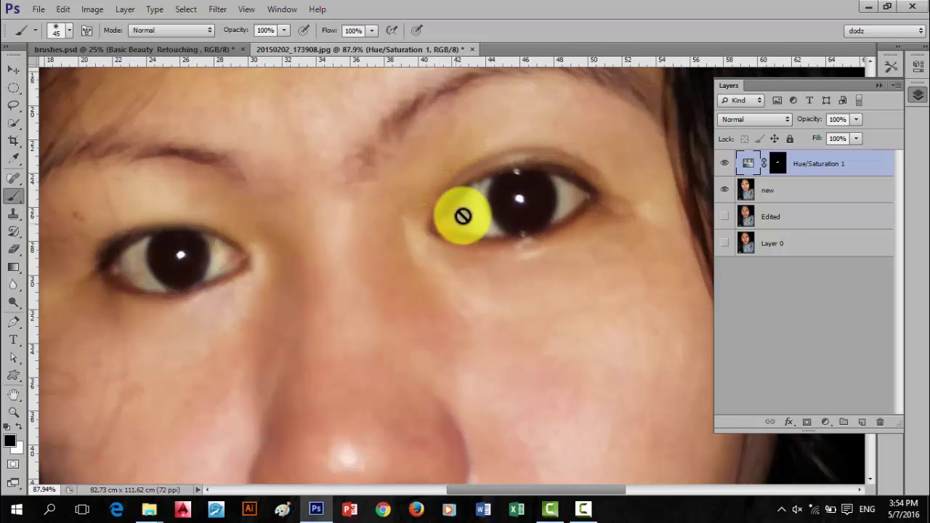
scroll(478, 210, "up", 1)
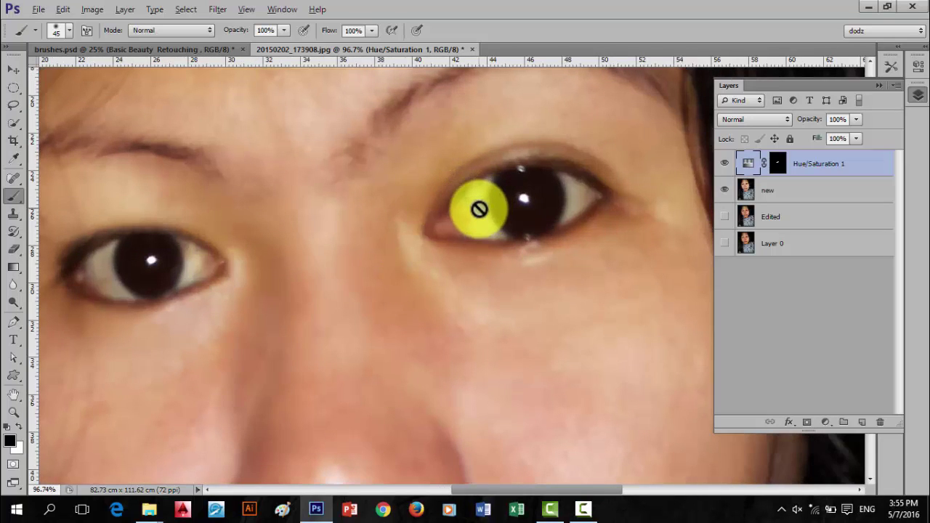
Pick the Content-Aware Move Tool and make the 'new' layer active
right_click(20, 195)
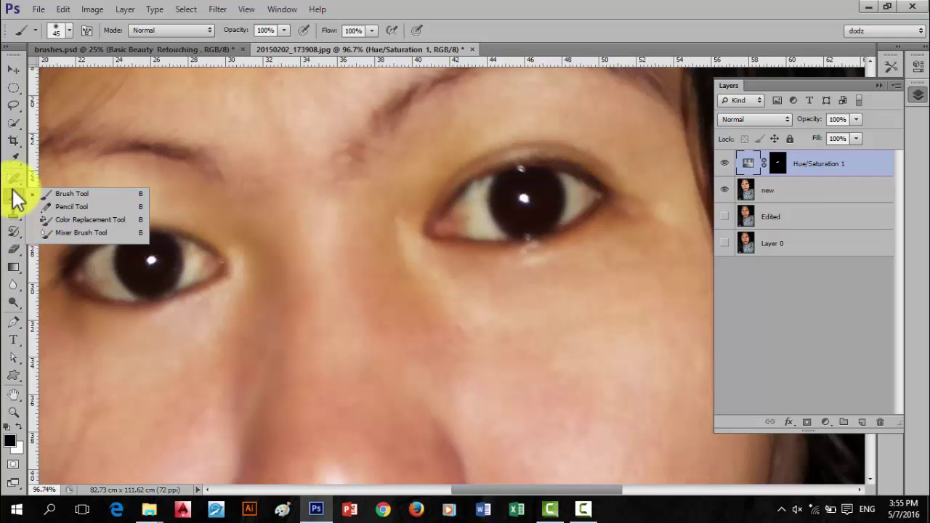
left_click(14, 185)
left_click(78, 220)
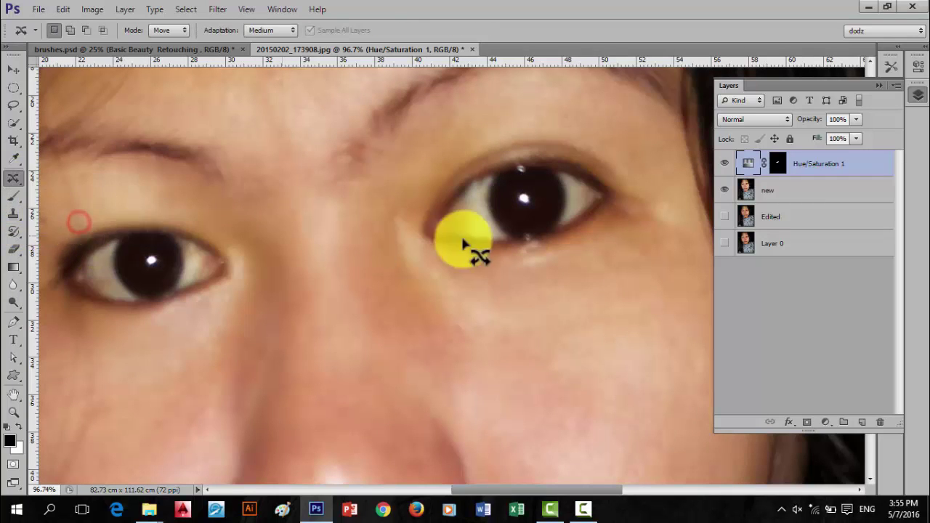
left_click(460, 220)
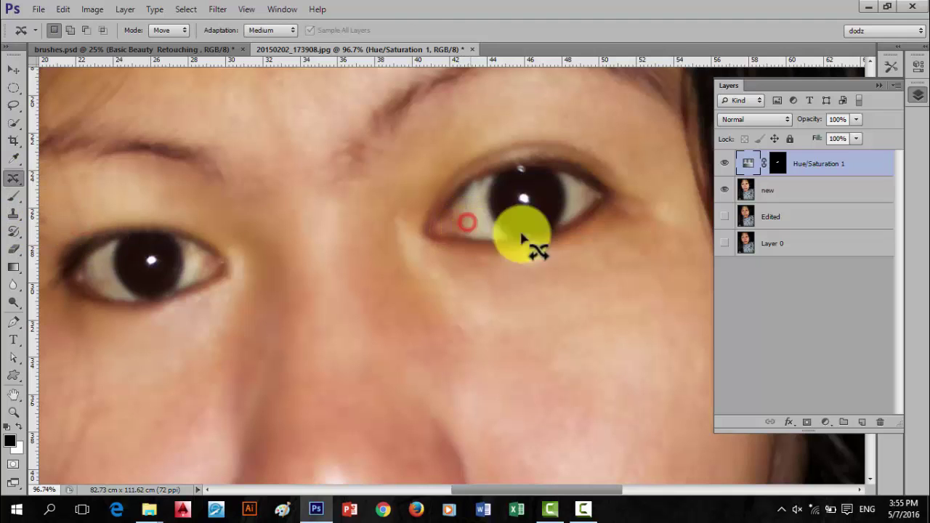
left_click(799, 196)
left_click(467, 221)
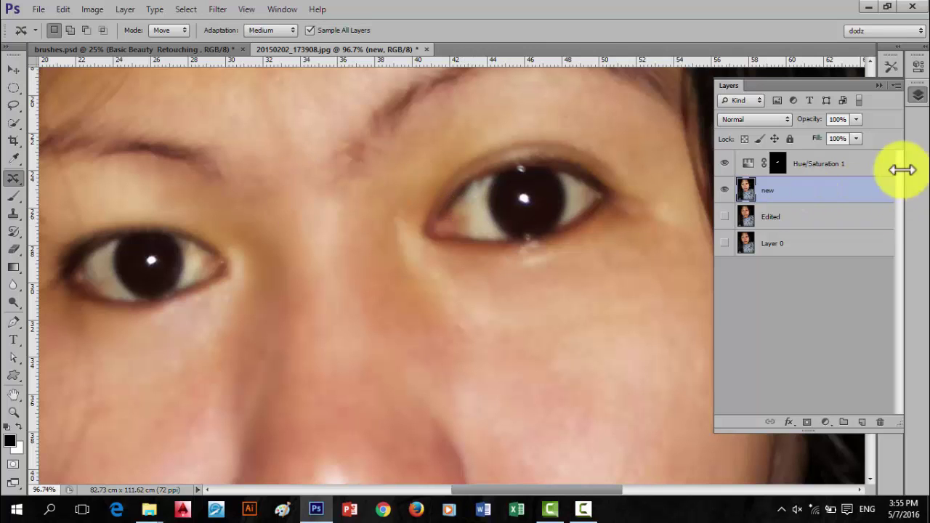
Lasso the inner and outer whites of the first eye, adding both to the selection
left_click(13, 105)
scroll(431, 169, "up", 3)
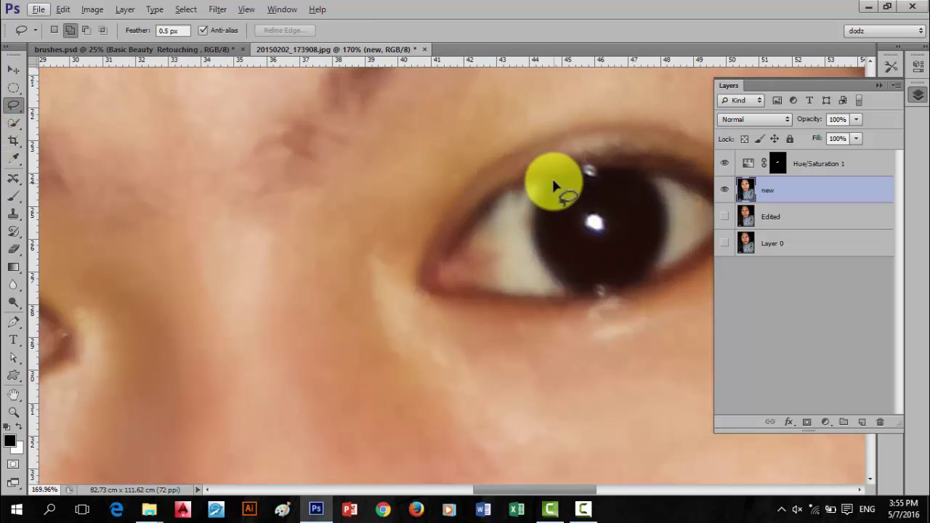
left_click_drag(552, 179, 496, 209)
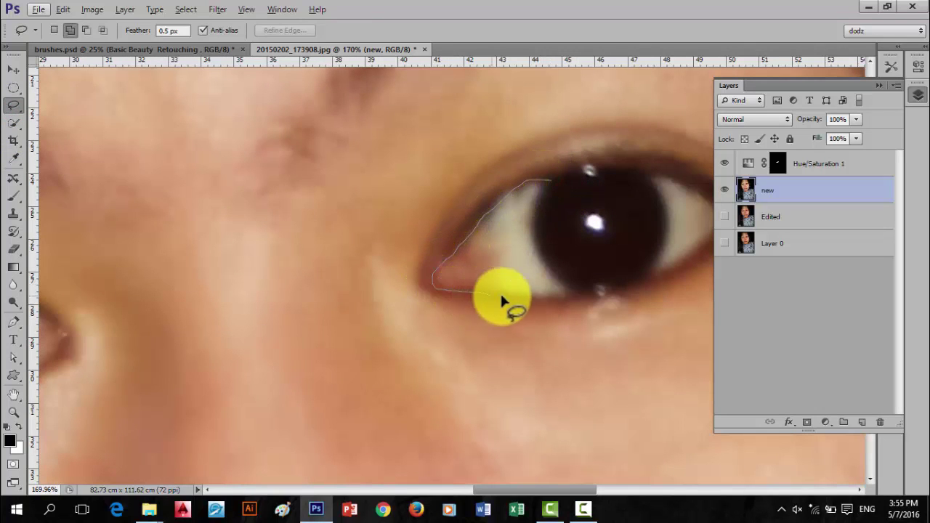
left_click_drag(501, 297, 540, 300)
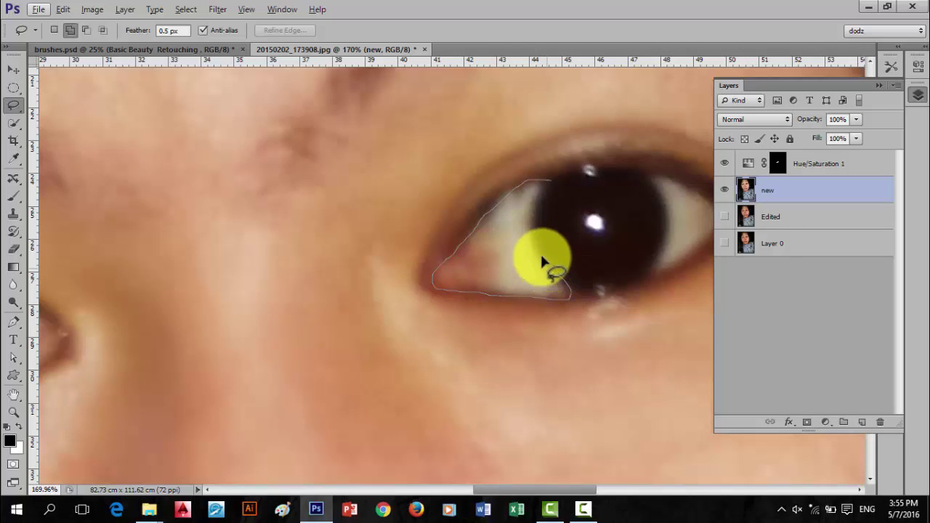
left_click_drag(547, 186, 550, 186)
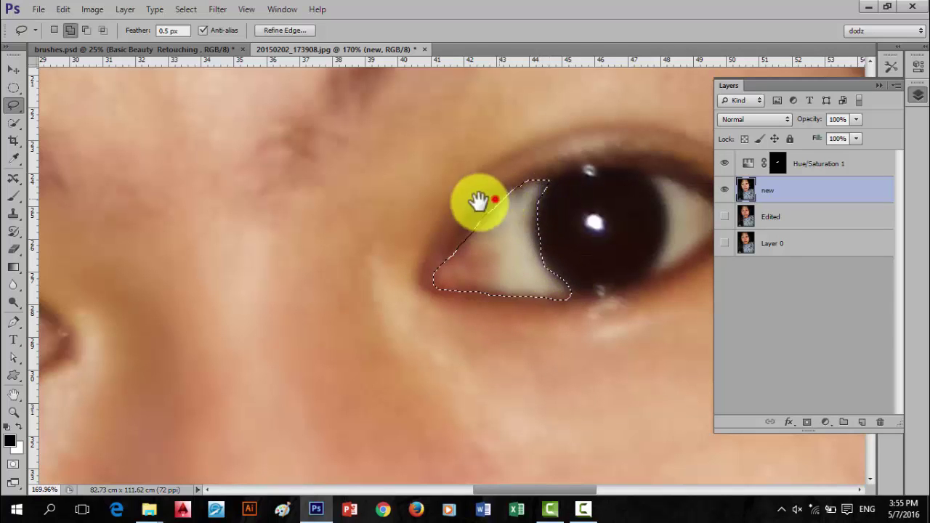
left_click_drag(477, 202, 469, 207)
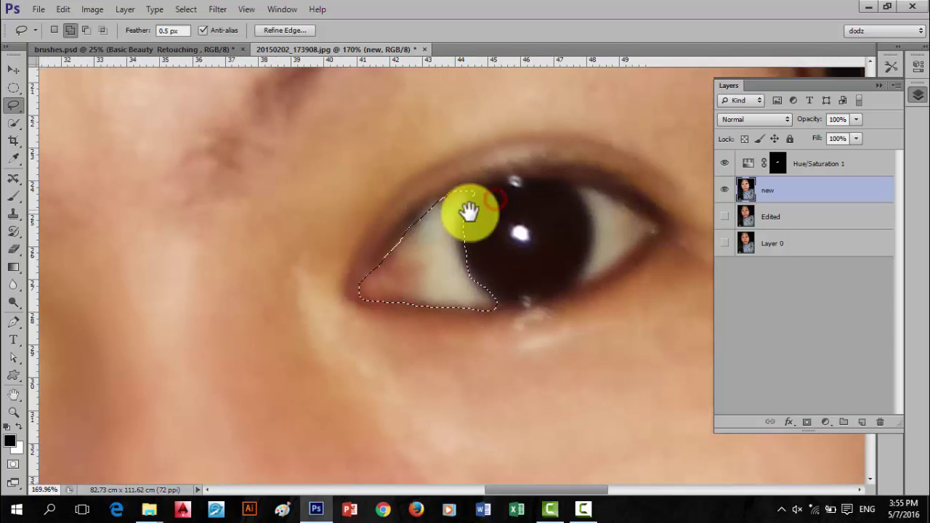
left_click(571, 183)
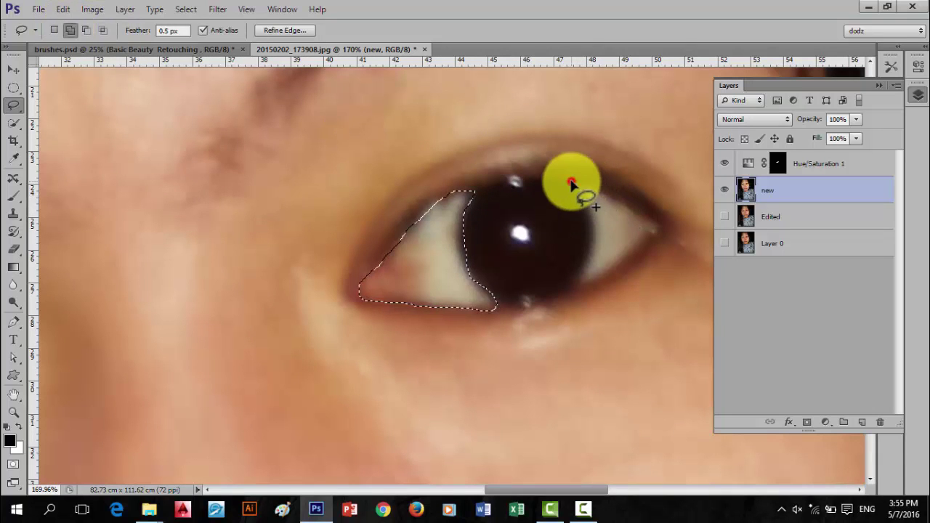
mouse_move(587, 206)
left_mouse_down()
mouse_move(613, 271)
mouse_move(637, 250)
left_mouse_up()
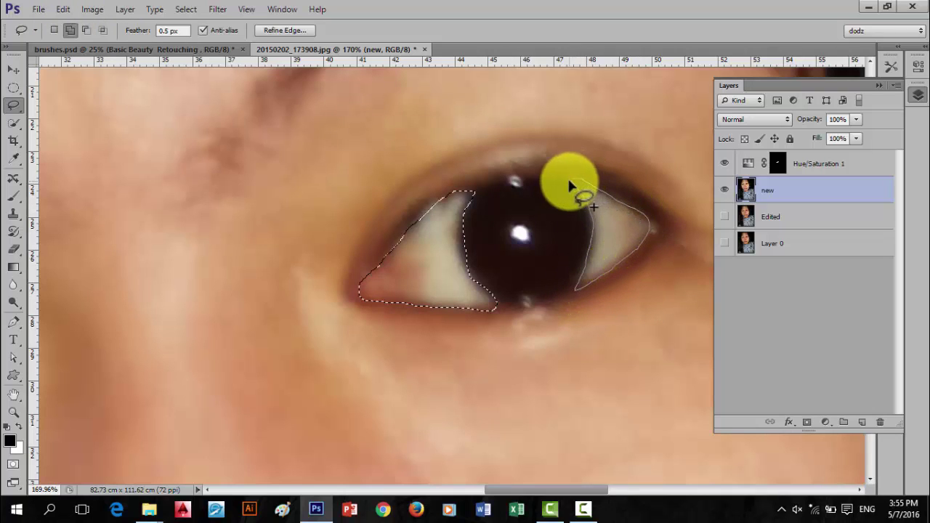
left_click_drag(583, 183, 571, 178)
Select the other eye's whites, subtracting its iris, then zoom out to frame both eyes
left_click_drag(301, 269, 716, 260)
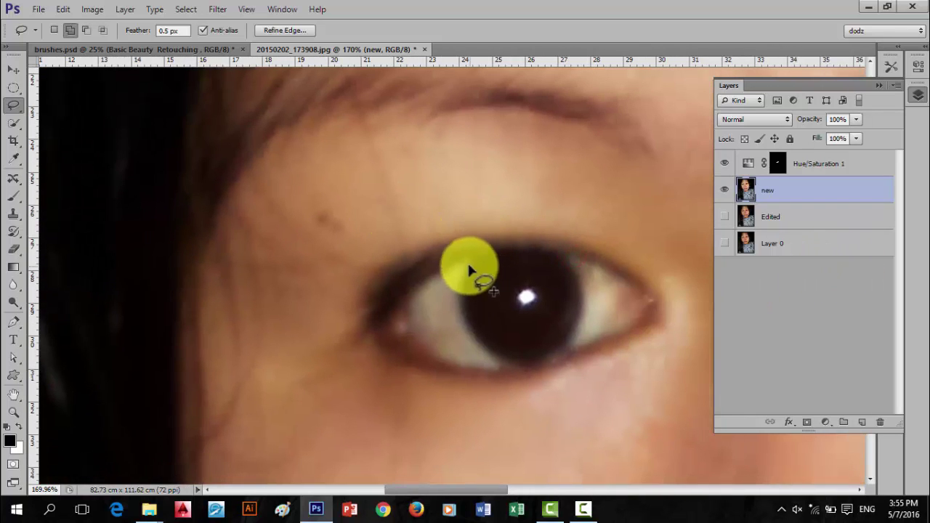
left_click_drag(464, 262, 386, 332)
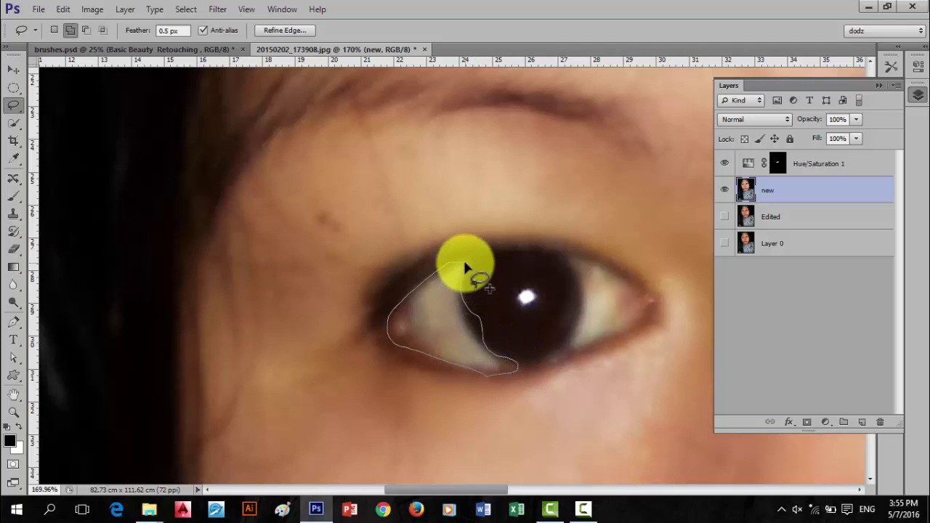
left_click_drag(464, 270, 463, 260)
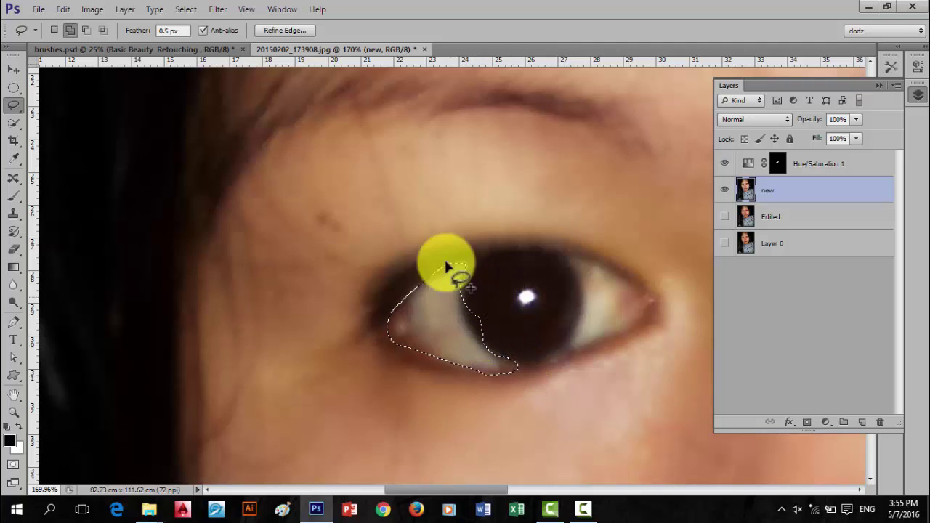
left_click(87, 29)
mouse_move(465, 284)
left_mouse_down()
mouse_move(457, 314)
mouse_move(519, 332)
left_mouse_up()
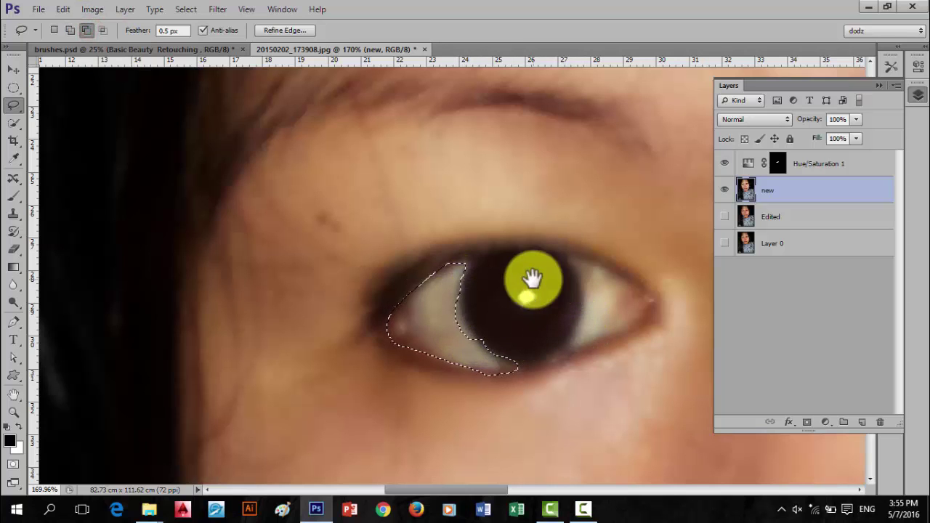
left_click_drag(536, 276, 395, 269)
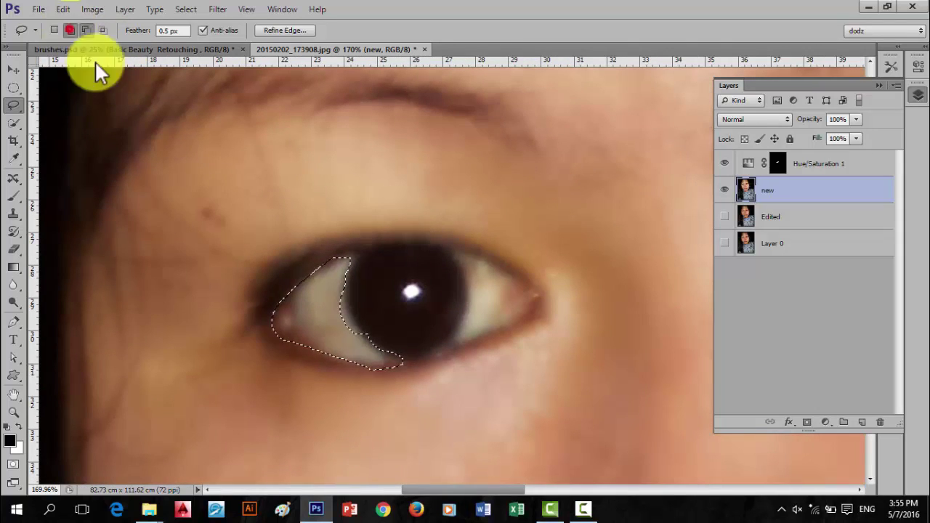
left_click(70, 29)
left_click_drag(447, 250, 514, 280)
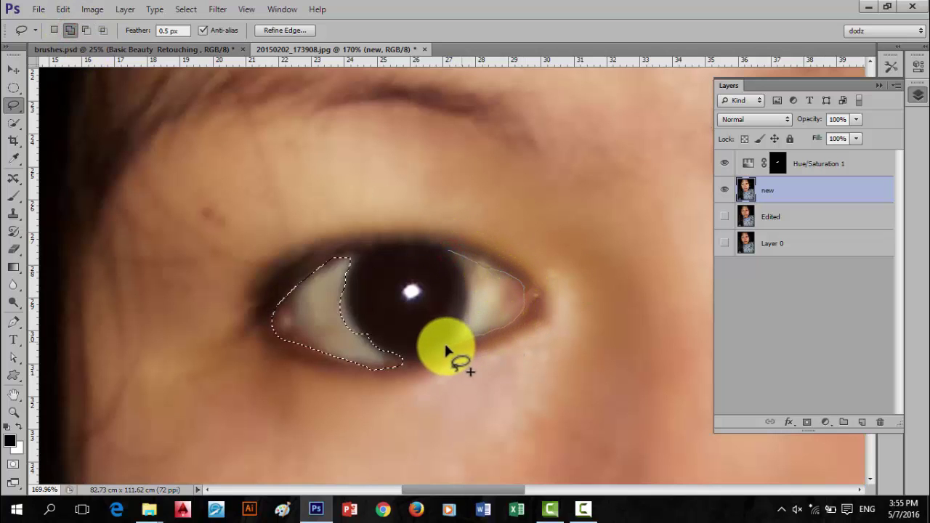
mouse_move(446, 351)
left_mouse_down()
mouse_move(460, 327)
mouse_move(458, 270)
mouse_move(446, 251)
left_mouse_up()
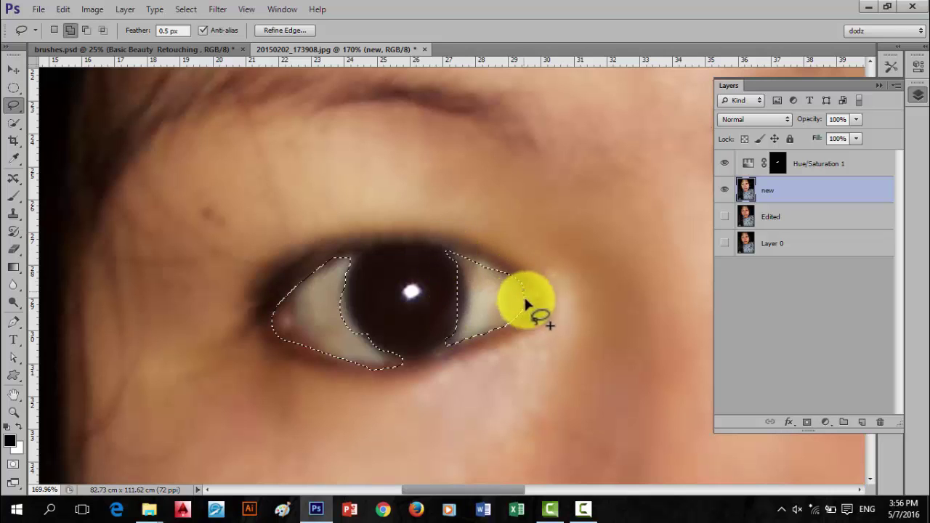
scroll(328, 287, "down", 3)
scroll(436, 281, "down", 3)
left_click_drag(476, 213, 388, 208)
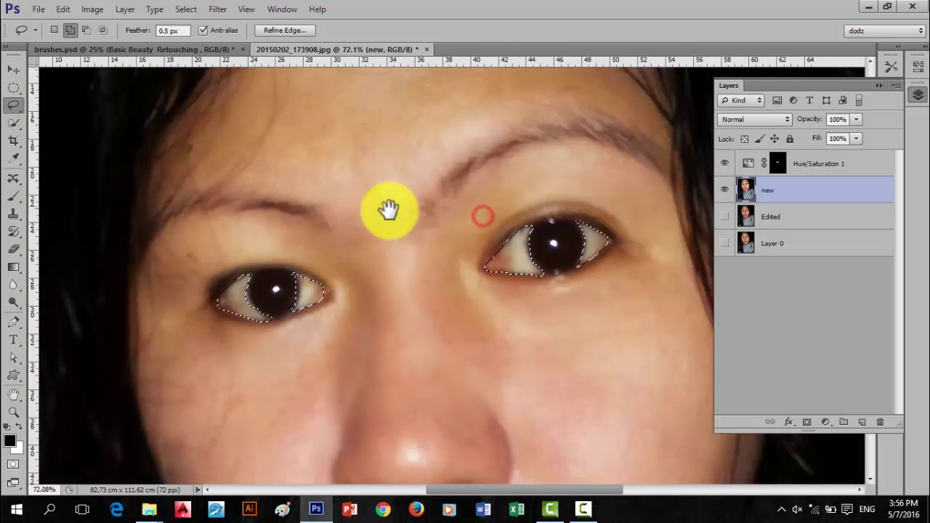
Feather the eye-white selection to 5.8 px in Refine Edge and apply it
left_click(285, 30)
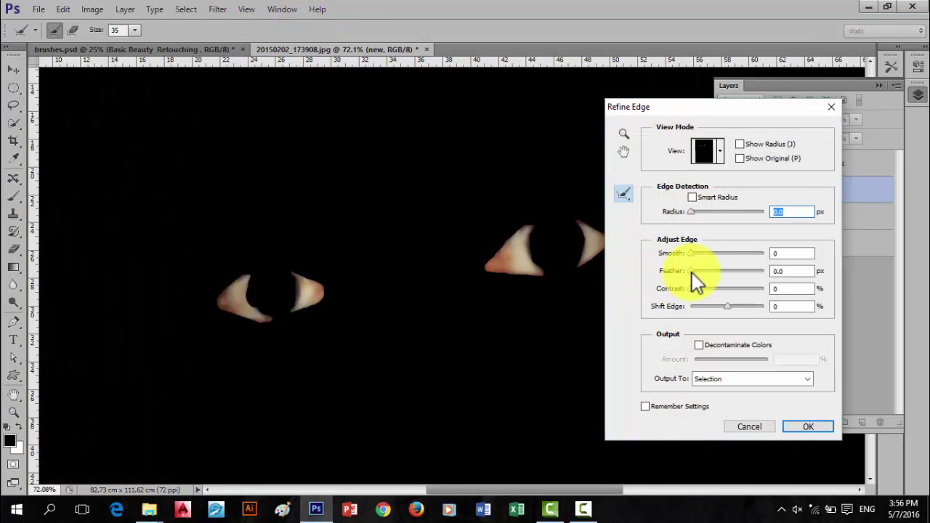
left_click_drag(691, 271, 721, 272)
left_click(709, 271)
left_click(712, 272)
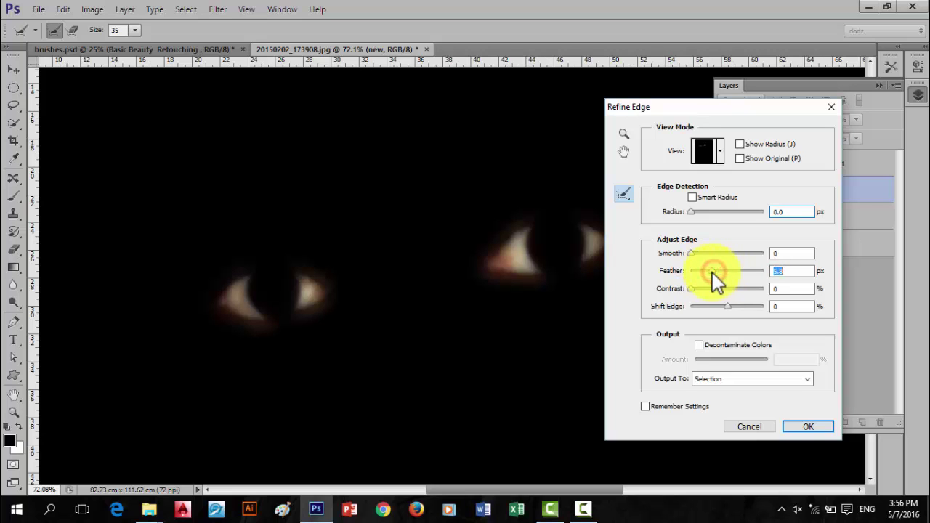
left_click(809, 423)
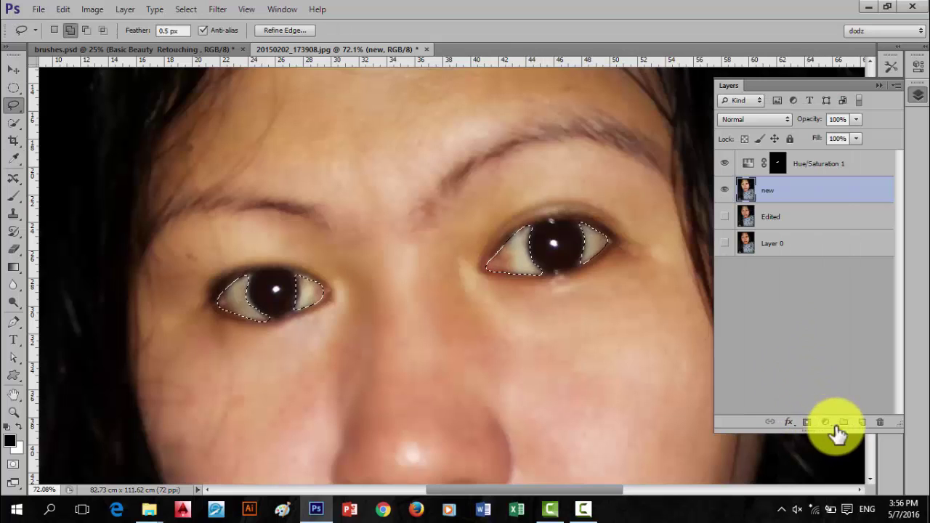
Discard a stray Group 1 and add a Hue/Saturation adjustment layer for the eye whites
left_click(837, 423)
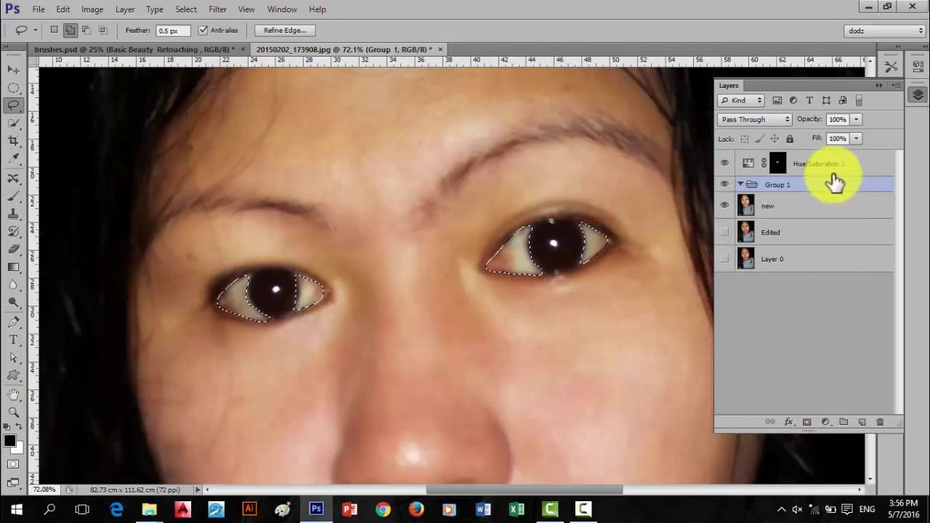
left_click_drag(830, 191, 881, 422)
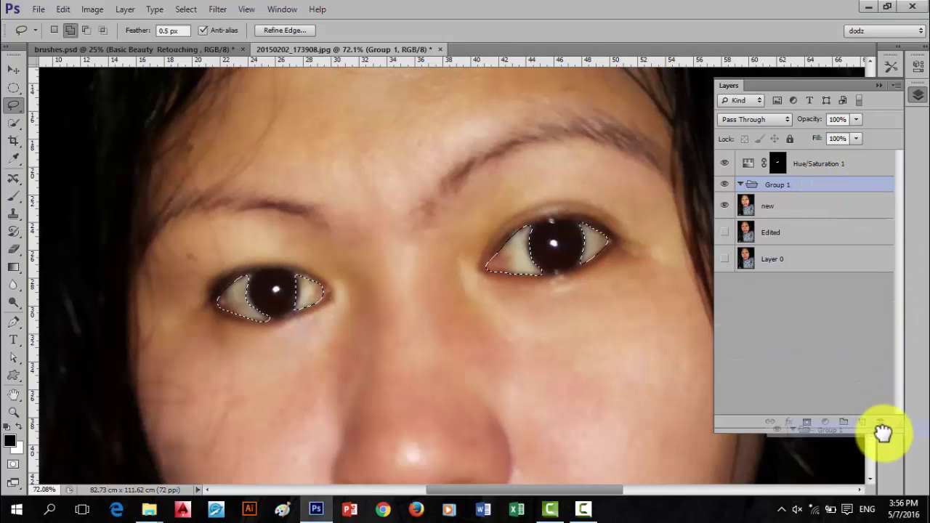
left_click(823, 421)
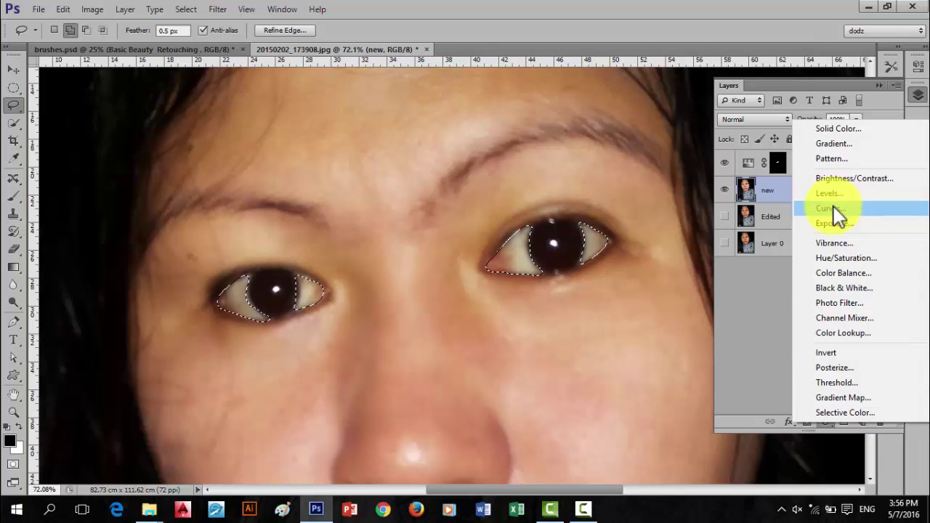
left_click(845, 259)
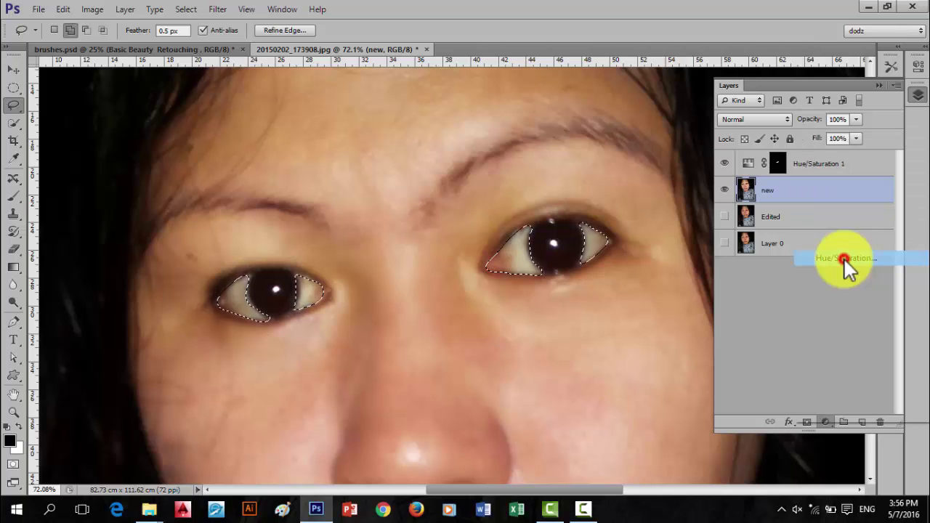
Limit the Hue/Saturation adjustment to Reds and lower Saturation to -24
left_click(799, 120)
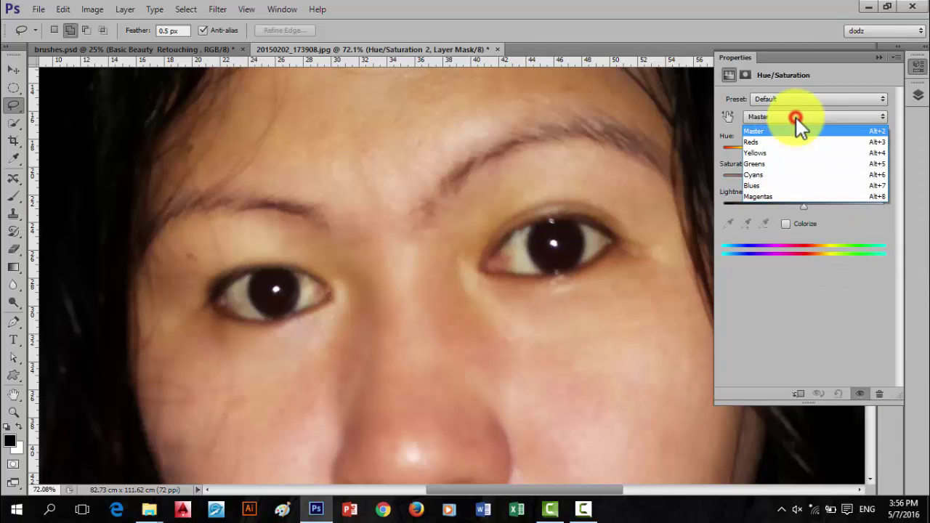
left_click(771, 141)
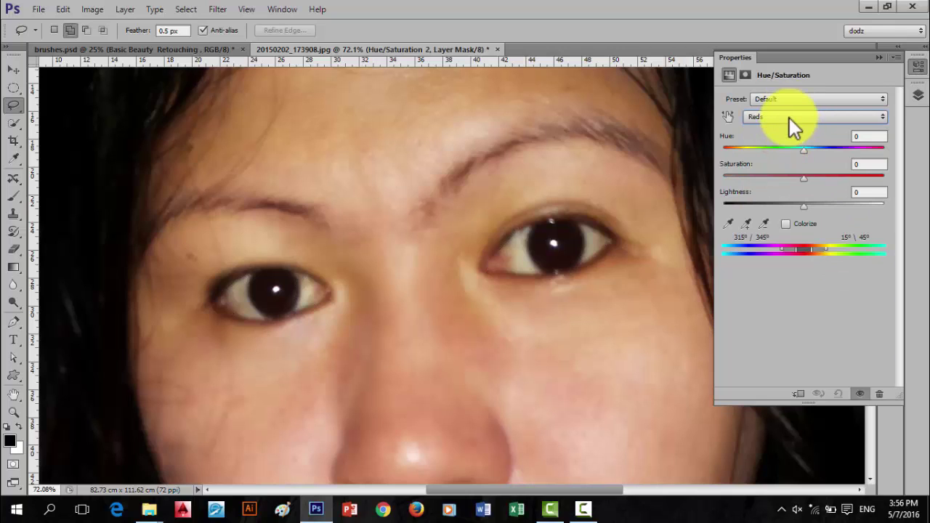
left_click(789, 117)
left_click(777, 138)
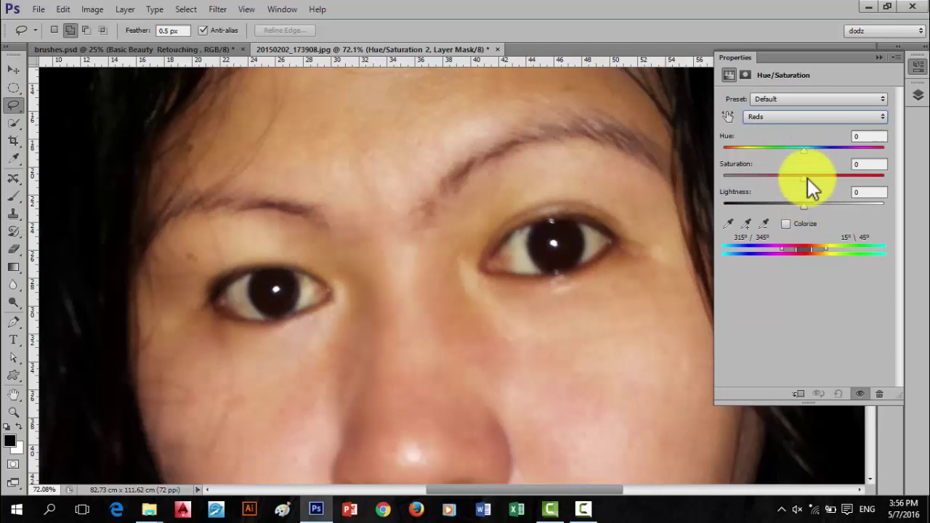
left_click_drag(807, 176, 784, 178)
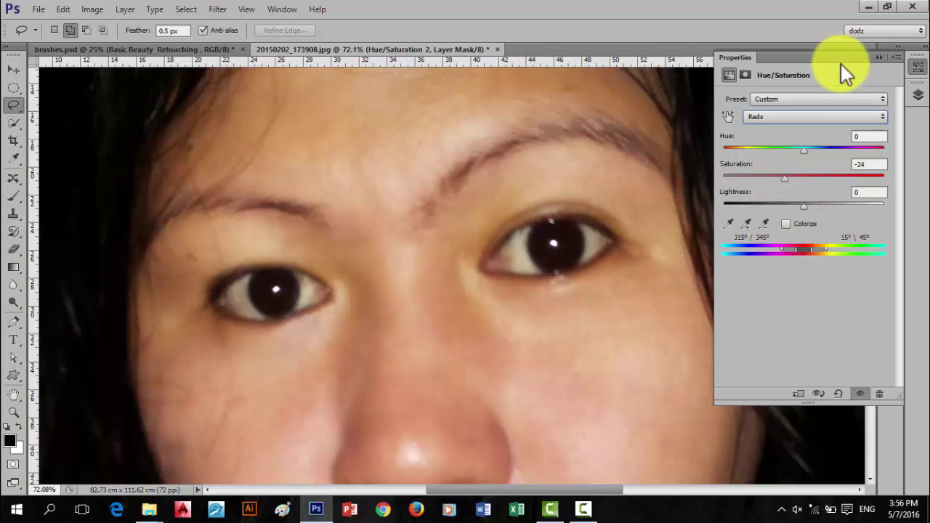
left_click(879, 57)
Compare Hue/Saturation 2 on and off, then reload the eye selection from its mask
left_click(917, 95)
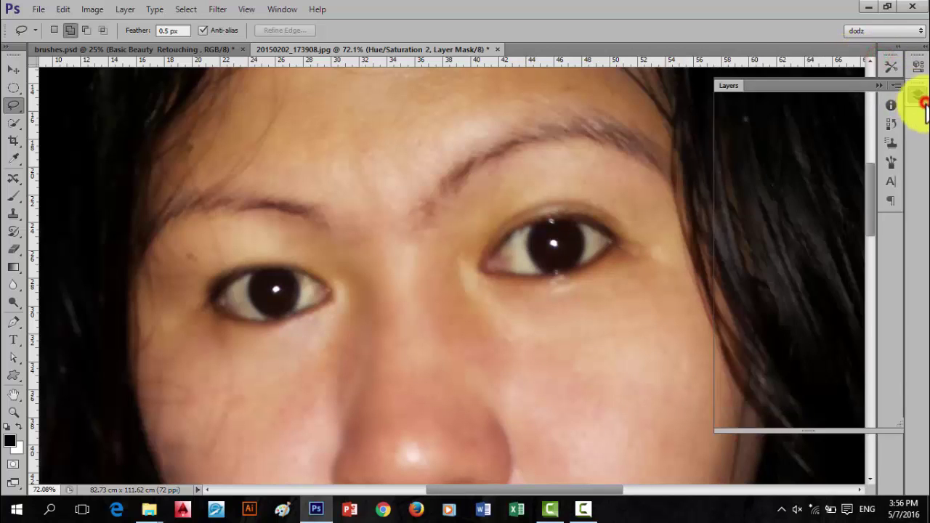
left_click(724, 190)
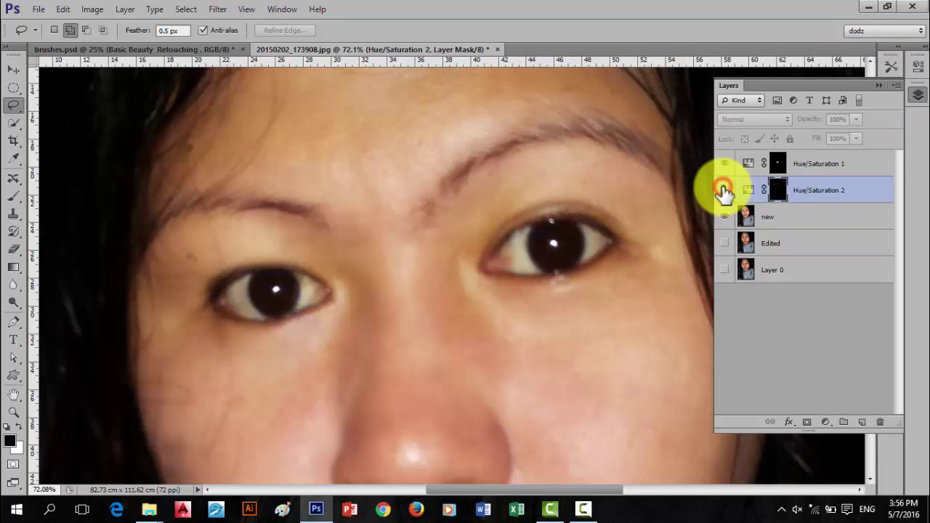
left_click(724, 191)
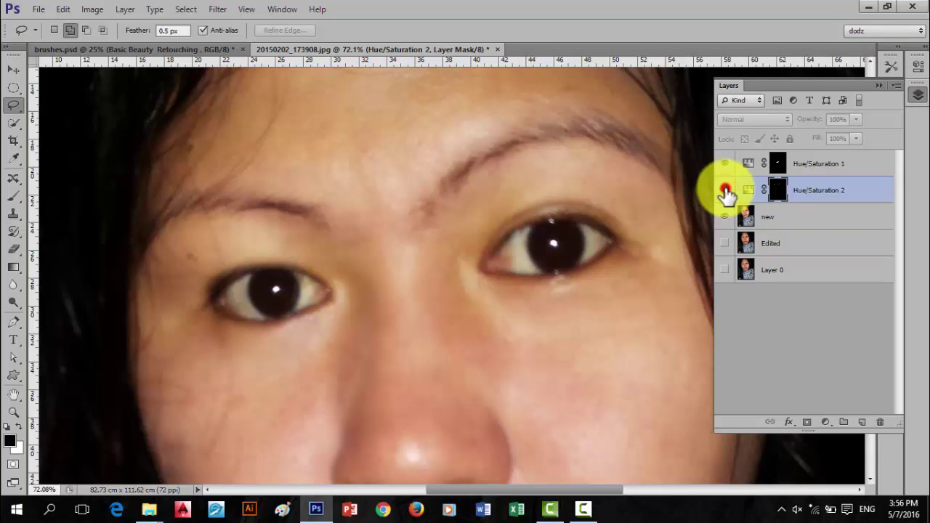
left_click(725, 192)
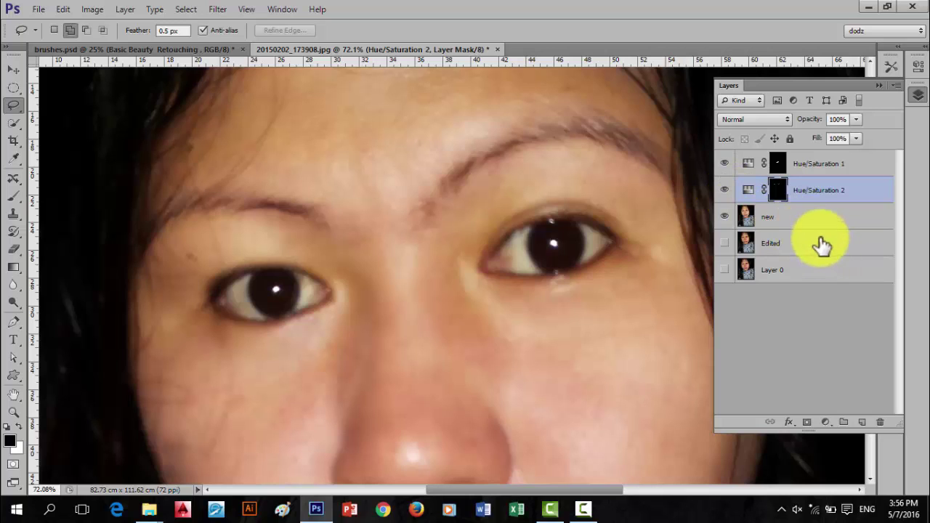
left_click(777, 191, "ctrl")
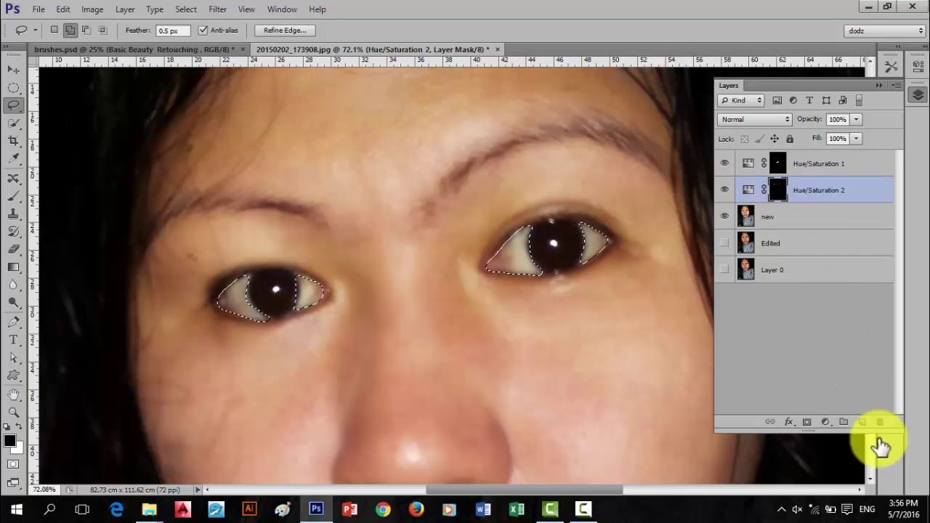
Add a Curves layer named 'eye' that brightens the eye whites, and compare it on and off
left_click(823, 424)
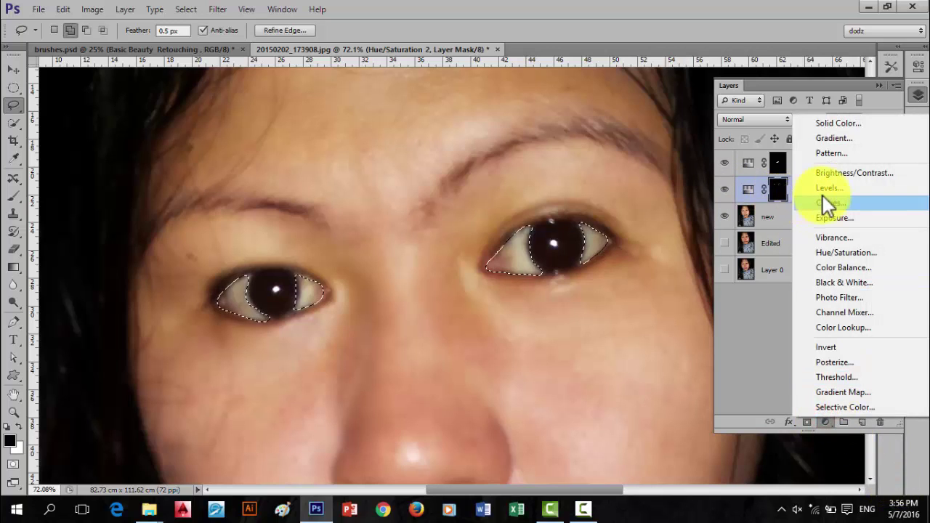
left_click(841, 209)
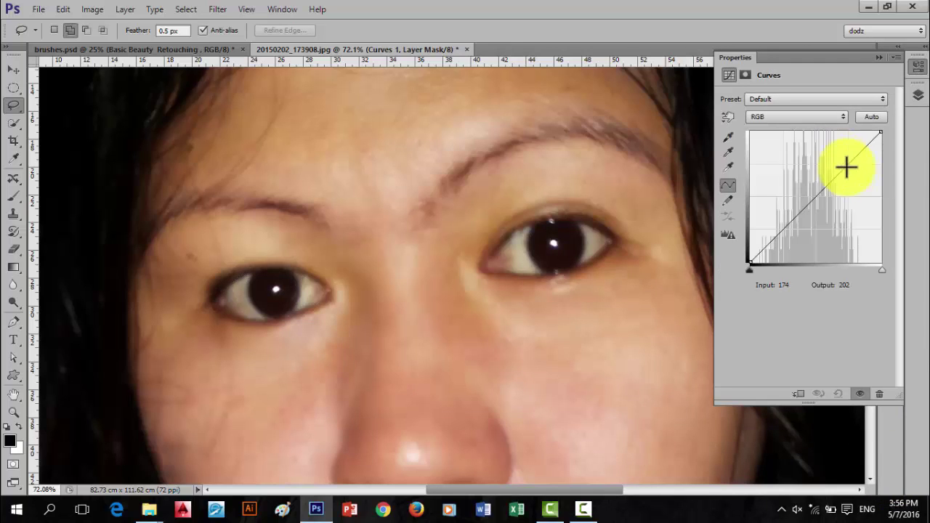
mouse_move(844, 160)
left_mouse_down()
mouse_move(836, 156)
mouse_move(836, 165)
left_mouse_up()
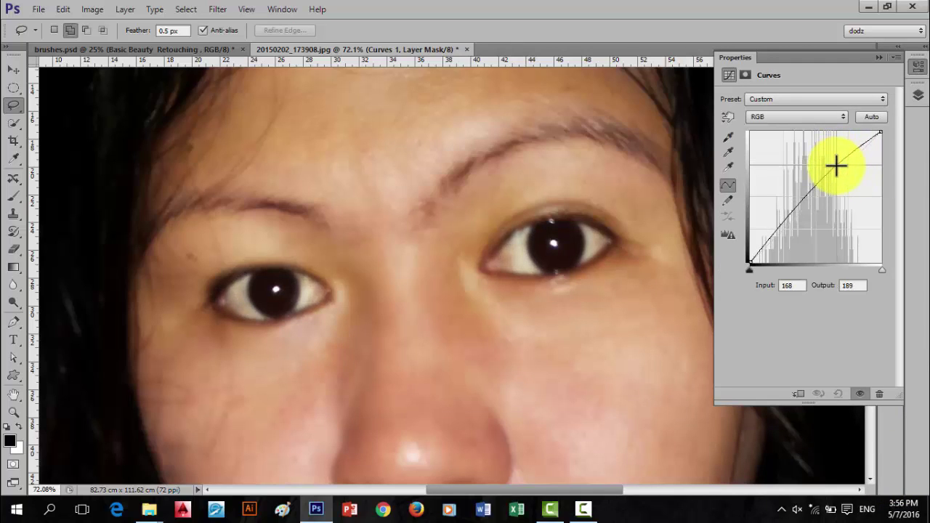
left_click(879, 61)
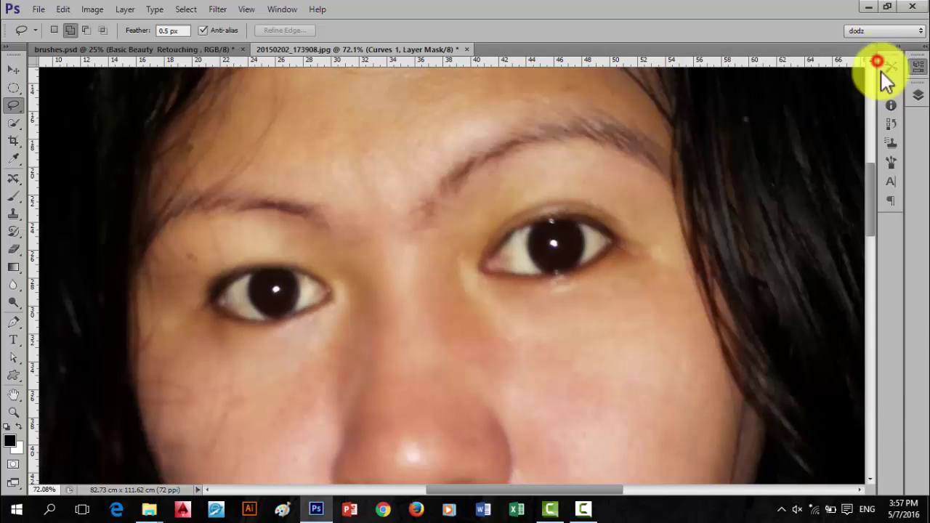
left_click(918, 95)
type("eye")
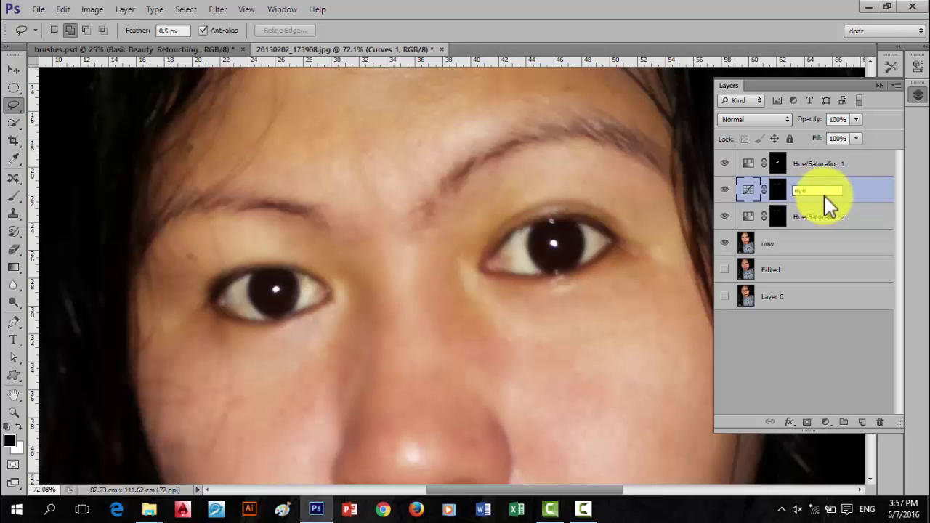
left_click(848, 186)
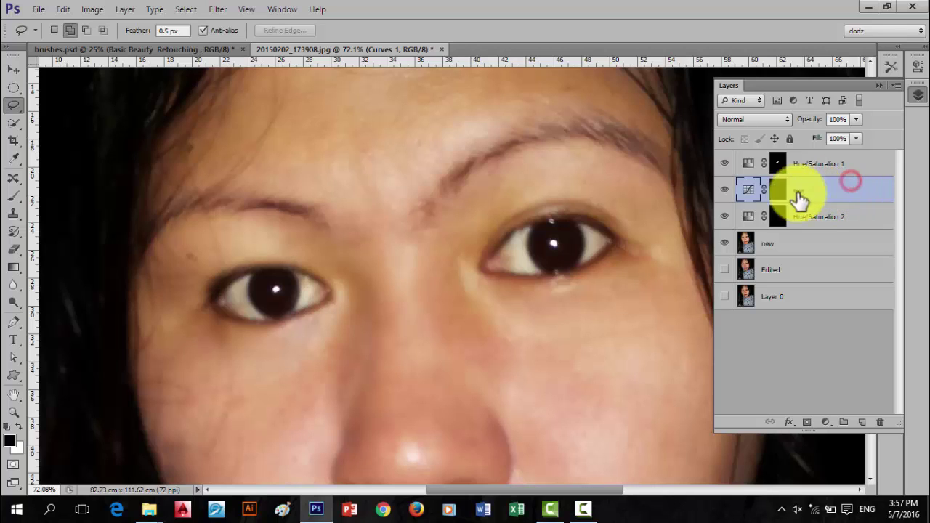
left_click(724, 191)
left_click(724, 191)
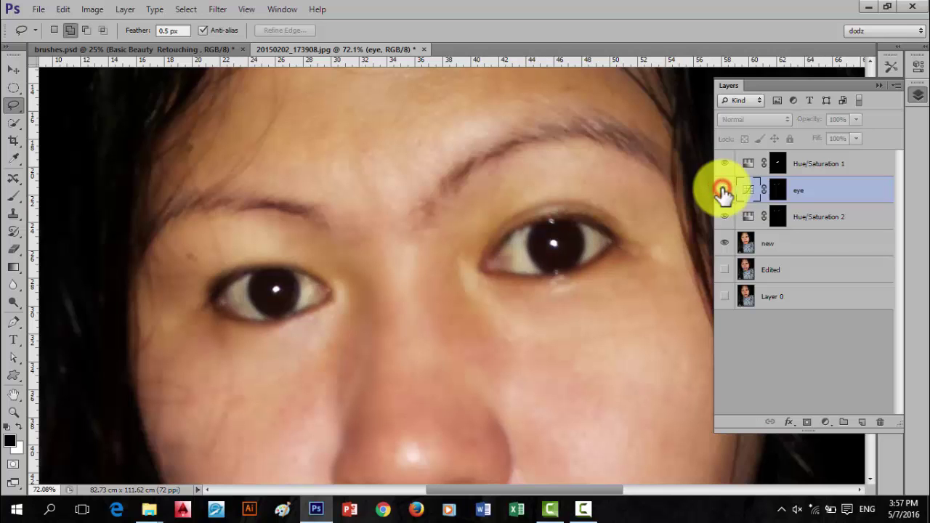
left_click(723, 190)
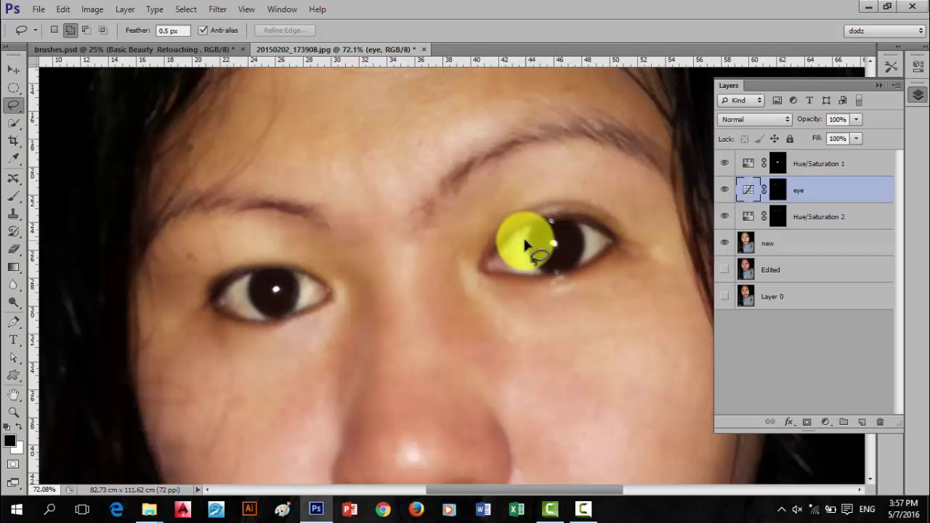
Zoom to about 105% and pan so both eyes fill the canvas
scroll(525, 243, "down", 2)
scroll(538, 279, "down", 1)
scroll(545, 280, "up", 1)
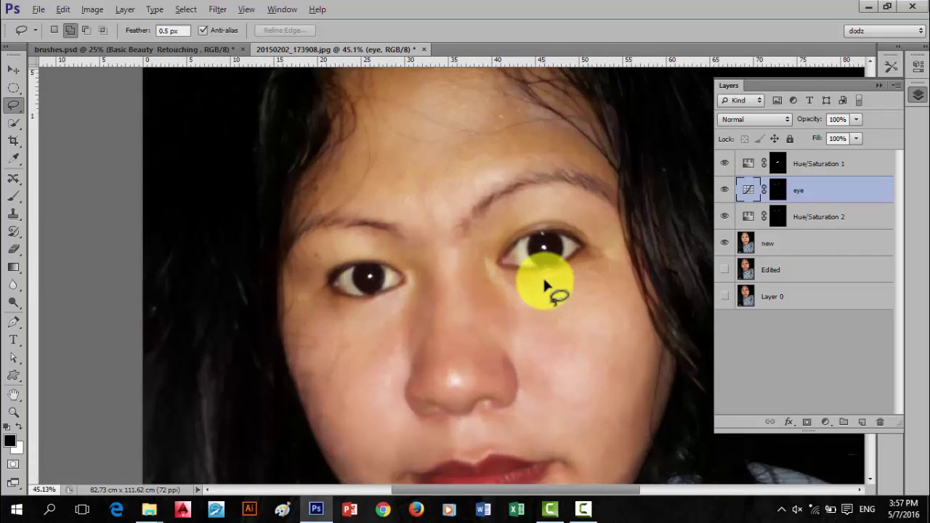
scroll(543, 275, "up", 1)
scroll(542, 276, "up", 1)
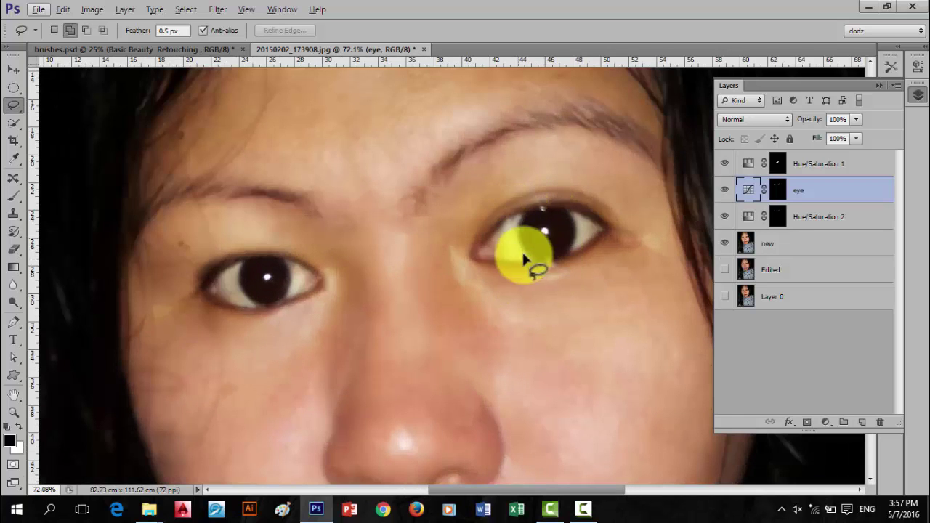
scroll(534, 234, "up", 1)
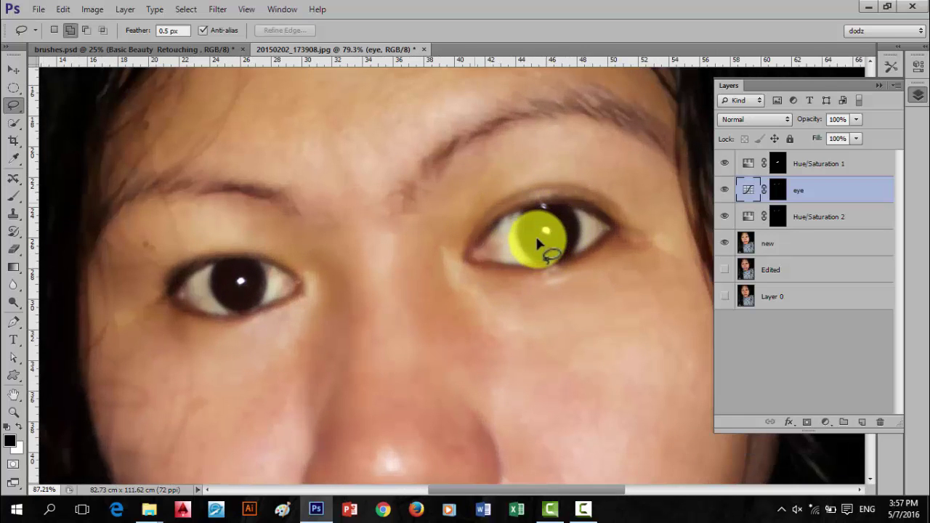
scroll(535, 234, "down", 2)
scroll(519, 223, "up", 5)
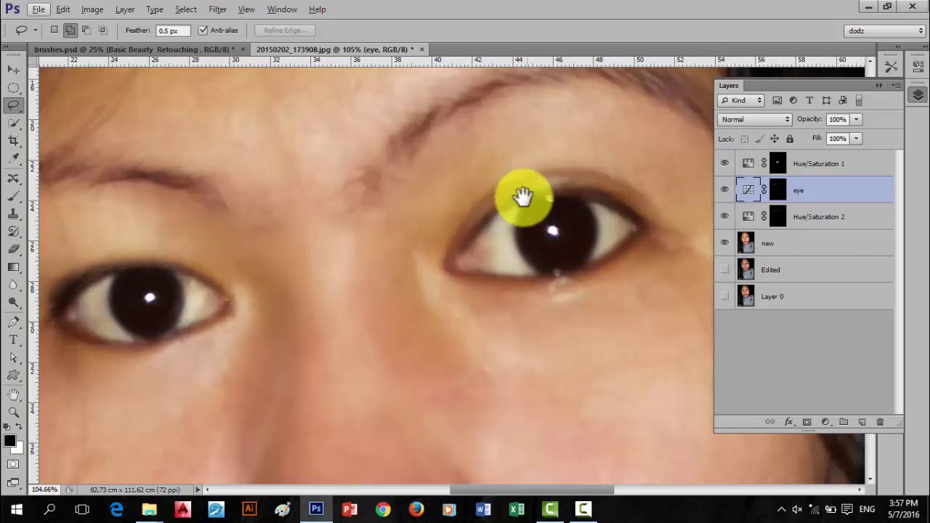
left_click_drag(523, 196, 487, 196)
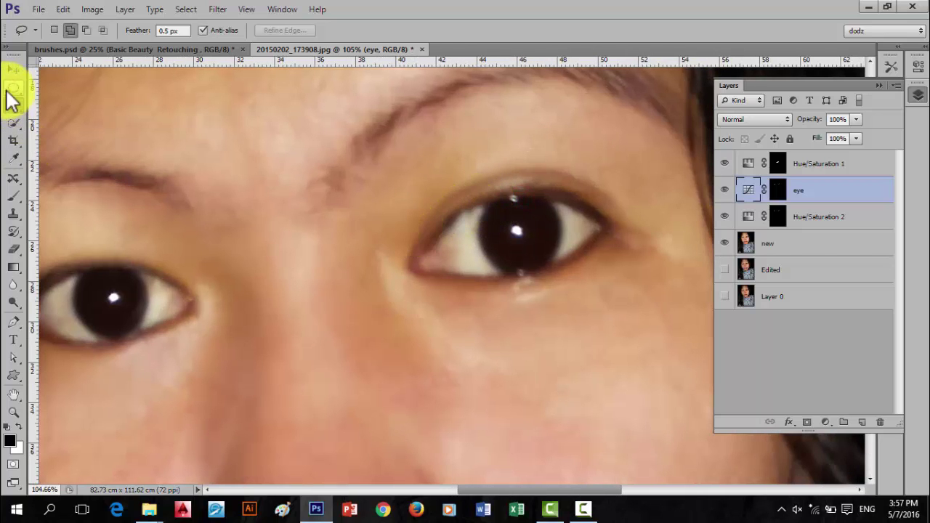
Draw elliptical selections around the left and right irises
left_click(12, 87)
left_click(56, 97)
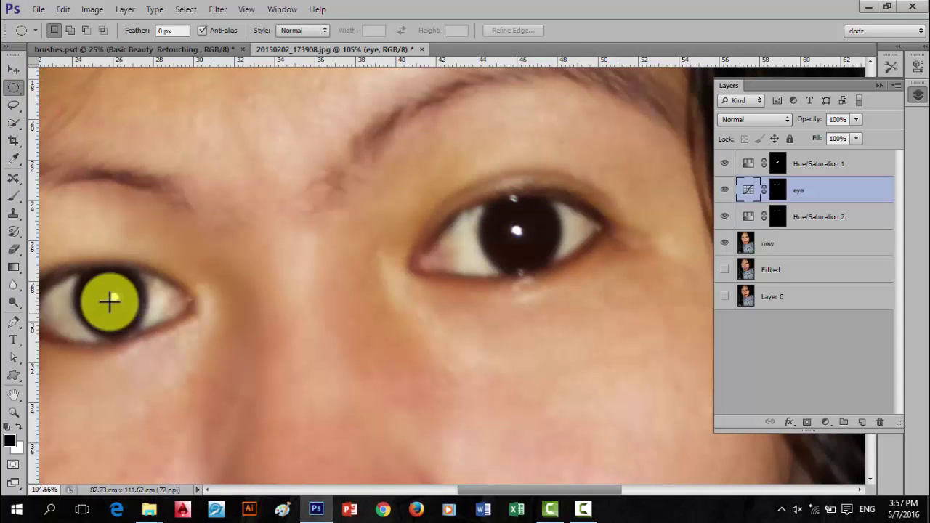
left_click_drag(96, 299, 144, 340)
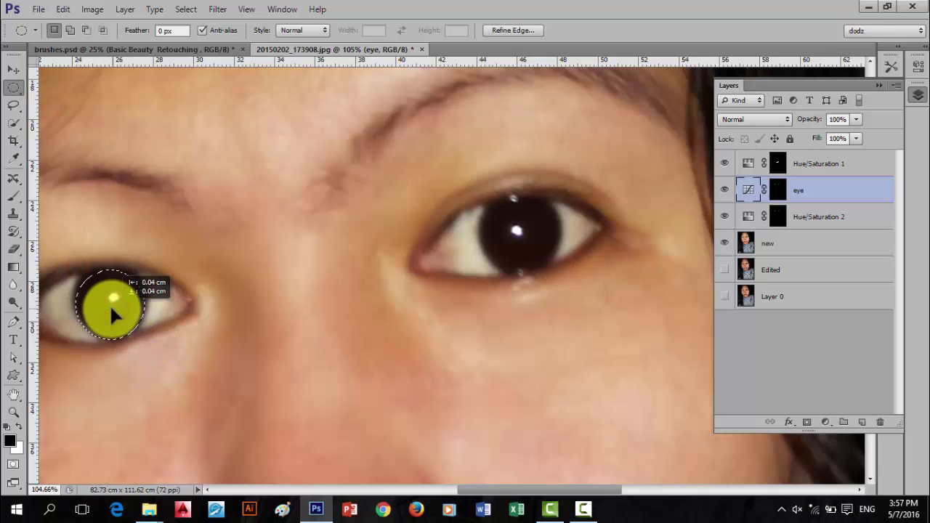
left_click_drag(110, 304, 109, 303)
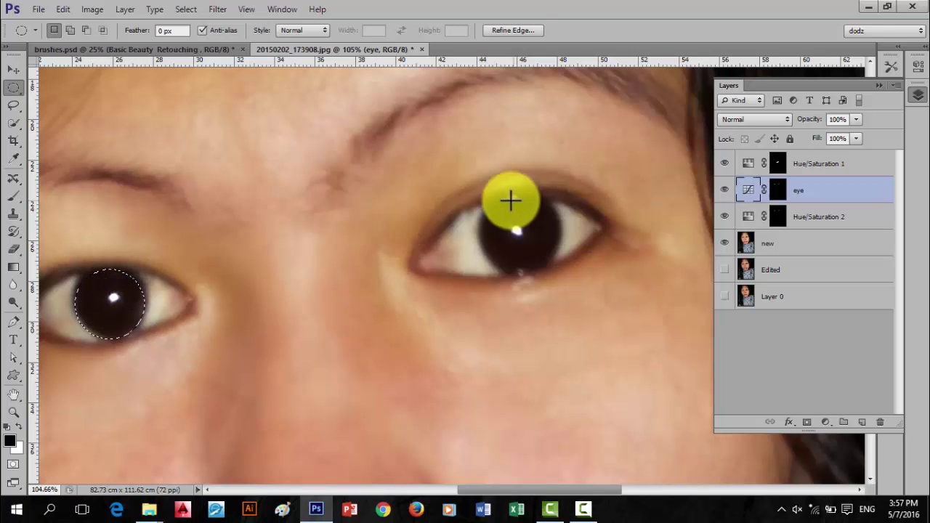
left_click(71, 31)
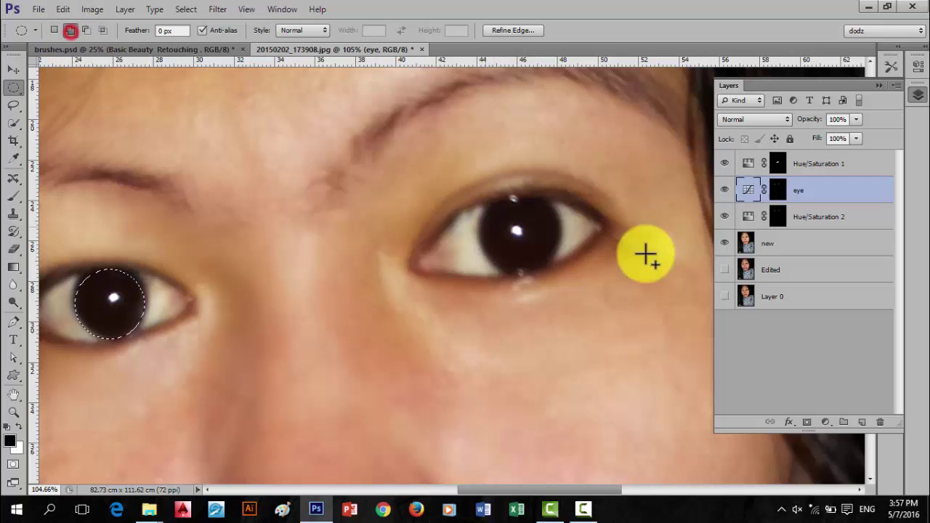
left_click_drag(490, 196, 563, 284)
mouse_move(513, 222)
left_mouse_down()
mouse_move(523, 227)
mouse_move(525, 218)
left_mouse_up()
mouse_move(476, 199)
left_mouse_down()
mouse_move(521, 254)
mouse_move(563, 275)
left_mouse_up()
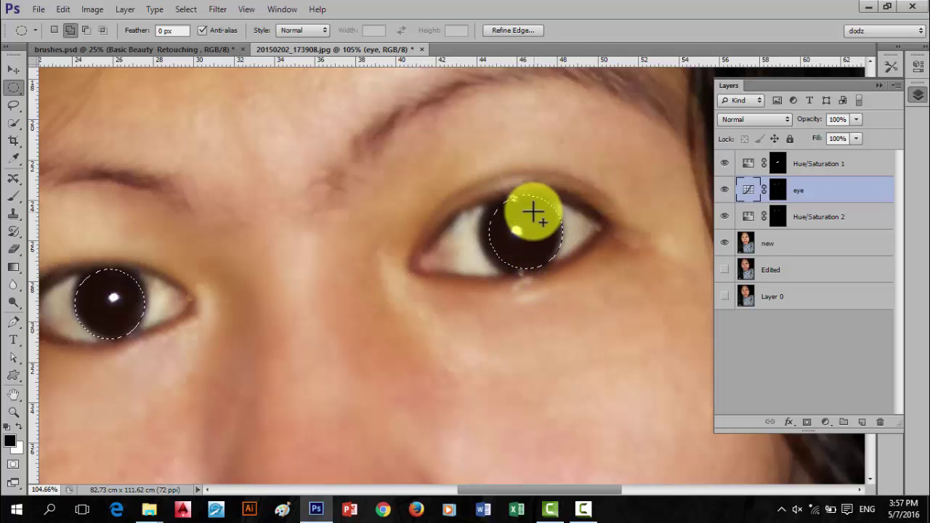
left_click_drag(525, 232, 563, 269)
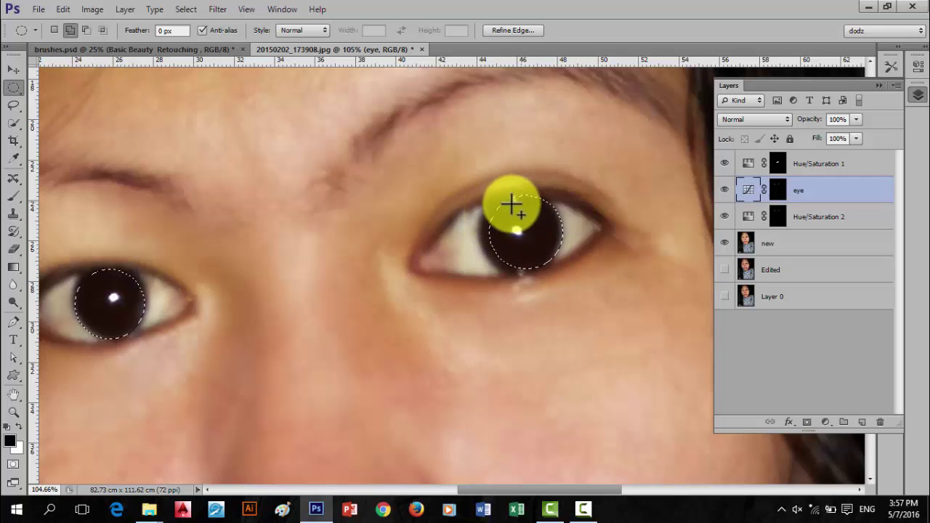
Trace extra area along the right iris with the Lasso, then redraw the left iris circle
left_click(13, 103)
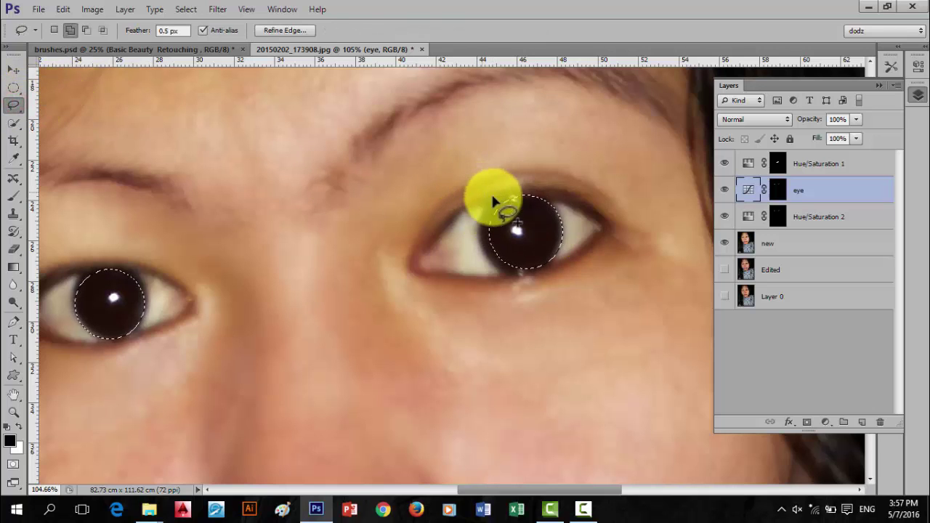
left_click_drag(479, 230, 492, 267)
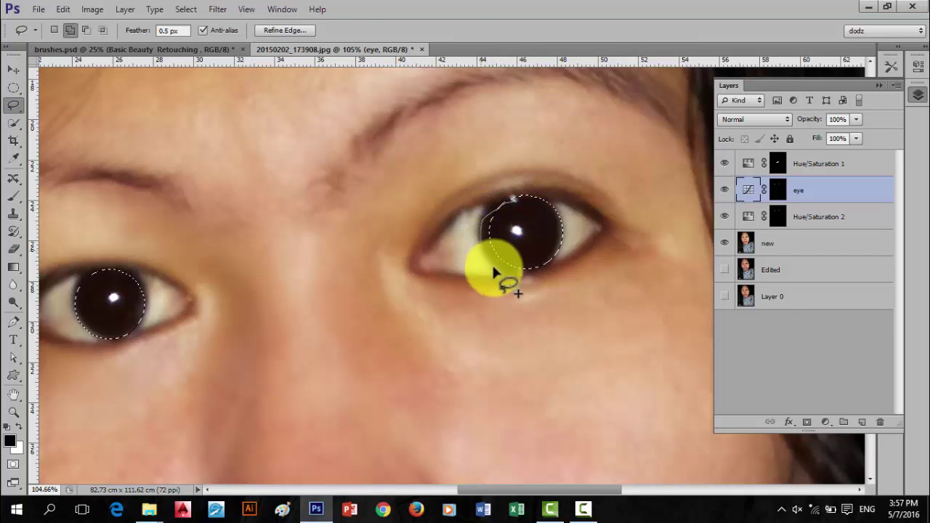
left_click_drag(480, 192, 530, 237)
left_click(14, 86)
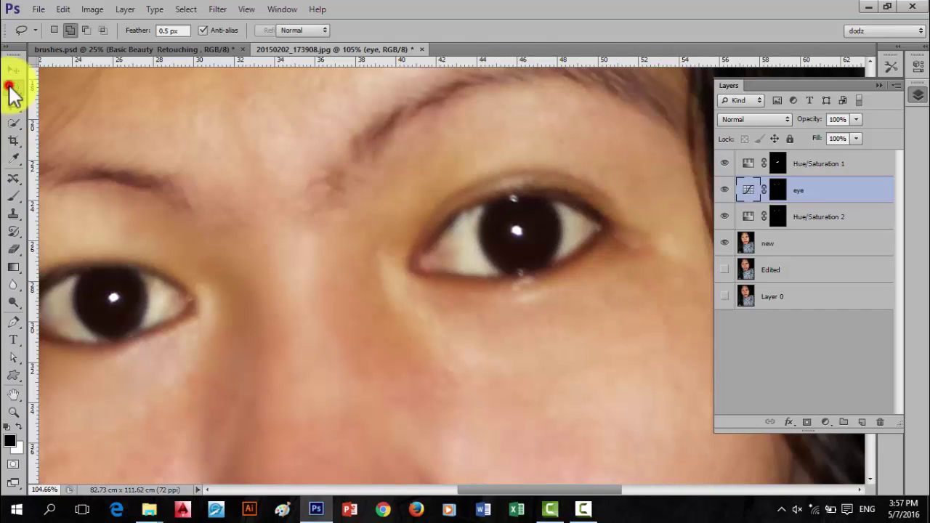
left_click(77, 269)
left_click_drag(77, 269, 149, 337)
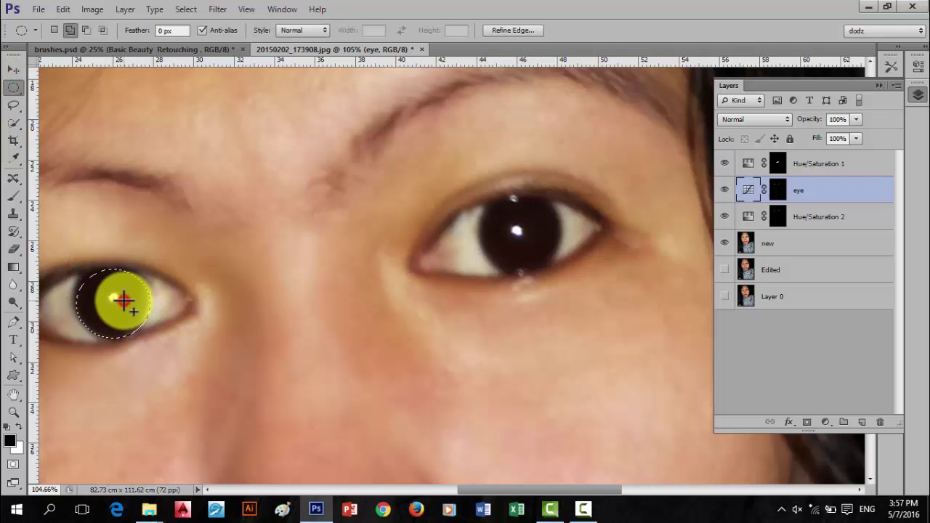
Deselect, restore the iris selections with Ctrl+Shift+D, and make the 'new' layer active
left_click(13, 69)
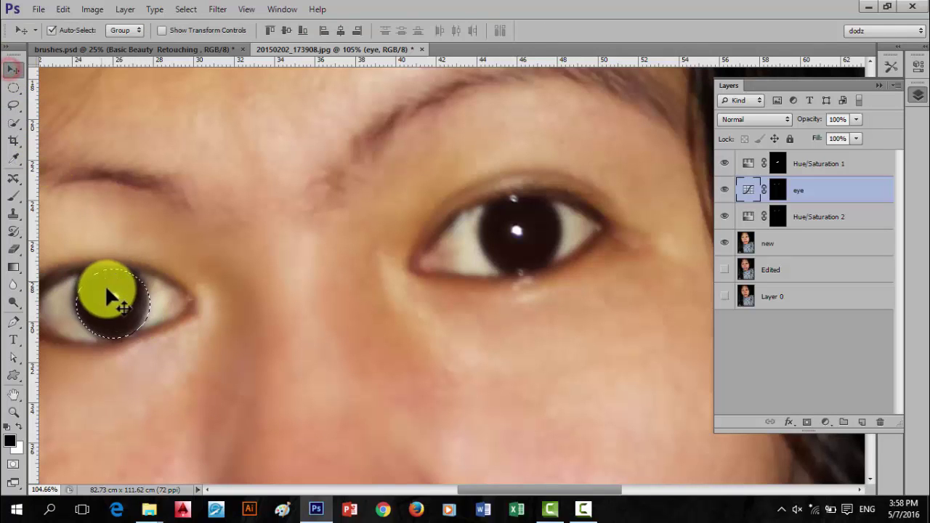
left_click_drag(105, 294, 110, 298)
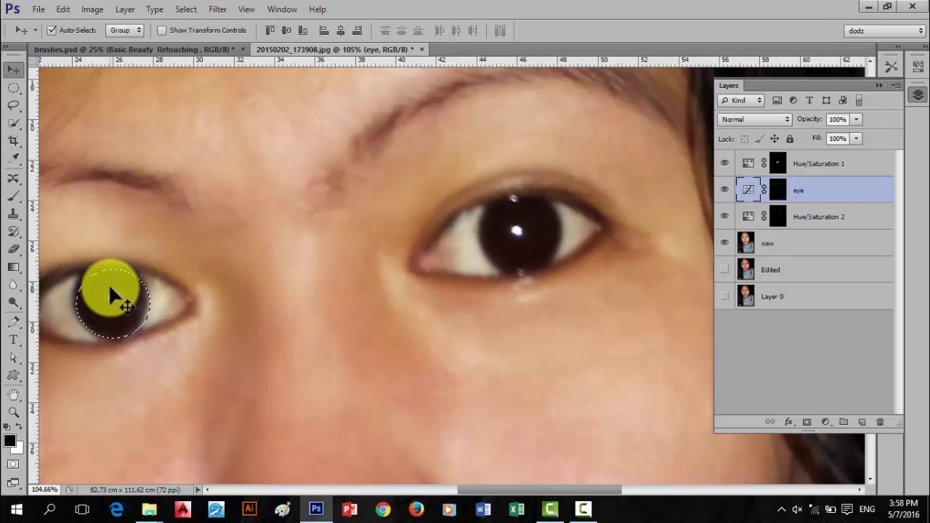
key("ctrl+d")
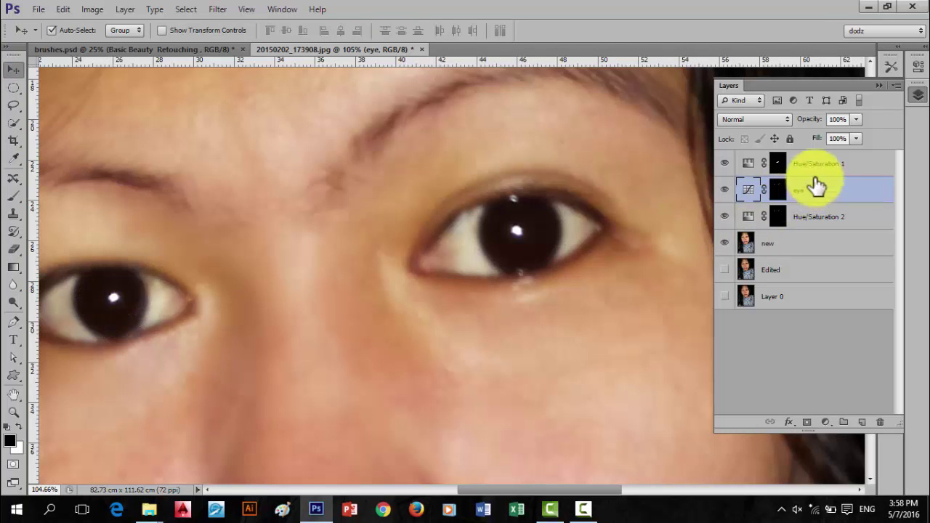
left_click_drag(769, 217, 776, 218)
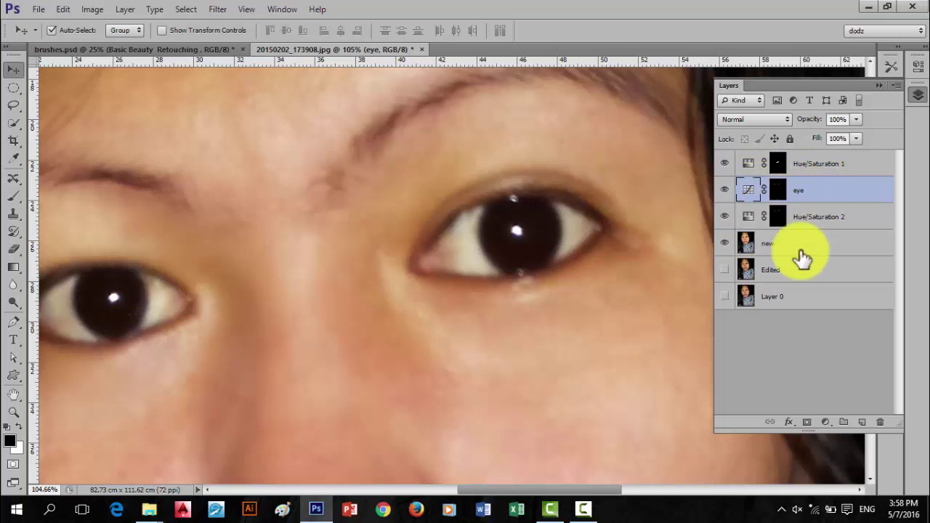
key("ctrl+shift+d")
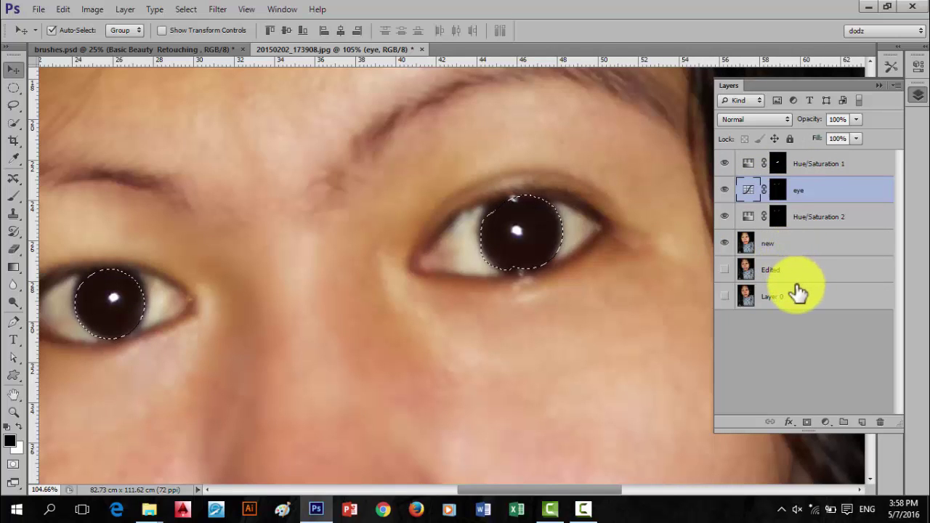
left_click(778, 246)
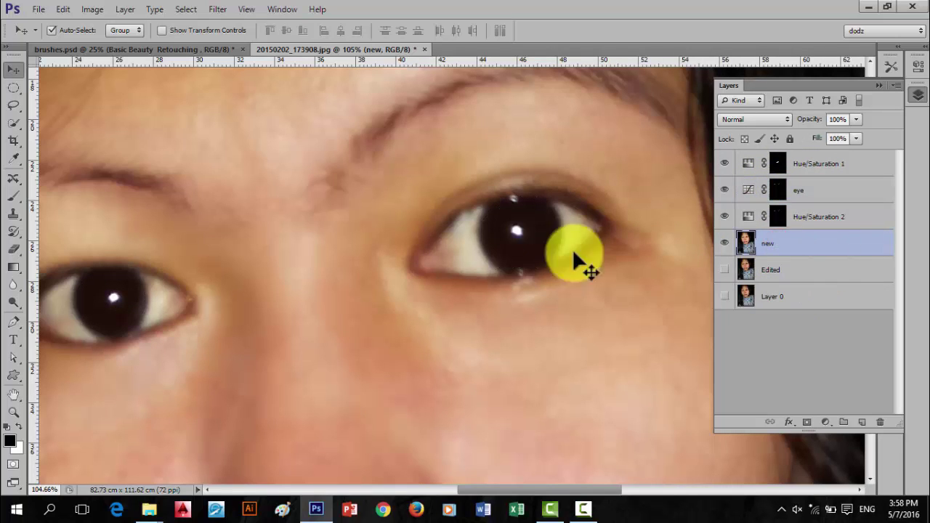
Redraw elliptical circles around the left pupil and right iris on the new layer
scroll(121, 322, "up", 1)
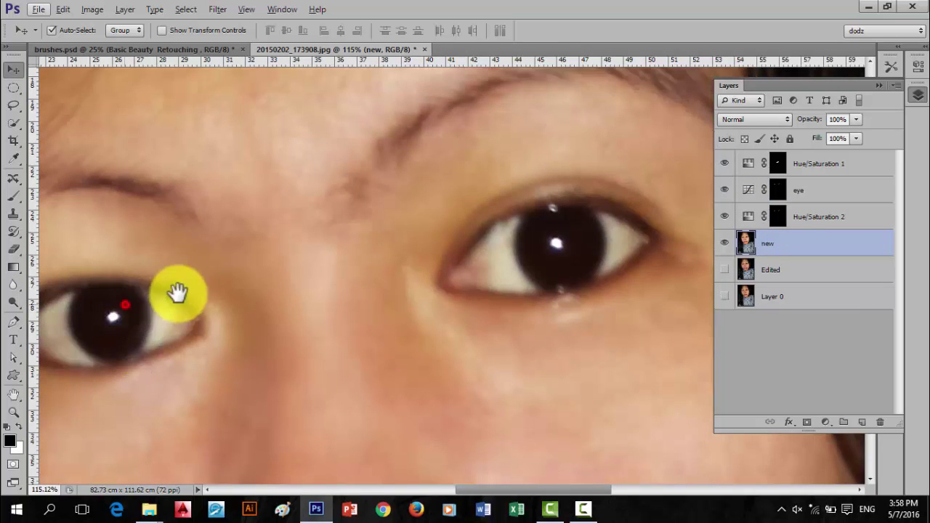
mouse_move(121, 321)
left_mouse_down()
mouse_move(180, 267)
mouse_move(203, 261)
left_mouse_up()
left_click(13, 87)
mouse_move(184, 296)
left_mouse_down()
mouse_move(220, 335)
mouse_move(238, 336)
left_mouse_up()
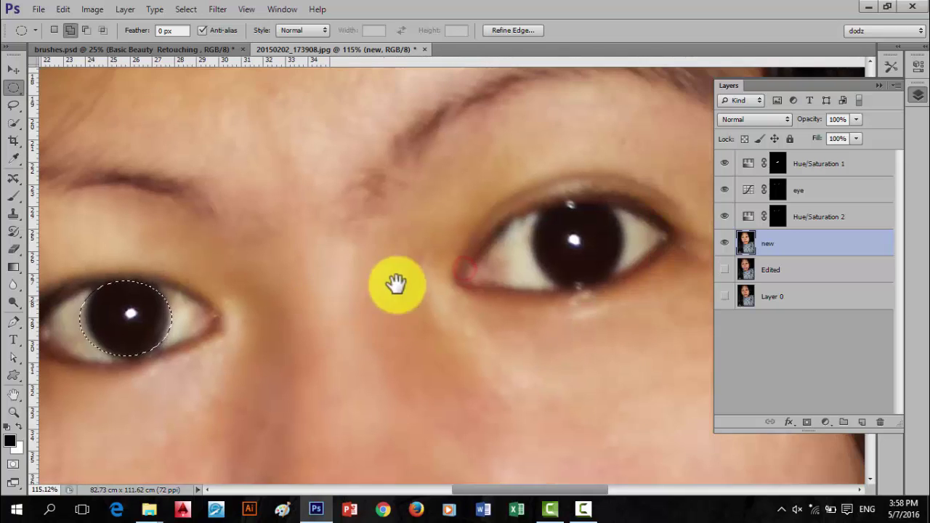
left_click_drag(394, 281, 267, 311)
mouse_move(471, 222)
left_mouse_down()
mouse_move(556, 301)
mouse_move(556, 292)
left_mouse_up()
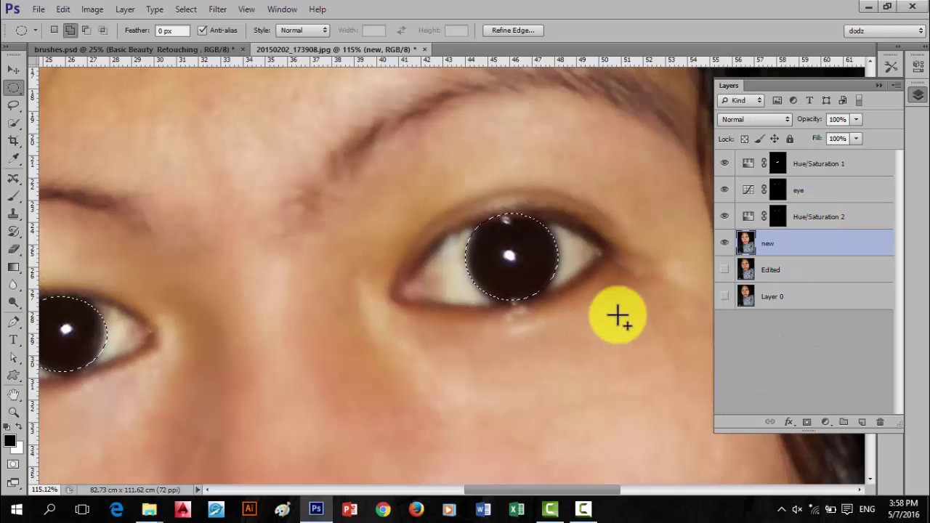
scroll(490, 305, "down", 2)
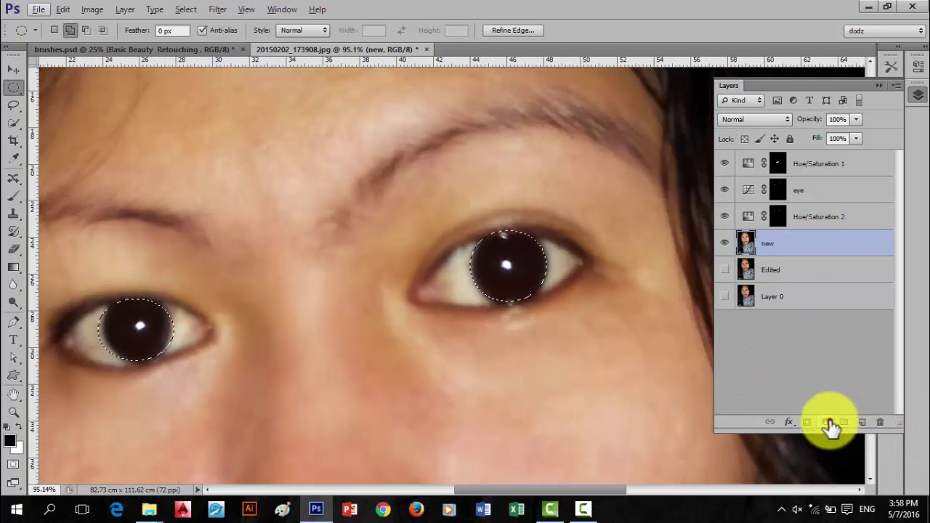
Add a Color Balance adjustment layer masked to the selected irises
left_click(826, 422)
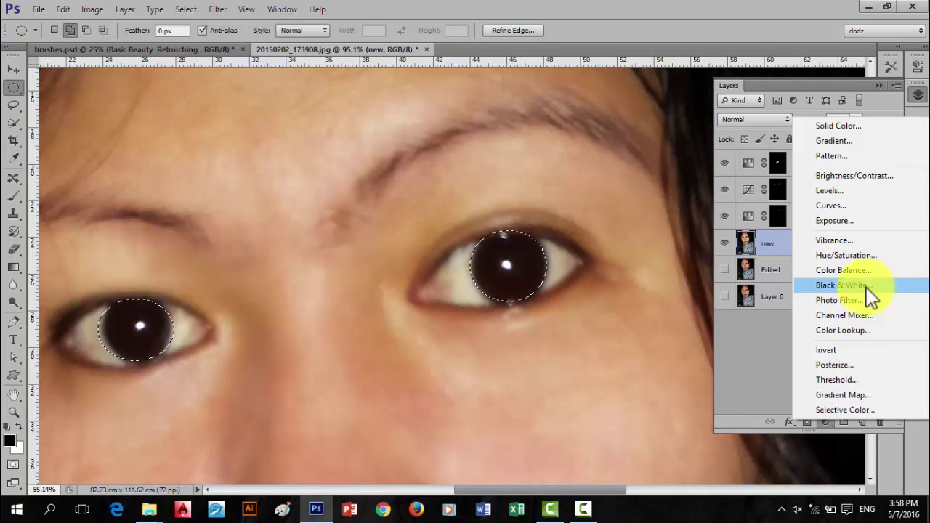
left_click(858, 271)
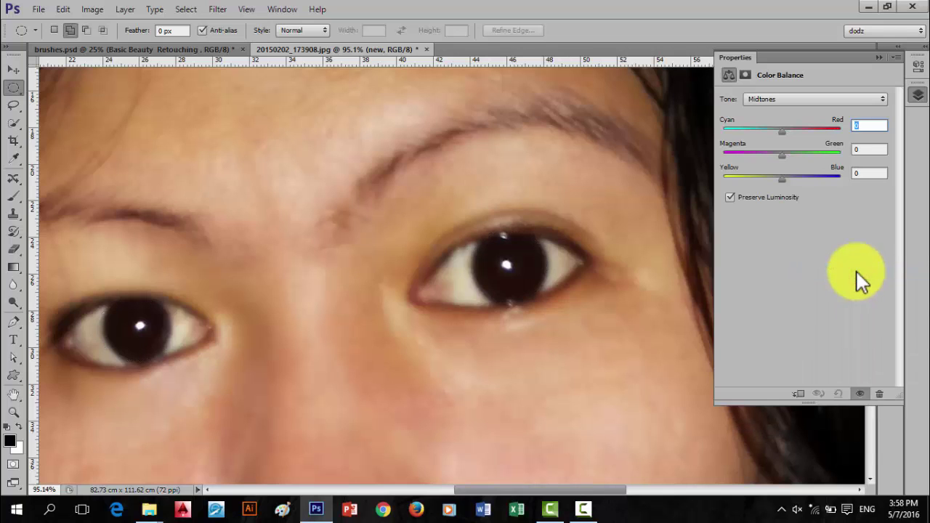
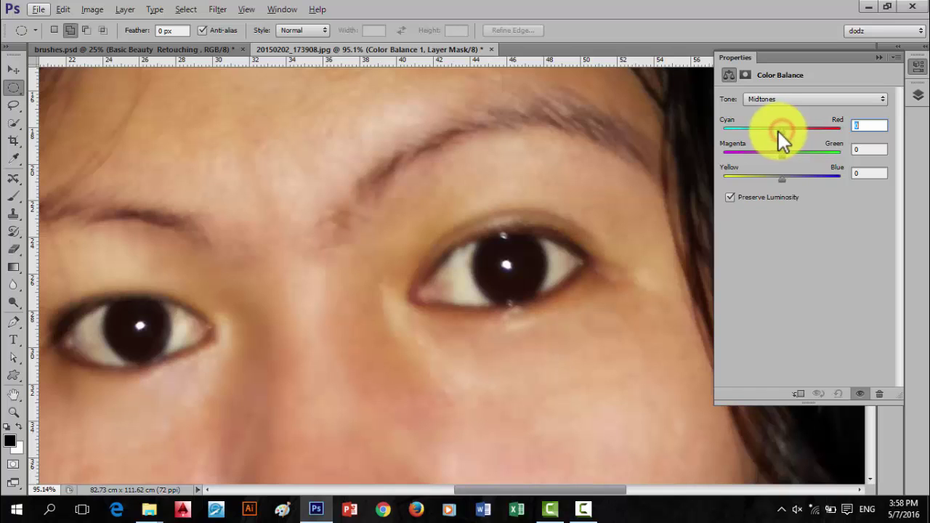
Delete the teal Color Balance 1 adjustment layer so both irises return to dark brown
left_click_drag(783, 131, 751, 135)
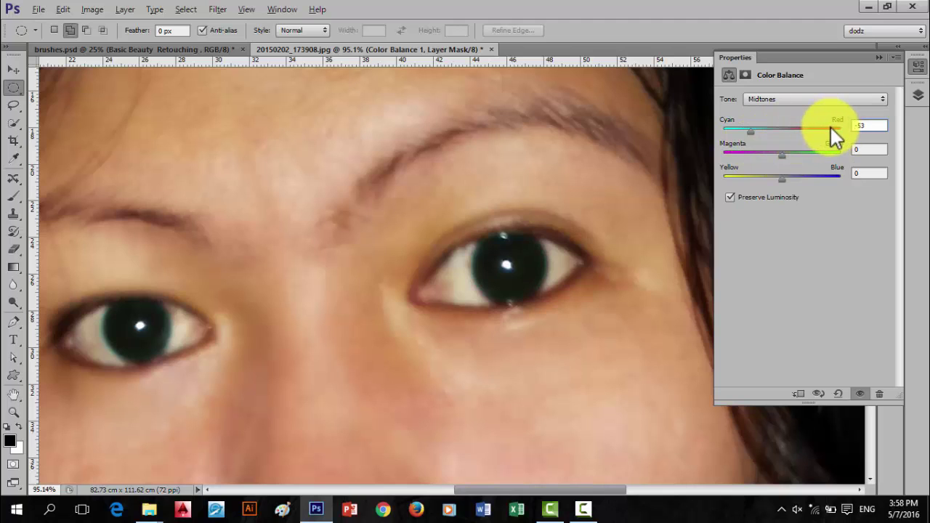
left_click(917, 96)
key("Delete")
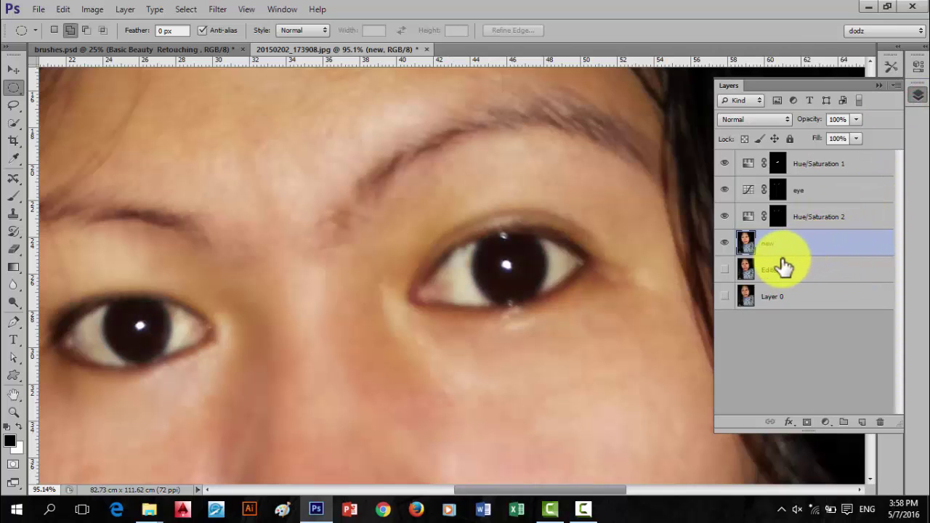
key("ctrl+z")
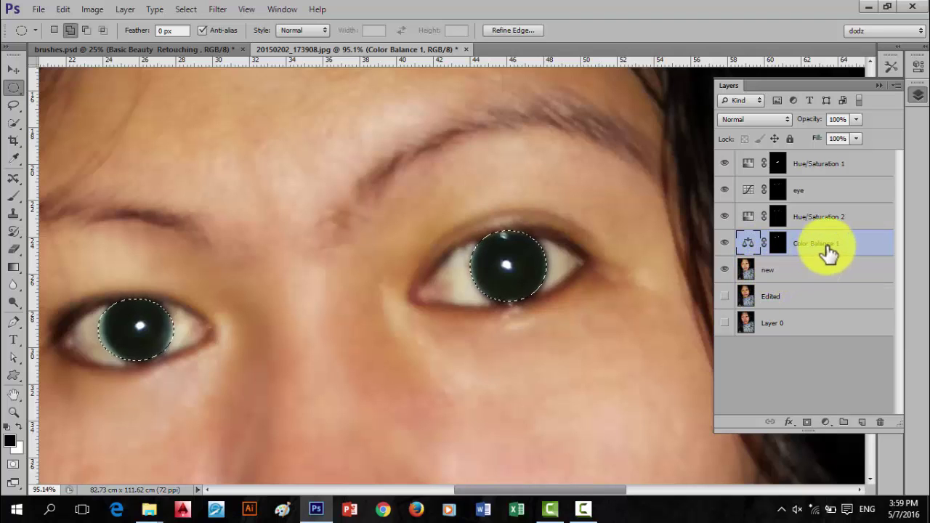
left_click_drag(828, 250, 880, 423)
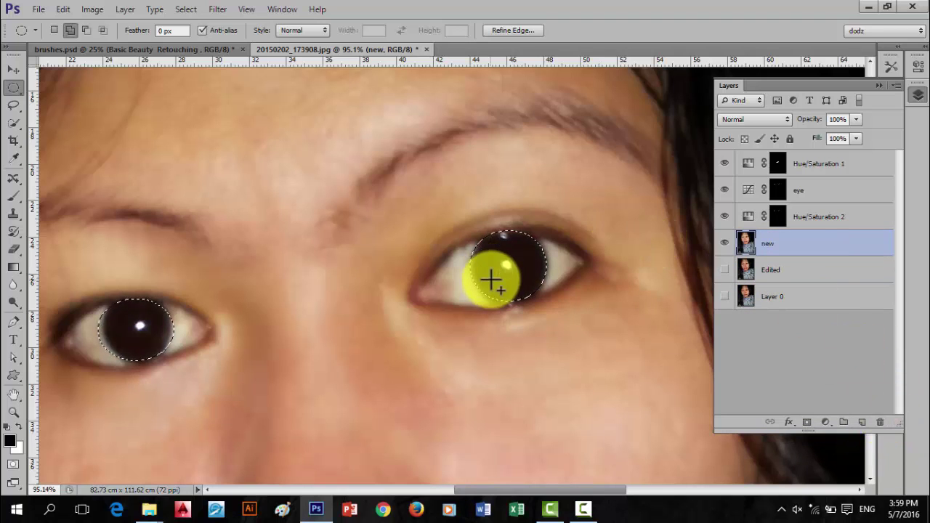
Feather the iris selection edges by 6.5 px with Refine Edge
left_click(530, 31)
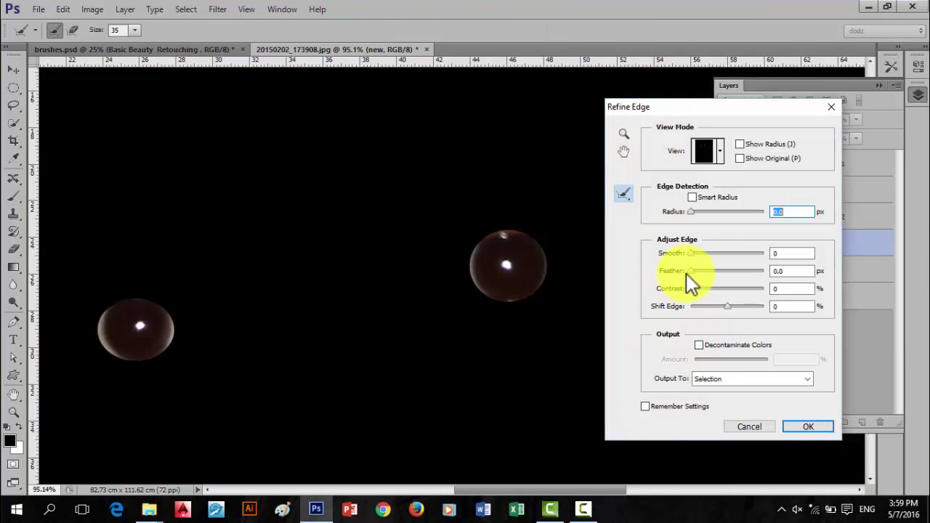
left_click_drag(704, 272, 714, 273)
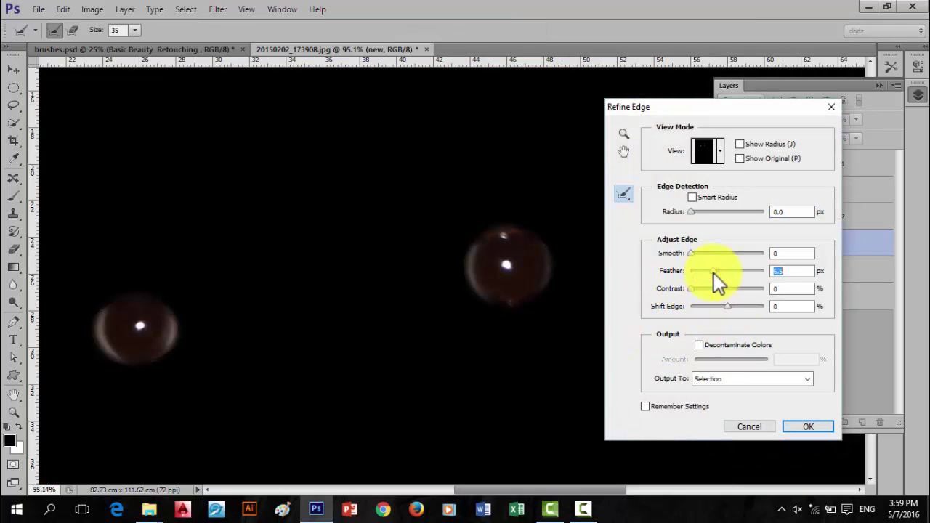
left_click(810, 426)
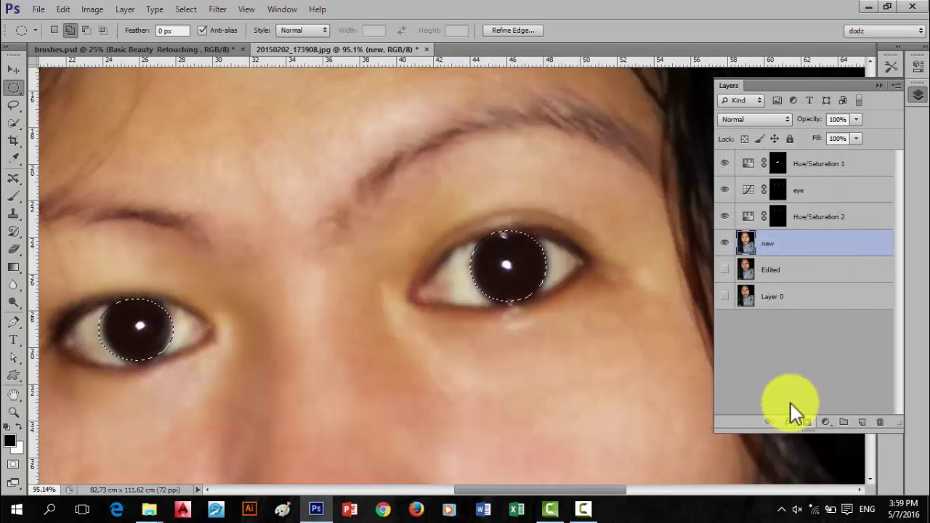
Add a Color Balance adjustment with midtones -33, +17, +57 to turn the eyes blue
left_click(824, 422)
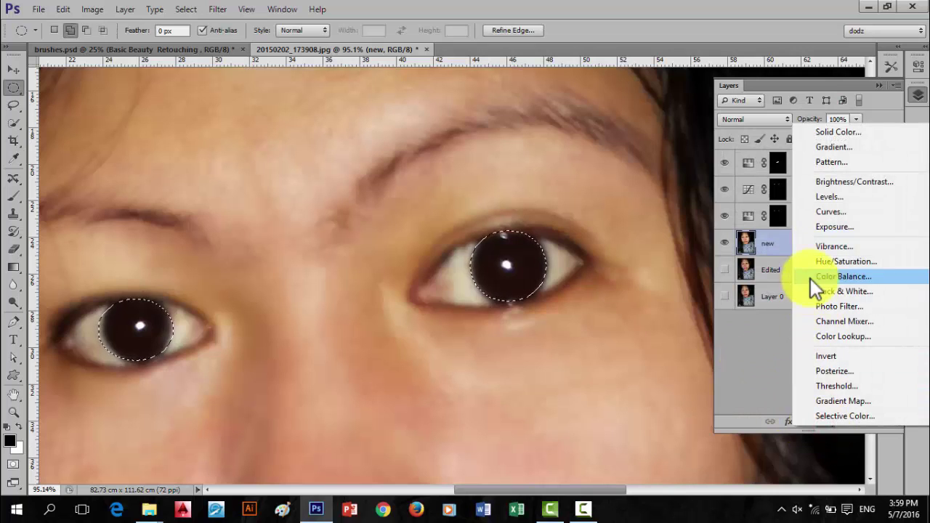
left_click(854, 276)
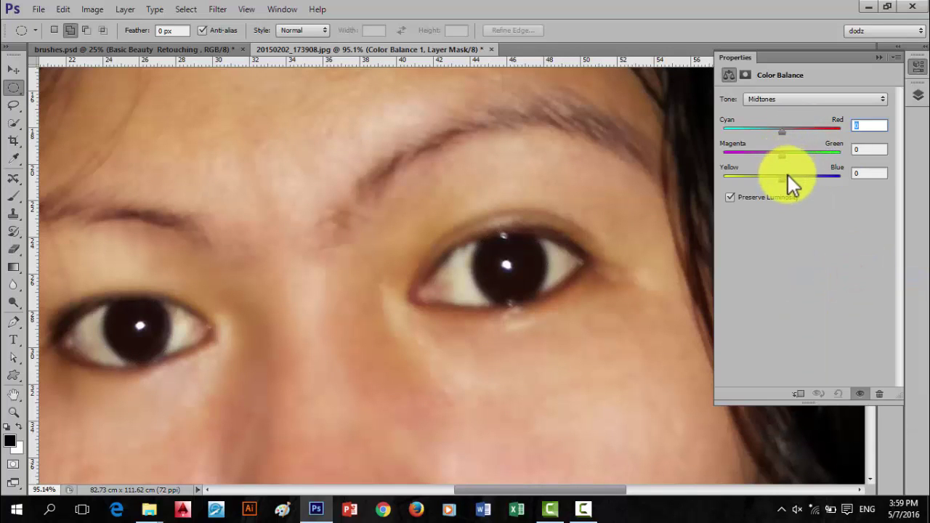
left_click_drag(783, 179, 806, 178)
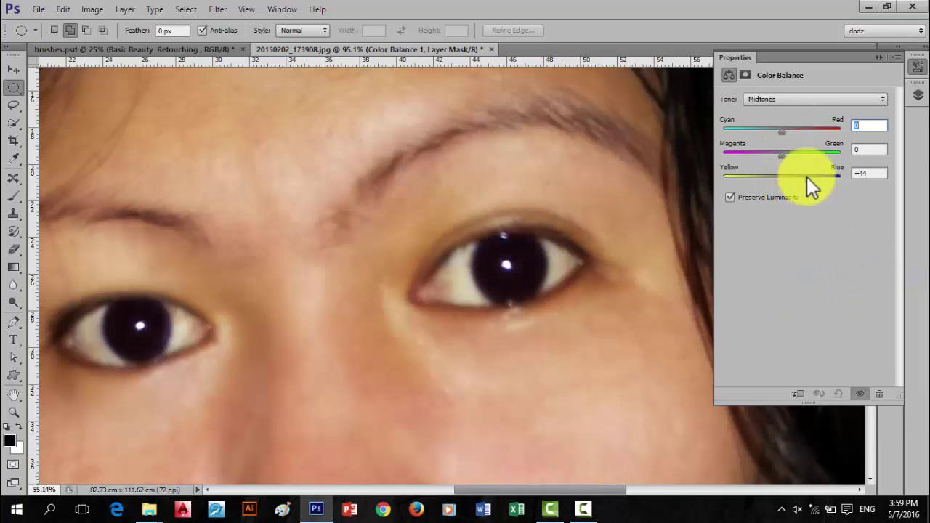
mouse_move(781, 130)
left_mouse_down()
mouse_move(762, 128)
mouse_move(791, 156)
left_mouse_up()
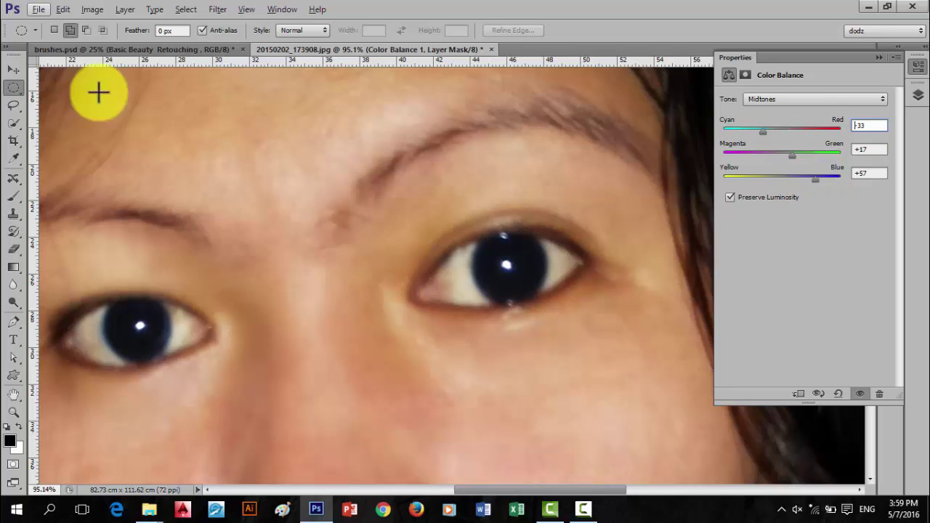
Rename the Color Balance 1 layer to 'eye 1'
left_click(13, 70)
scroll(425, 307, "down", 3)
scroll(418, 298, "down", 1)
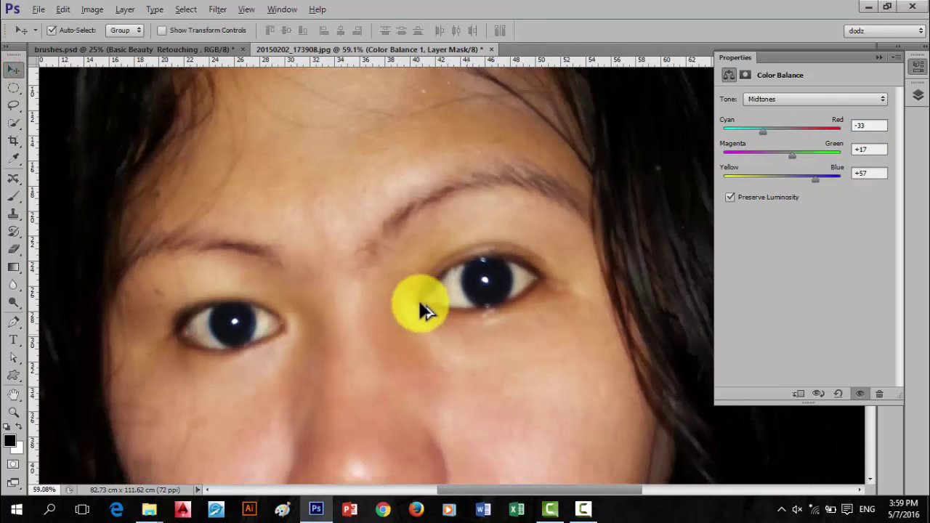
scroll(419, 296, "down", 1)
left_click(878, 56)
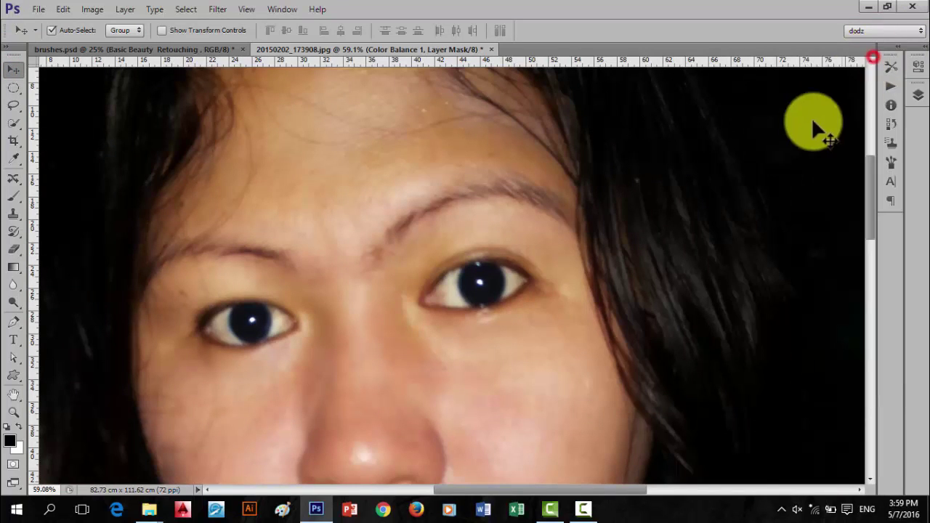
scroll(541, 257, "down", 3)
scroll(545, 255, "up", 2)
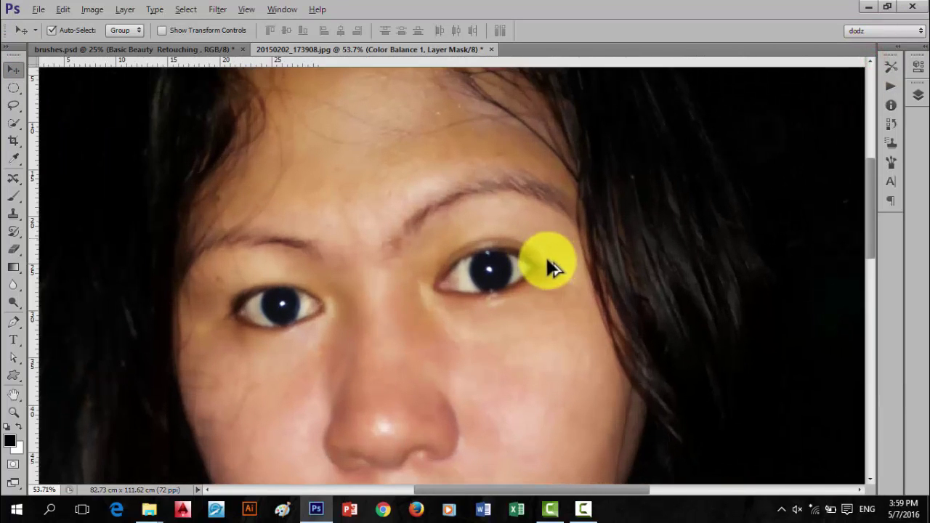
left_click(917, 99)
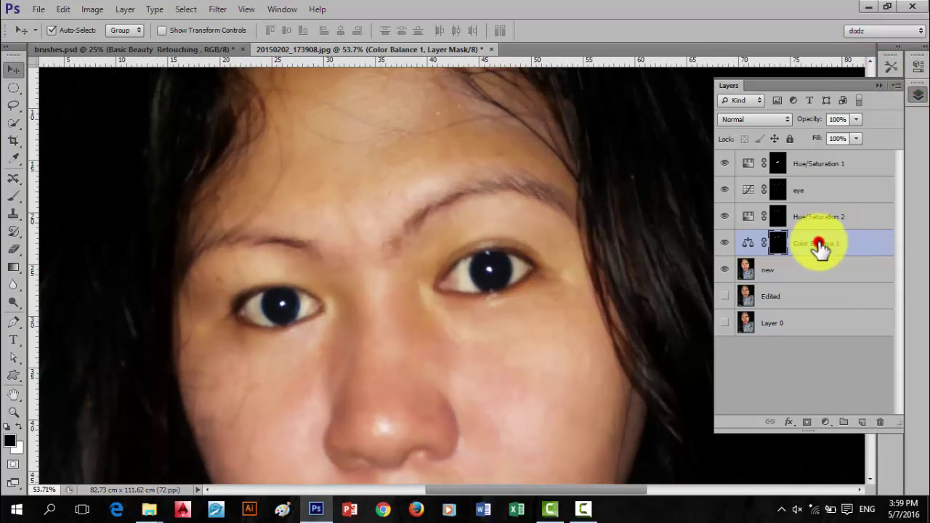
double_click(819, 245)
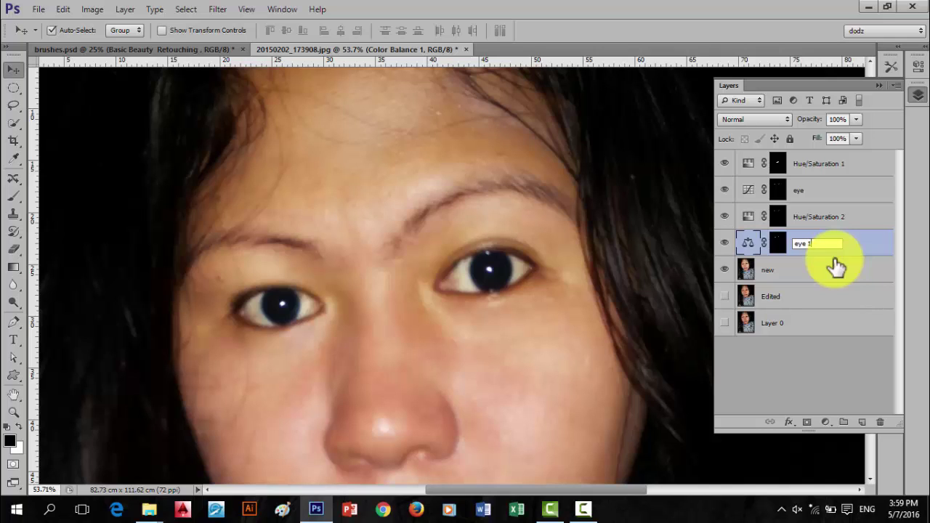
left_click(846, 251)
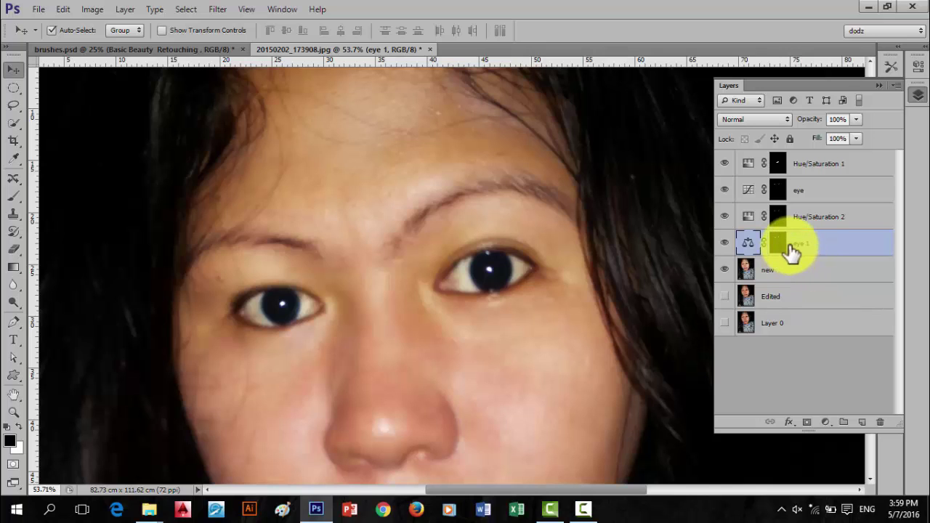
Lower eye 1's opacity to 80% and compare the Screen and Overlay blend modes
left_click_drag(813, 128, 802, 125)
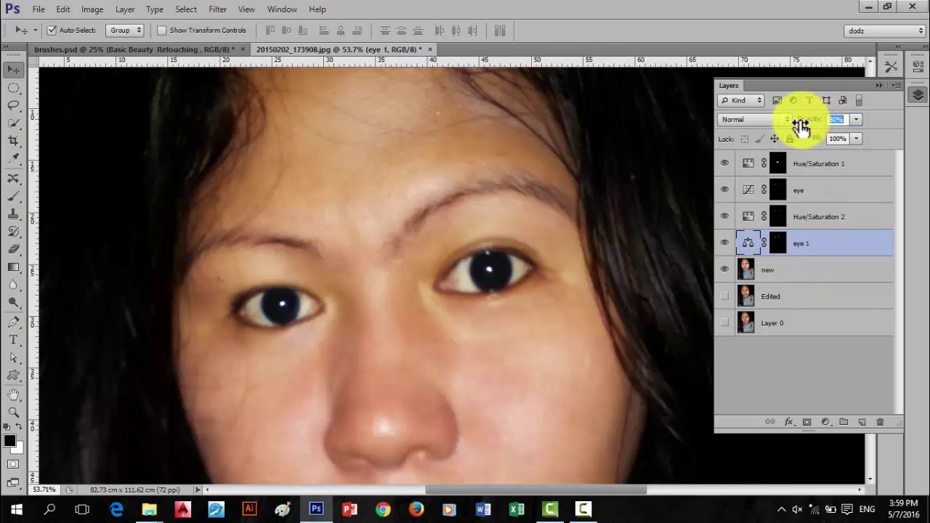
left_click(779, 118)
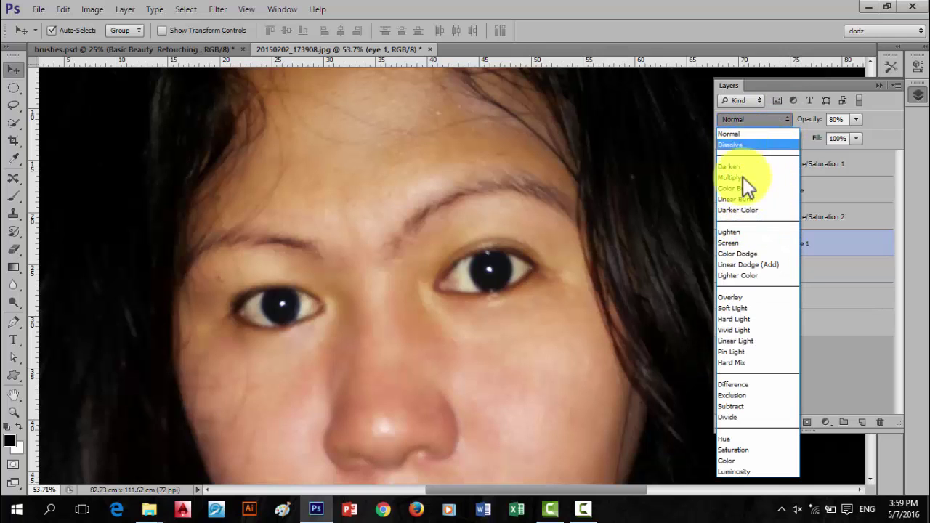
left_click(741, 243)
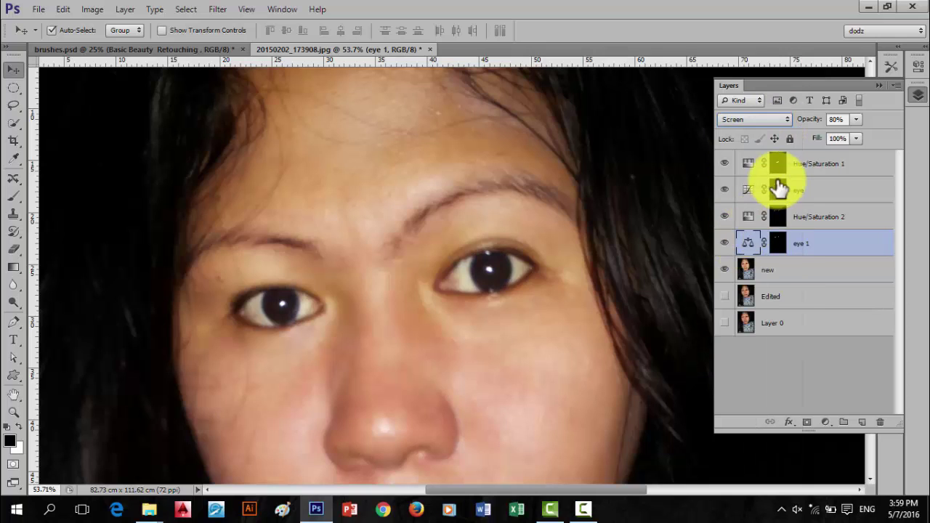
left_click(747, 122)
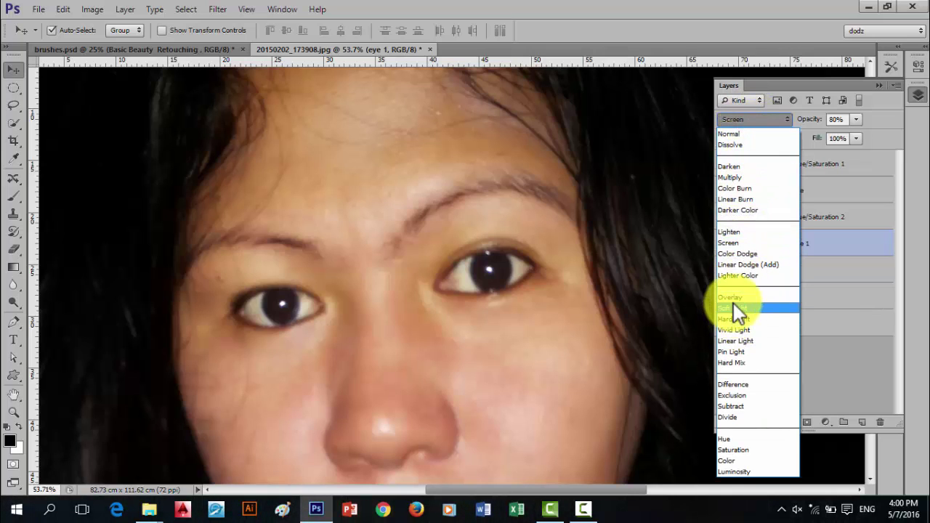
left_click(745, 295)
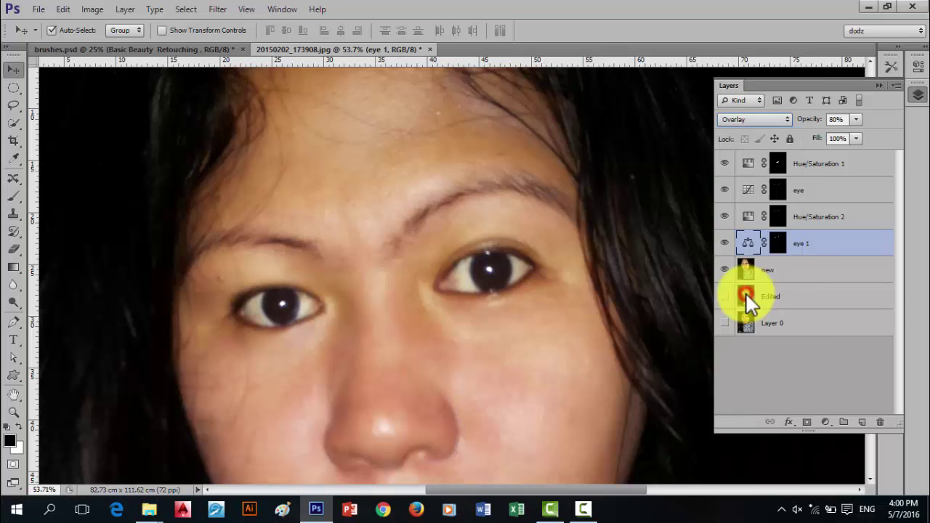
left_click(752, 120)
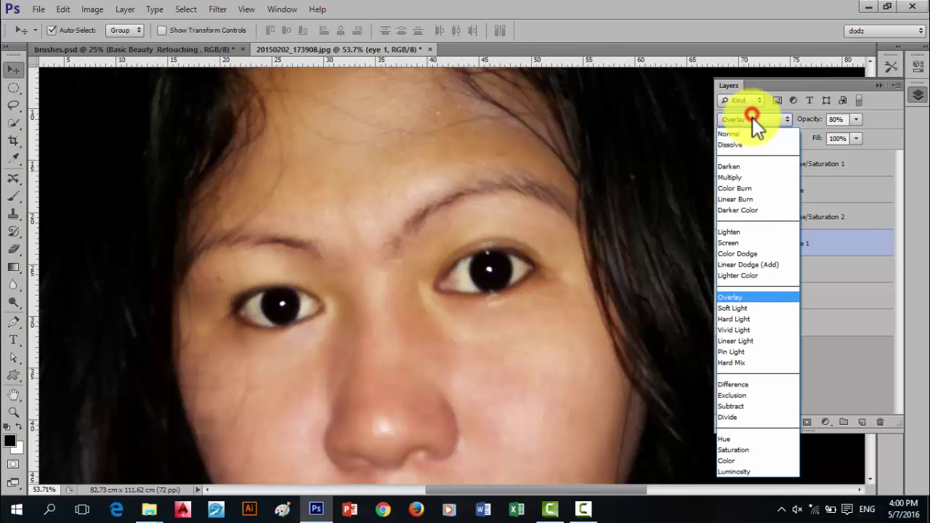
left_click(744, 242)
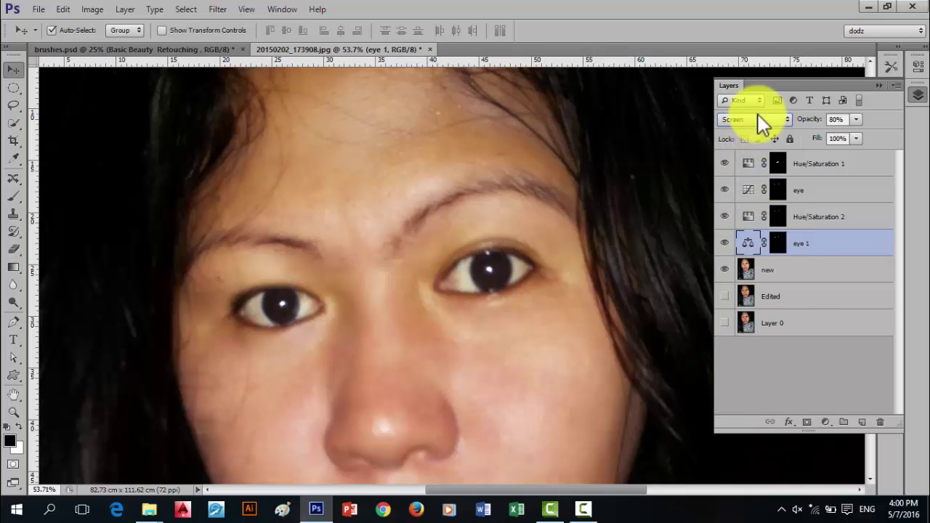
left_click(758, 119)
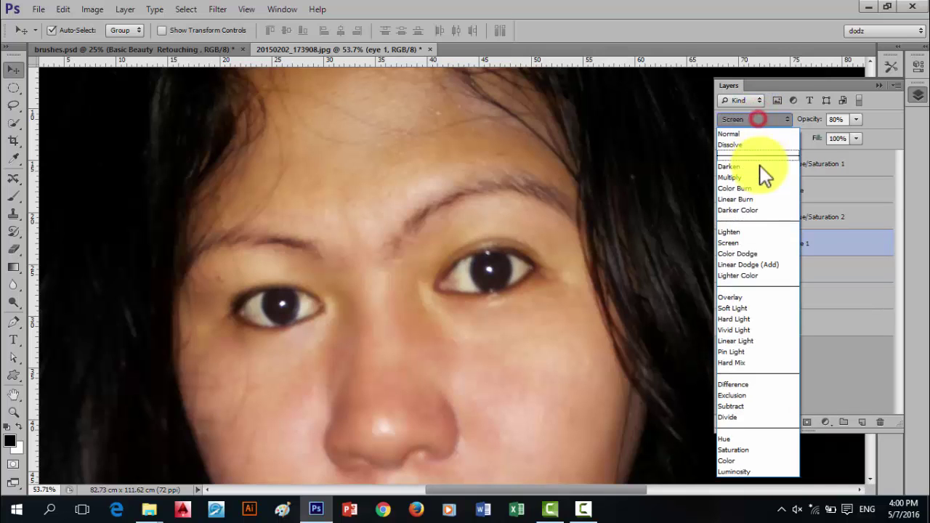
left_click(734, 298)
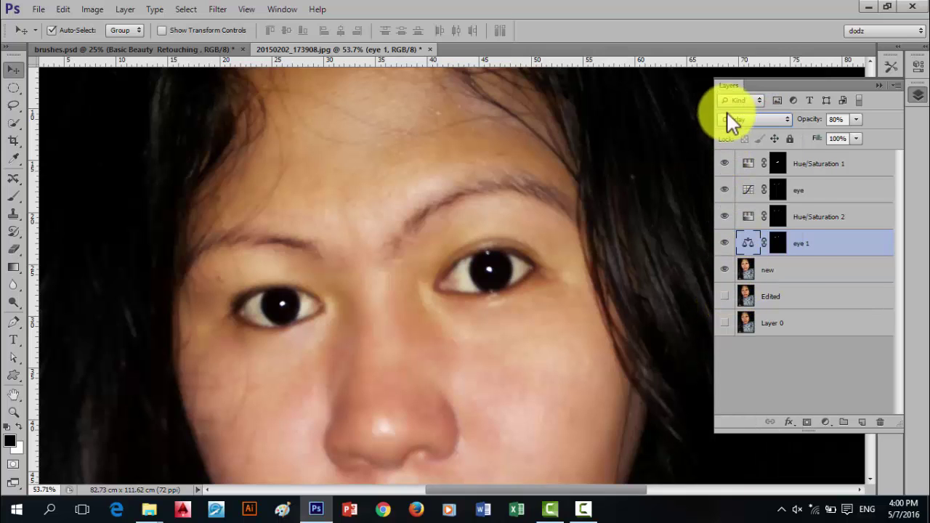
Try Soft Light on eye 1, then settle on Normal blending
key("alt")
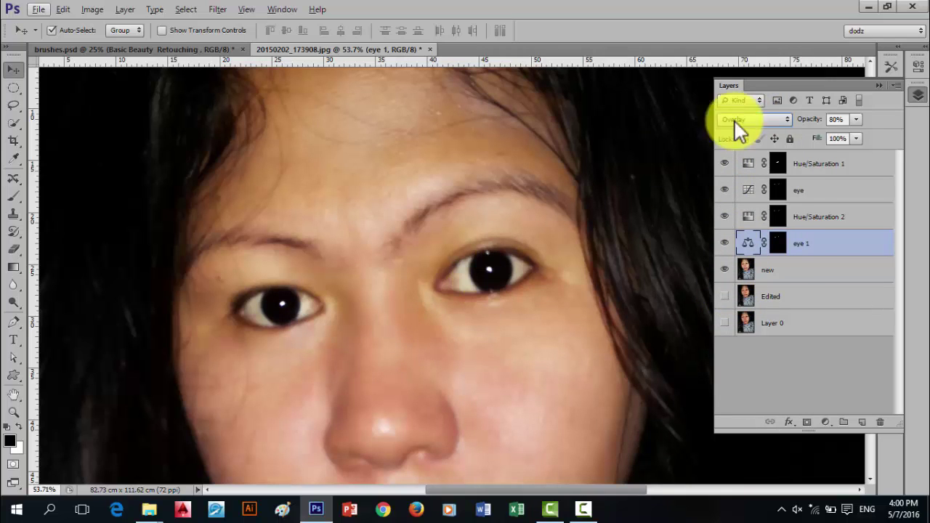
left_click(765, 122)
left_click(735, 311)
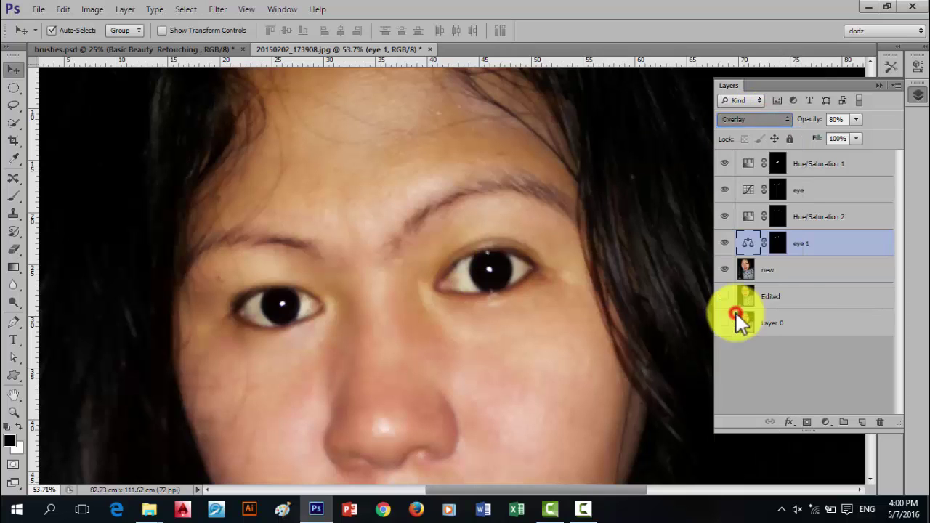
left_click(764, 115)
left_click(757, 133)
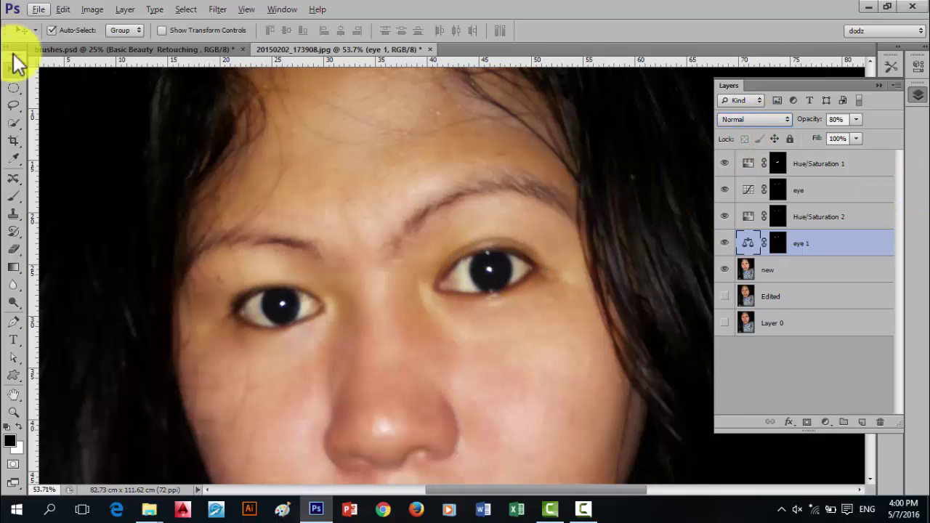
Select the new layer and set the Eraser to 75% strength, undoing a stray erase
left_click(820, 269)
scroll(503, 299, "up", 2)
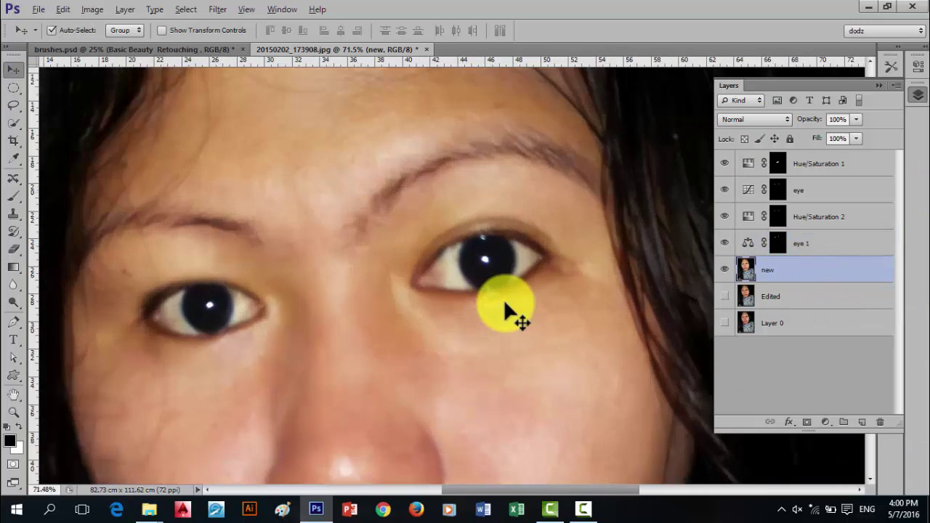
scroll(499, 284, "up", 2)
scroll(497, 272, "up", 1)
scroll(481, 247, "down", 1)
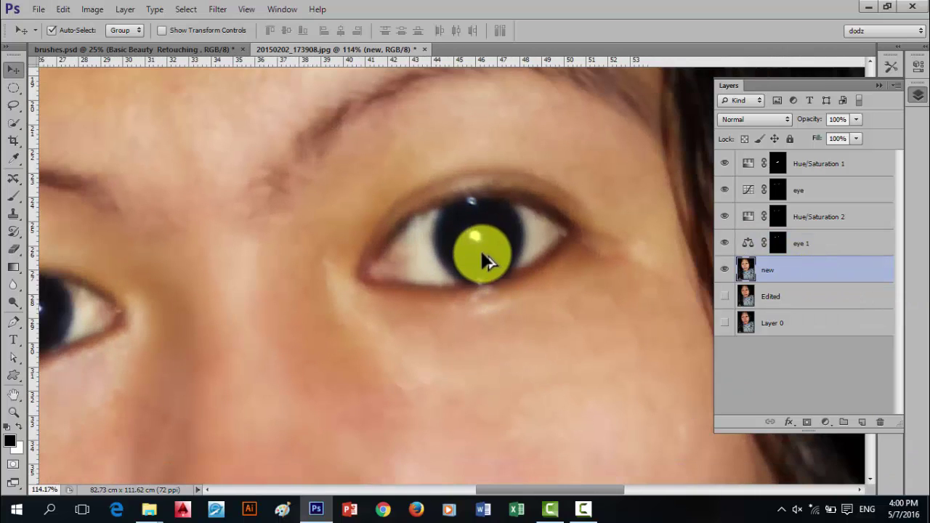
scroll(480, 249, "down", 1)
scroll(479, 249, "down", 1)
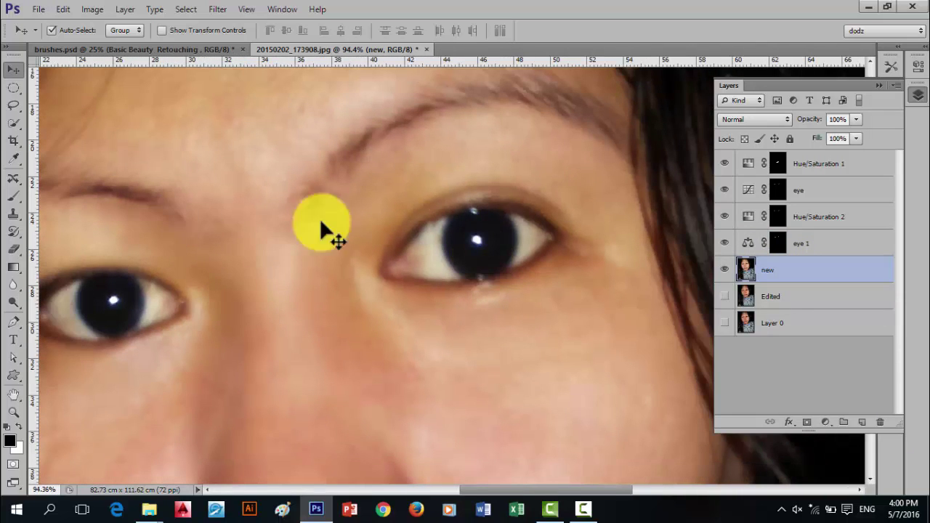
key("e")
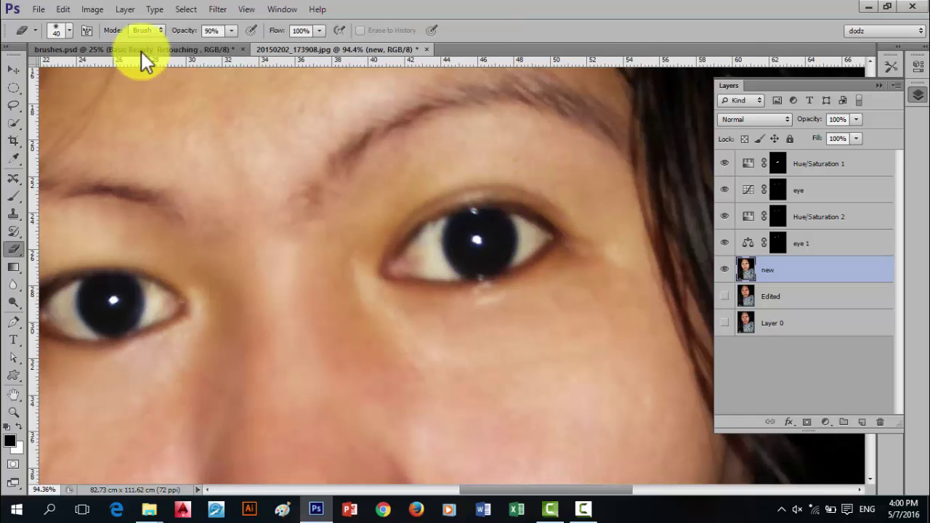
left_click_drag(197, 40, 173, 34)
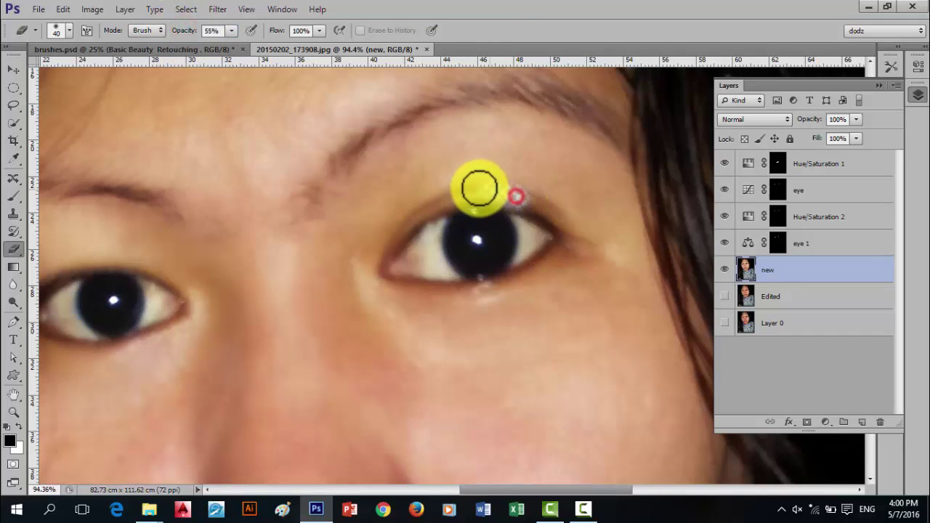
left_click(515, 196)
key("ctrl+z")
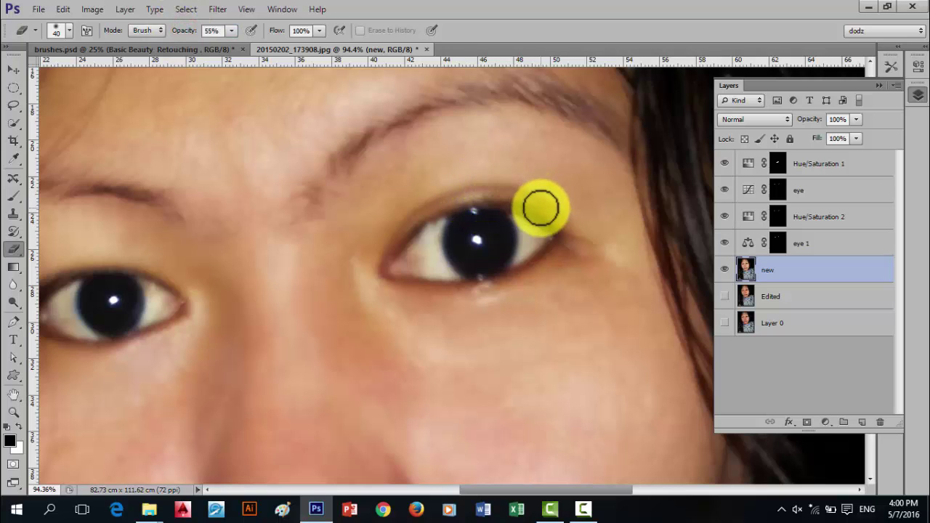
Paint the eye 1 mask along the right eye's upper lid and pupil top
left_click(825, 243)
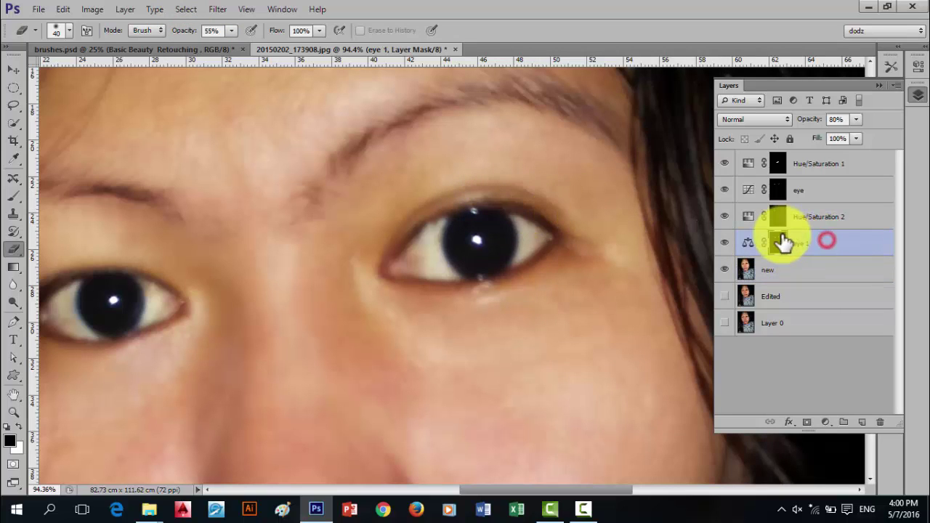
left_click_drag(494, 201, 458, 197)
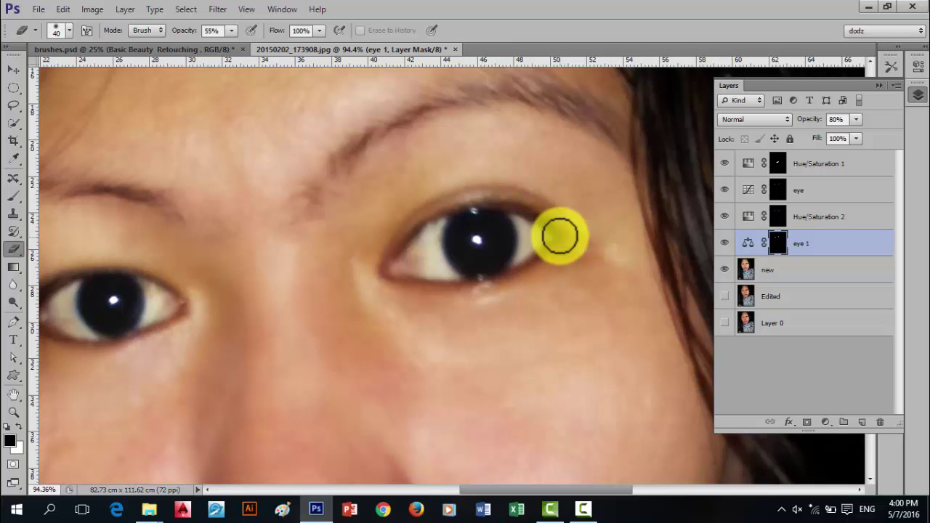
left_click_drag(473, 208, 473, 197)
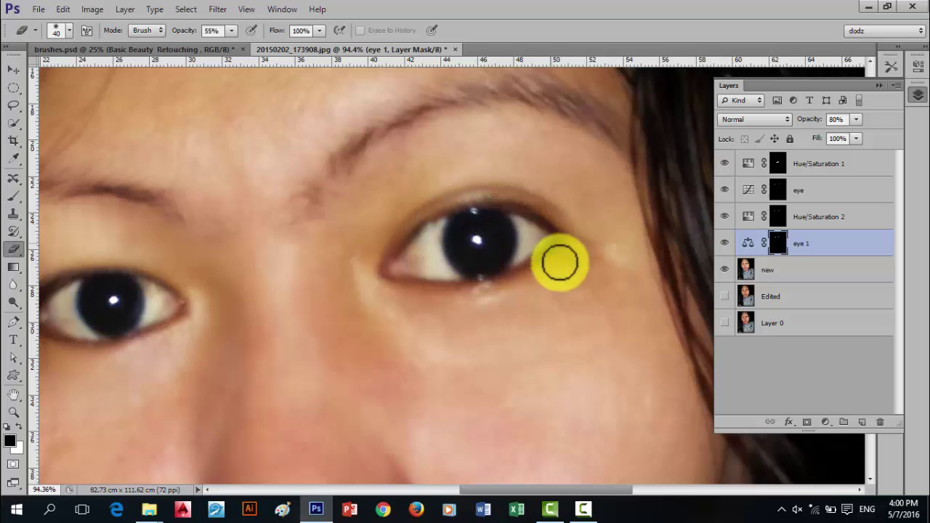
Compare eye 1 on and off, then lower its opacity to 71%
left_click(724, 244)
left_click(724, 245)
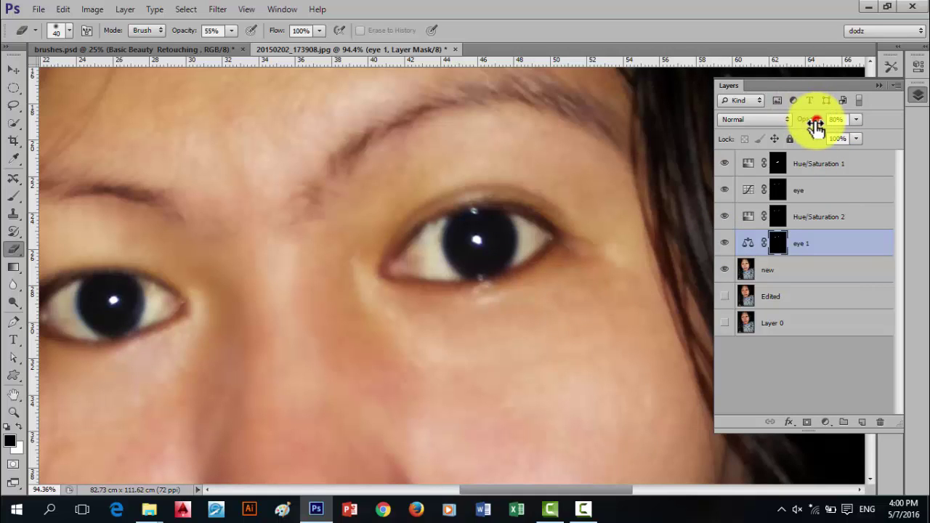
left_click_drag(814, 123, 809, 125)
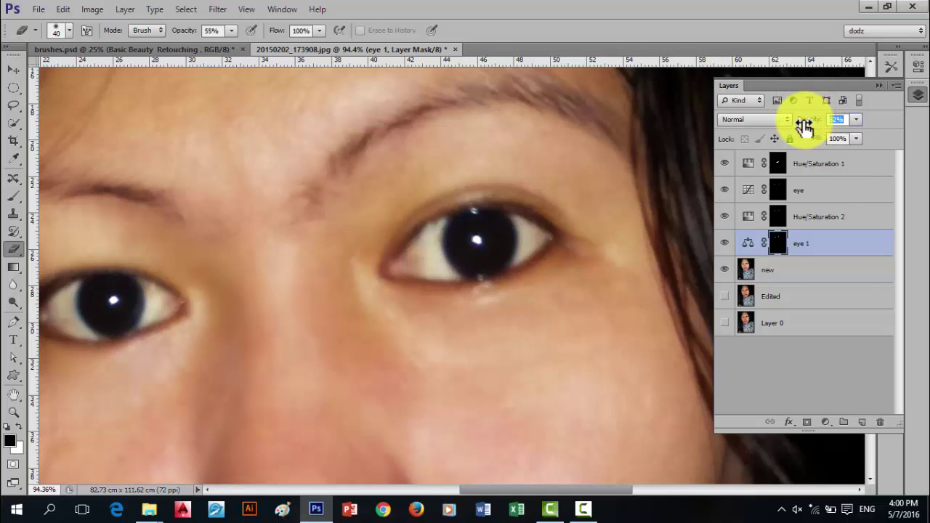
Toggle eye 1 off and on, then zoom out to view the whole face
left_click(724, 245)
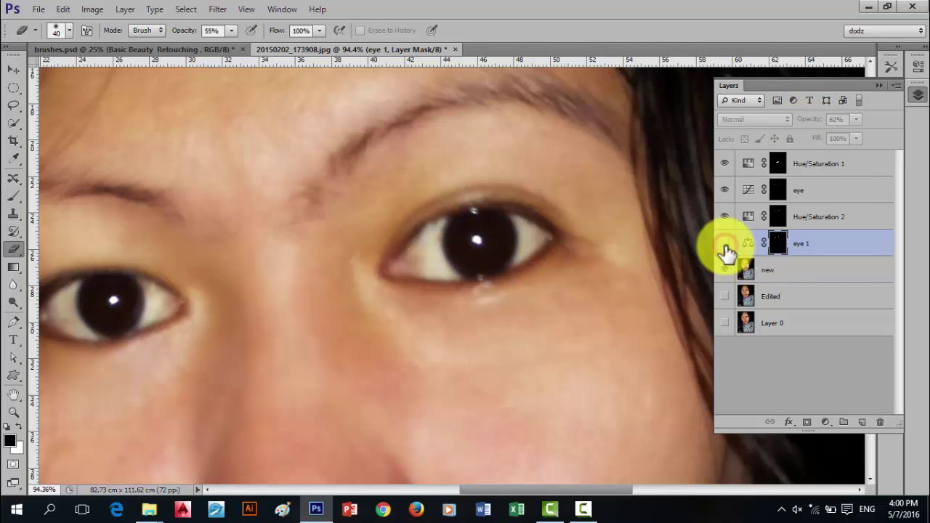
left_click(724, 247)
scroll(484, 326, "down", 1, "alt")
scroll(483, 325, "down", 1, "alt")
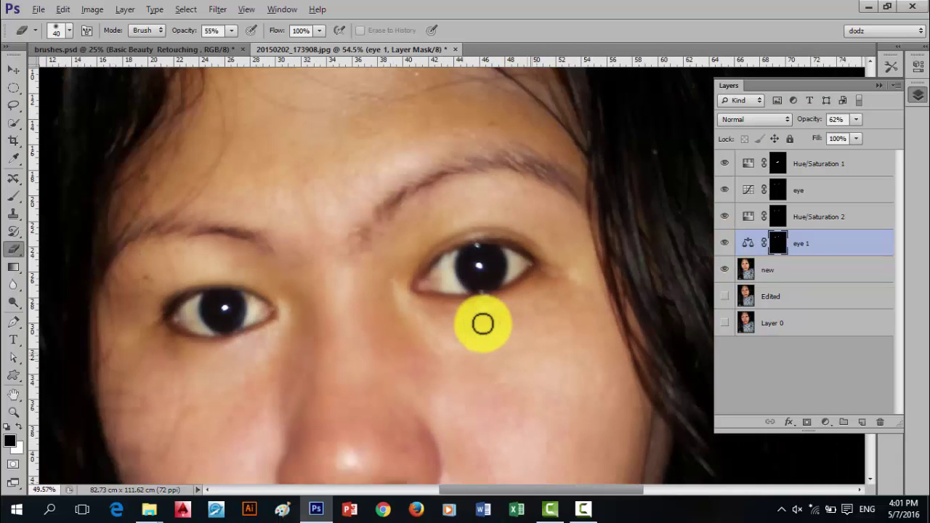
scroll(486, 317, "down", 1, "alt")
left_click_drag(373, 295, 345, 231)
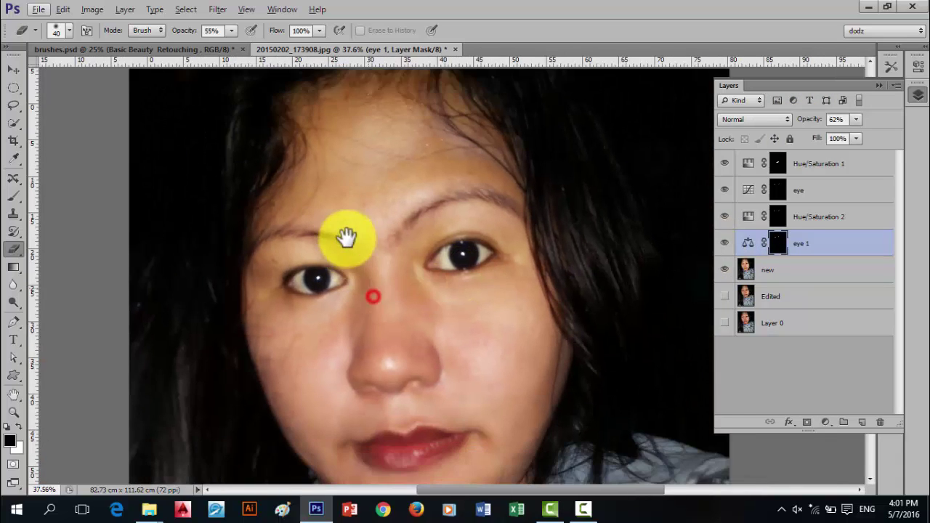
scroll(427, 250, "down", 1, "alt")
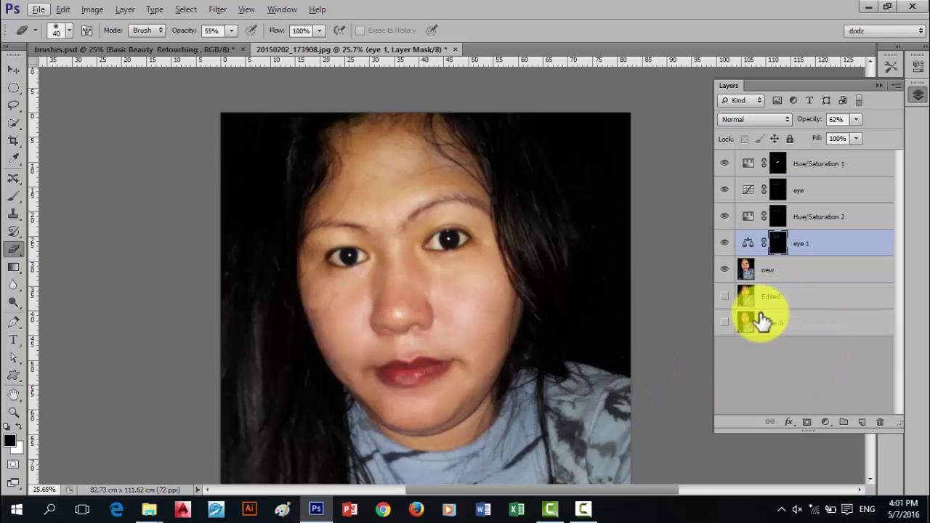
Toggle the 'new' layer's visibility to check it, then make it active
left_click(725, 270)
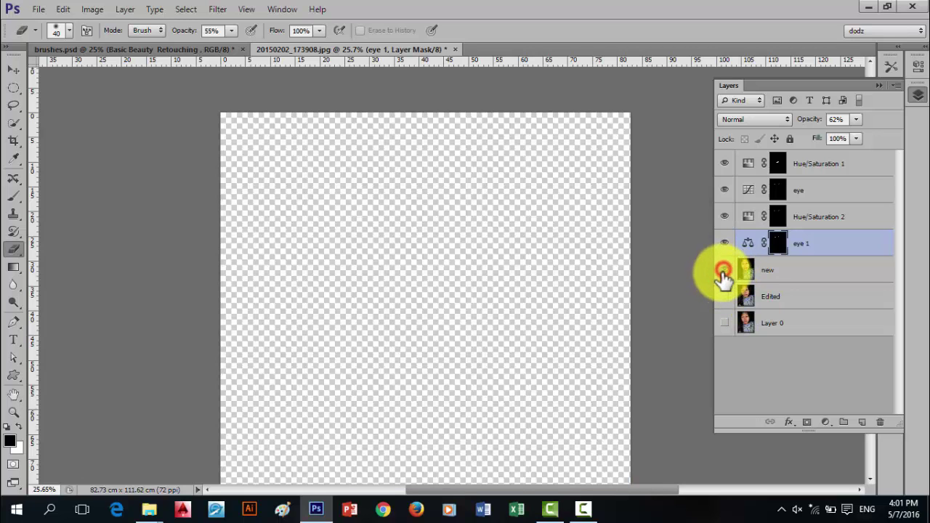
left_click(724, 270)
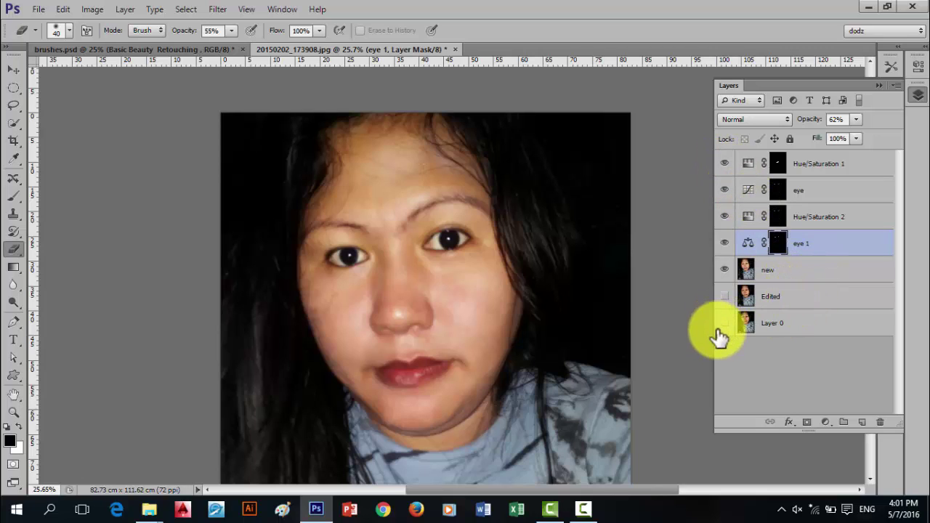
left_click(799, 270)
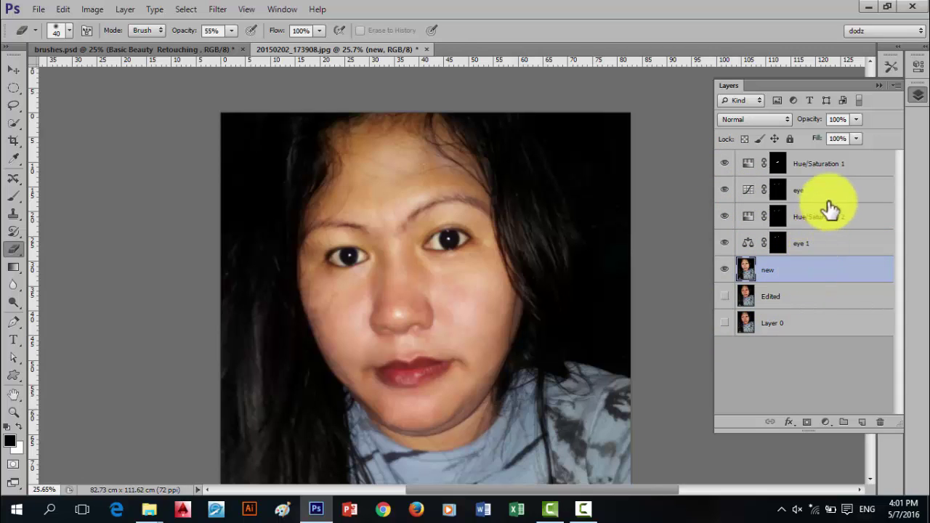
Merge the layers from Hue/Saturation 1 down to new and compare against the original Layer 0
left_click(831, 165, "shift")
key("ctrl+e")
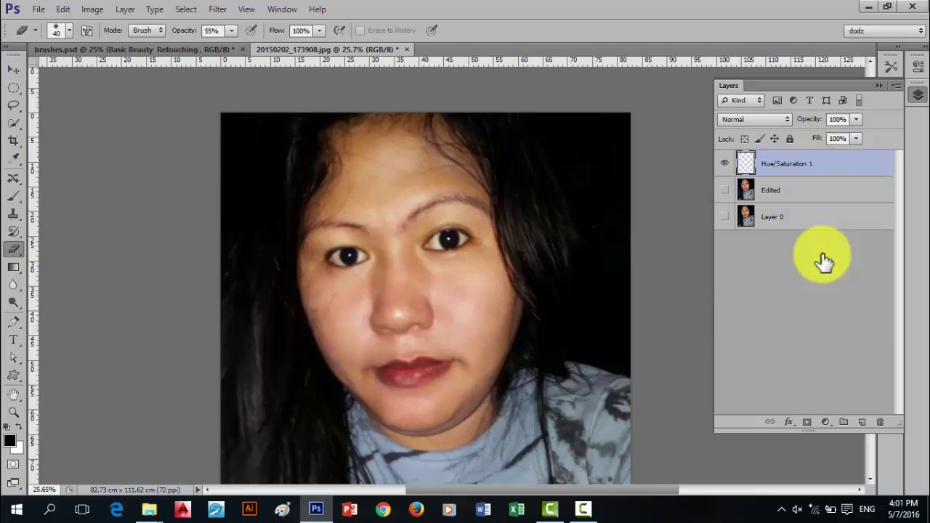
left_click(724, 216)
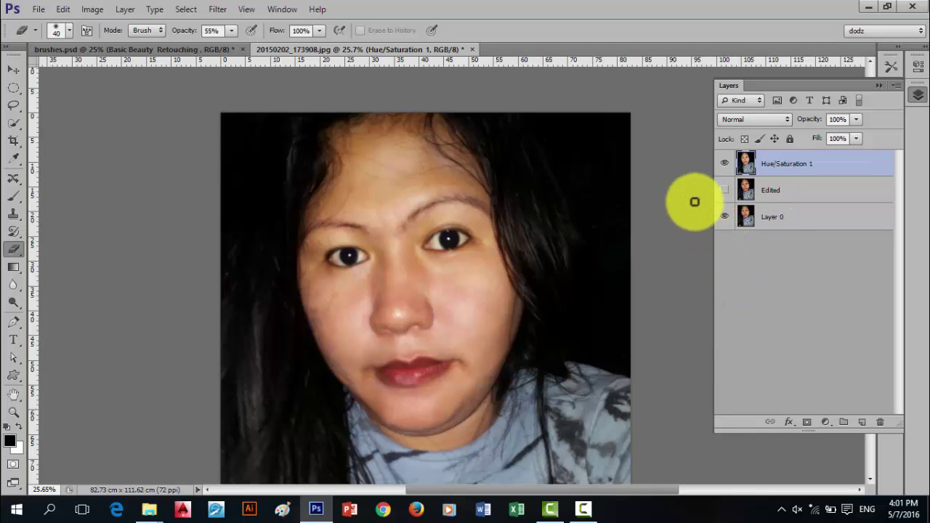
left_click(725, 166)
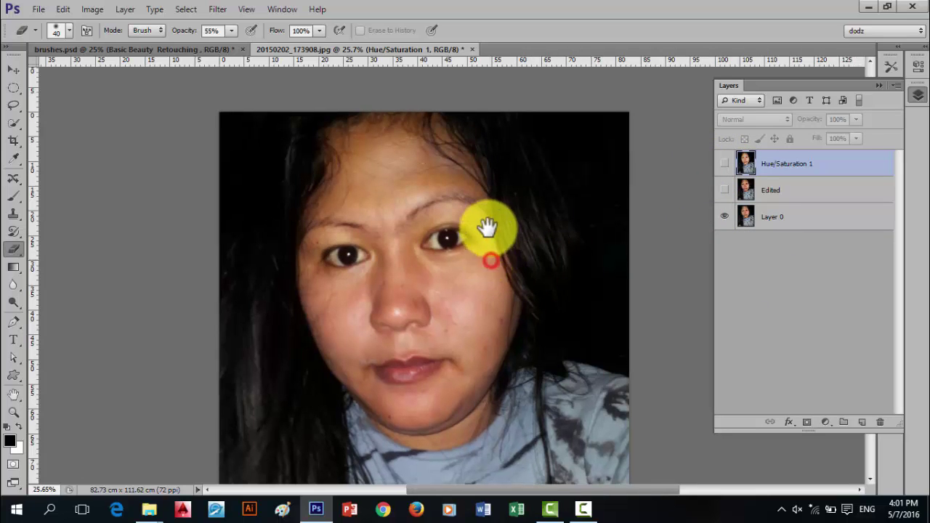
left_click_drag(493, 263, 492, 209)
scroll(493, 209, "down", 1, "alt")
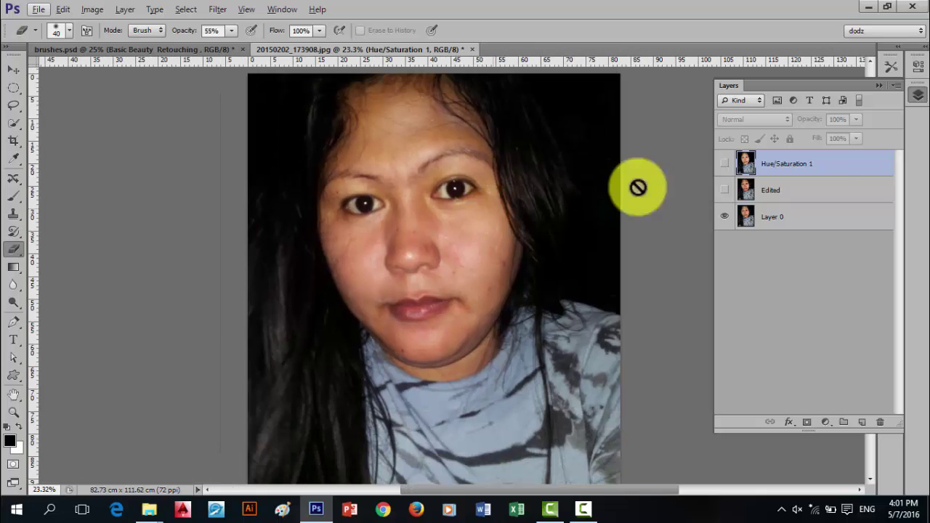
left_click(724, 164)
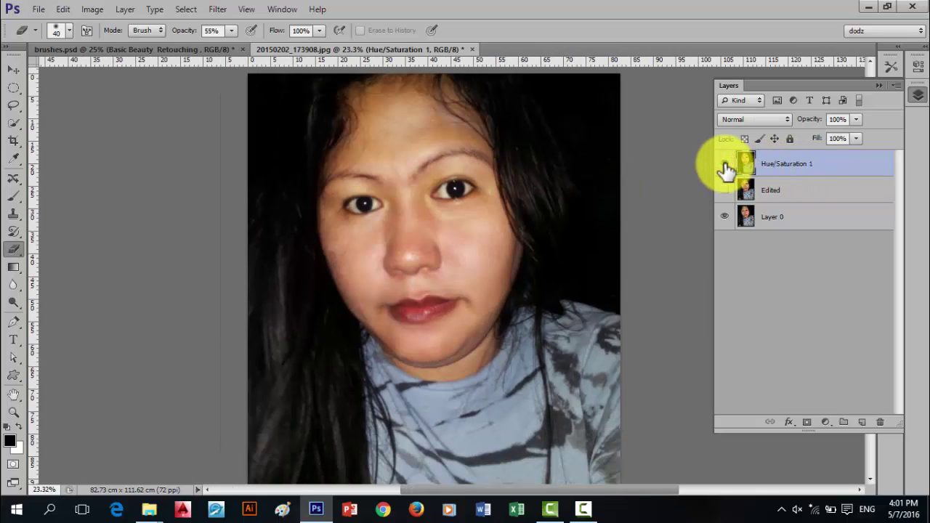
left_click(724, 166)
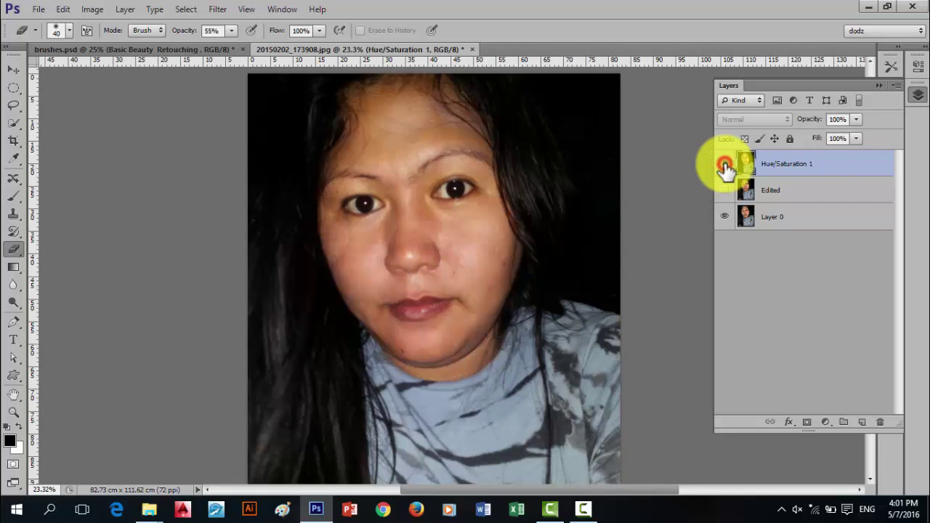
Toggle the merged retouch to compare, then hide Layer 0 and show the retouch
left_click(724, 165)
left_click(725, 166)
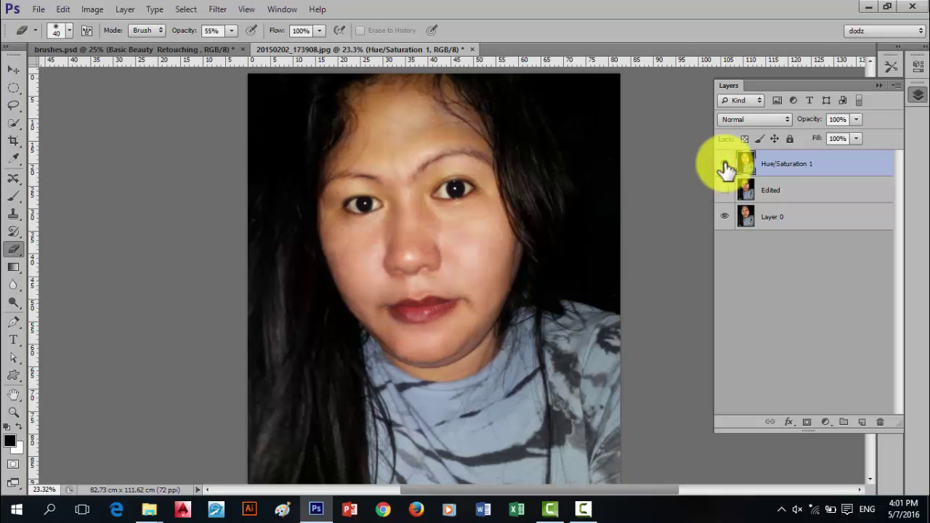
left_click(724, 166)
left_click(724, 165)
left_click(725, 164)
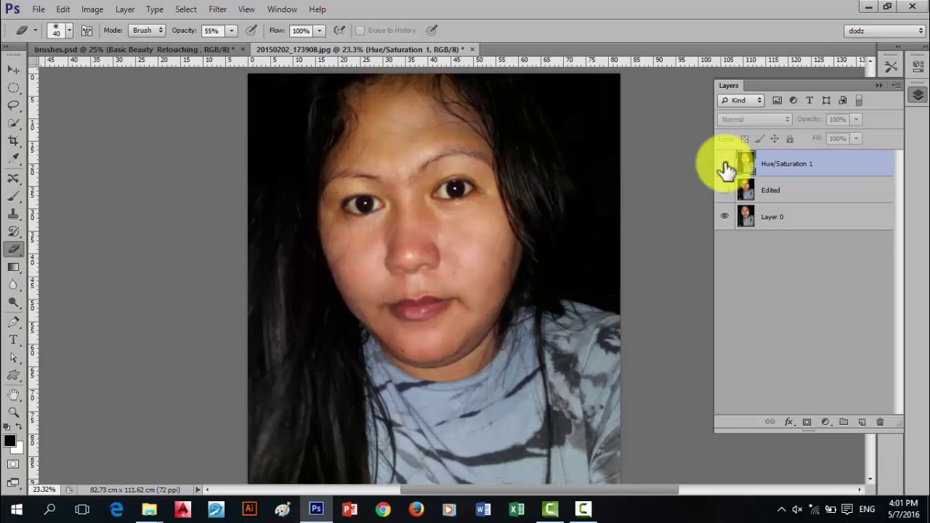
scroll(290, 387, "down", 2)
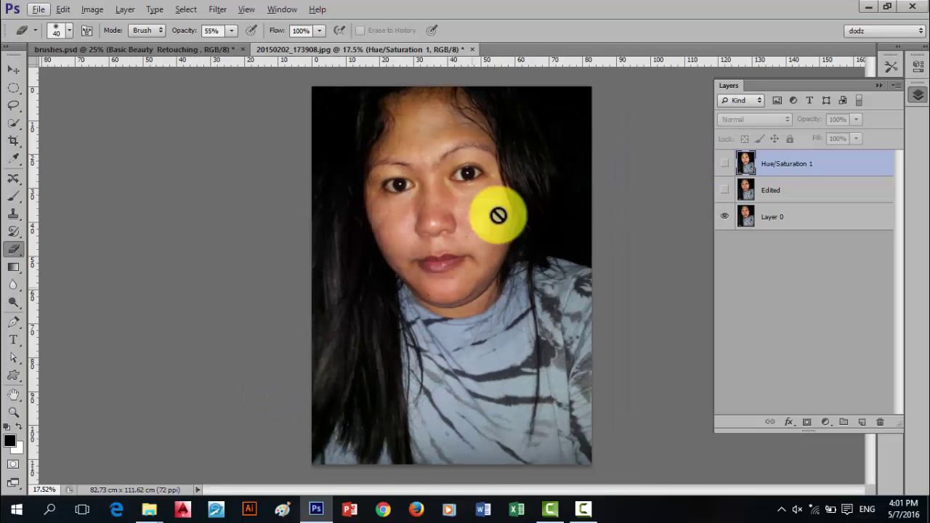
left_click(728, 224)
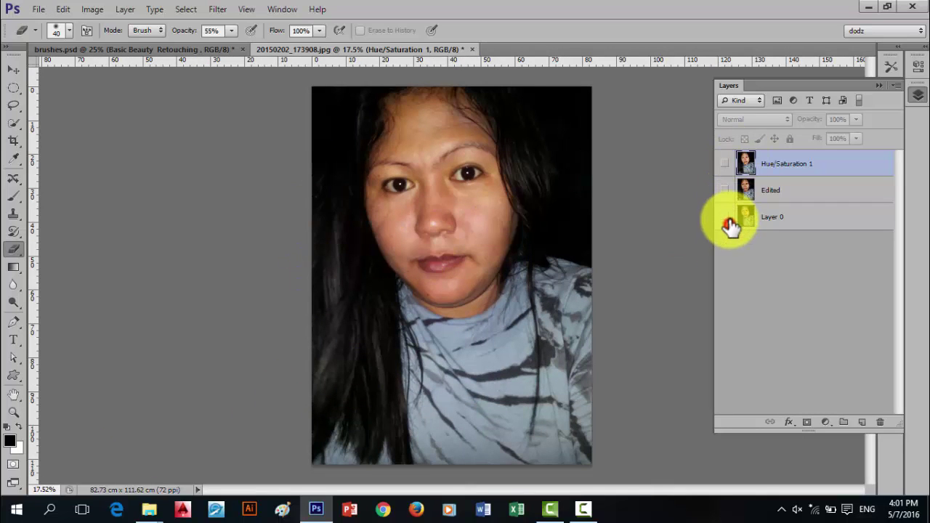
left_click(724, 163)
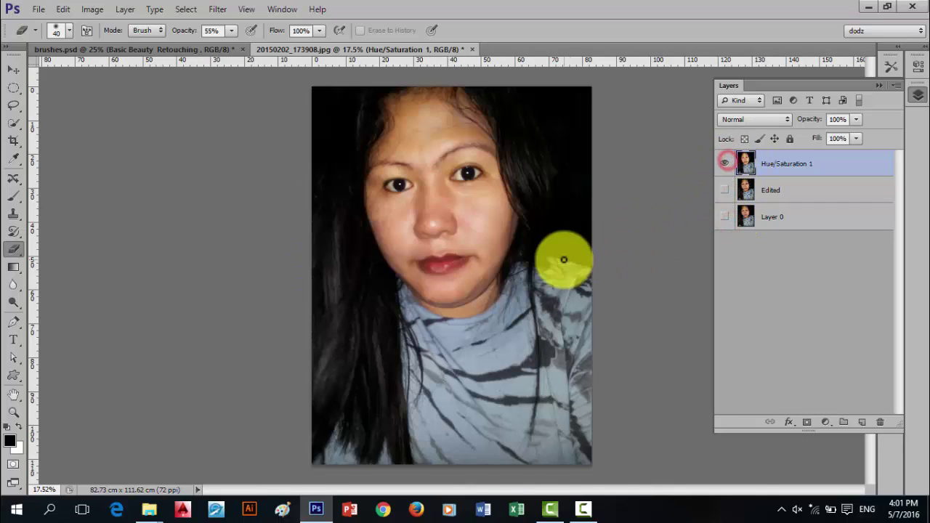
Rename the merged Hue/Saturation 1 layer to 'new'
double_click(764, 162)
type("n")
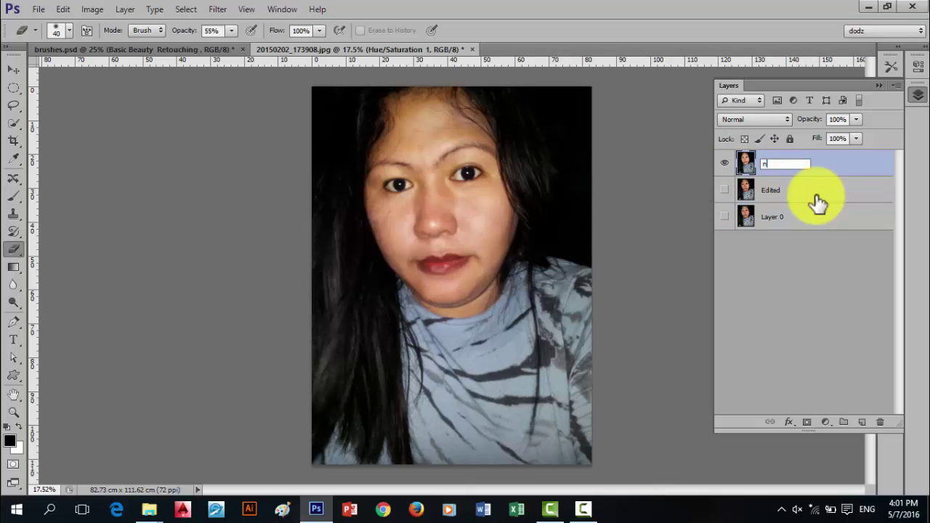
type("ew")
key("Return")
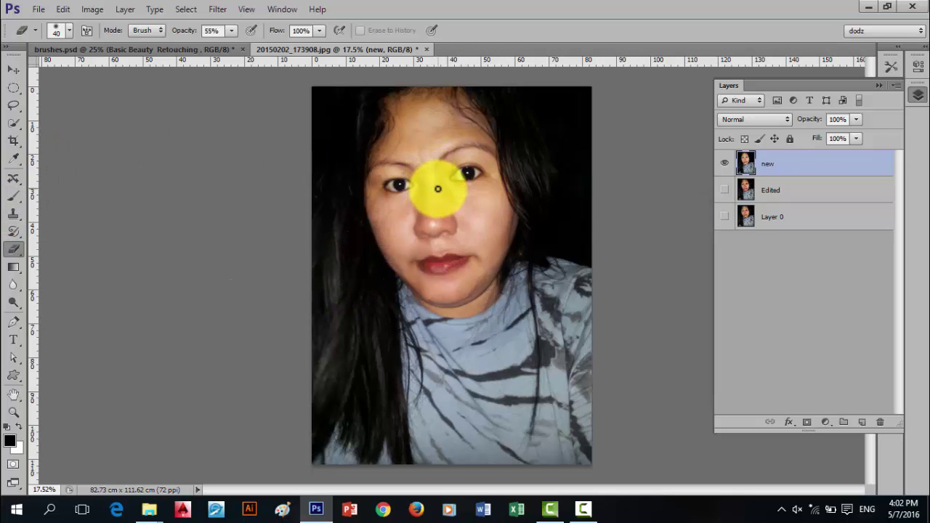
Scale the new layer to 93.71% width and 98.96% height and commit the transform
key("ctrl+t")
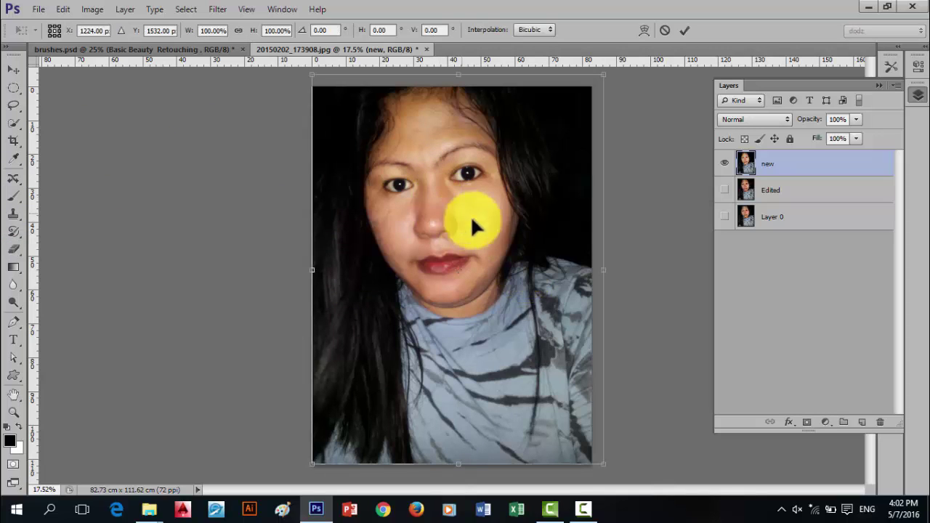
left_click_drag(602, 269, 578, 277)
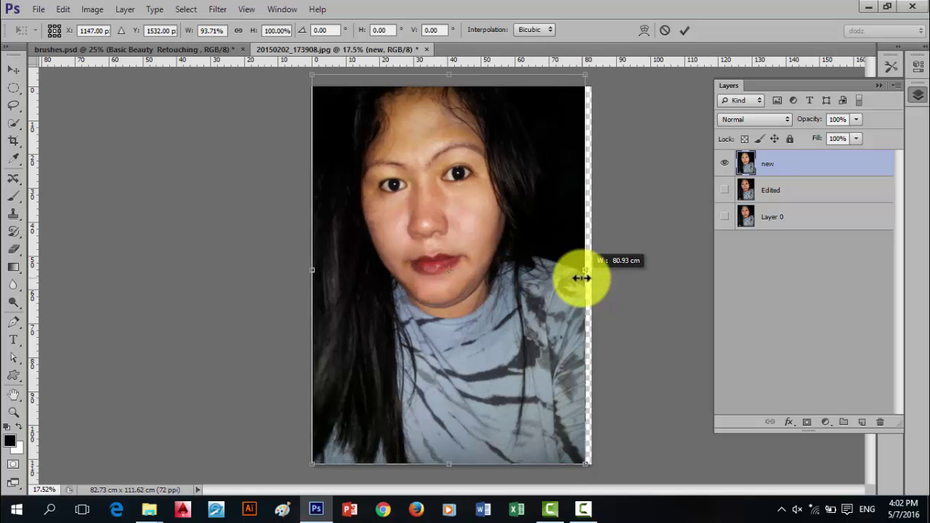
left_click_drag(578, 277, 581, 277)
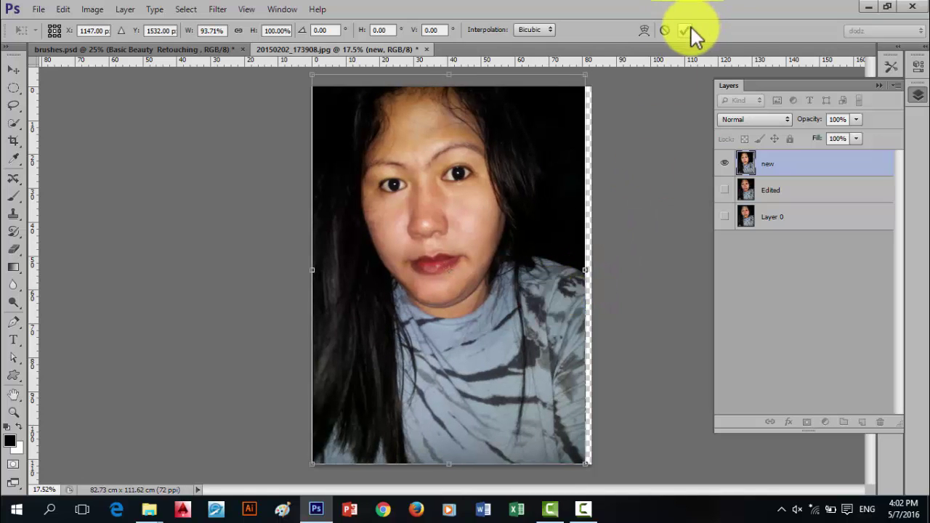
left_click_drag(443, 76, 441, 77)
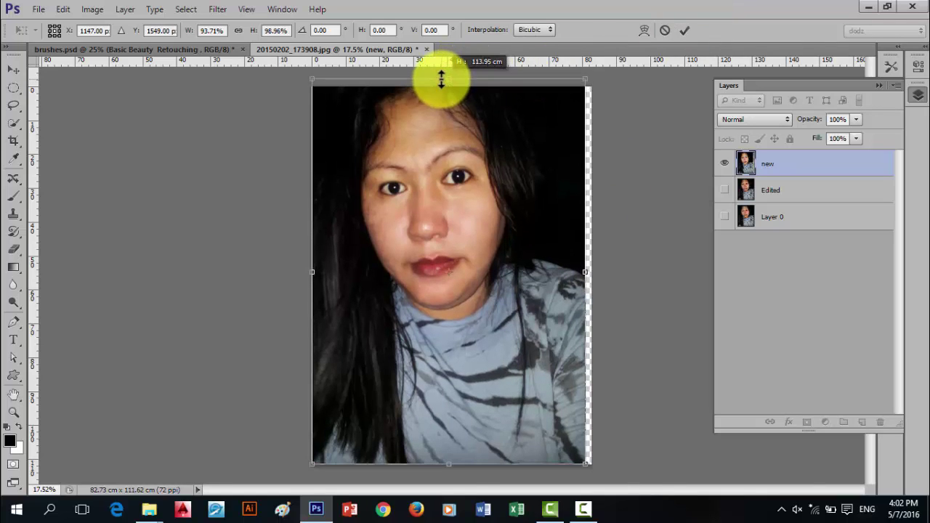
left_click(683, 30)
key("e")
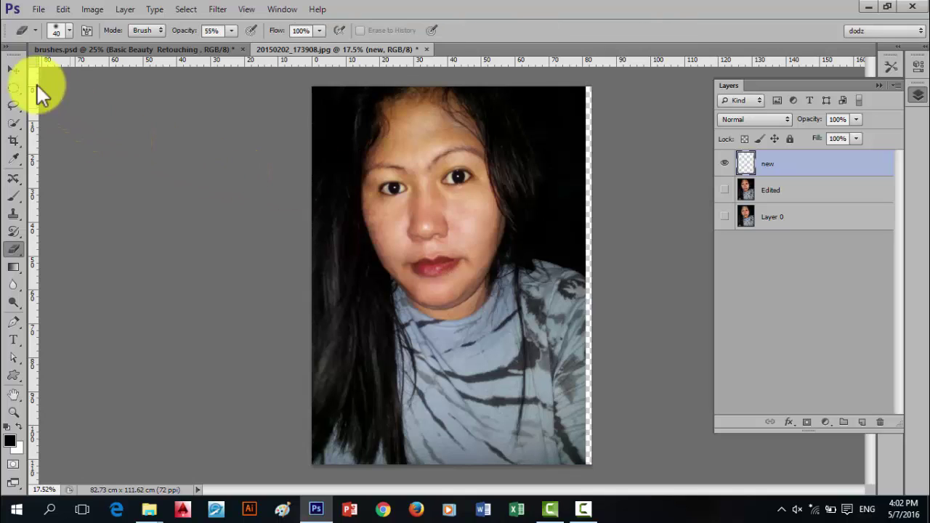
left_click(724, 217)
left_click(725, 191)
left_click(724, 165)
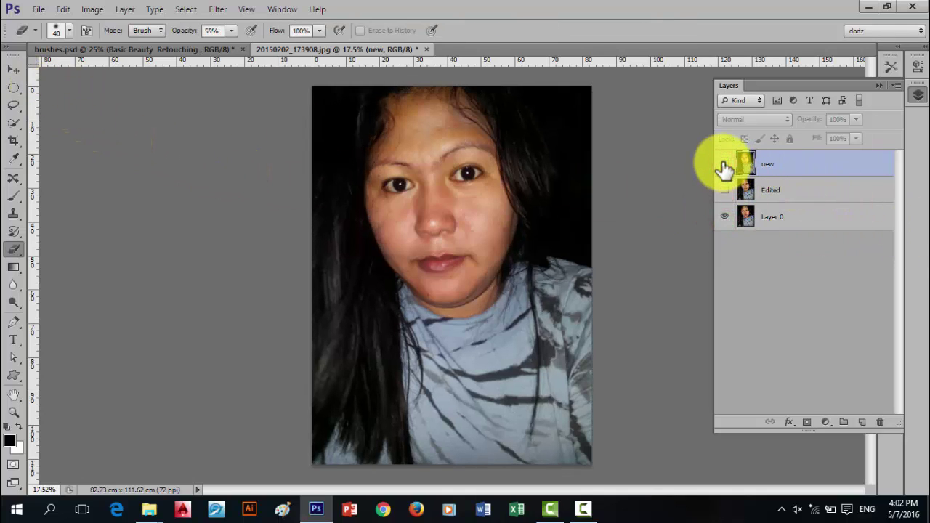
left_click(725, 165)
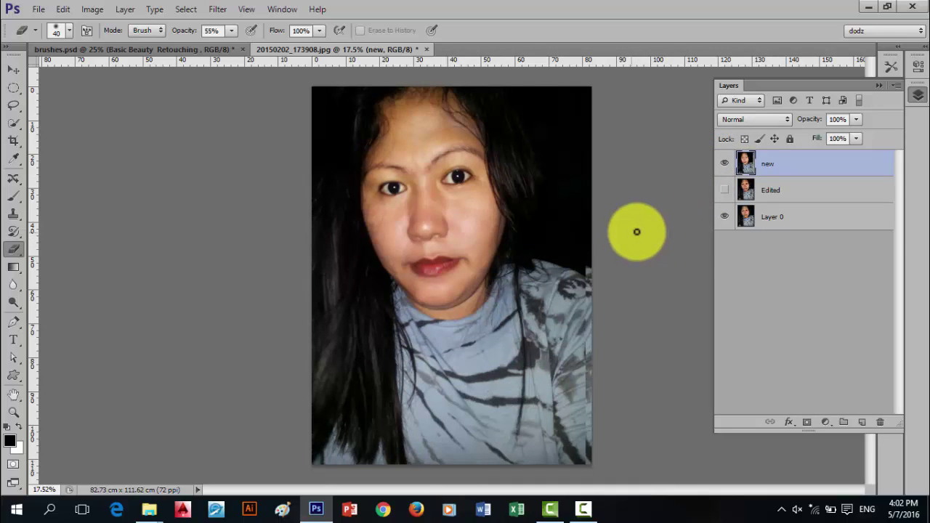
left_click(725, 216)
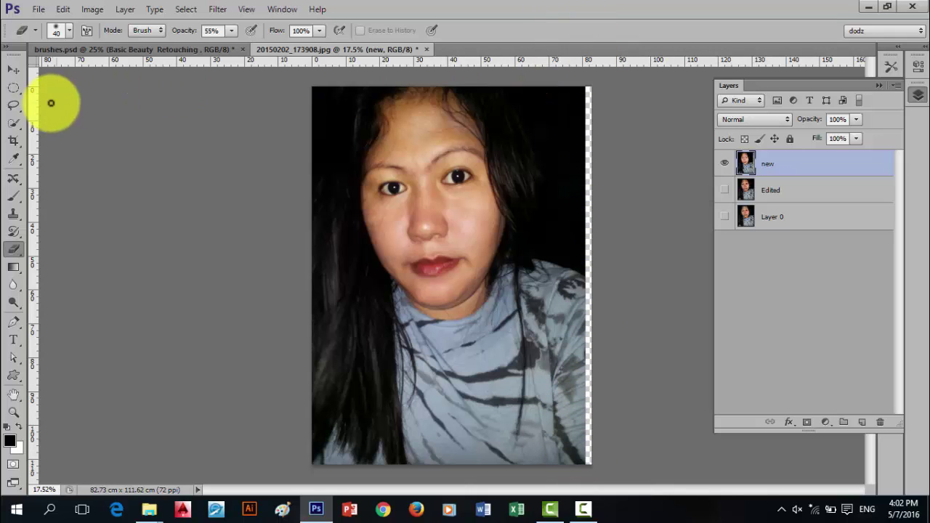
Crop the canvas to 80.93 × 111.62 cm, trimming the transparent right-edge strip
left_click(14, 141)
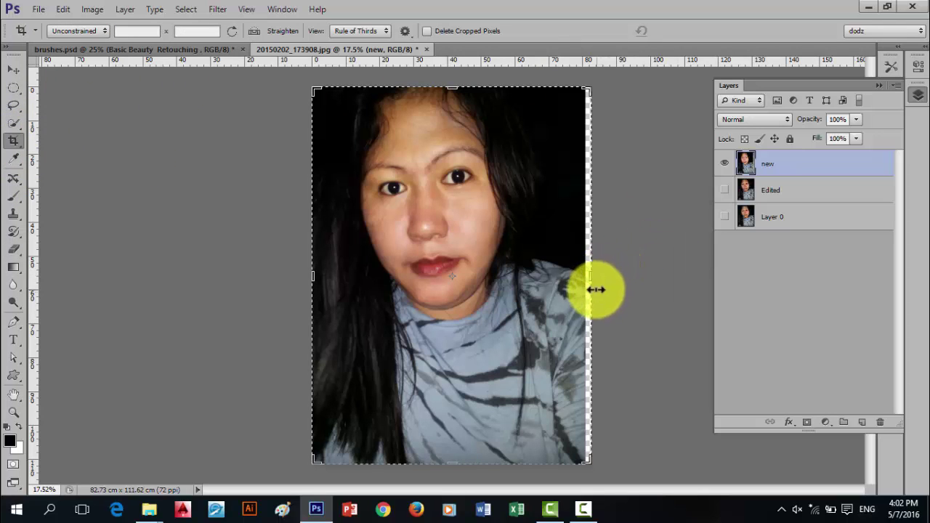
left_click_drag(592, 279, 587, 304)
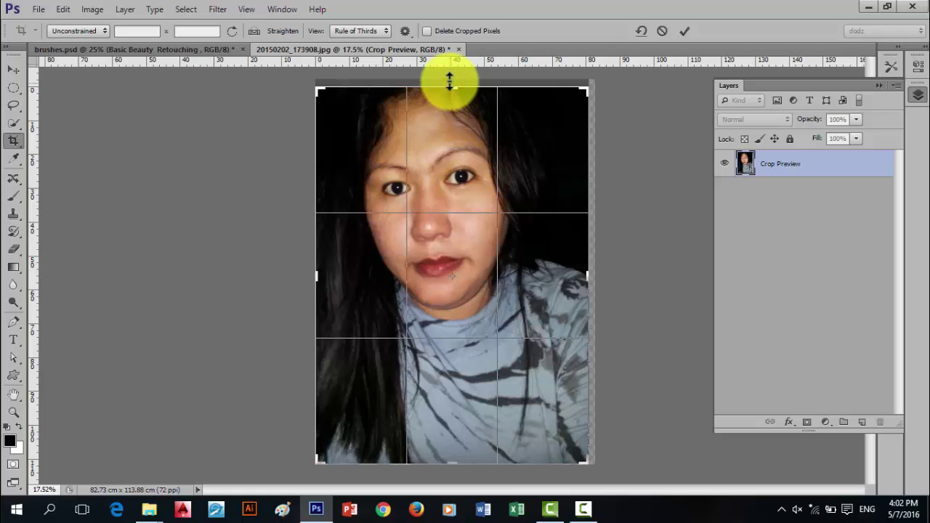
left_click_drag(449, 85, 449, 86)
left_click(683, 31)
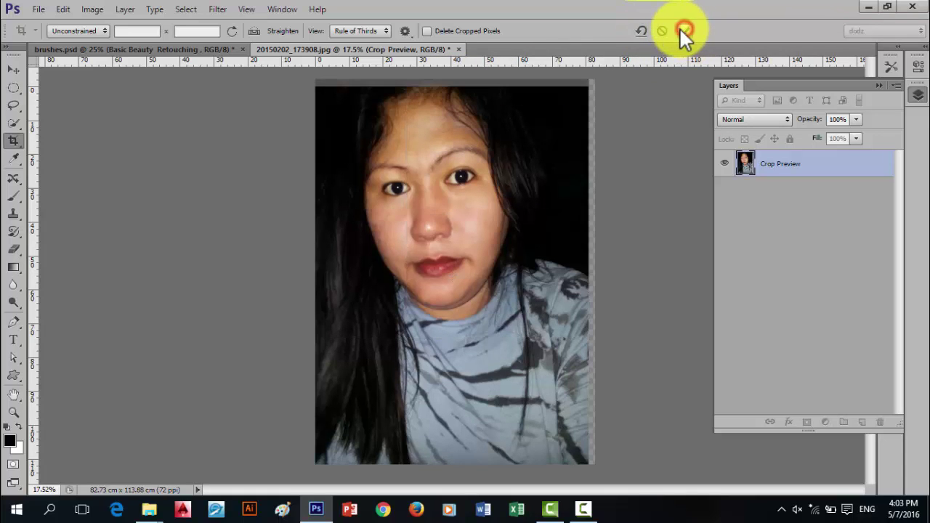
left_click(14, 71)
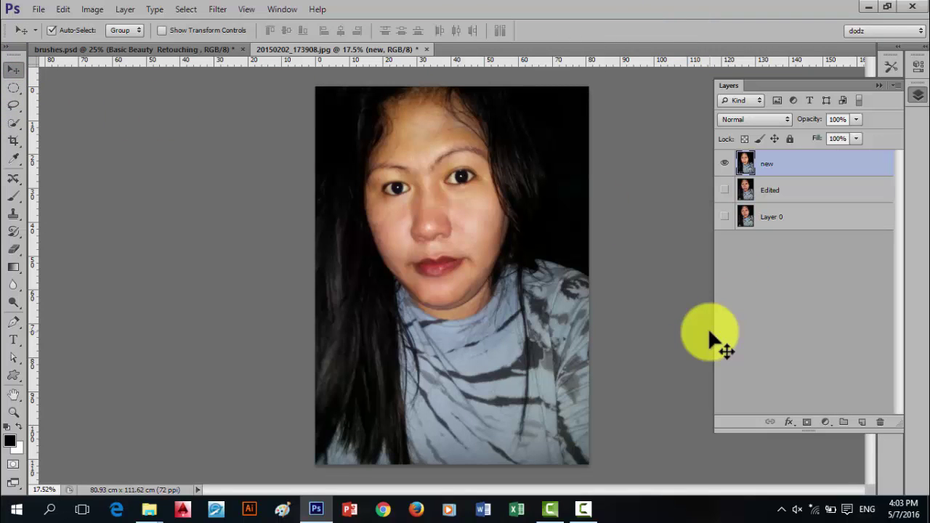
Show Layer 0 and toggle the new layer to compare the retouch with the original
left_click(37, 10)
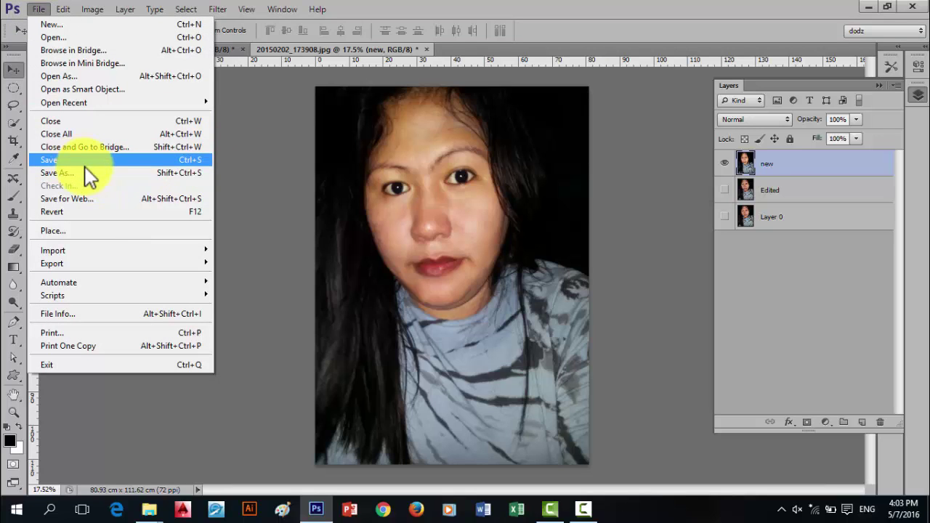
left_click(249, 165)
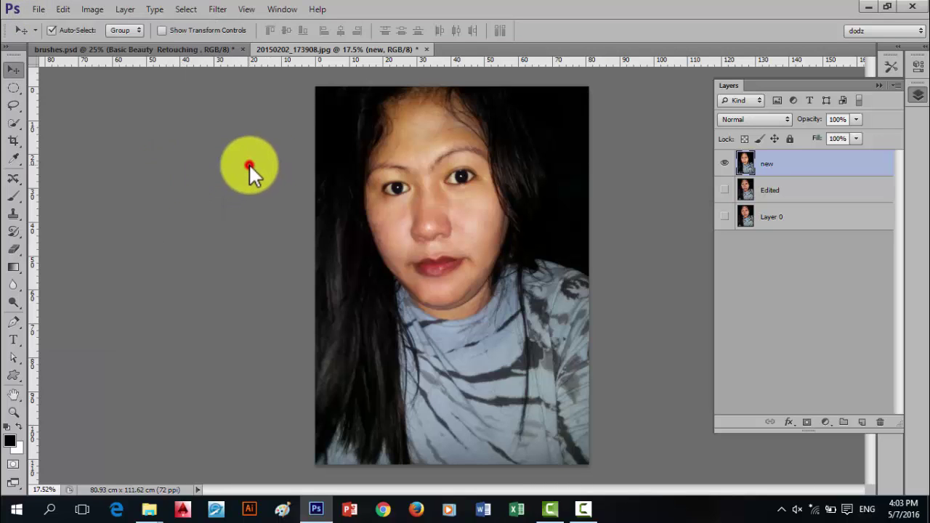
left_click(725, 217)
left_click(724, 164)
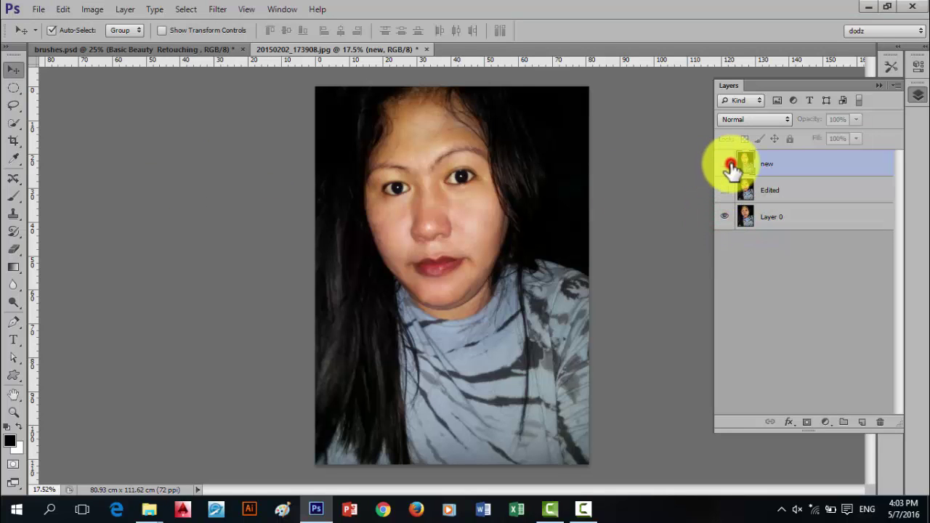
left_click(726, 163)
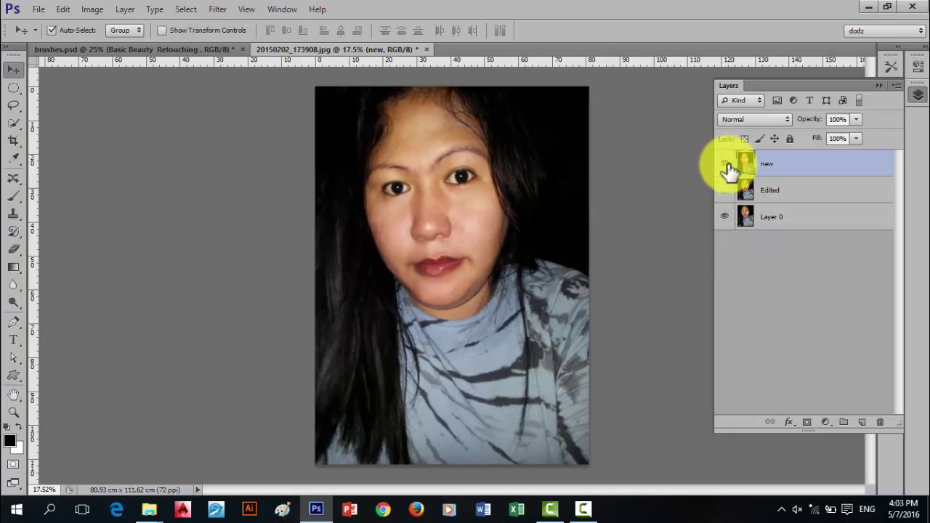
left_click(727, 166)
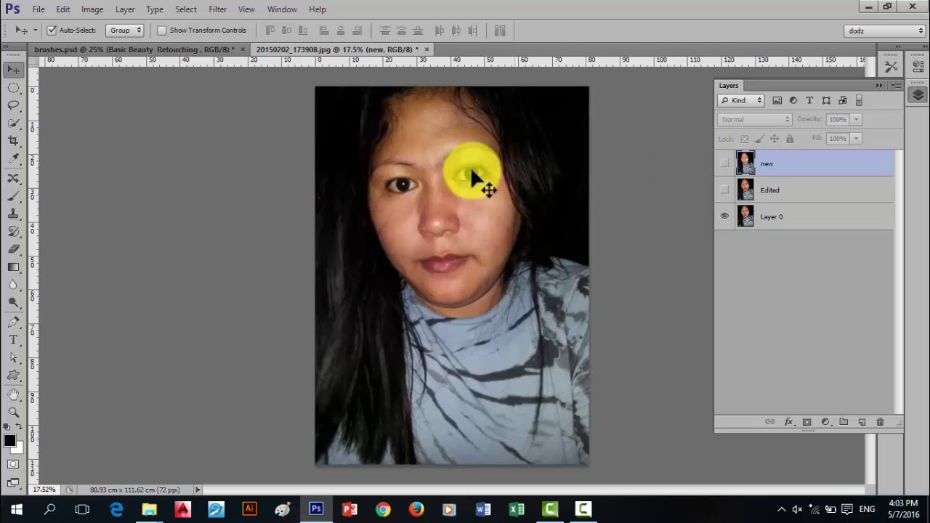
left_click(725, 164)
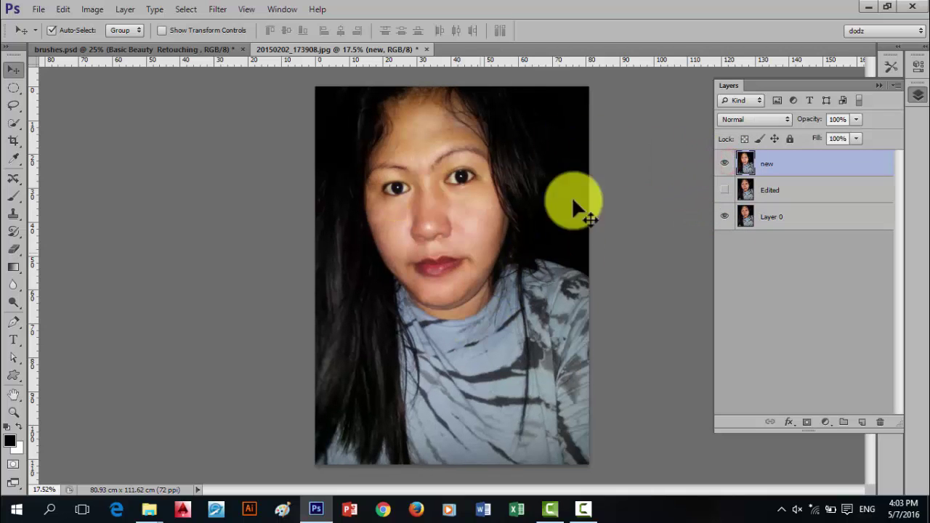